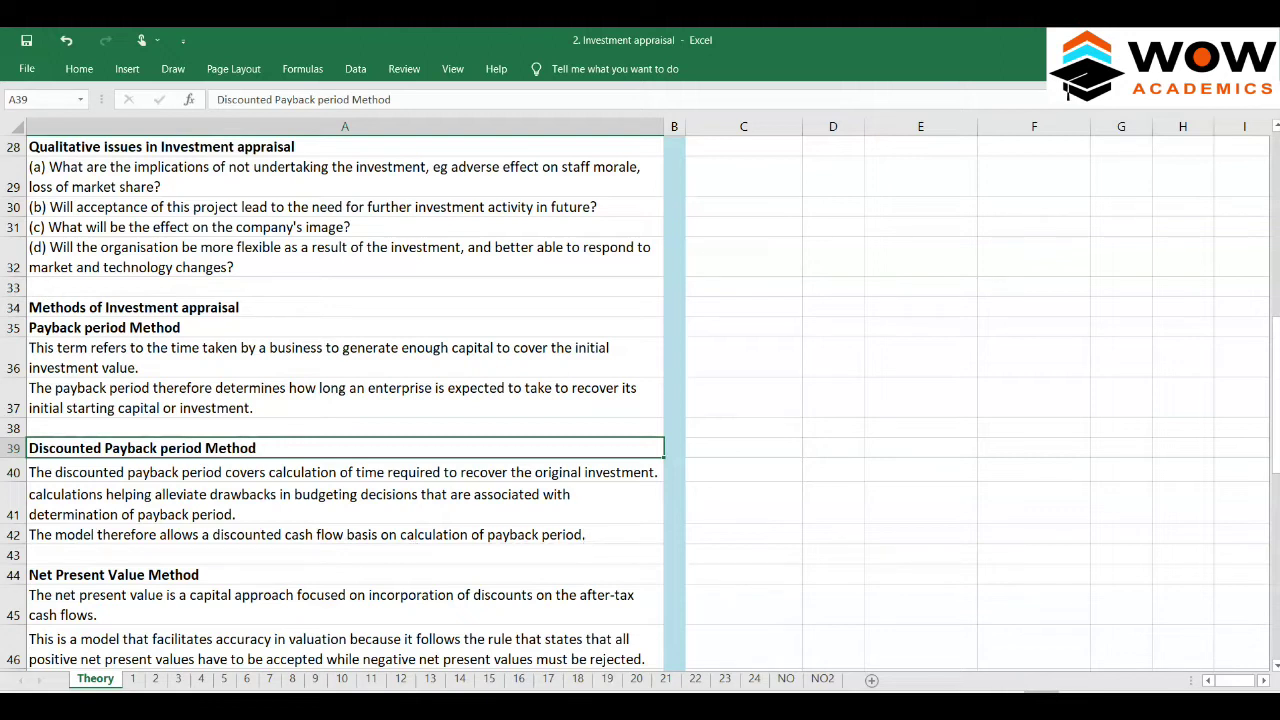
- Copy the Year, Cashflow and Cumulative cashflow table, including the 2000+600 note row, from L9:N15 on sheet 1
click(158, 680)
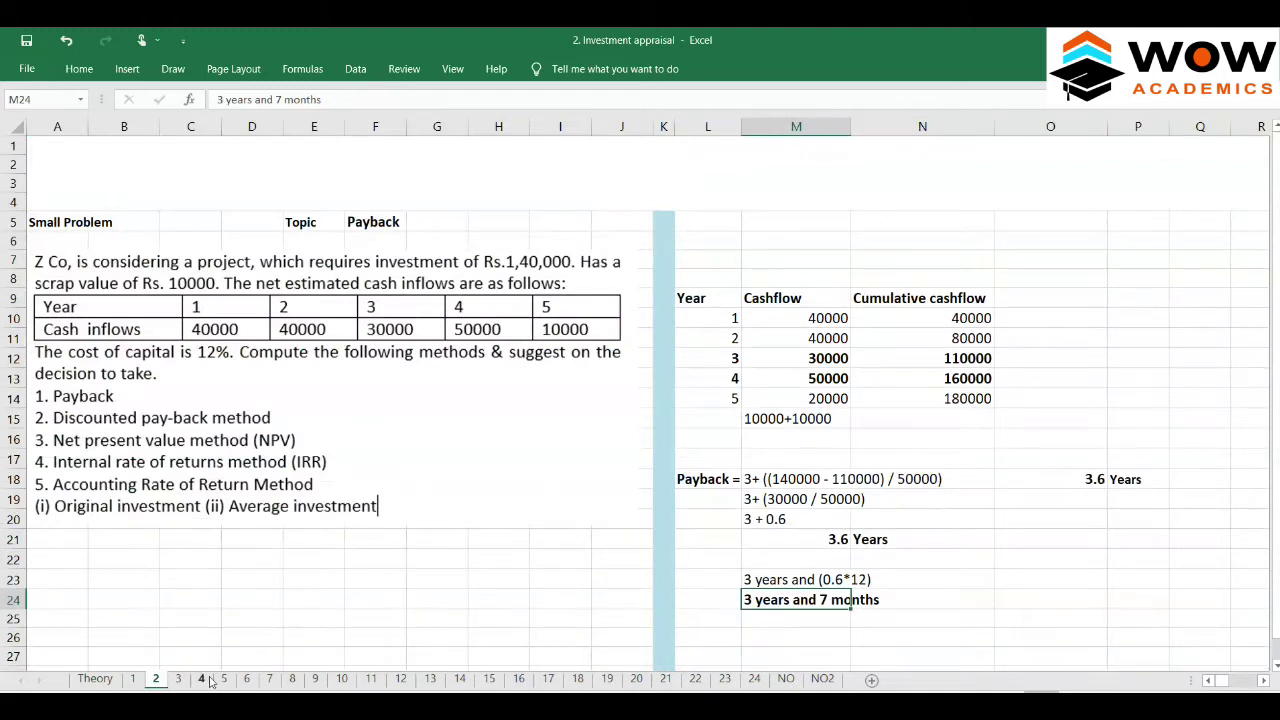
click(180, 680)
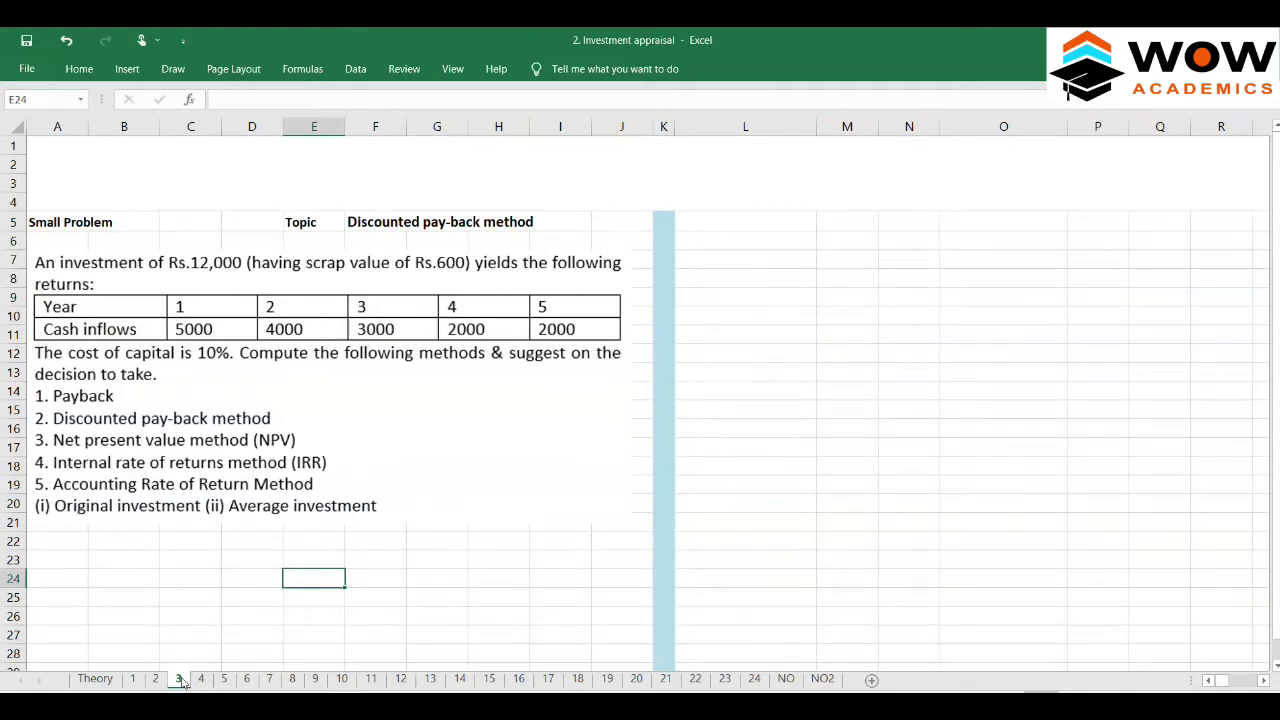
click(133, 679)
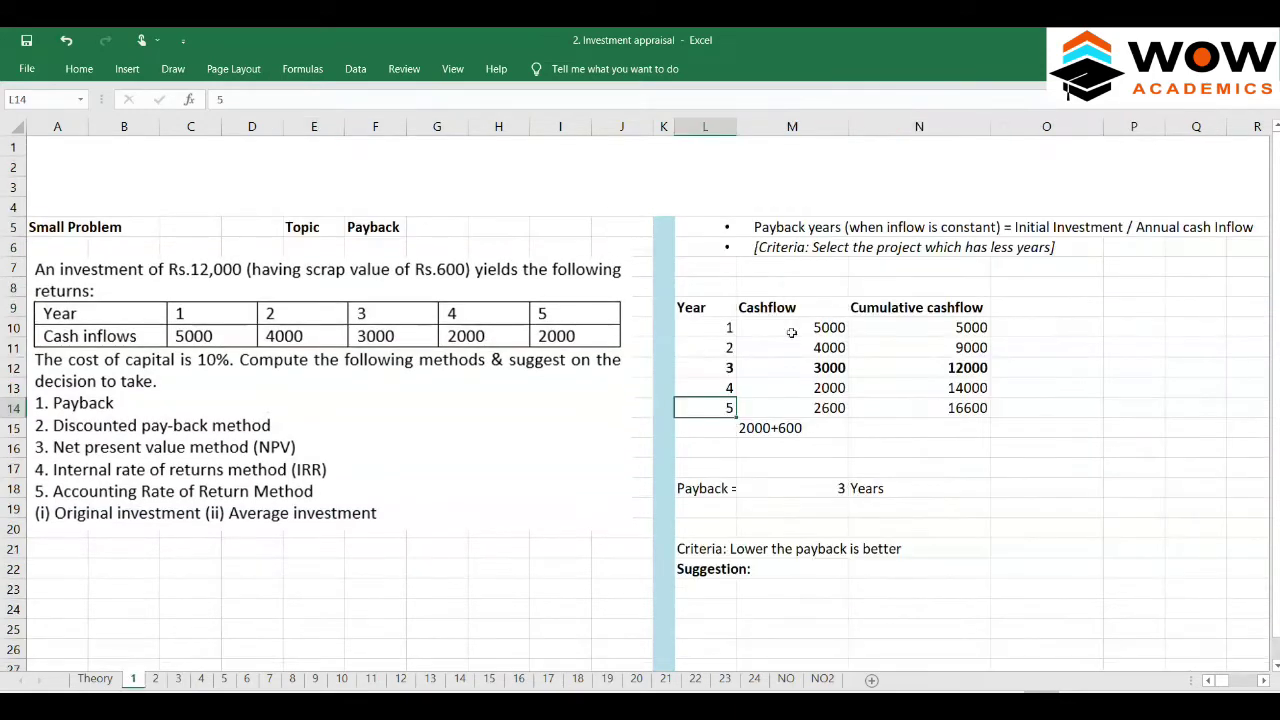
click(708, 311)
key(shift+Down)
key(shift+Down)
key(shift+Down)
key(shift+Down)
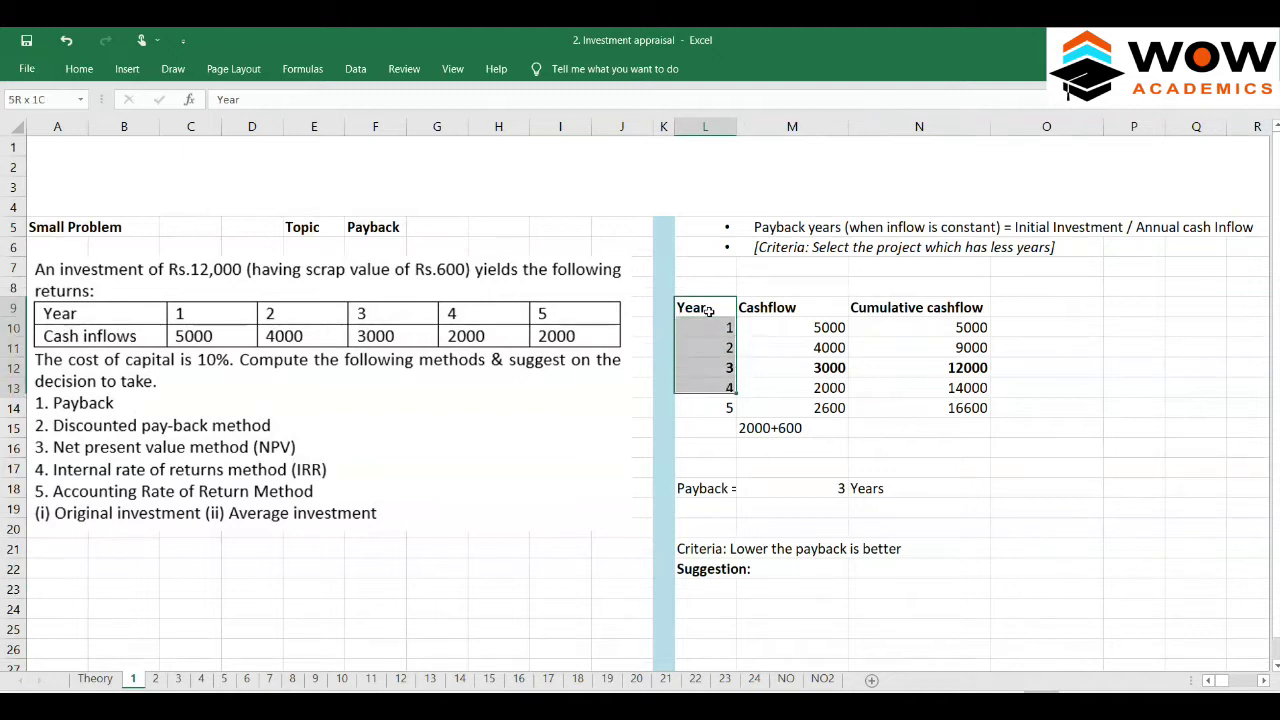
key(shift+Down)
key(shift+Down)
key(shift+Down)
key(shift+Up)
key(shift+Right)
key(shift+Right)
key(shift+Right)
key(shift+Left)
key(ctrl+c)
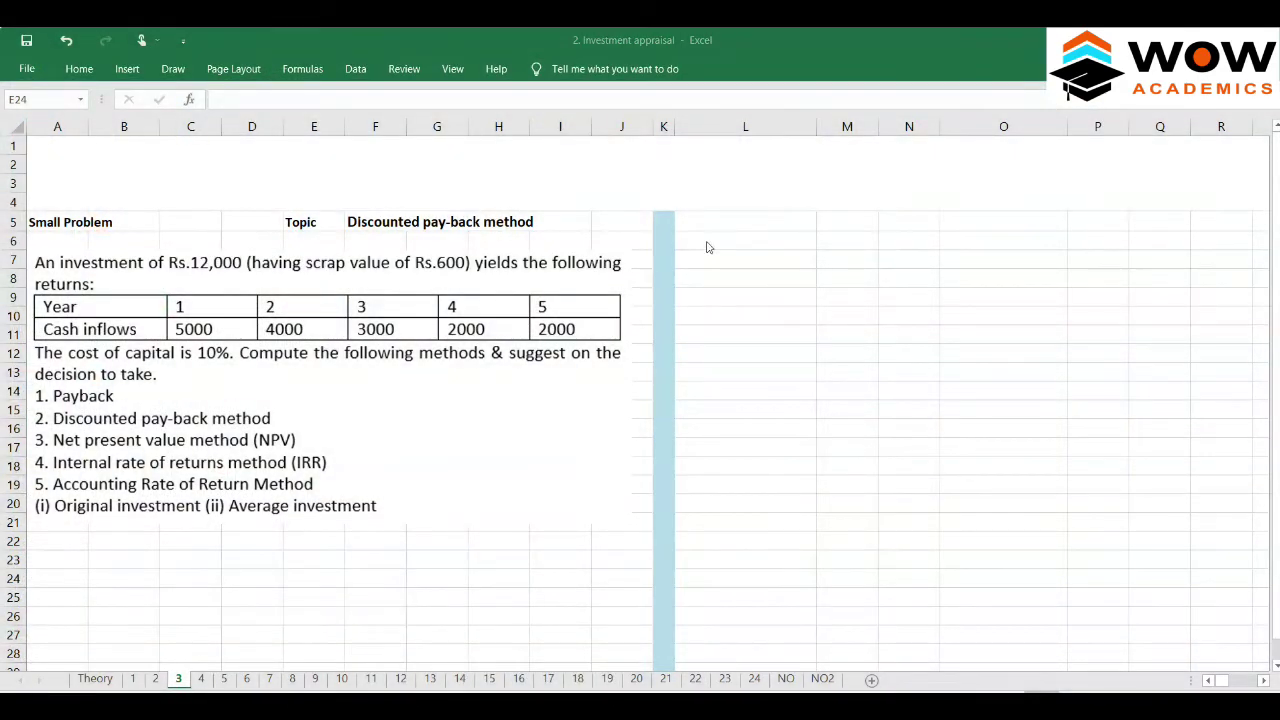
- Paste the copied cashflow table into sheet 3 starting at cell L6
click(706, 241)
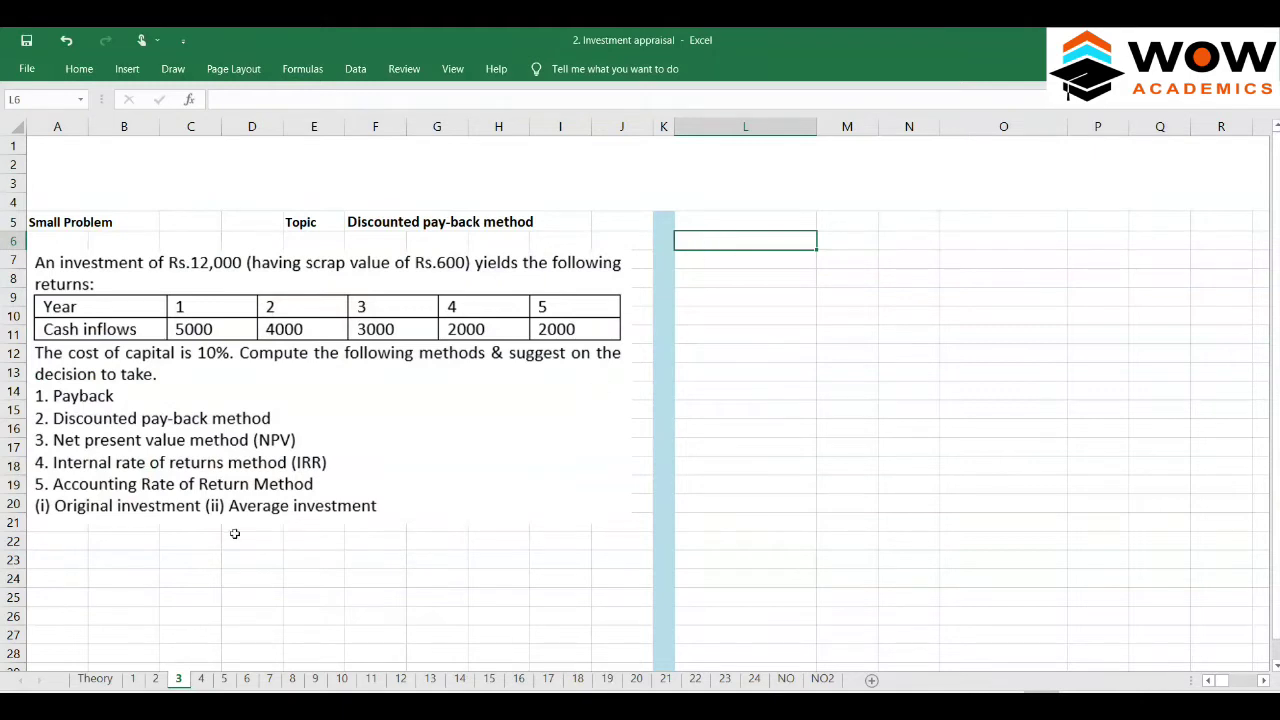
click(133, 679)
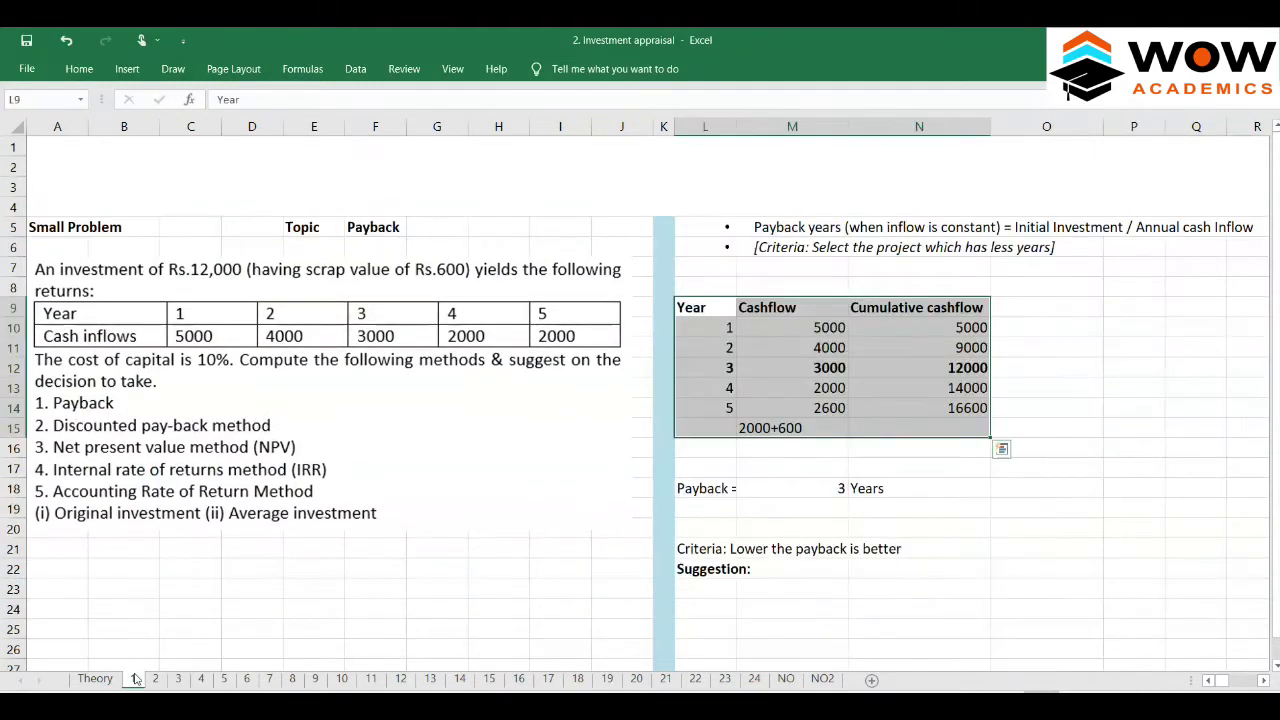
click(181, 680)
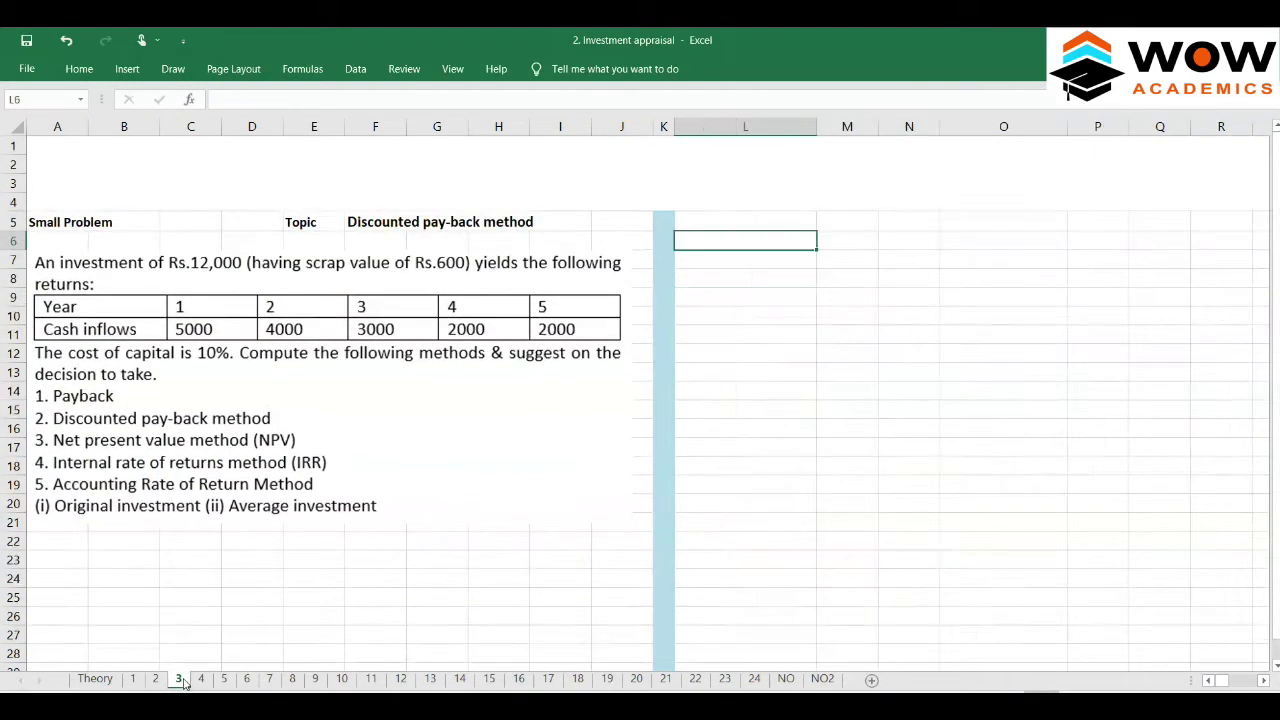
key(ctrl+v)
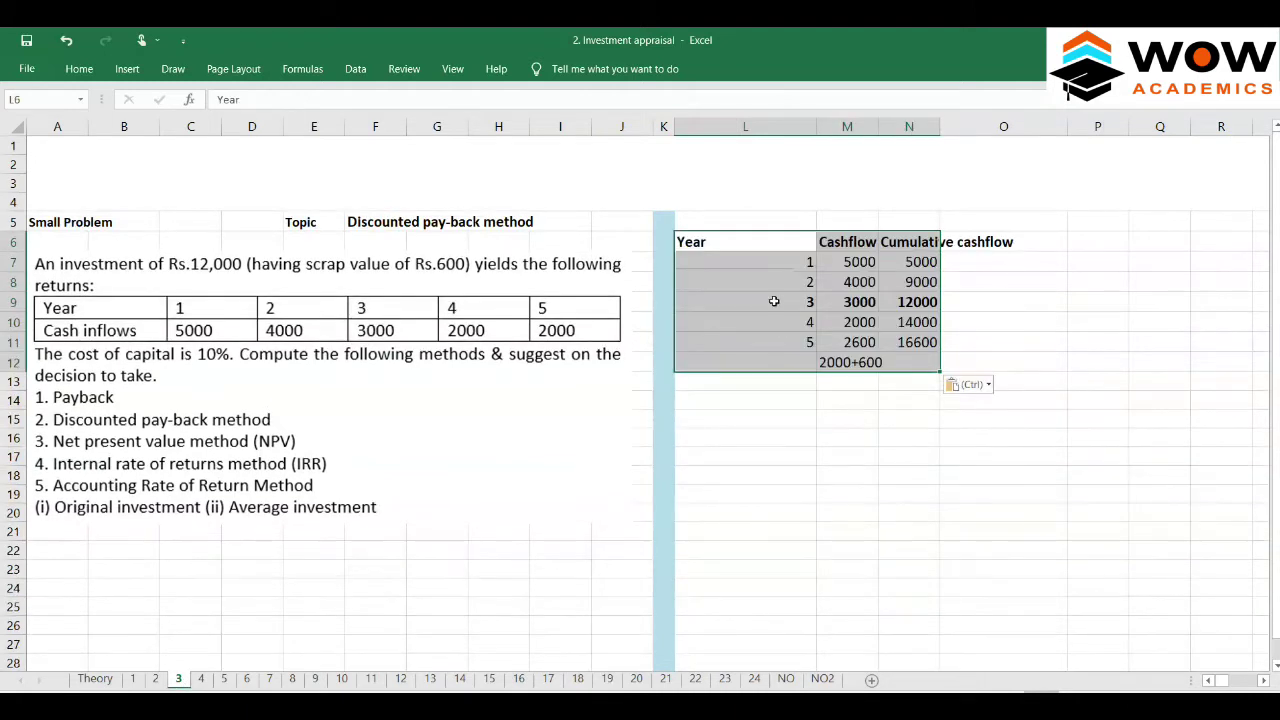
- Fit column L to its contents and widen columns M and N so the table headings fit
double_click(817, 127)
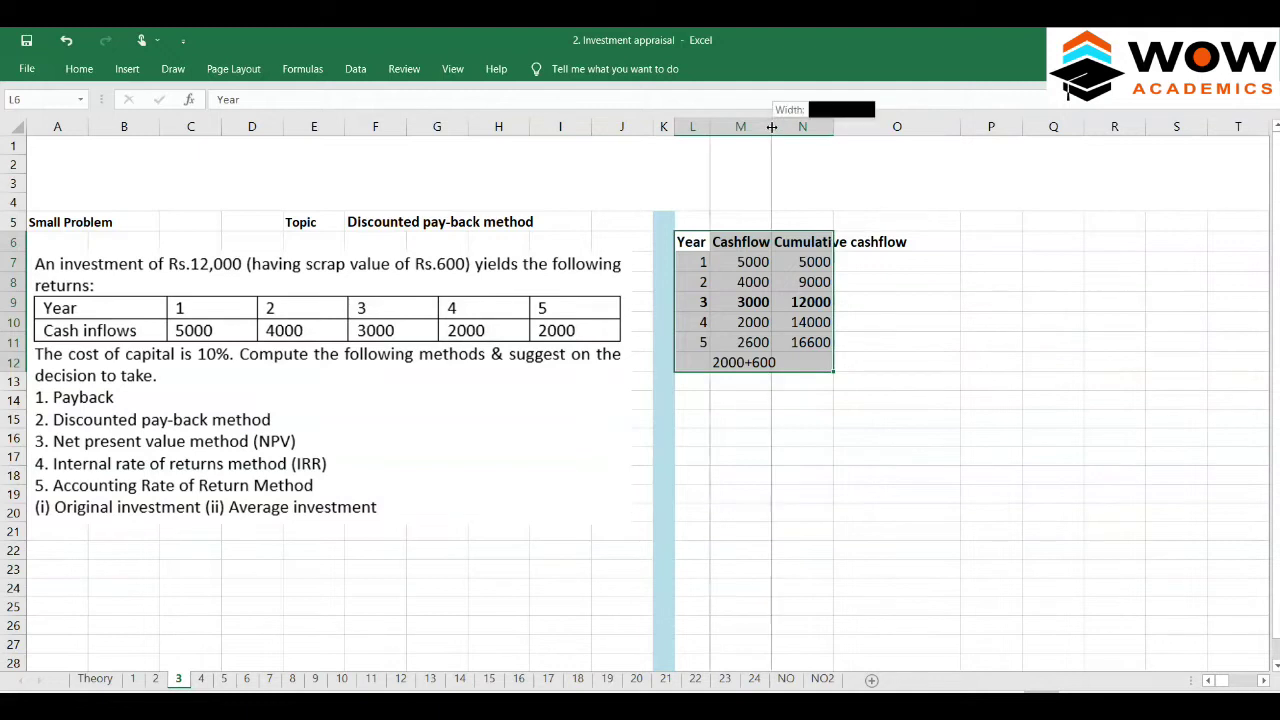
double_click(772, 127)
drag(772, 127, 977, 125)
- Remove the bold formatting from the year 3 row in L9:N9
click(757, 246)
key(Down)
key(Down)
key(Down)
key(Left)
key(shift+Right)
key(shift+Right)
key(shift+Right)
key(shift+Left)
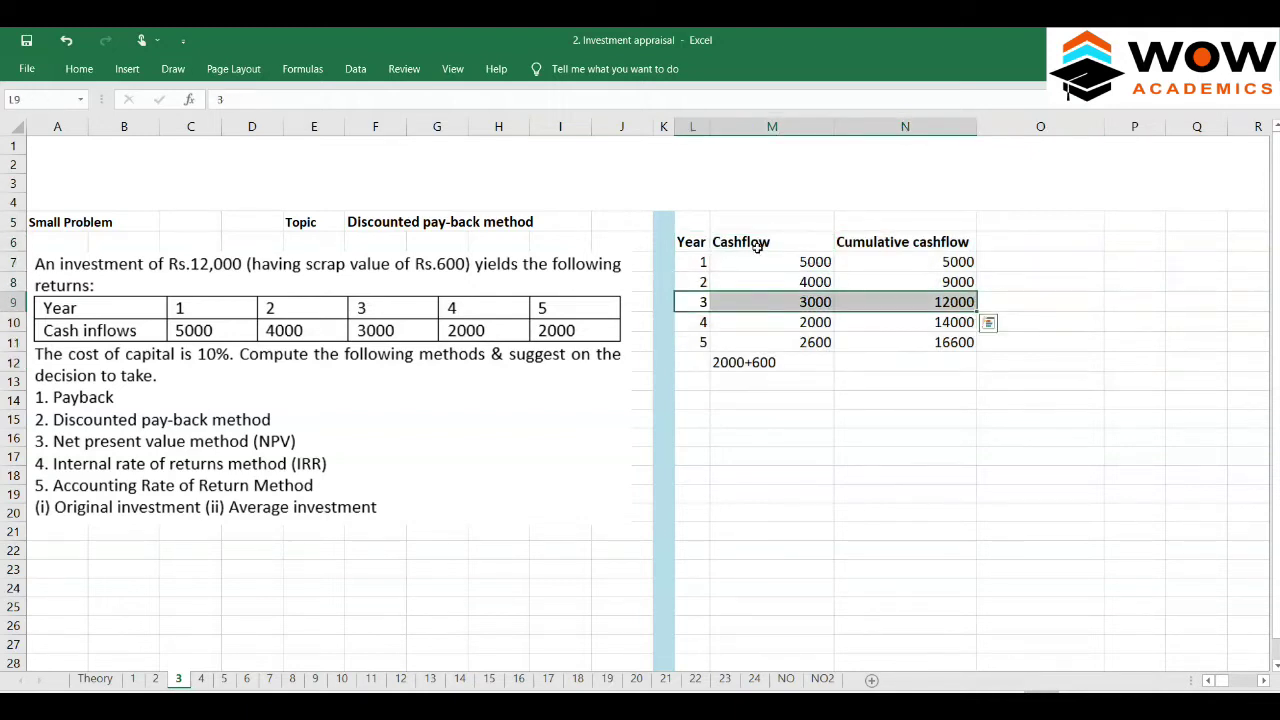
- Clear the cumulative cashflow values in N7:N11, keeping the column heading
key(Down)
key(Up)
key(Up)
key(Up)
key(Up)
key(Right)
key(Right)
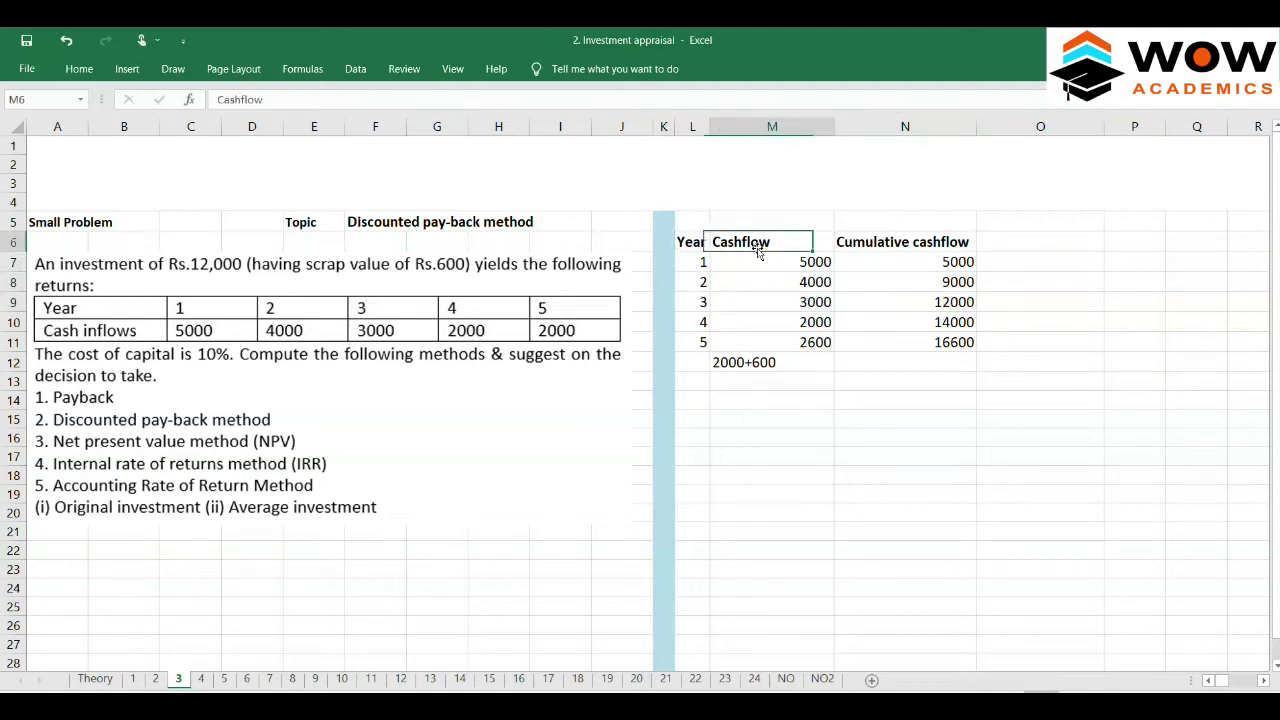
key(shift+Down)
key(shift+Down)
key(shift+Down)
key(Down)
key(shift+Down)
key(shift+Down)
key(shift+Down)
key(shift+Down)
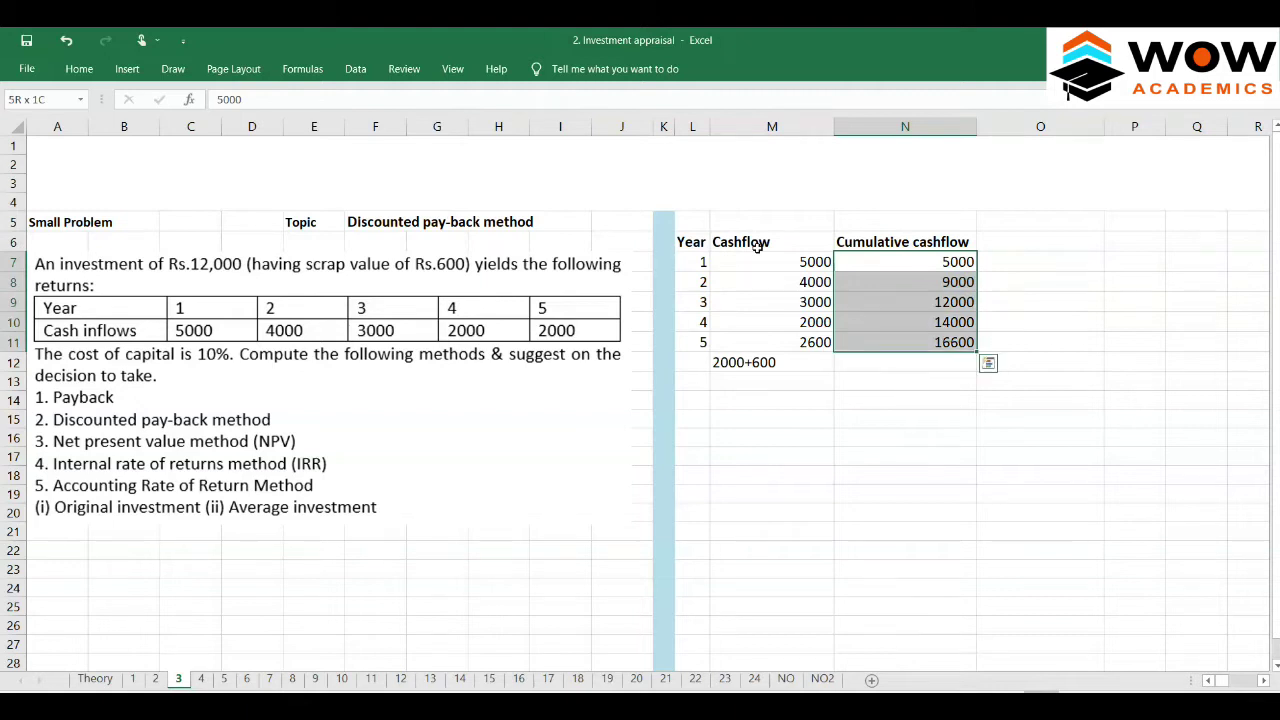
key(Delete)
- Move the Cumulative cashflow heading from N6 to P6
key(Up)
key(ctrl+c)
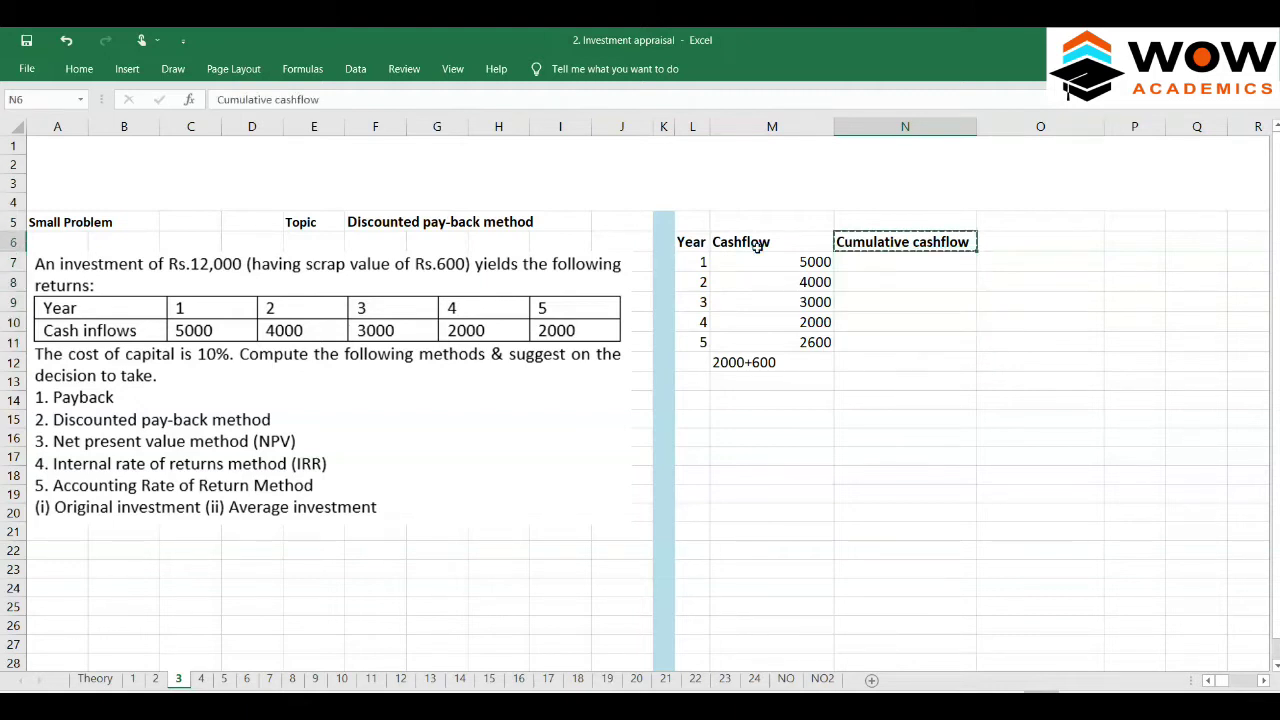
key(Right)
key(Right)
key(ctrl+v)
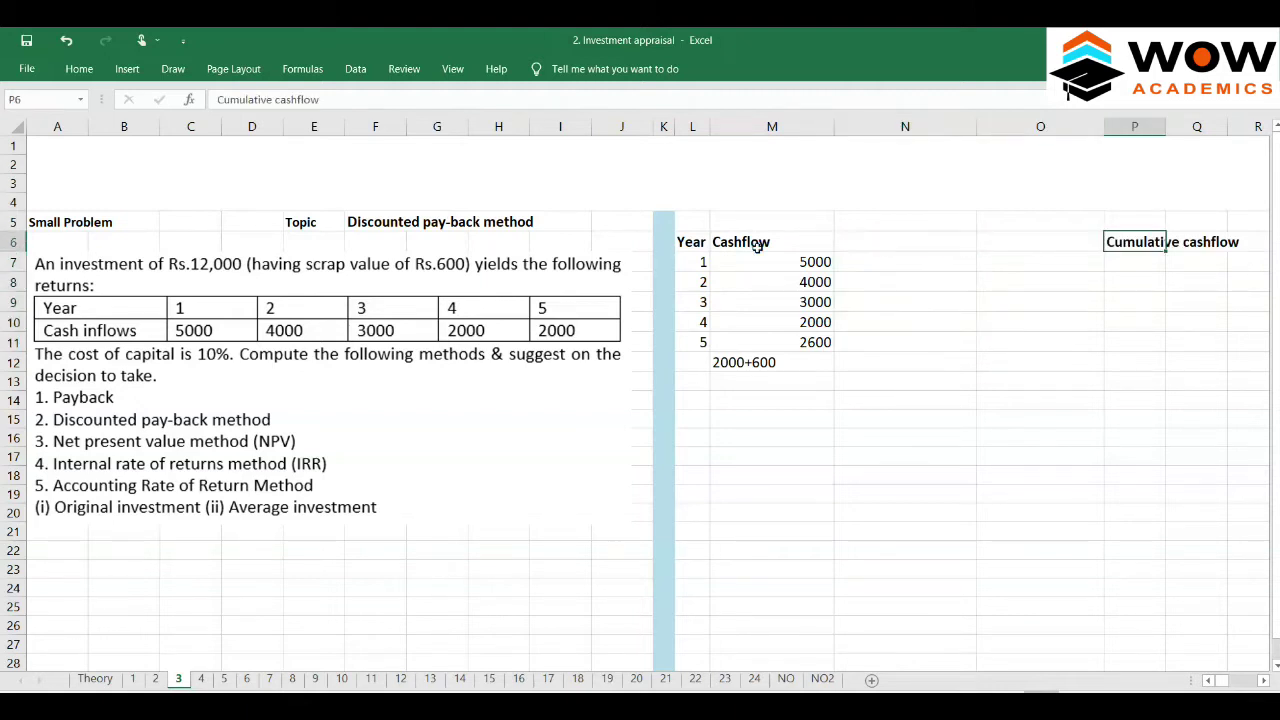
- Enter the heading "Discount factor @ 10%" in cell N6, beside Cashflow
key(Left)
key(Left)
key(Left)
key(Right)
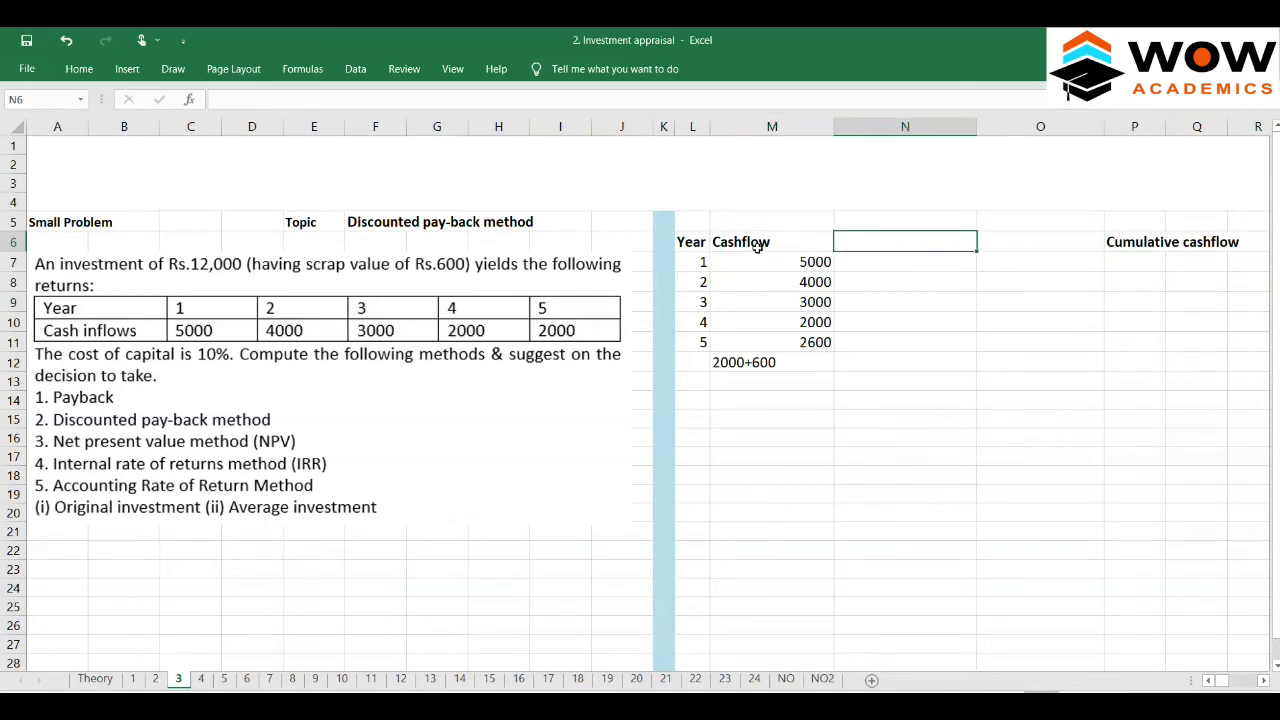
text(Discount )
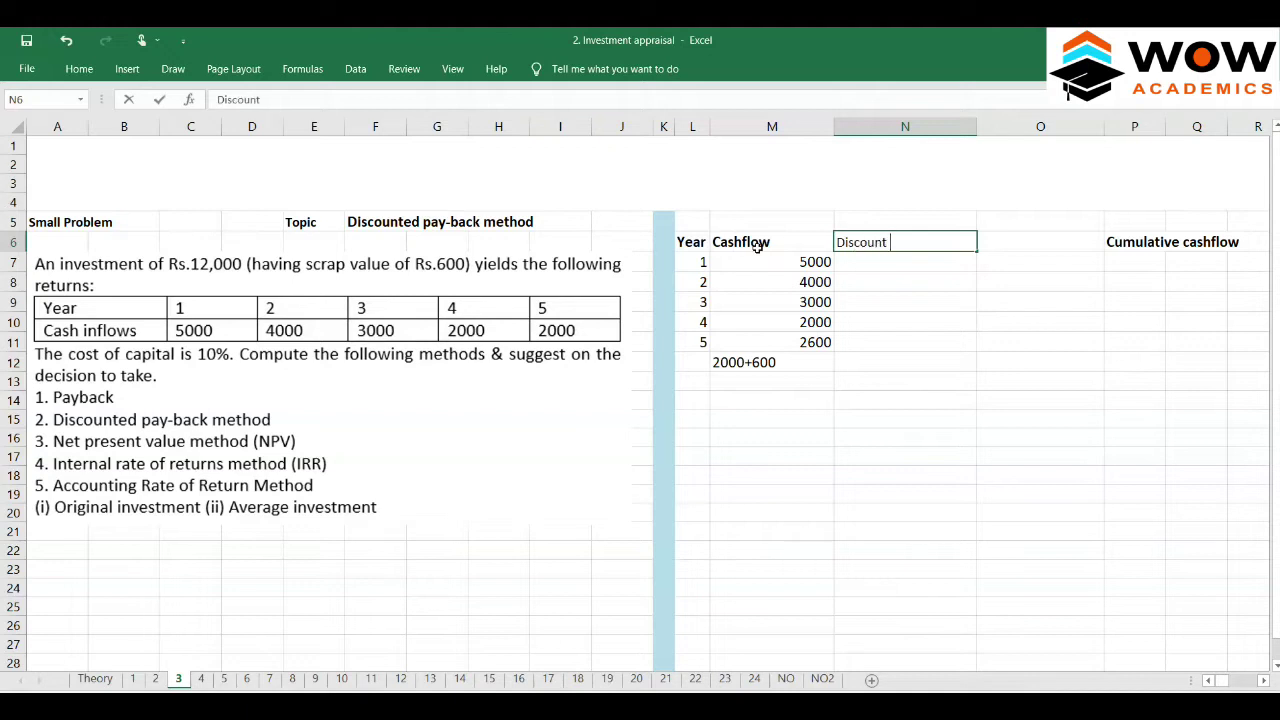
text(factor @ 10%)
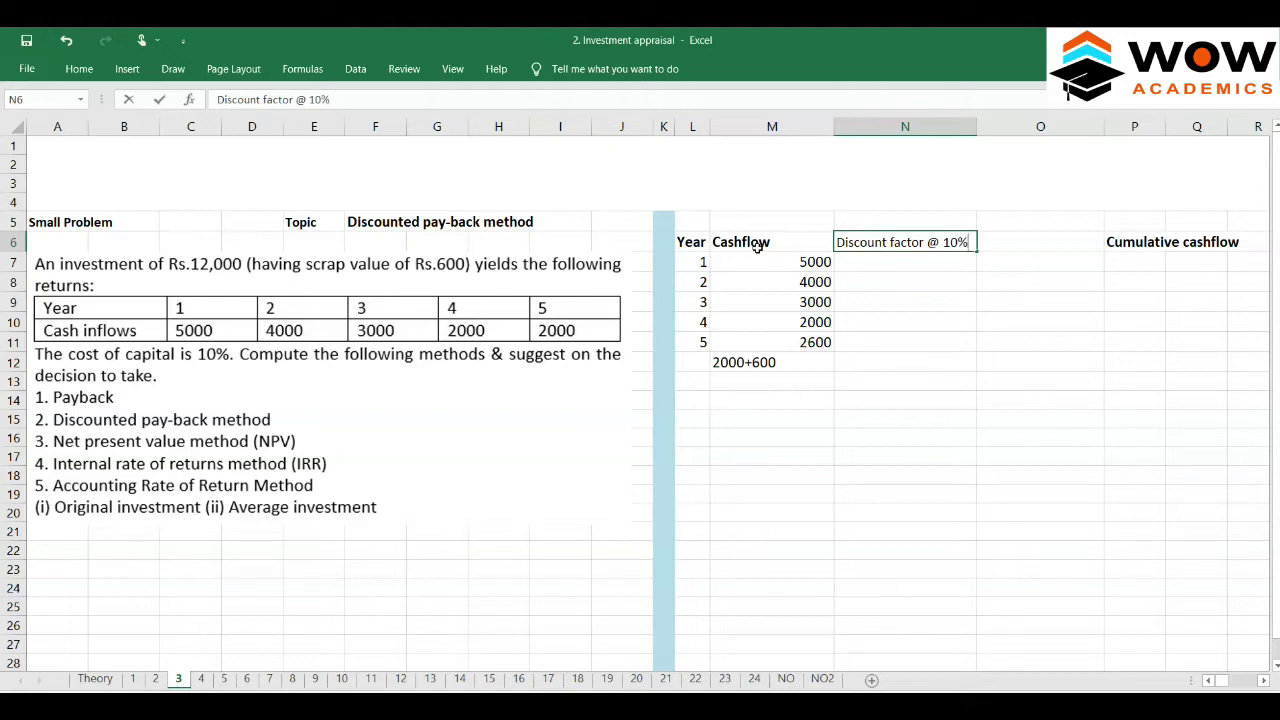
key(Return)
key(Up)
- Set the font size of the entire sheet to 12
click(806, 434)
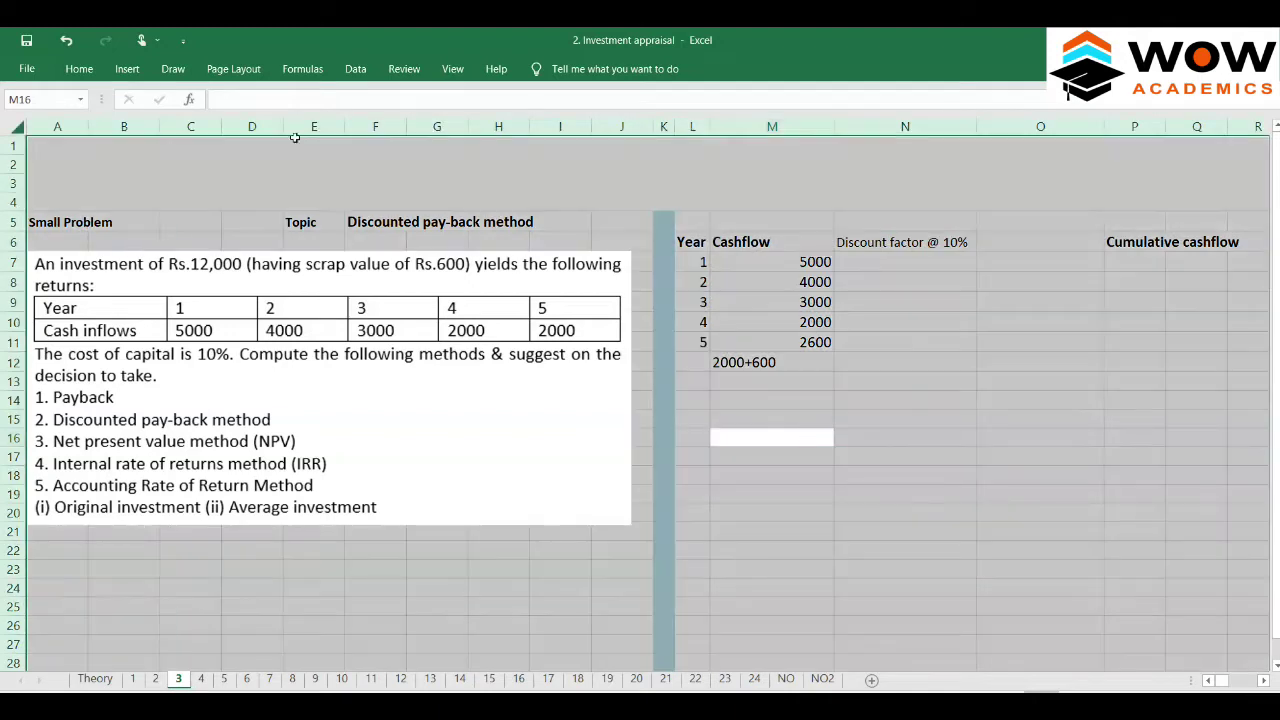
click(79, 68)
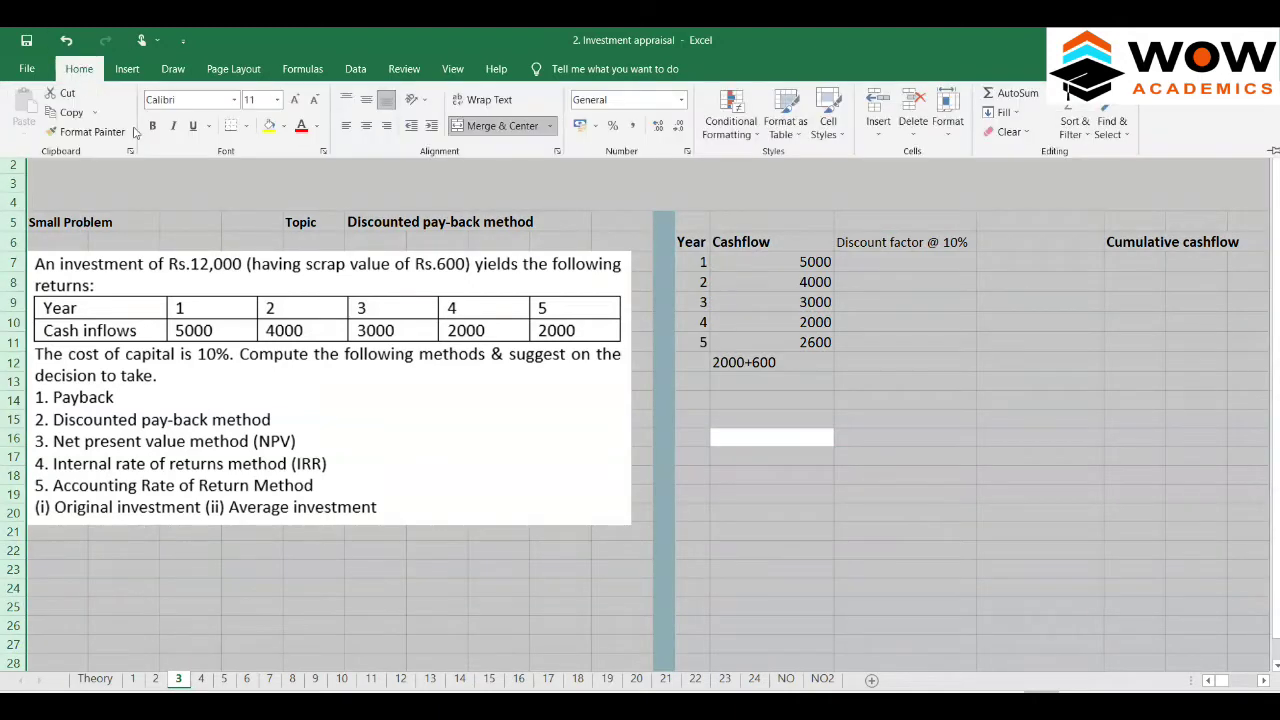
click(254, 102)
text(12)
key(Return)
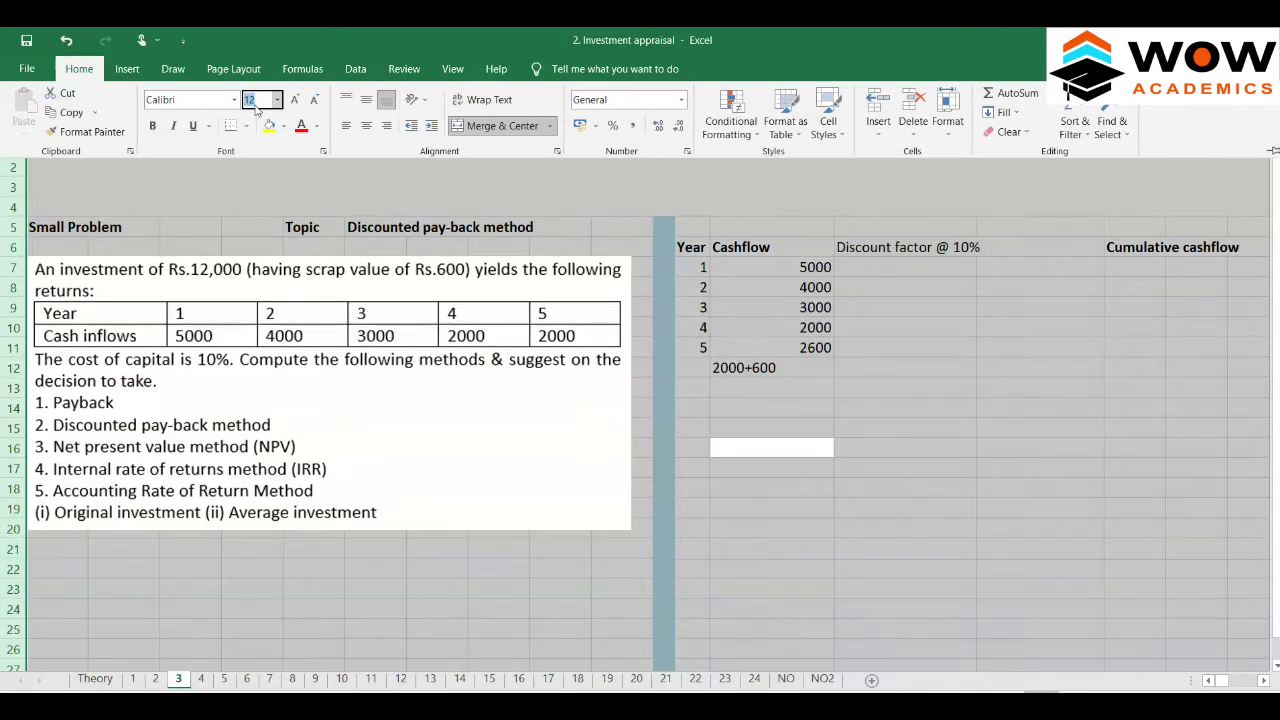
- Enter the heading "Discounted cashflow" in cell O6
click(924, 250)
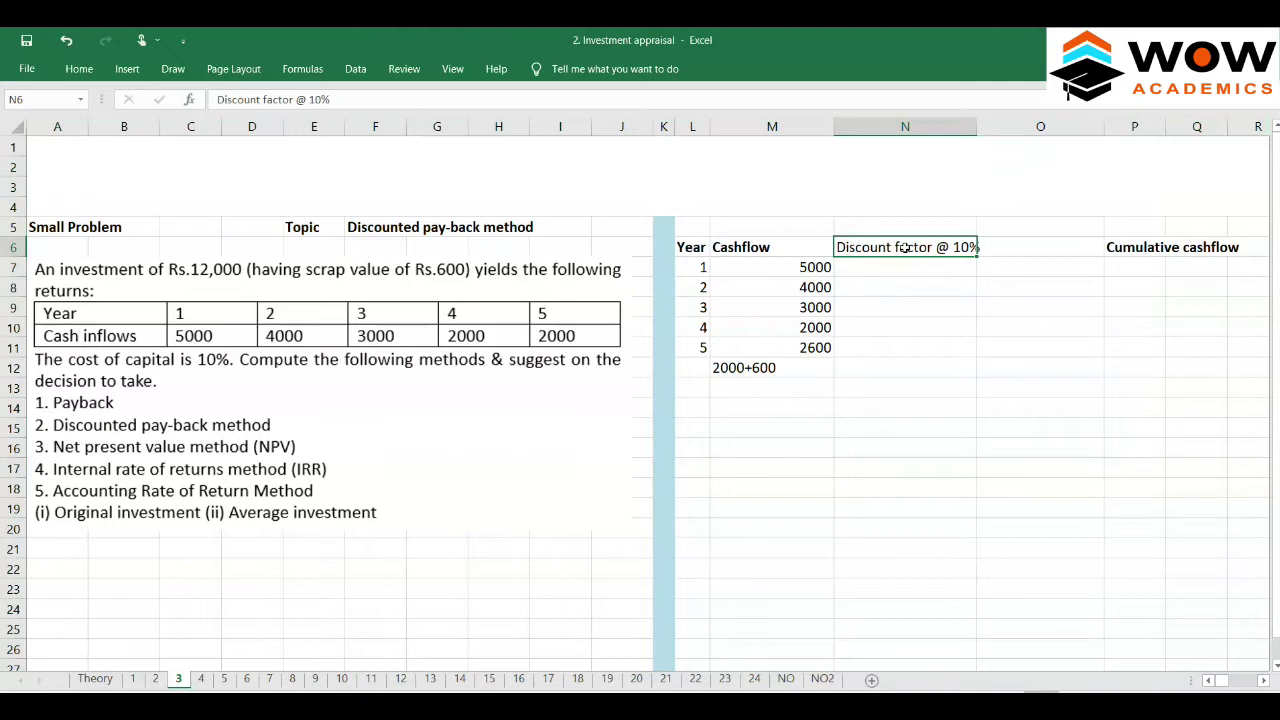
key(Right)
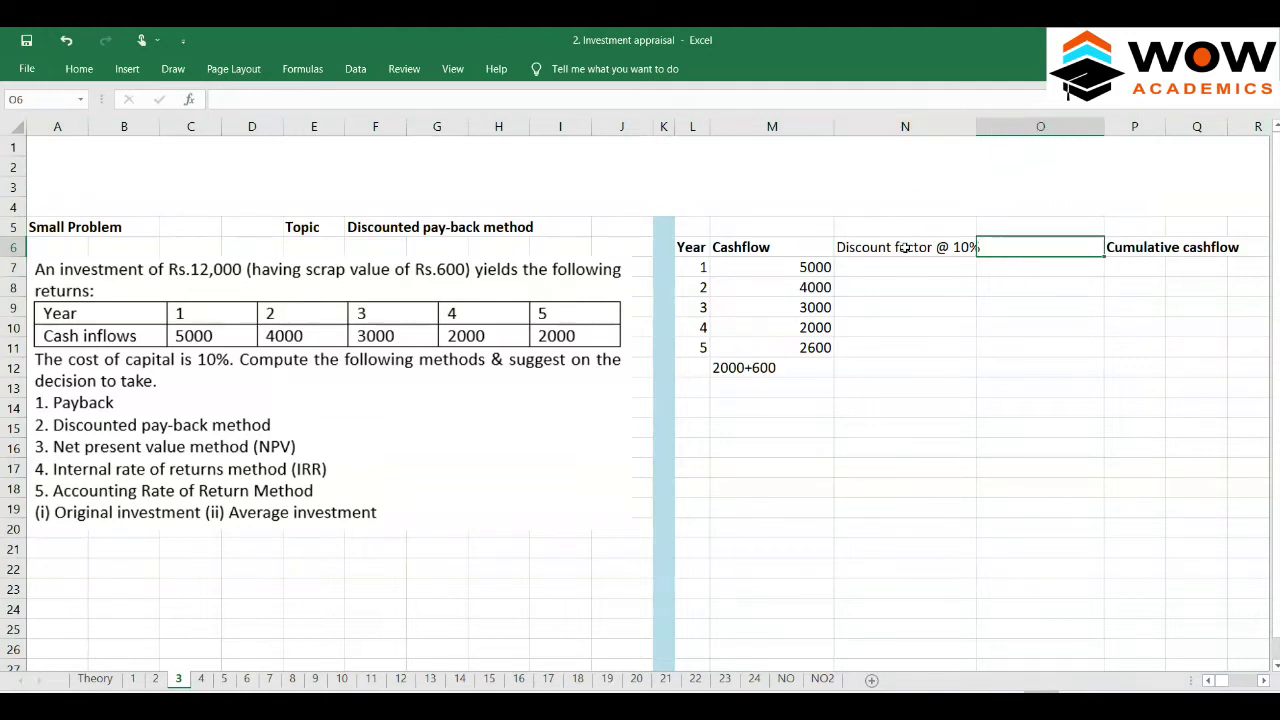
text(Discounted )
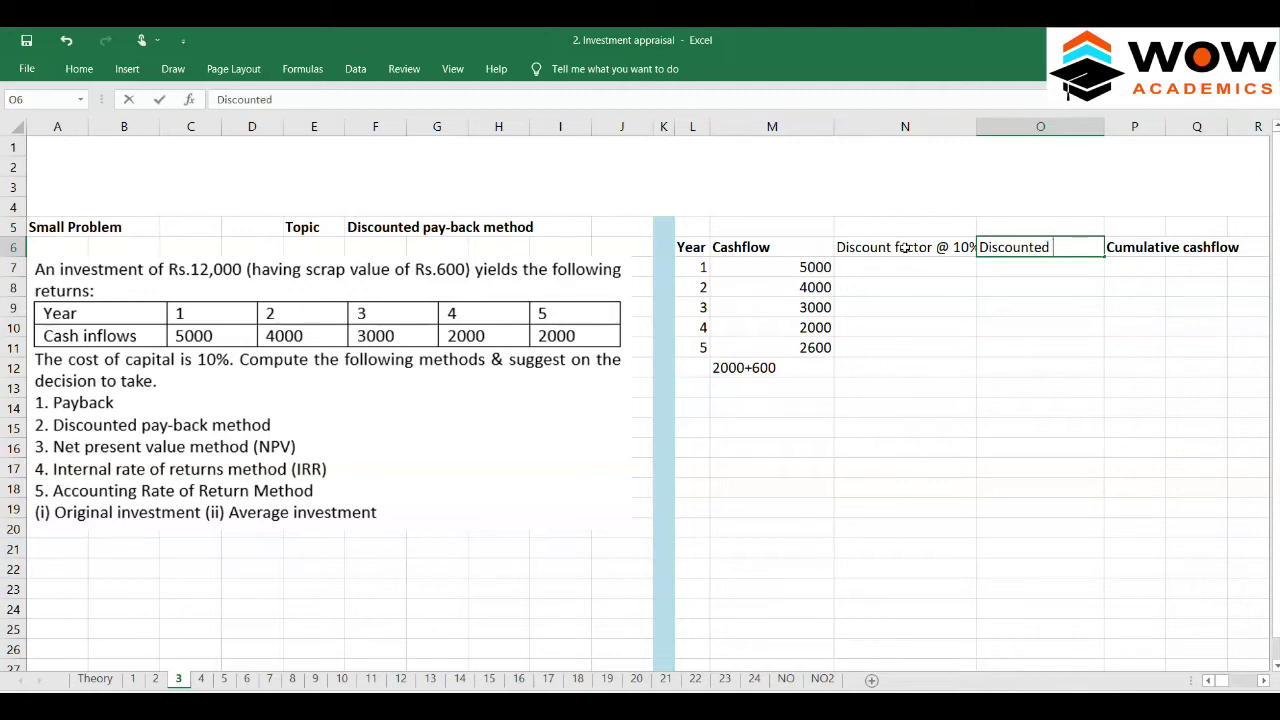
text(cashflow)
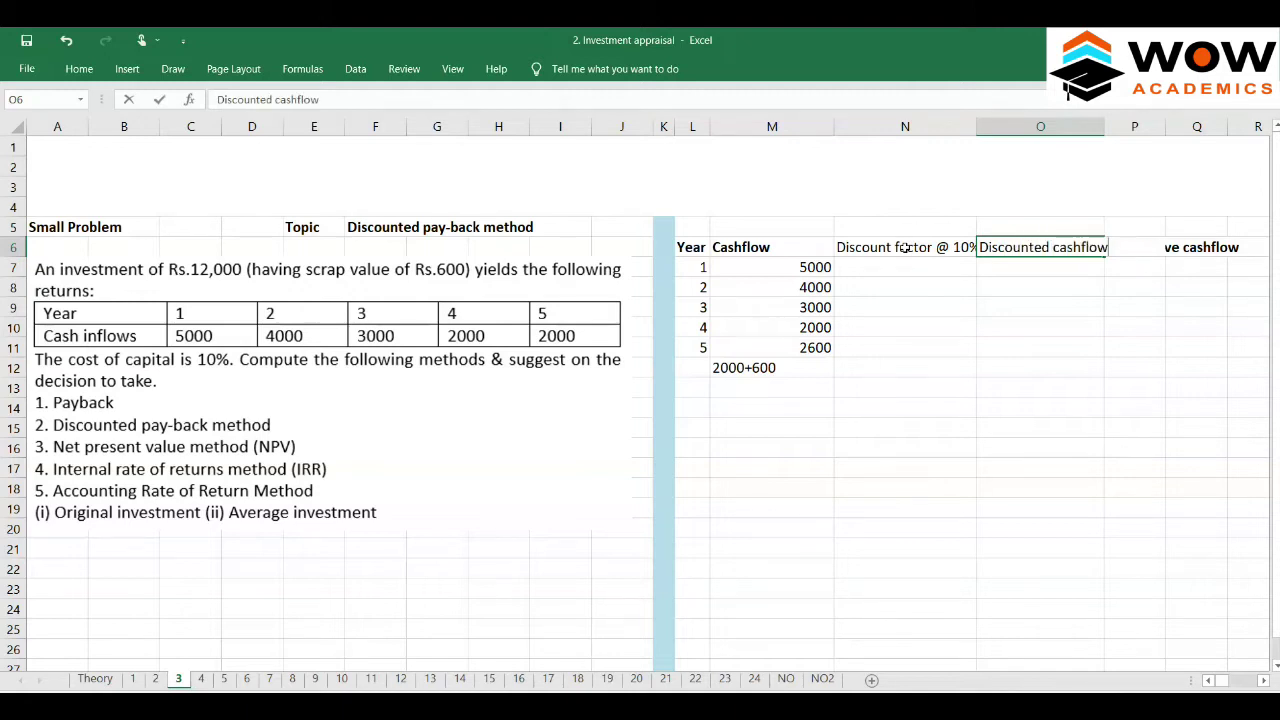
key(Return)
key(Up)
- Move the Discount factor @ 10% and Discounted cashflow headings up one row to N5:O5
click(903, 249)
key(shift+Right)
key(ctrl+c)
key(Up)
key(ctrl+v)
- Enter the abbreviated headings "DF @ 10%" in N6 and "DCF" in O6
click(904, 247)
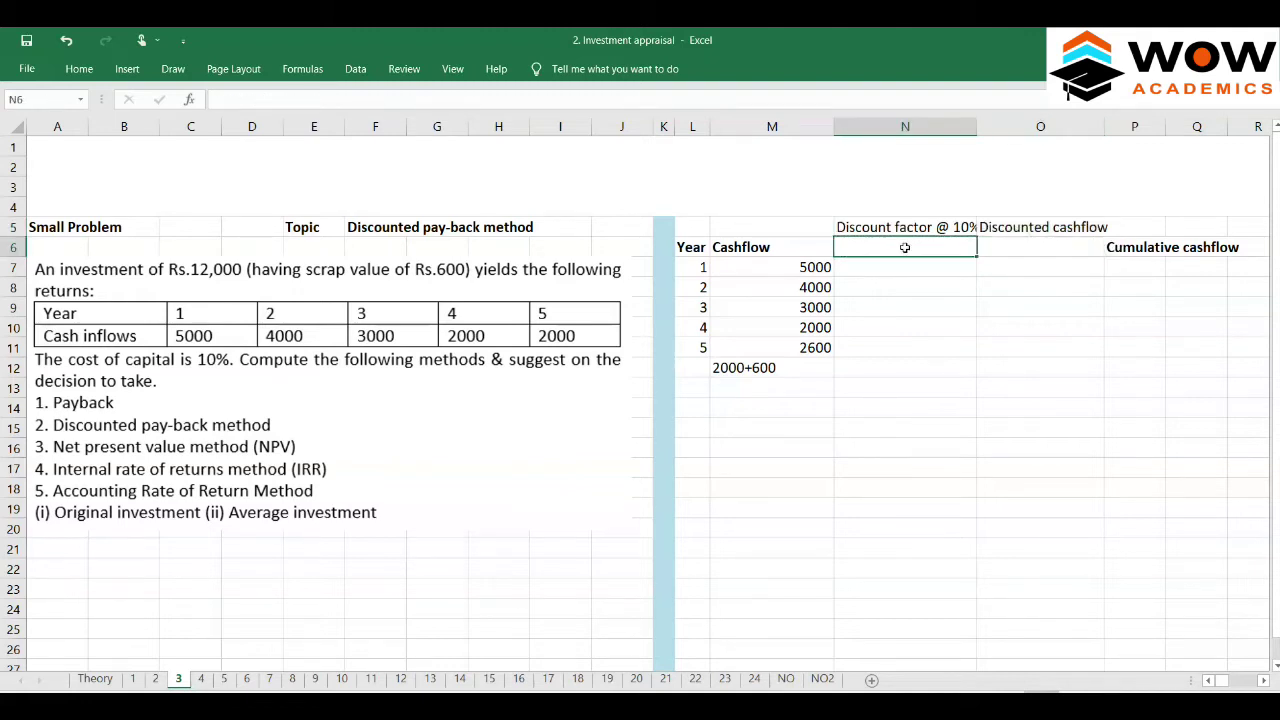
text(DF @ 10%)
key(Return)
click(906, 247)
key(Right)
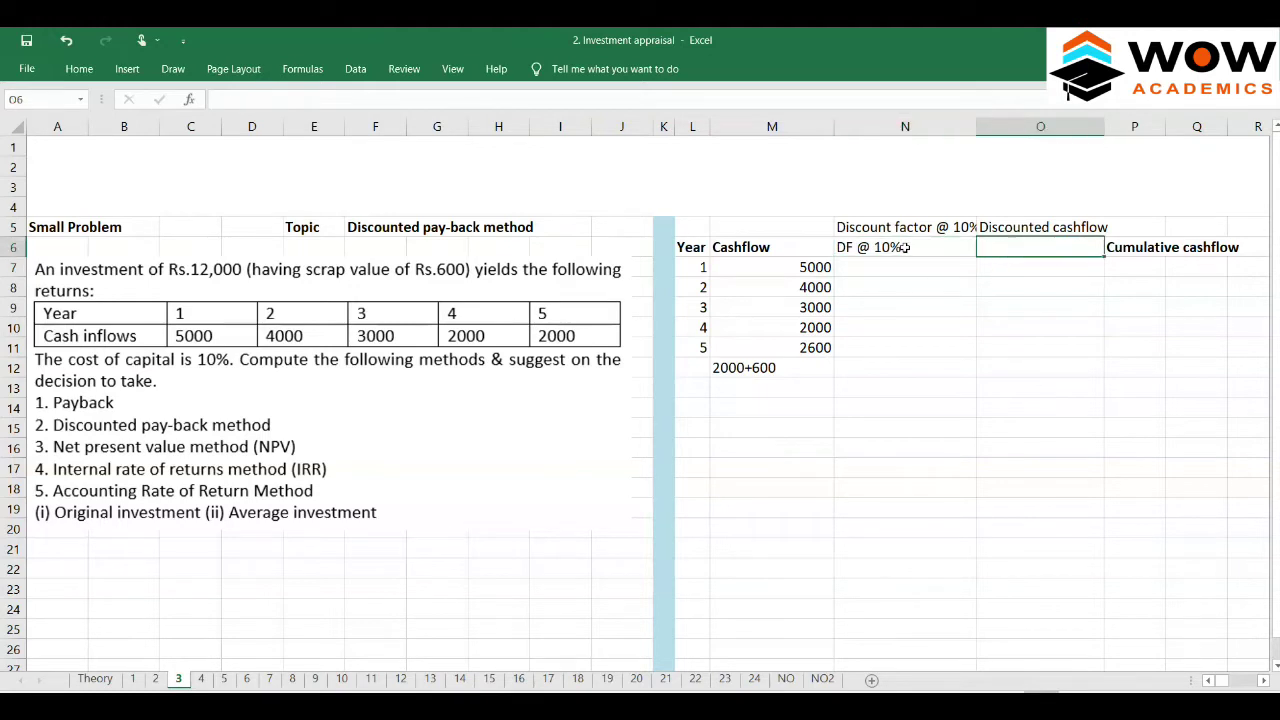
text(DCF)
key(Return)
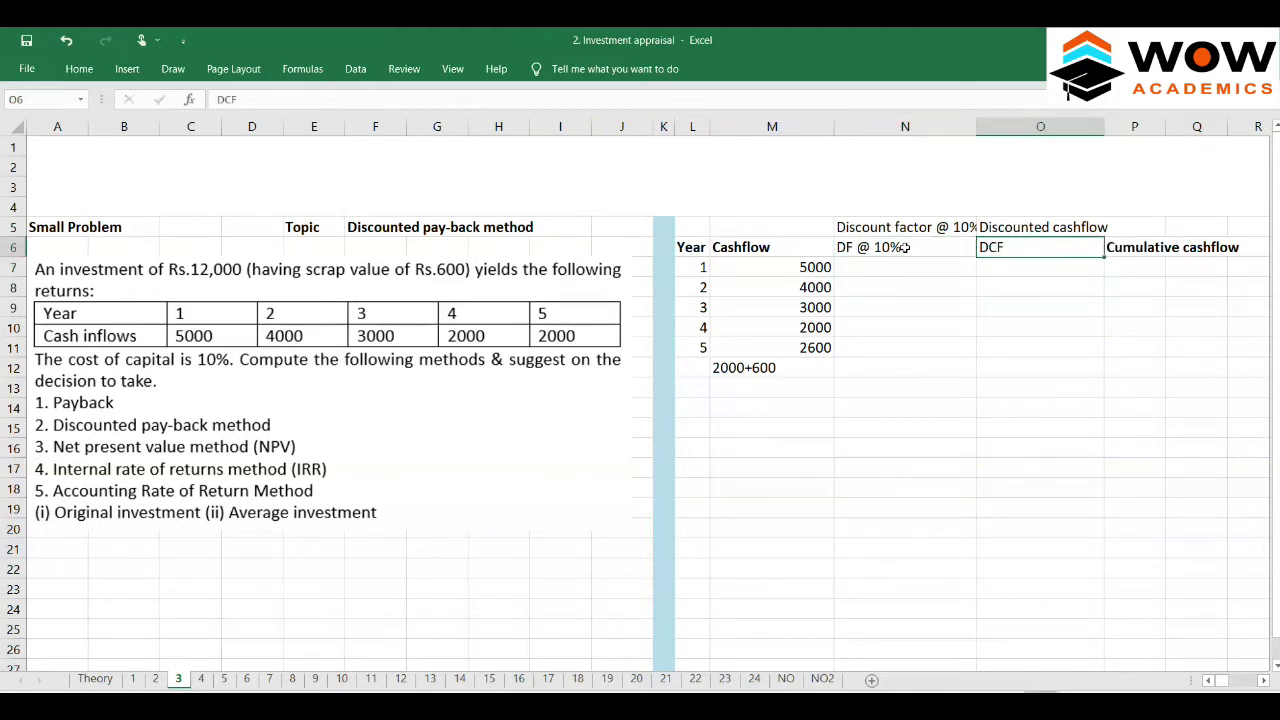
- Make the DF @ 10% and DCF headings in N6:O6 bold
key(Up)
key(shift+Left)
key(ctrl+b)
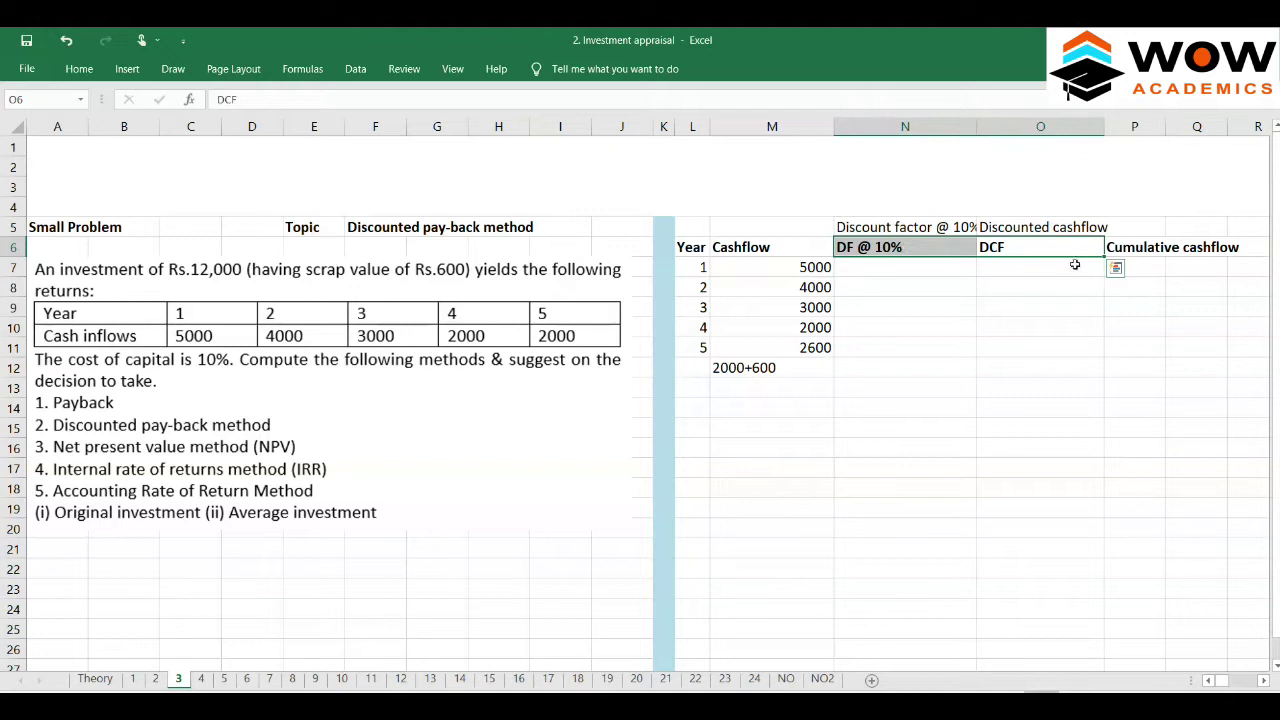
- Change the heading in P6 to "Cumulative DCF"
click(1126, 247)
double_click(1126, 247)
key(shift+End)
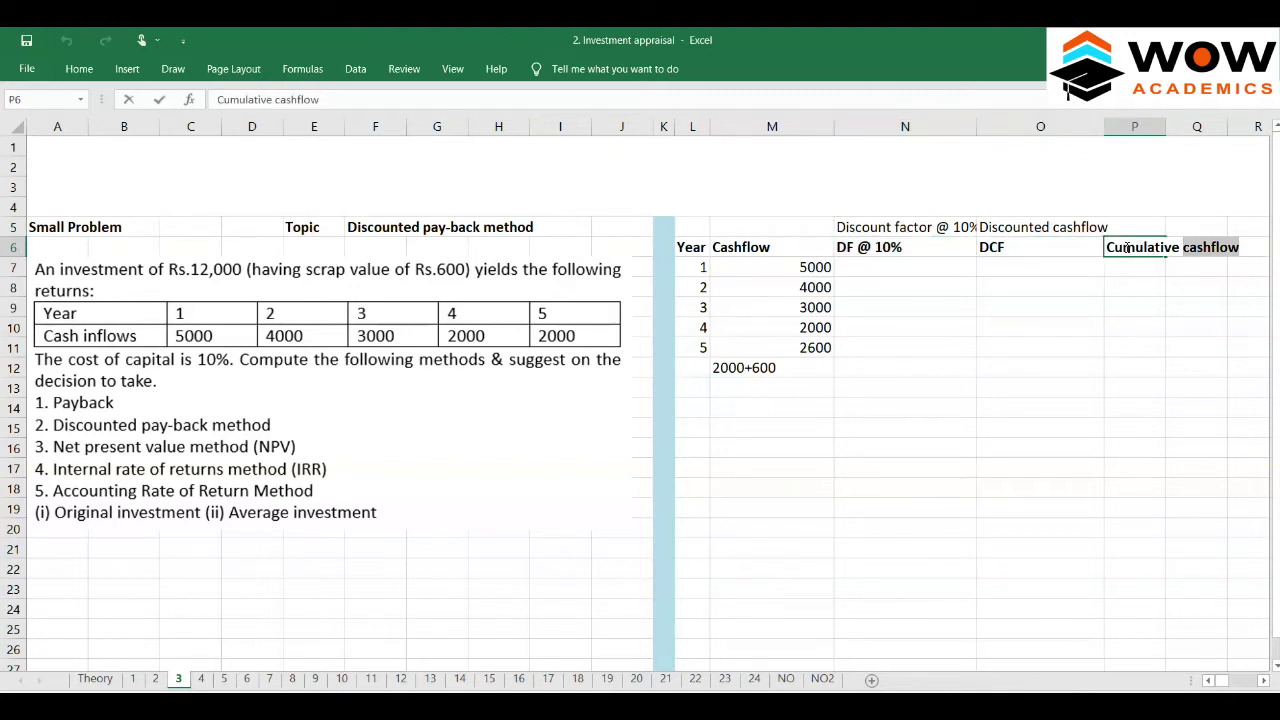
text(DCF)
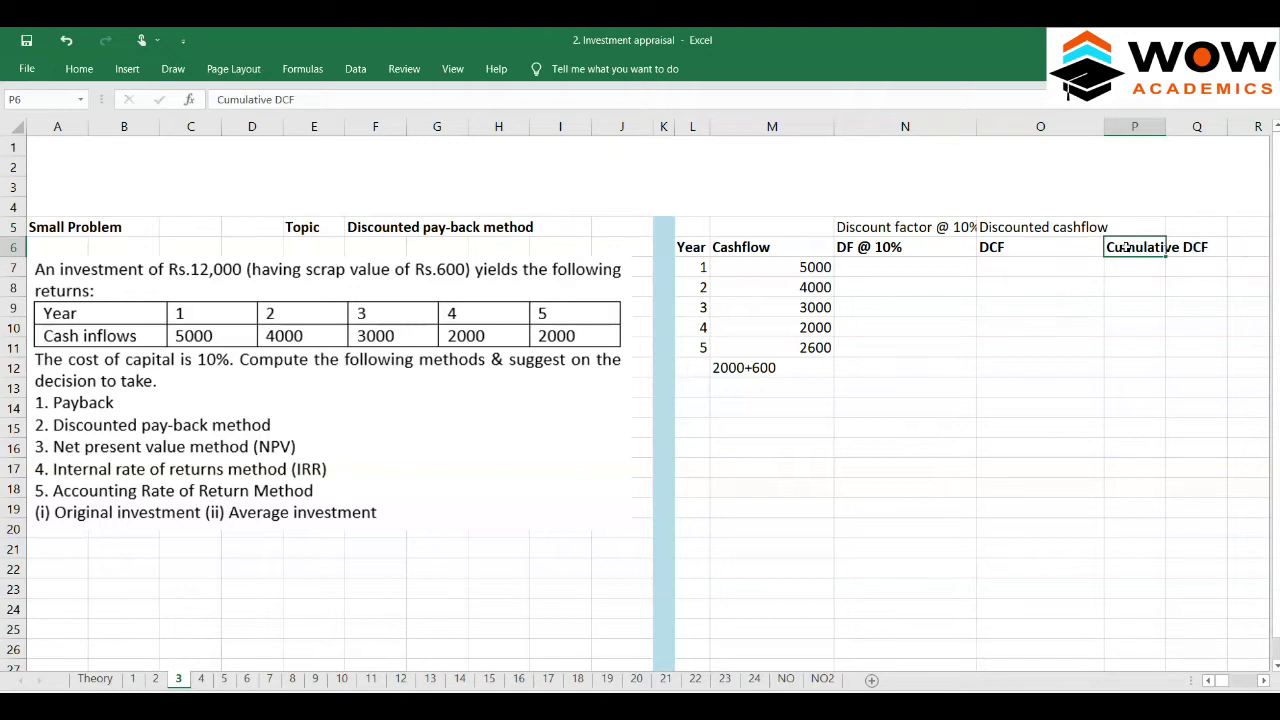
key(Return)
- Move the year and cashflow entries in L7:M12 down one row to start at L8, leaving row 7 empty
key(Left)
key(Left)
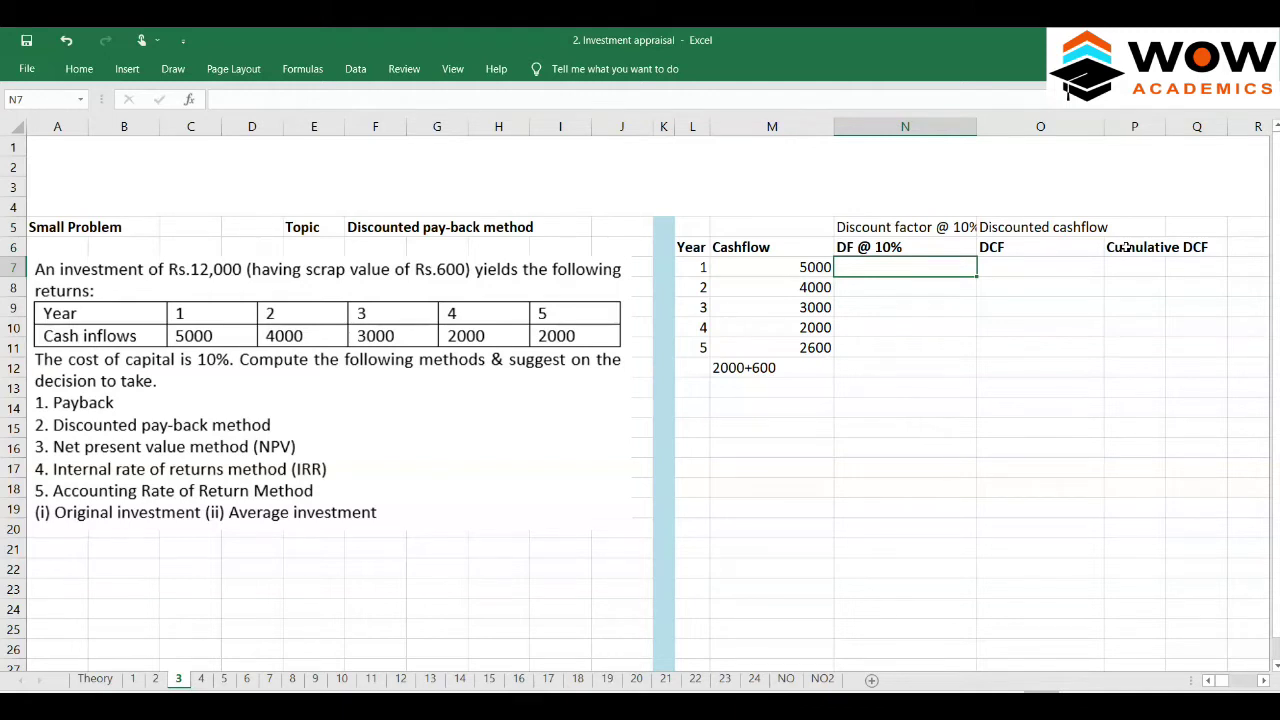
key(Left)
key(Left)
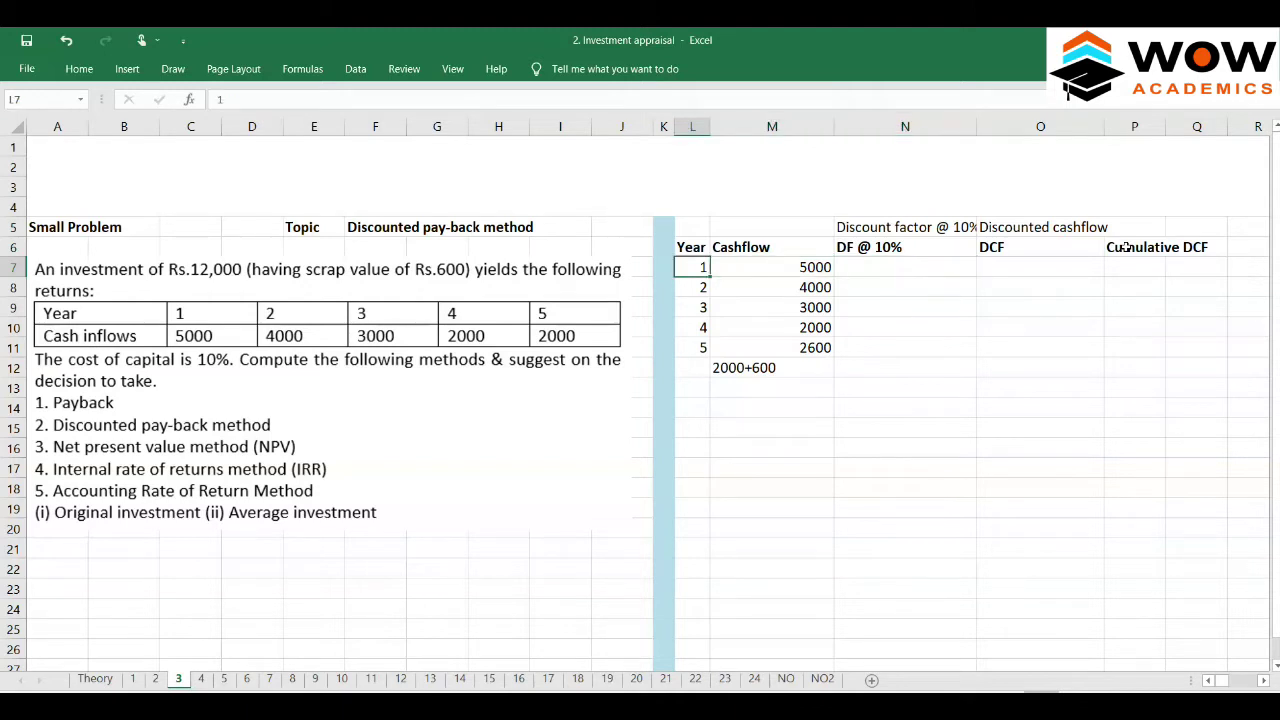
key(shift+Right)
key(shift+Down)
key(shift+Down)
key(shift+Down)
key(shift+Down)
key(shift+Down)
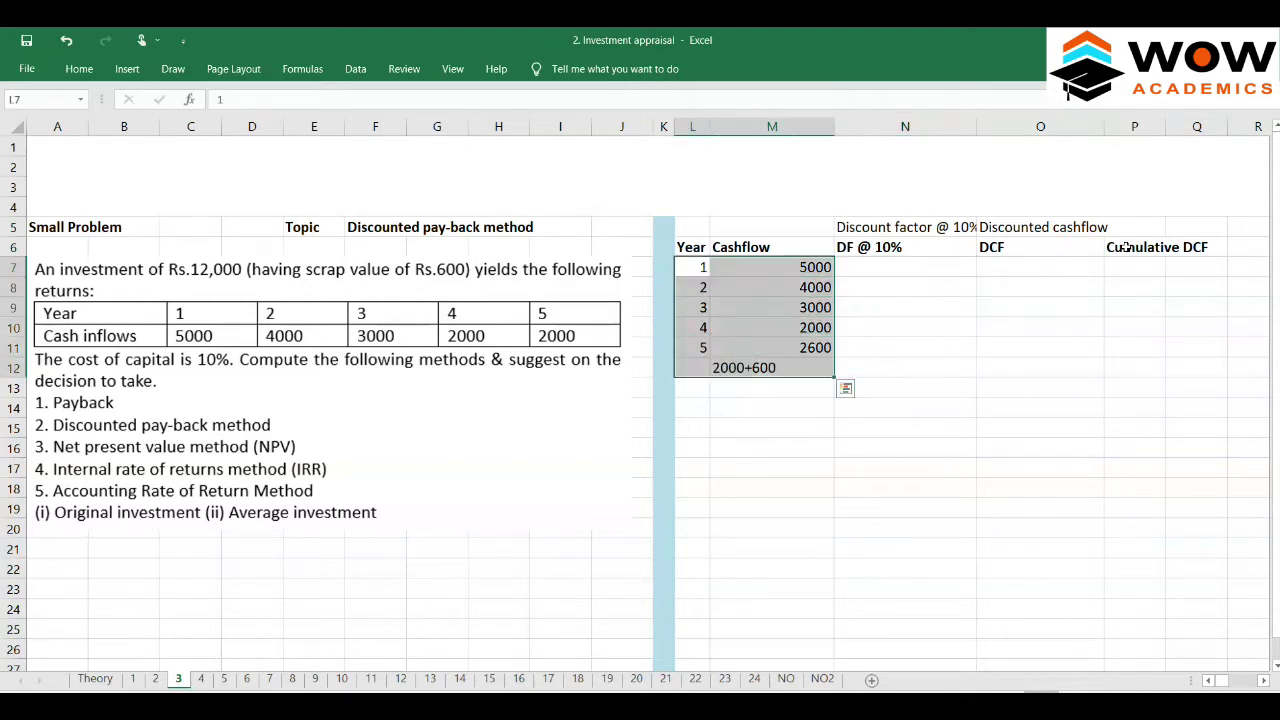
key(ctrl+x)
key(Down)
key(ctrl+v)
key(Up)
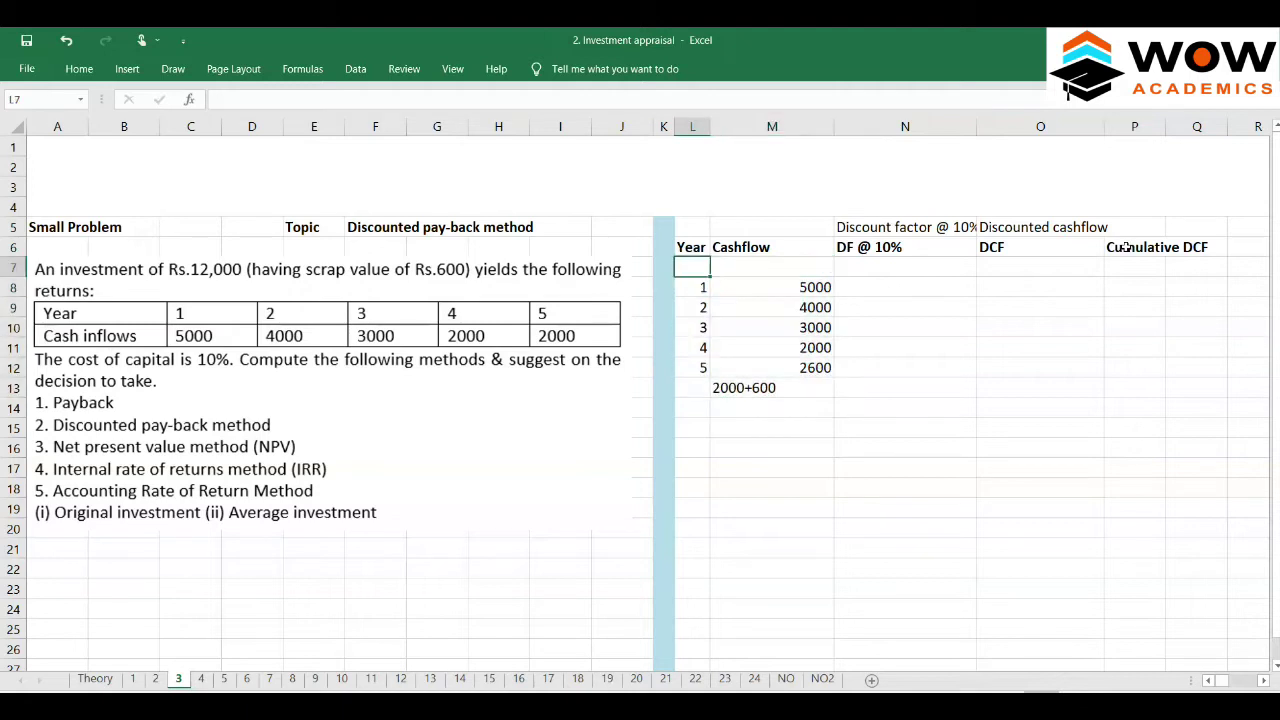
- Enter year 0 in L7 and a discount factor of 1 for that year in N7
text(0)
key(Tab)
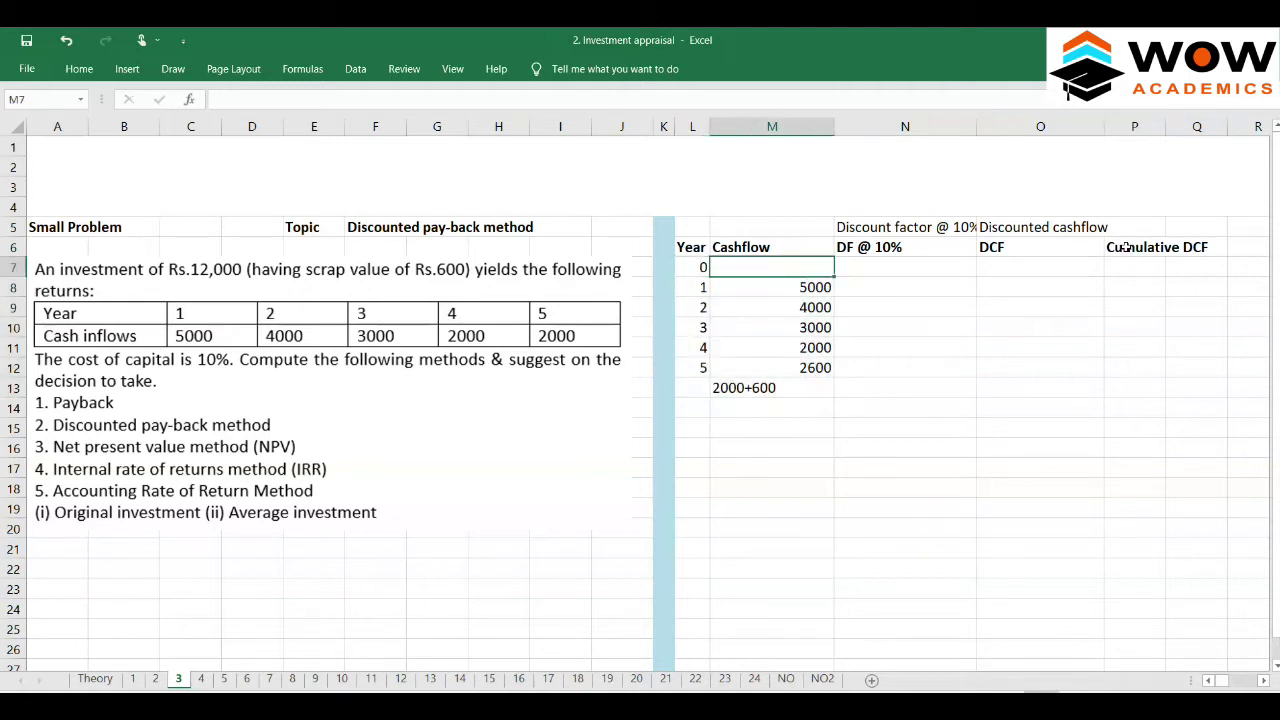
key(Right)
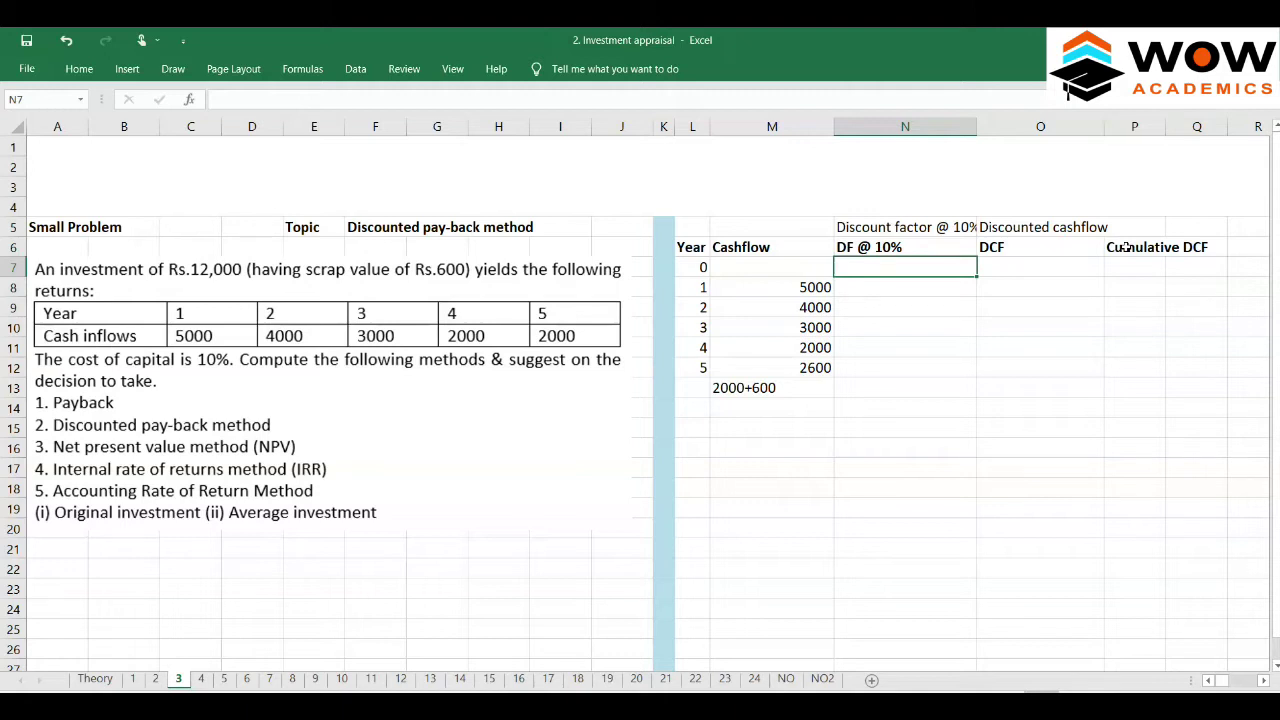
text(1/)
key(BackSpace)
key(ctrl+Return)
key(Left)
key(Left)
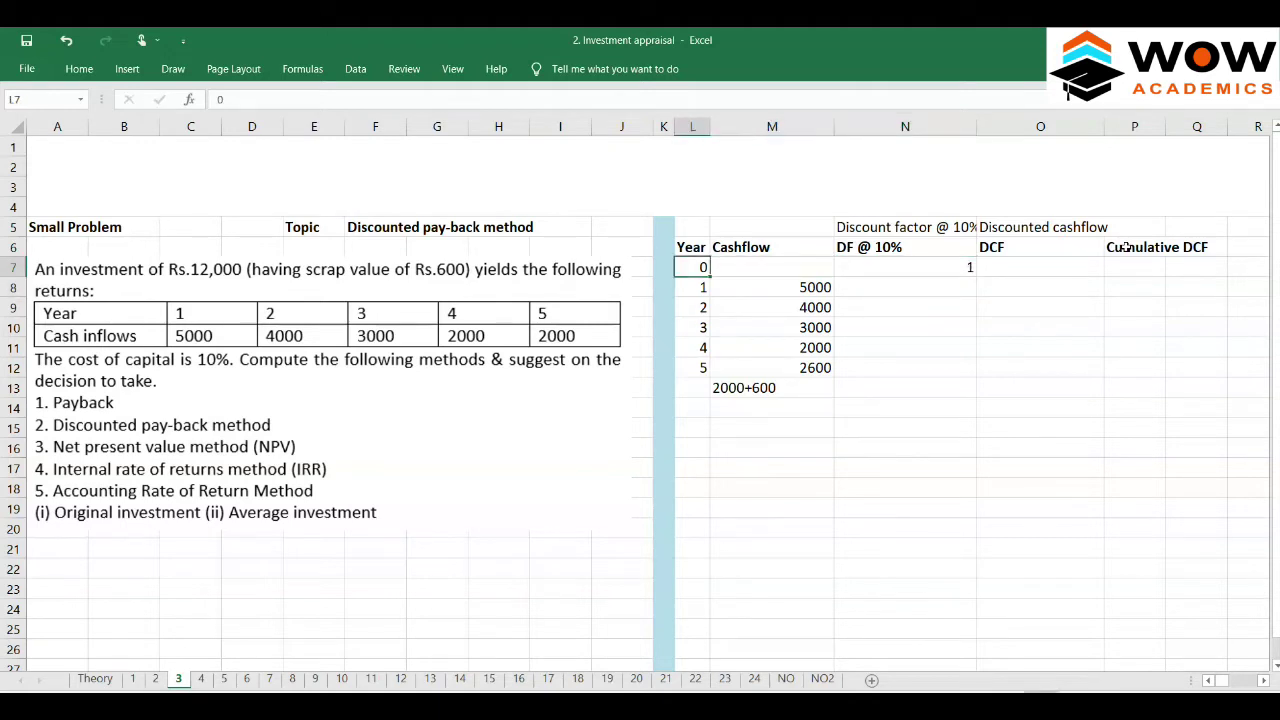
key(Down)
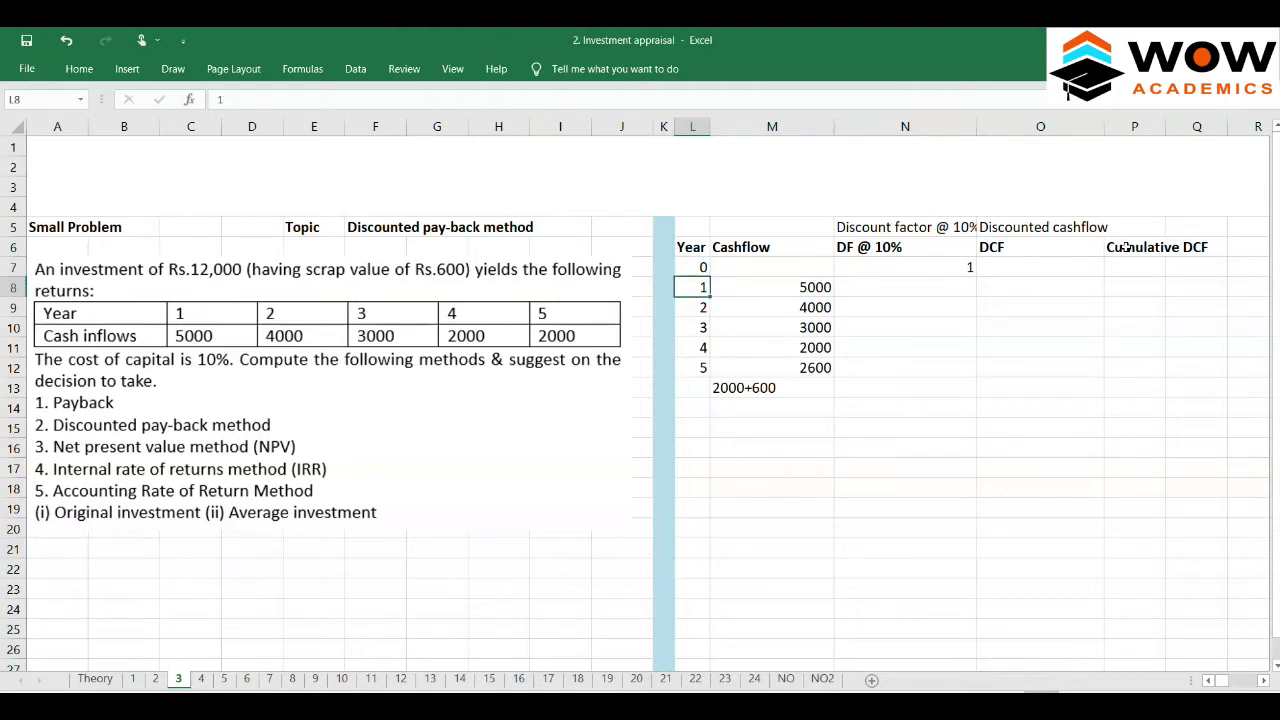
key(Up)
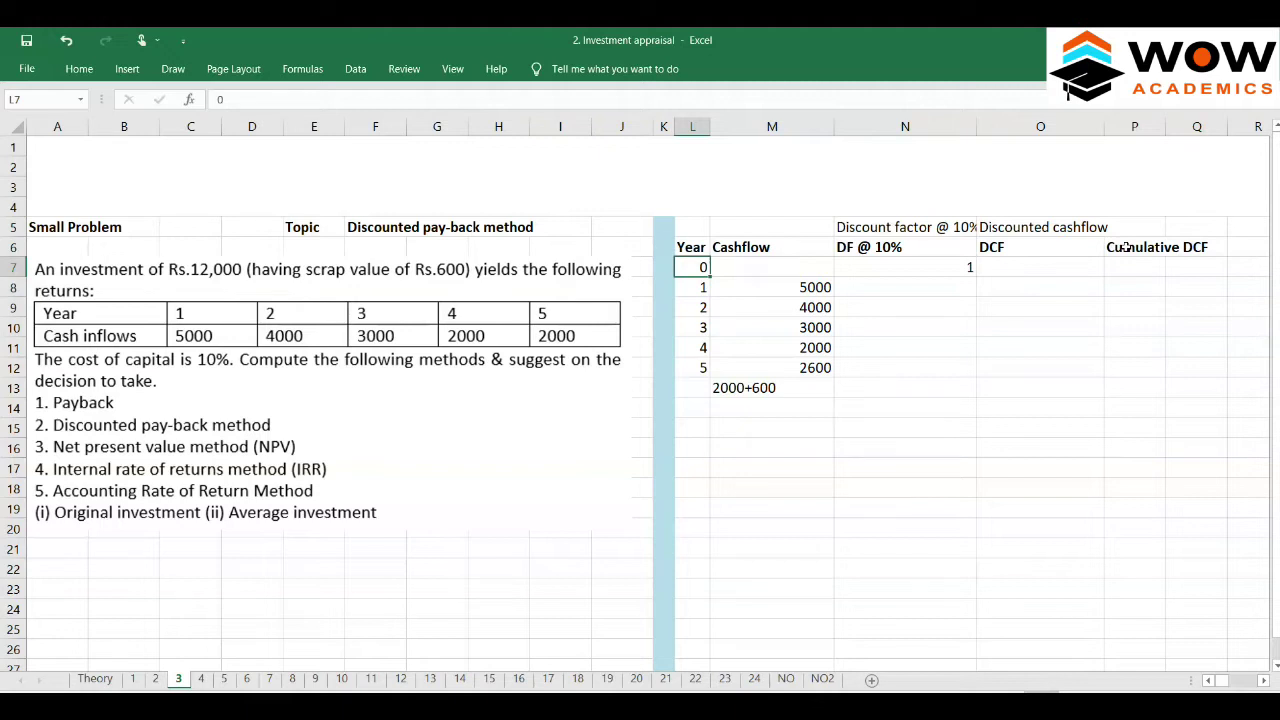
key(ctrl+Home)
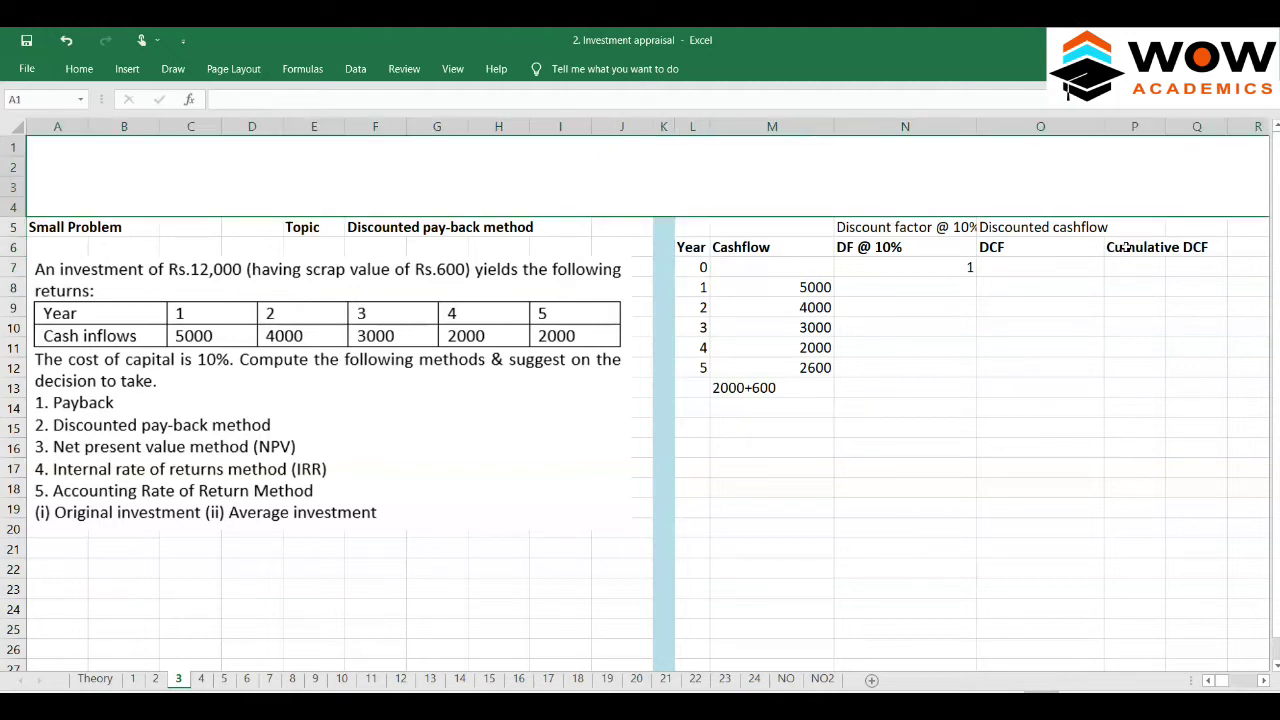
- Narrow column M and insert blank cells at M5:M13, shifting the Cashflow cells and those beside them right
click(694, 227)
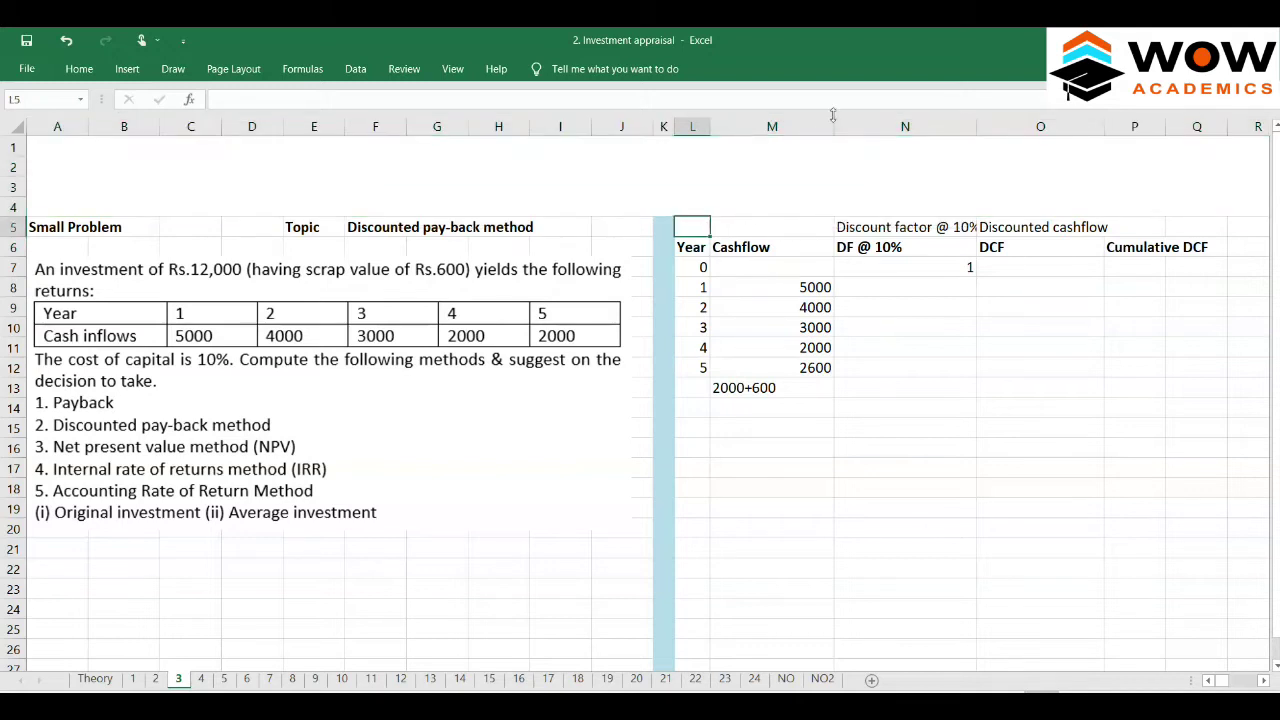
drag(834, 126, 808, 126)
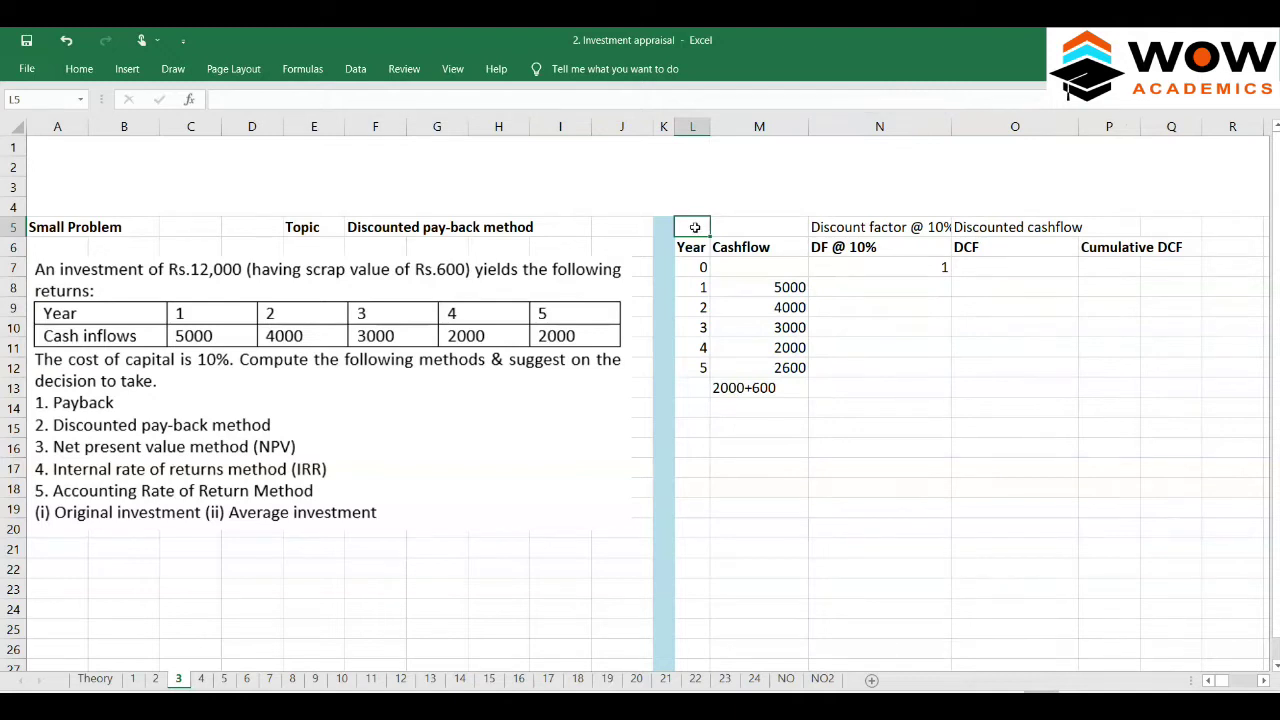
key(Right)
drag(790, 290, 780, 390)
key(ctrl+shift+plus)
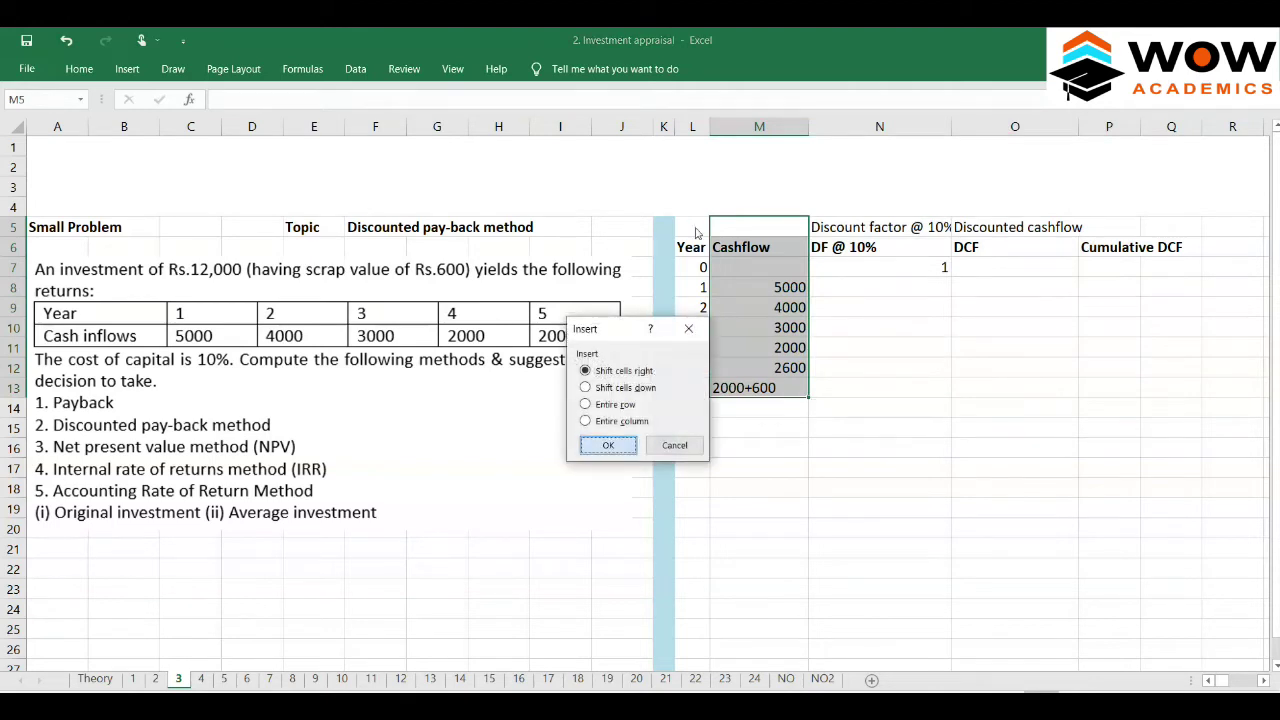
key(Return)
- Move the Year column from L6:L12 to M6:M12 and widen the emptied column L
click(695, 228)
key(Down)
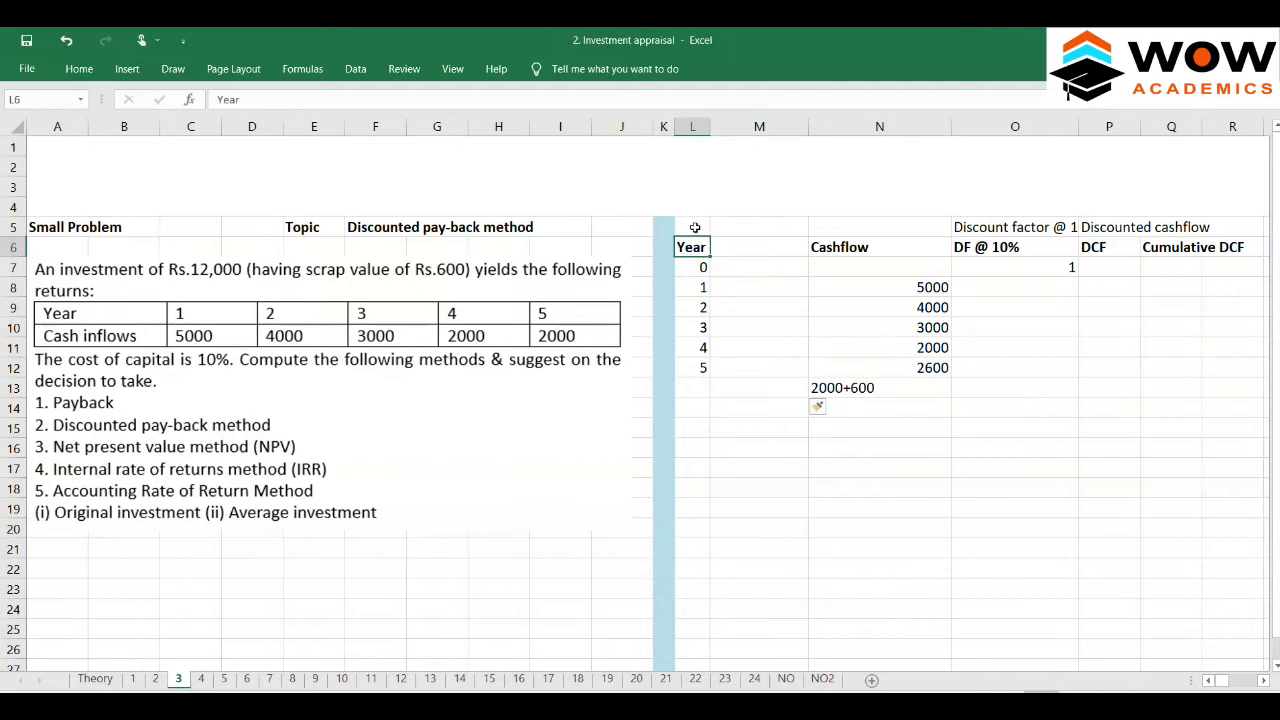
key(ctrl+shift+Down)
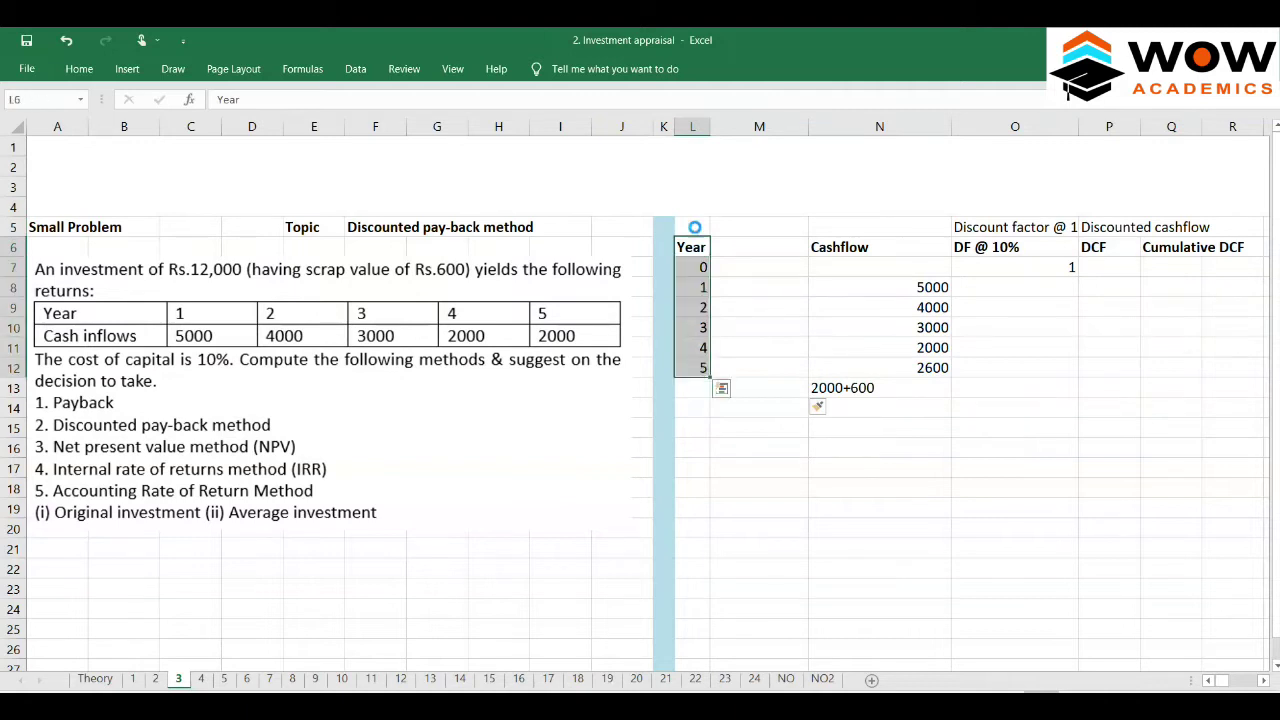
drag(695, 228, 715, 228)
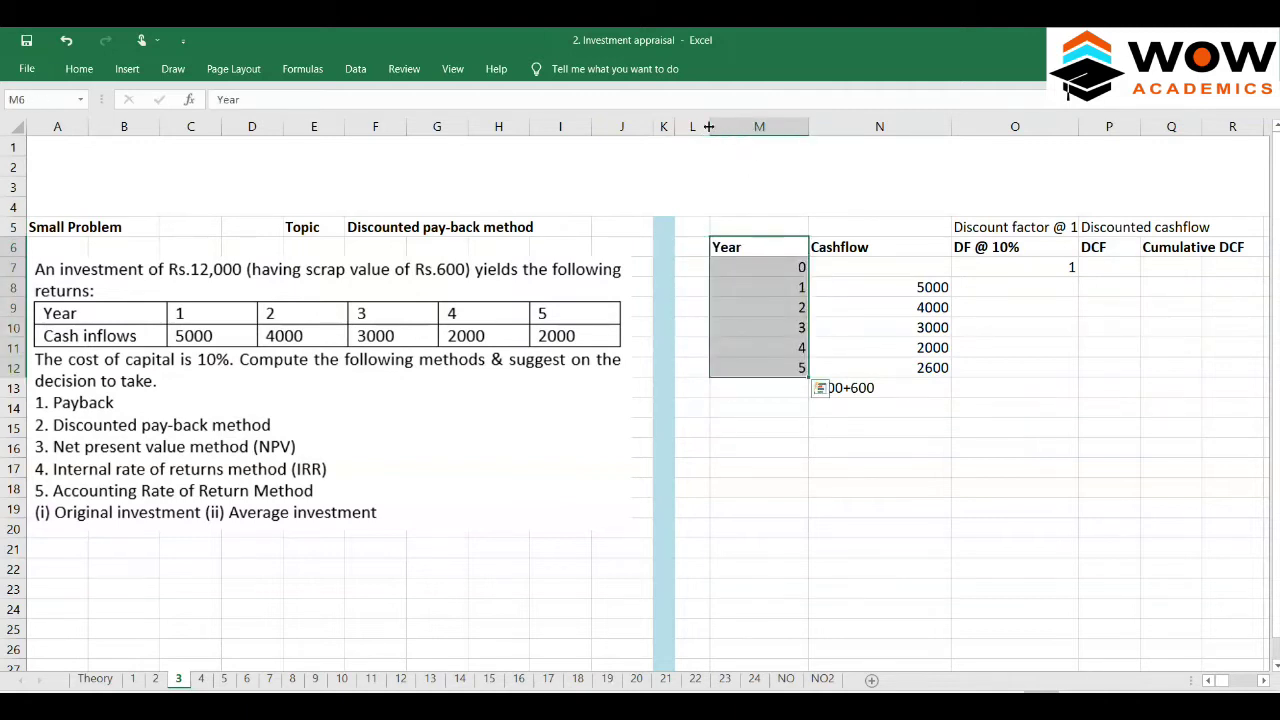
drag(709, 126, 735, 121)
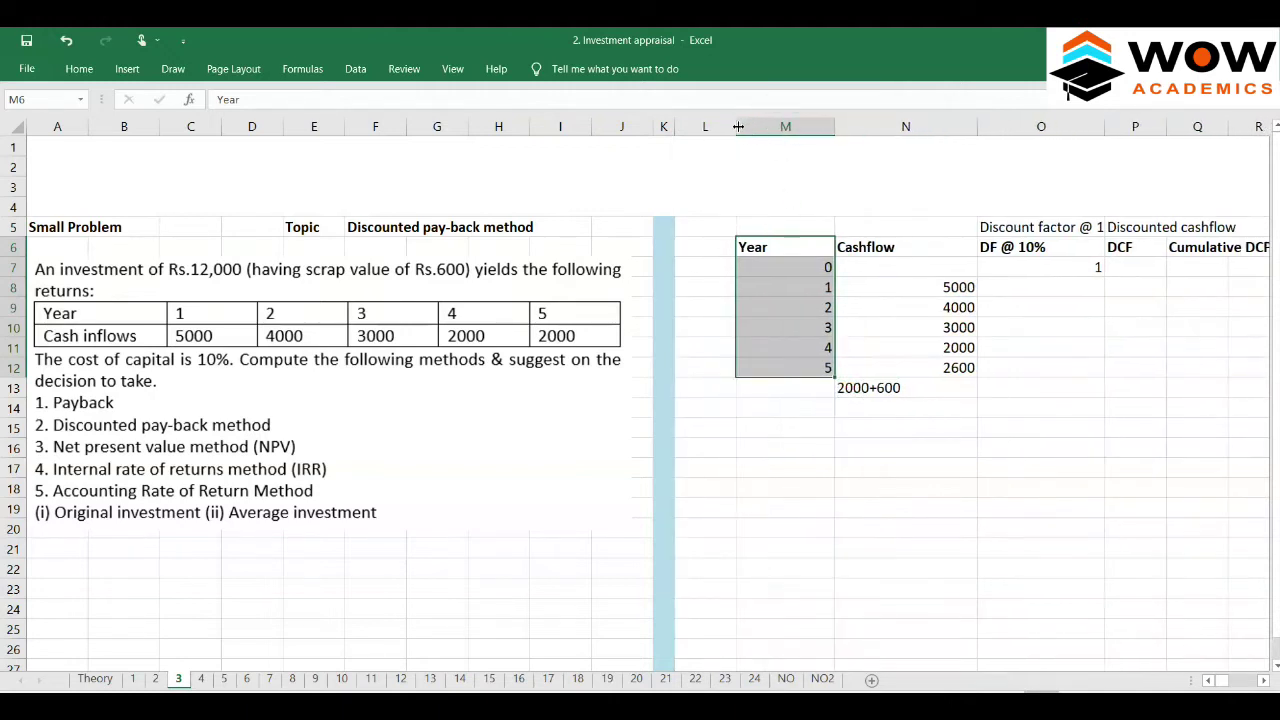
- Enter the timing labels "Today" in L7 and "year 1 end" in L8
click(700, 263)
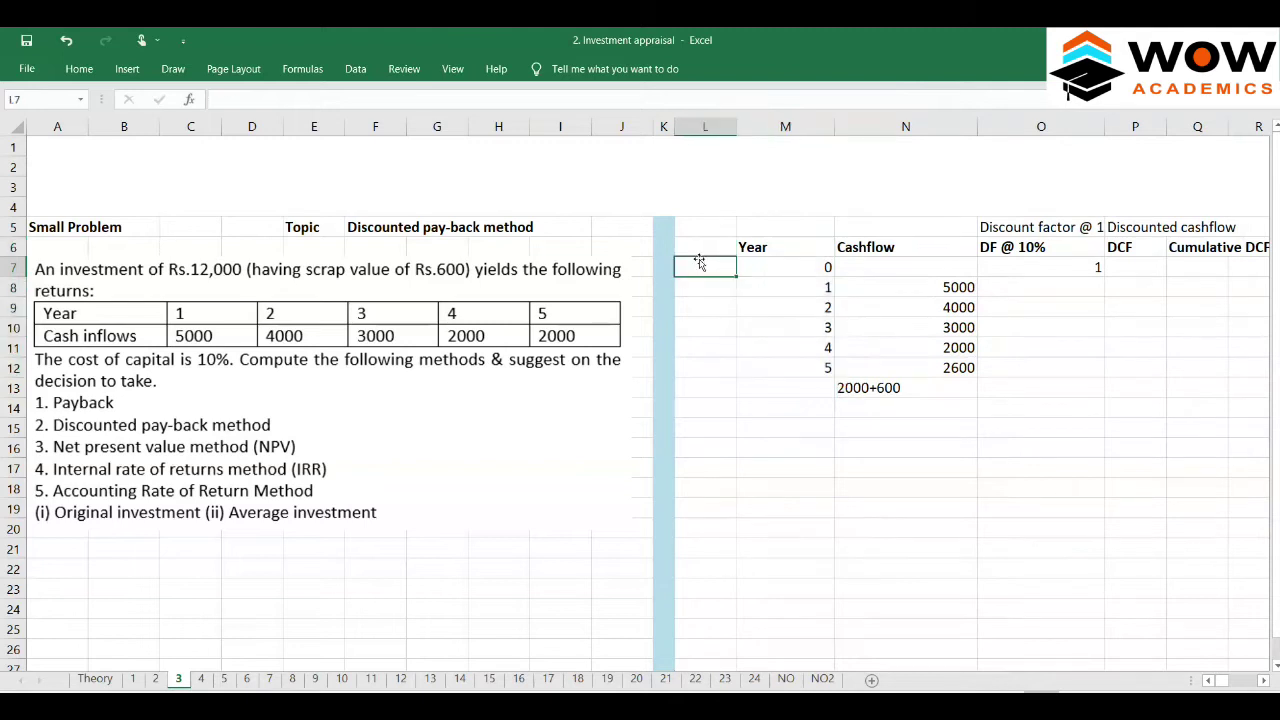
text(Today)
key(Return)
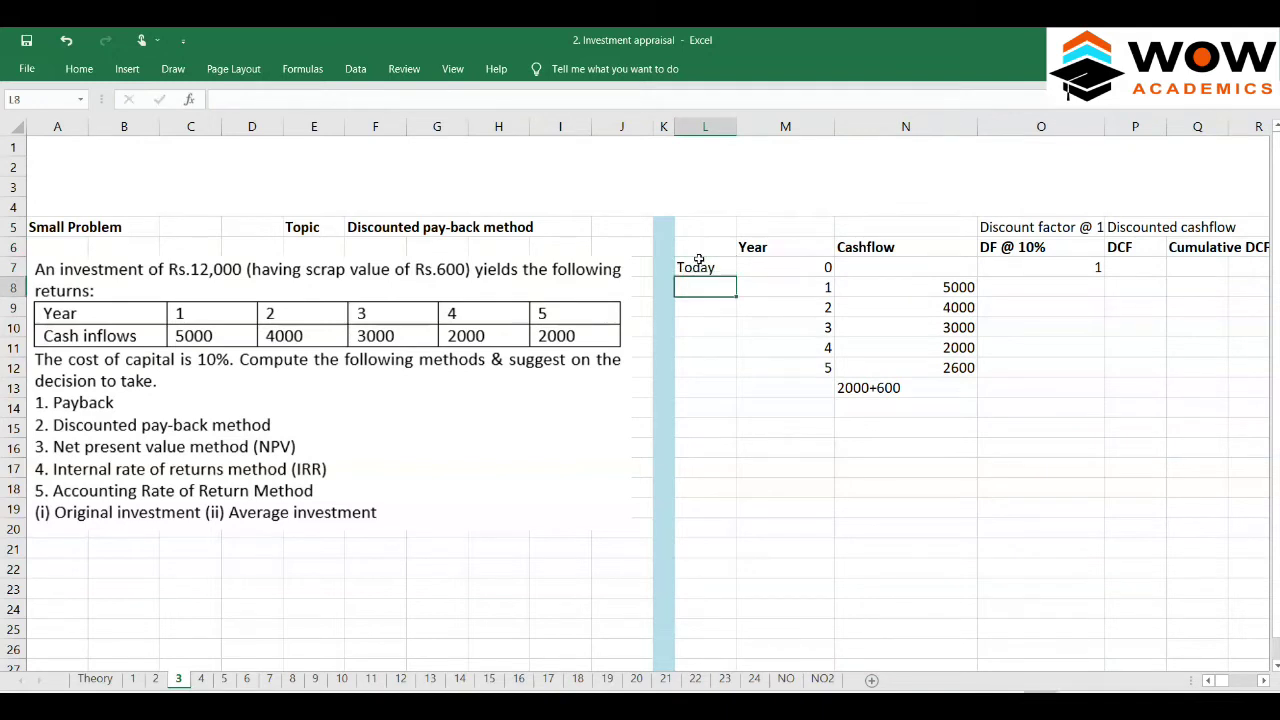
text(year 1 end)
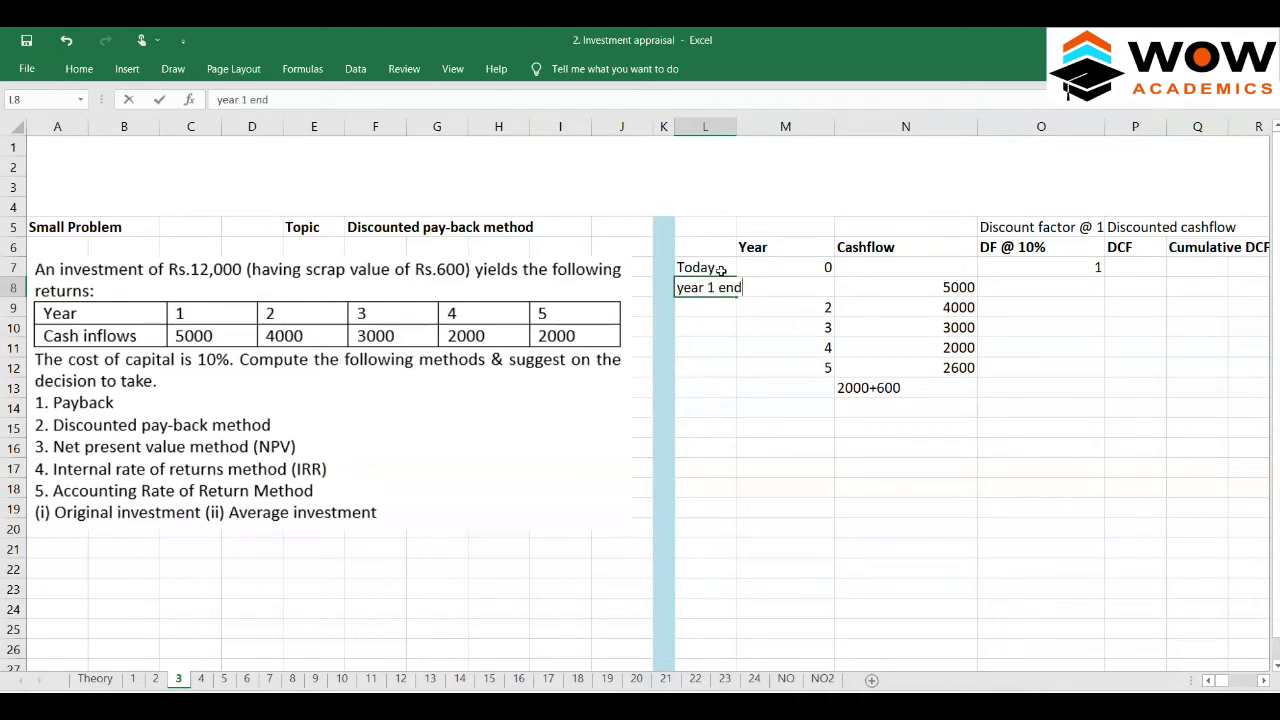
click(720, 268)
key(Down)
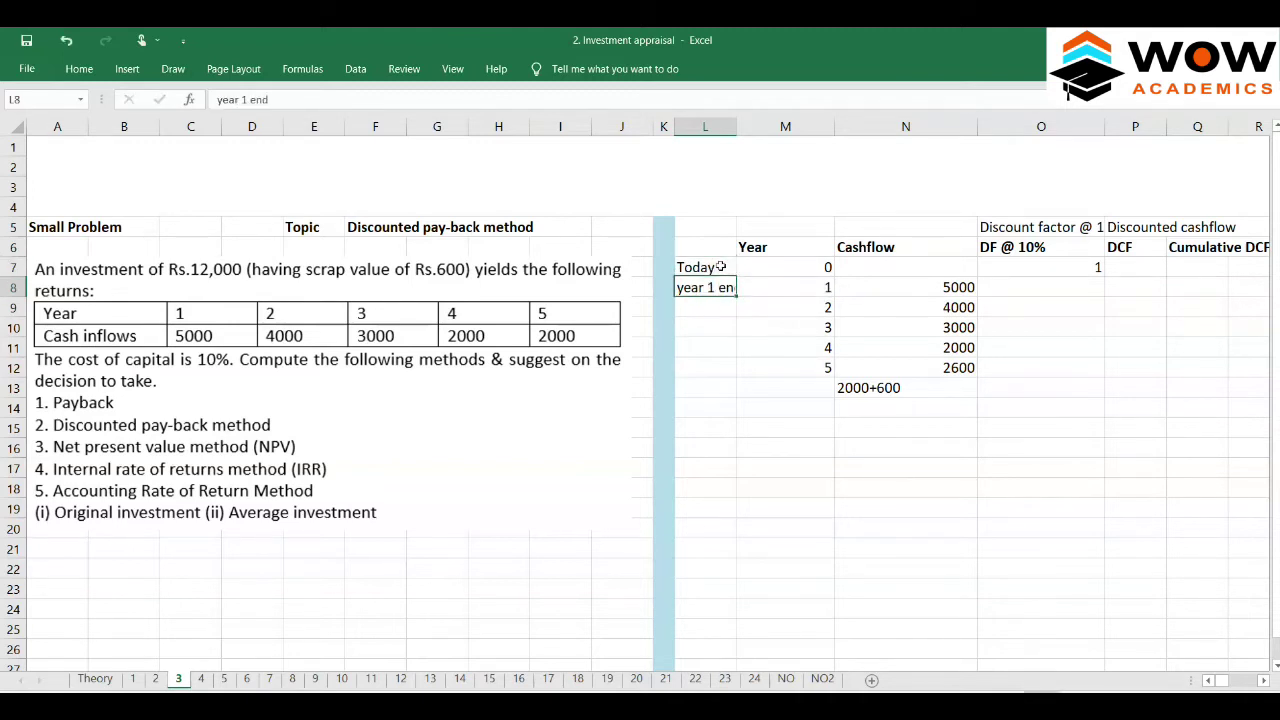
- Narrow the Year and Cashflow columns M and N, and widen column Q to fit the Cumulative DCF heading
drag(835, 127, 897, 118)
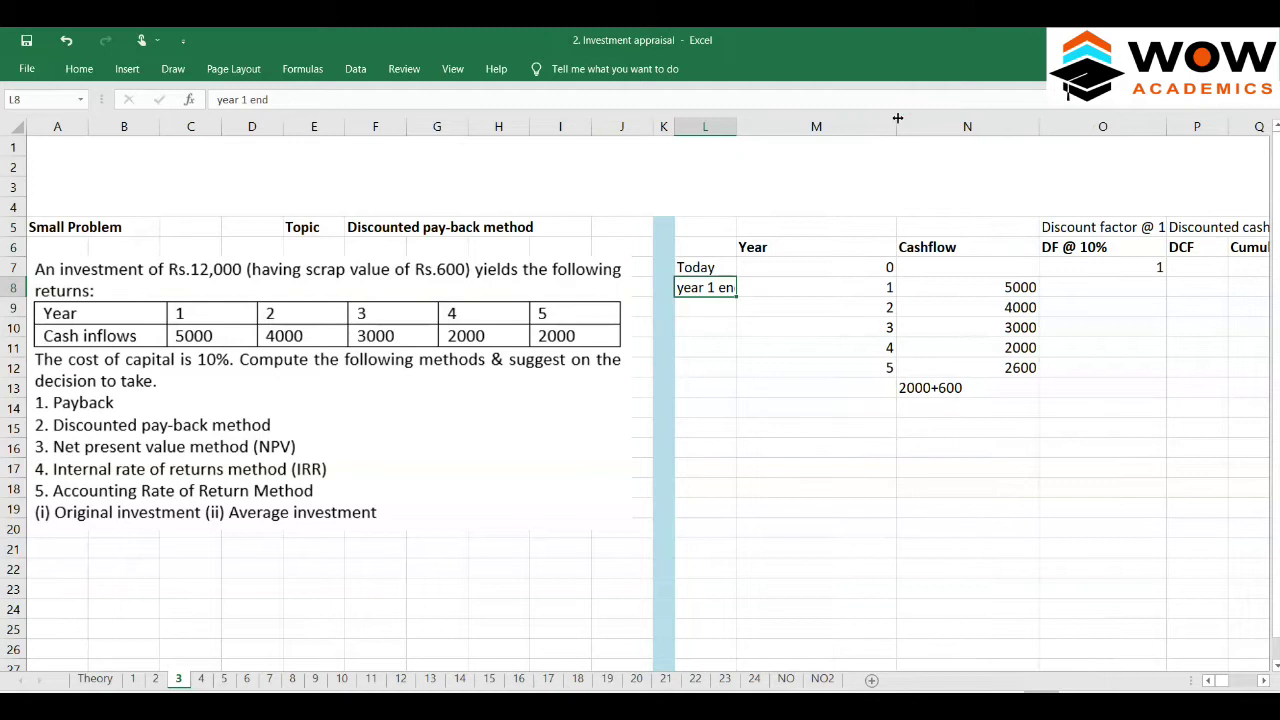
drag(1037, 118, 992, 130)
drag(897, 127, 787, 132)
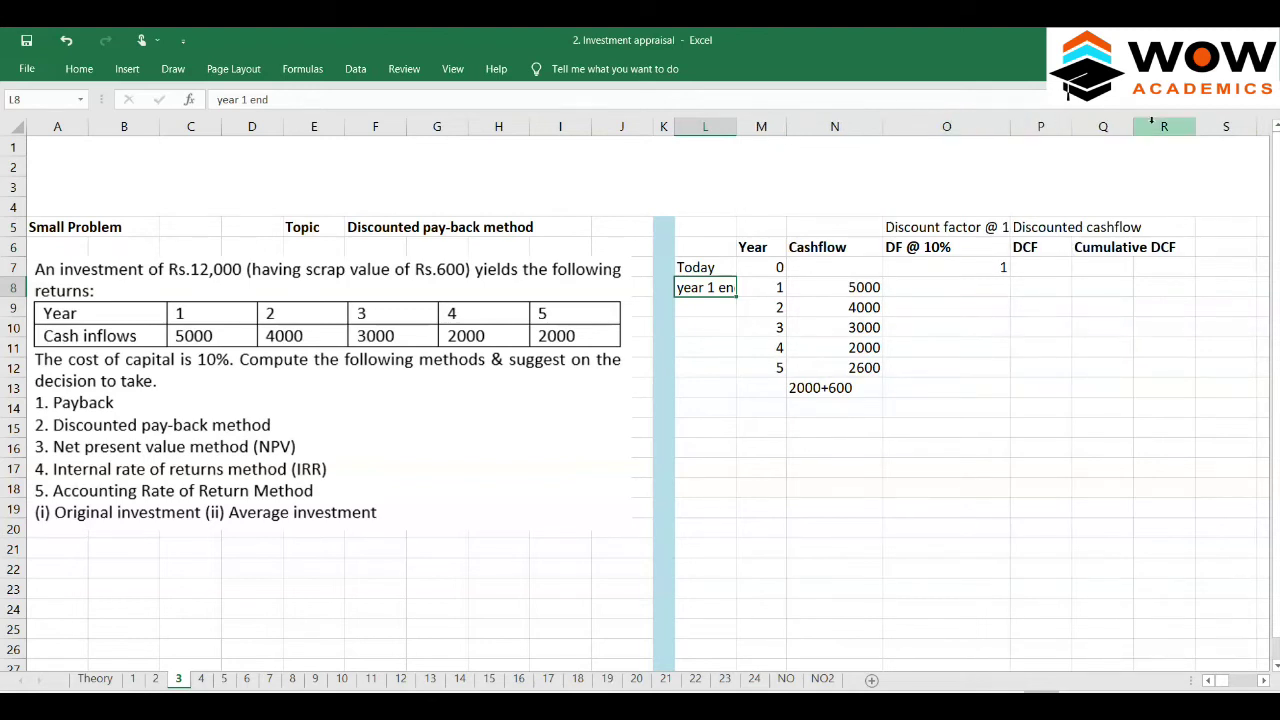
drag(1133, 125, 1165, 125)
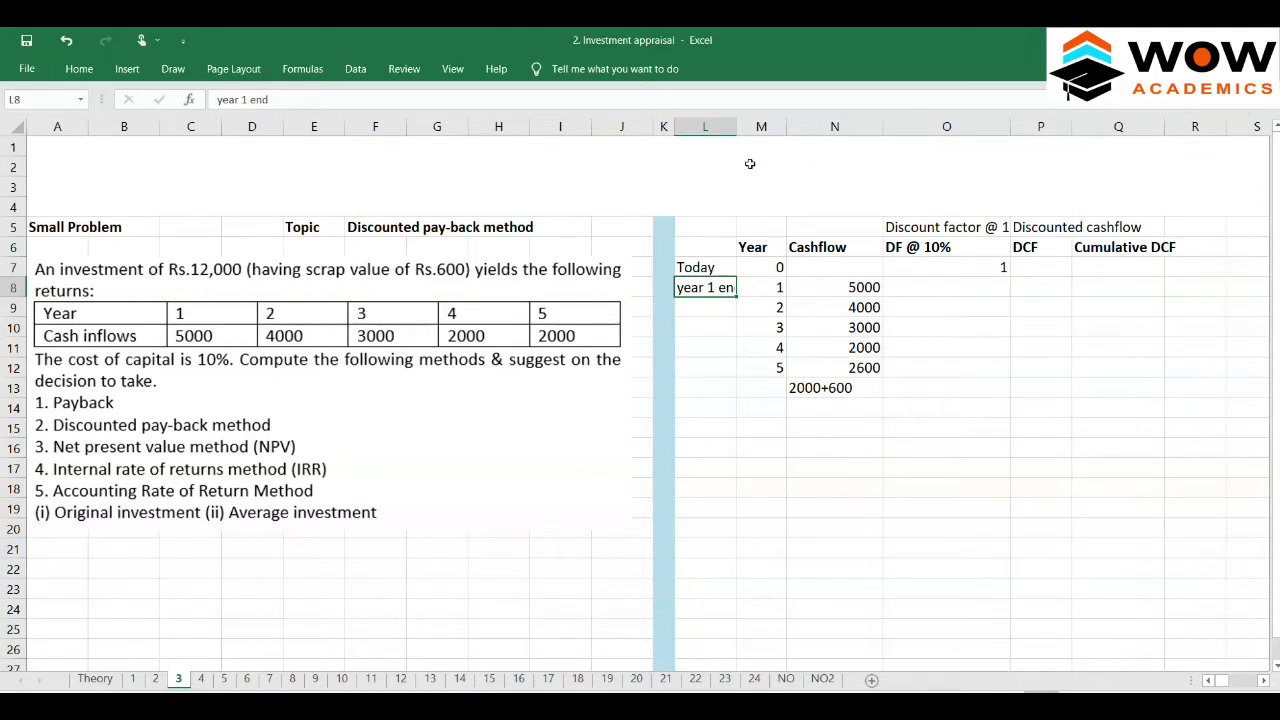
- Insert a blank column M before the Year column and widen column L to fit its labels
click(756, 124)
key(ctrl+shift+equal)
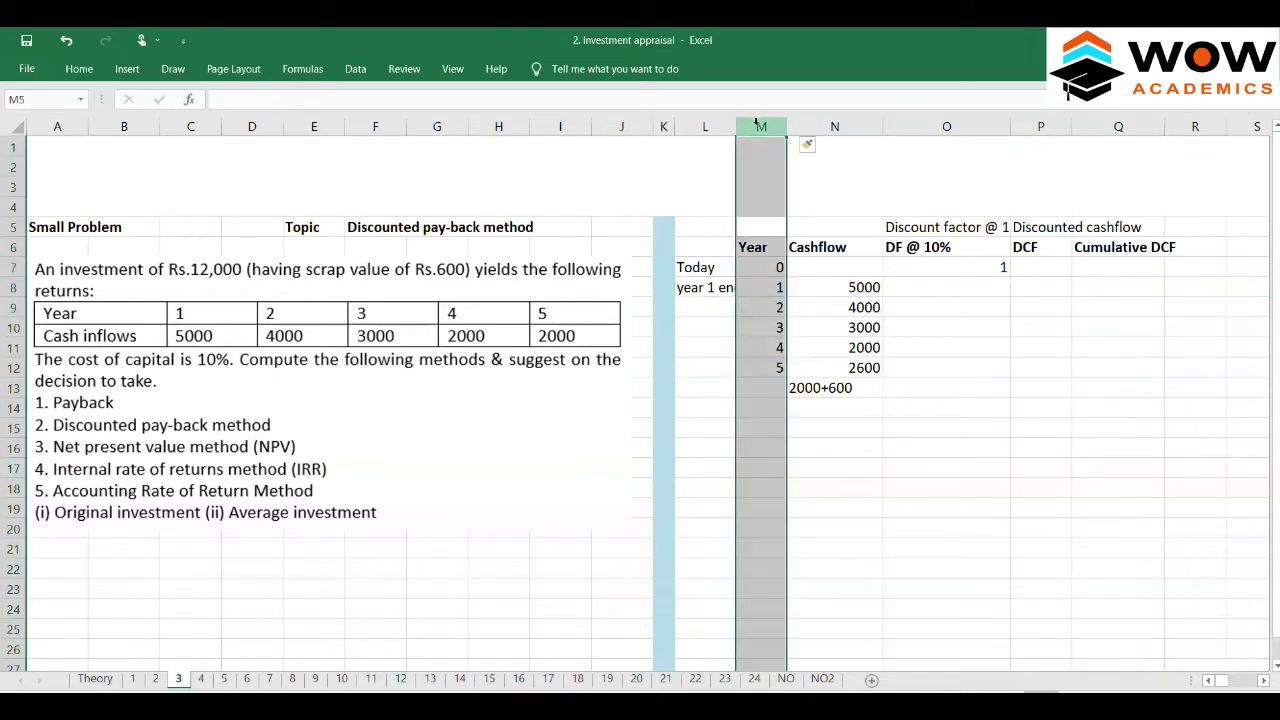
click(766, 242)
key(Down)
key(Down)
key(Up)
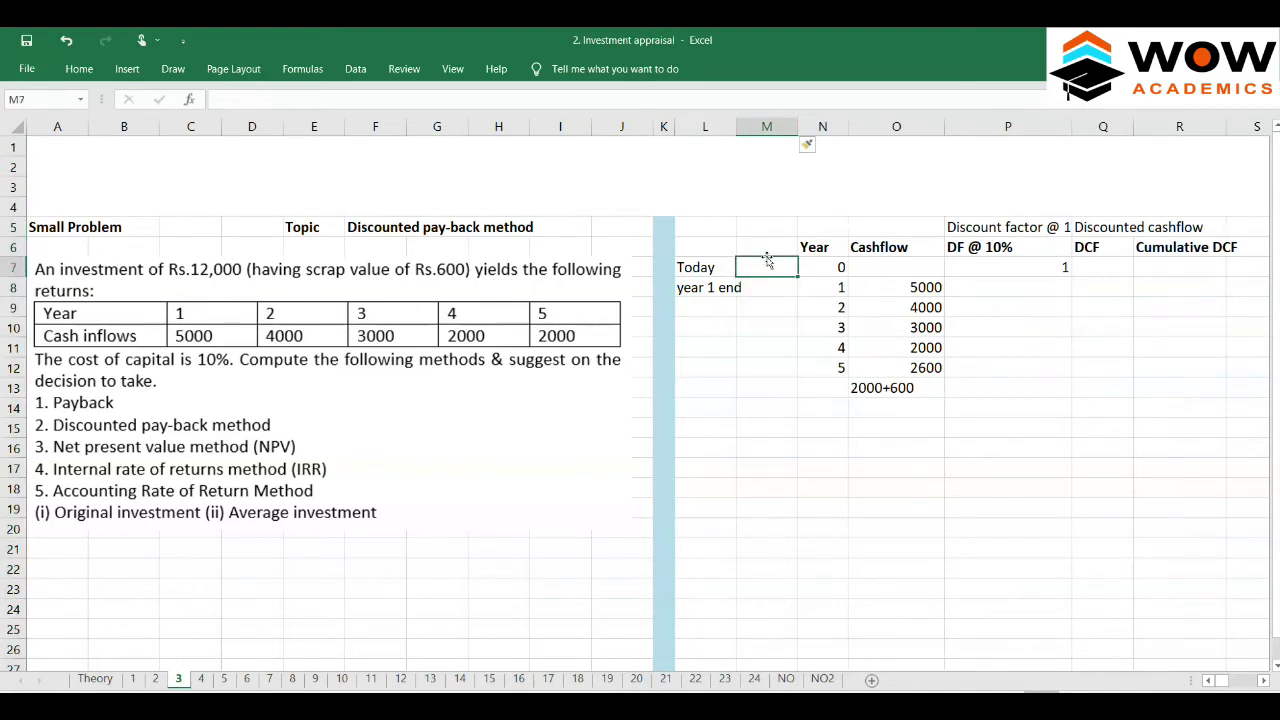
drag(735, 126, 749, 126)
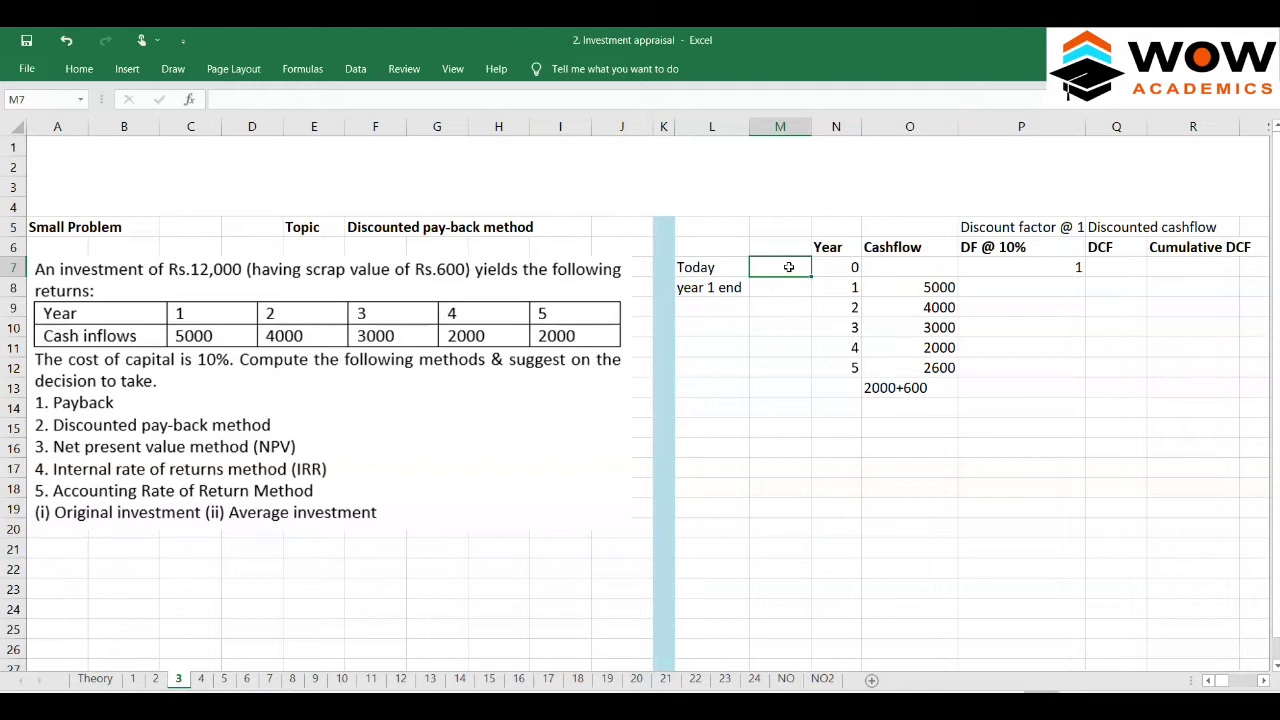
- Enter the dates 1.1.21 in M7 and 31.12.21 in M8 beside the timing labels
text(1.1.2021)
key(Return)
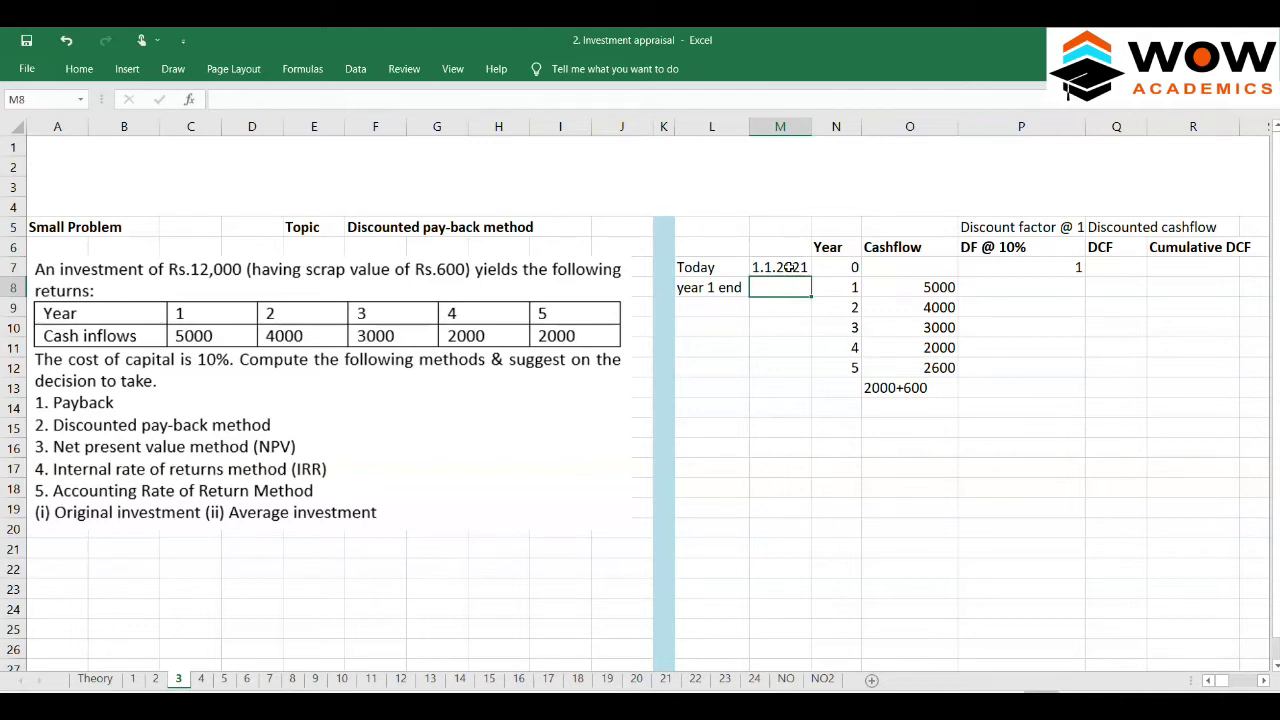
text(31.12.21)
click(789, 267)
double_click(789, 267)
key(BackSpace)
key(BackSpace)
key(Return)
- Copy the year-end label from L8 into L9 and change it to "year 2 end"
key(Return)
key(Left)
key(ctrl+d)
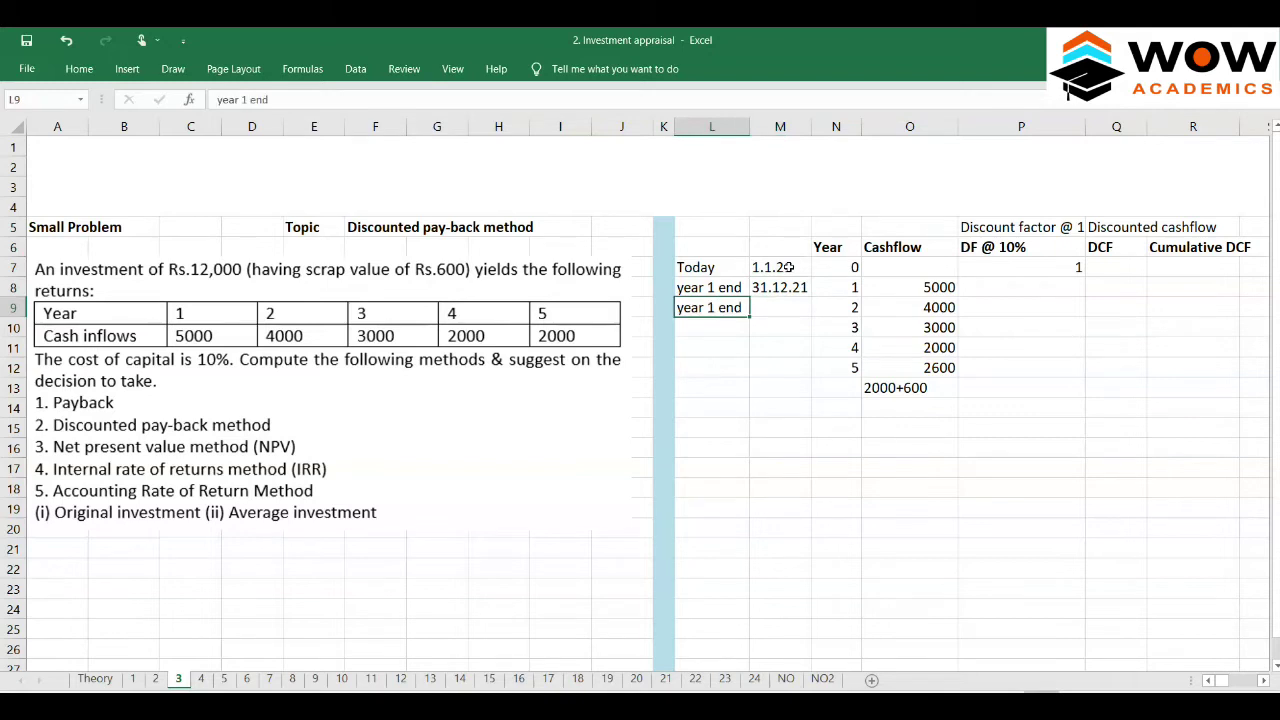
double_click(709, 309)
key(BackSpace)
text(2)
key(Return)
- Copy the year-end date from M8 into M9 and change it to 31.12.22
key(Right)
key(Up)
key(Up)
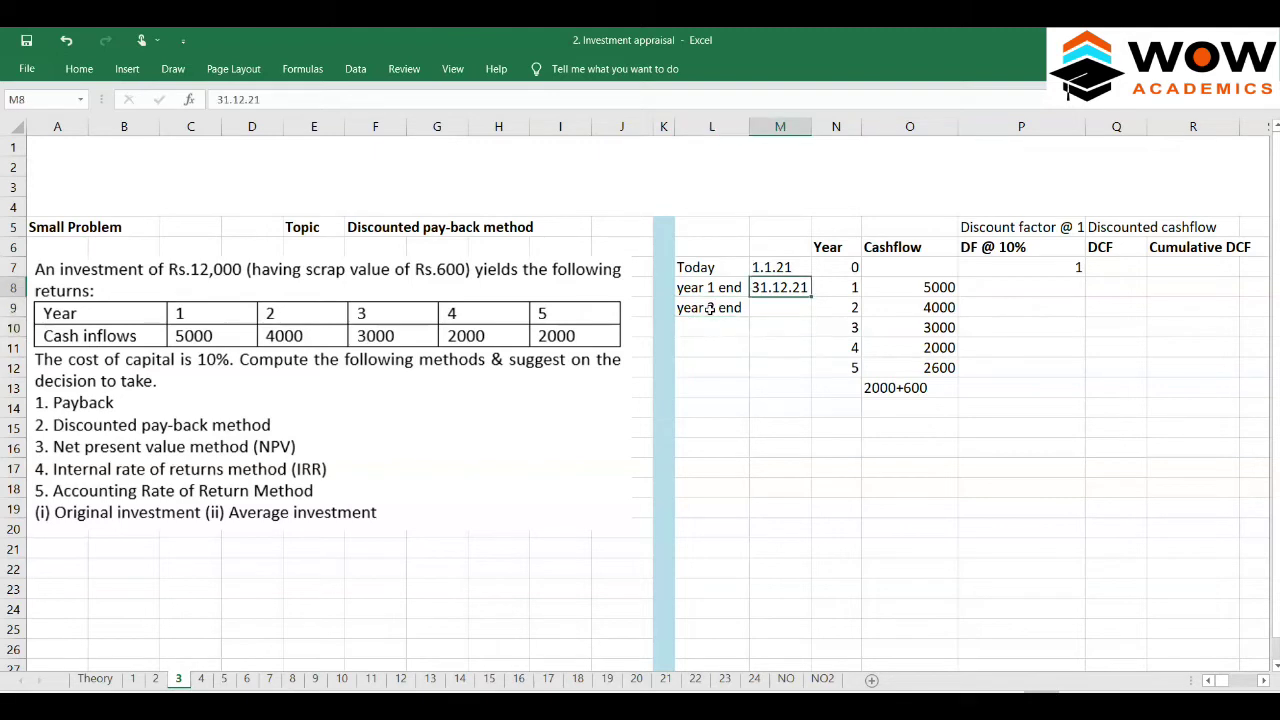
key(Down)
key(ctrl+d)
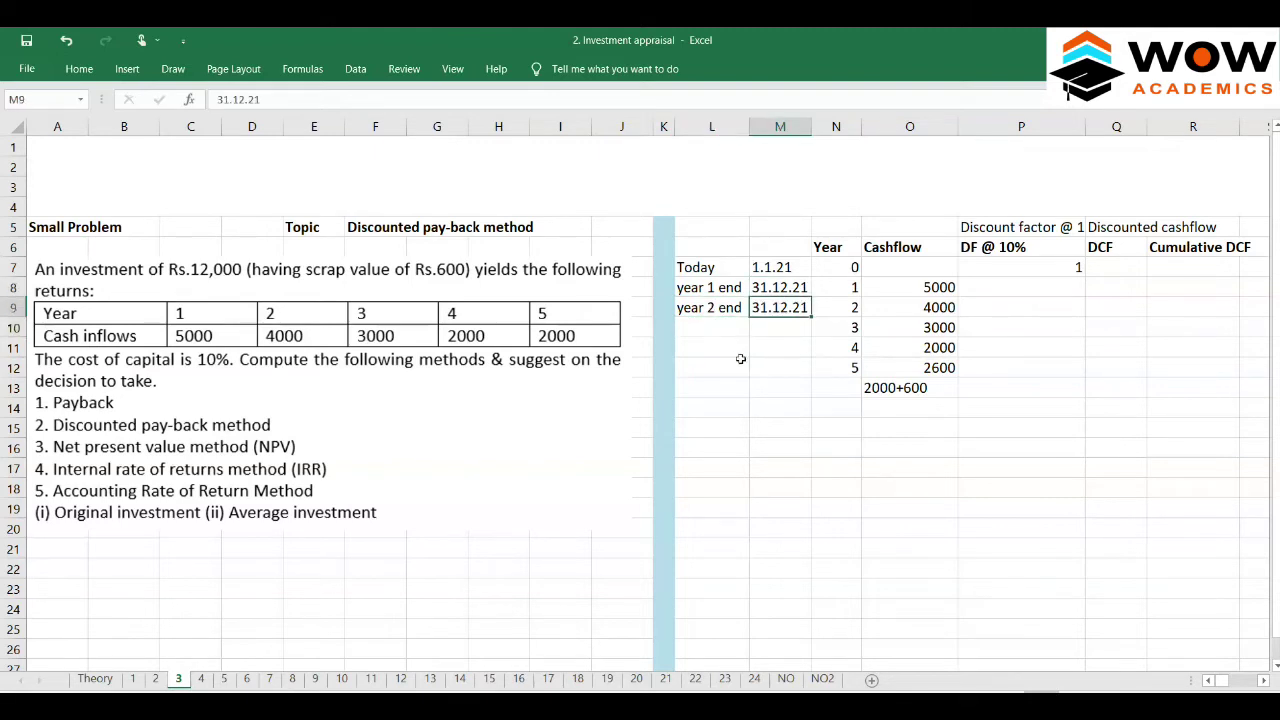
double_click(787, 308)
key(End)
key(BackSpace)
text(2)
key(Return)
- Extend the date series in M8:M9 down to M12, ending at 31.12.25
click(786, 287)
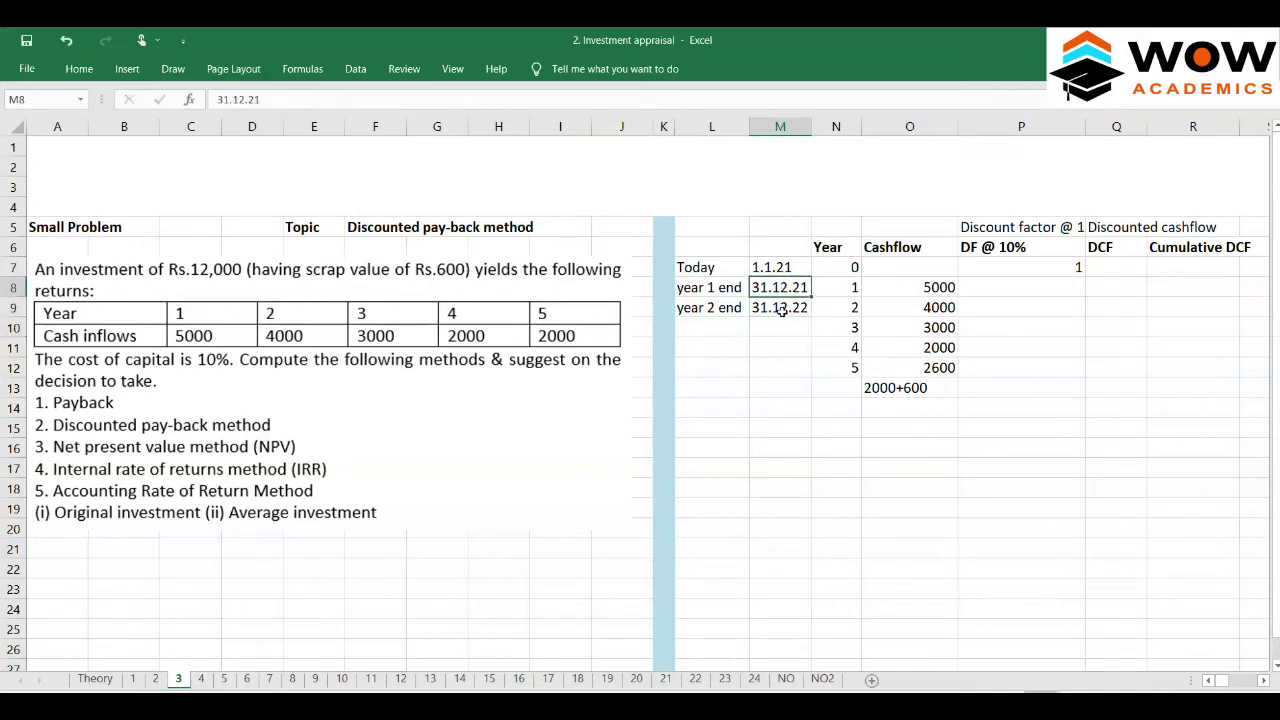
shift+click(783, 311)
drag(811, 317, 814, 371)
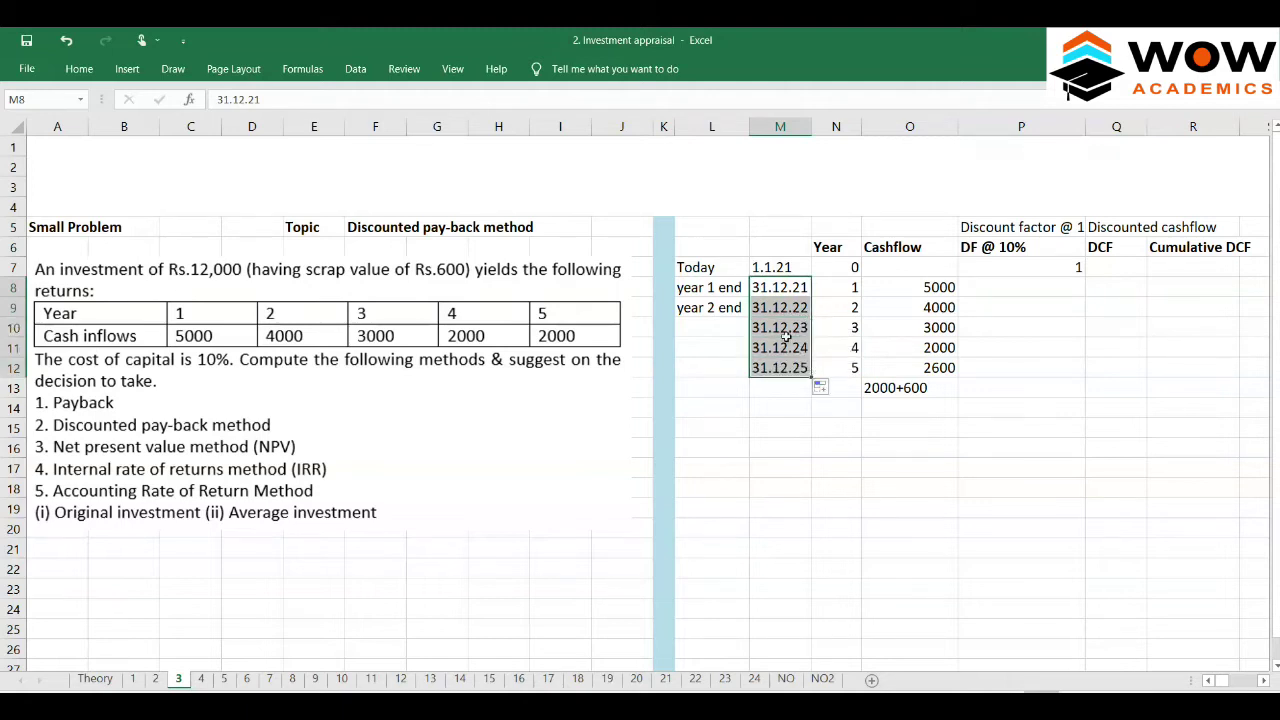
click(780, 331)
- Copy the "year 2 end" label from L9 into L10:L12
click(716, 308)
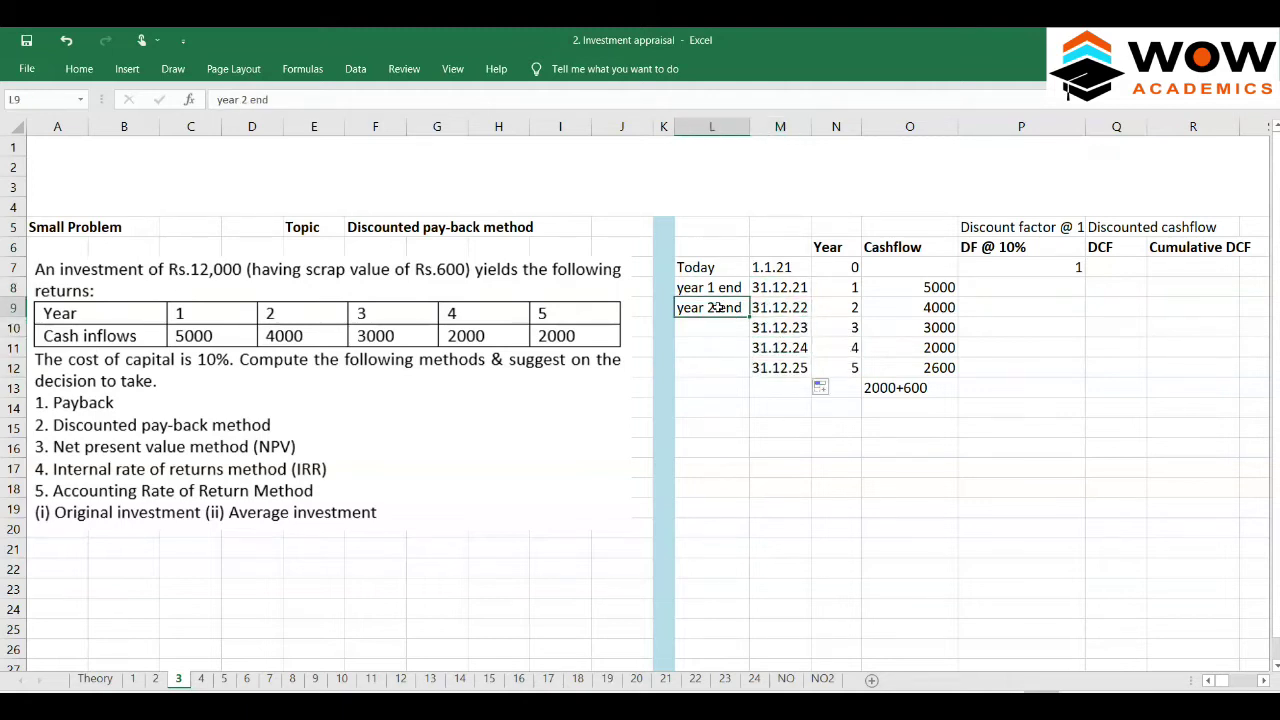
key(ctrl+c)
key(Down)
key(ctrl+v)
key(Down)
key(ctrl+v)
key(Down)
key(ctrl+v)
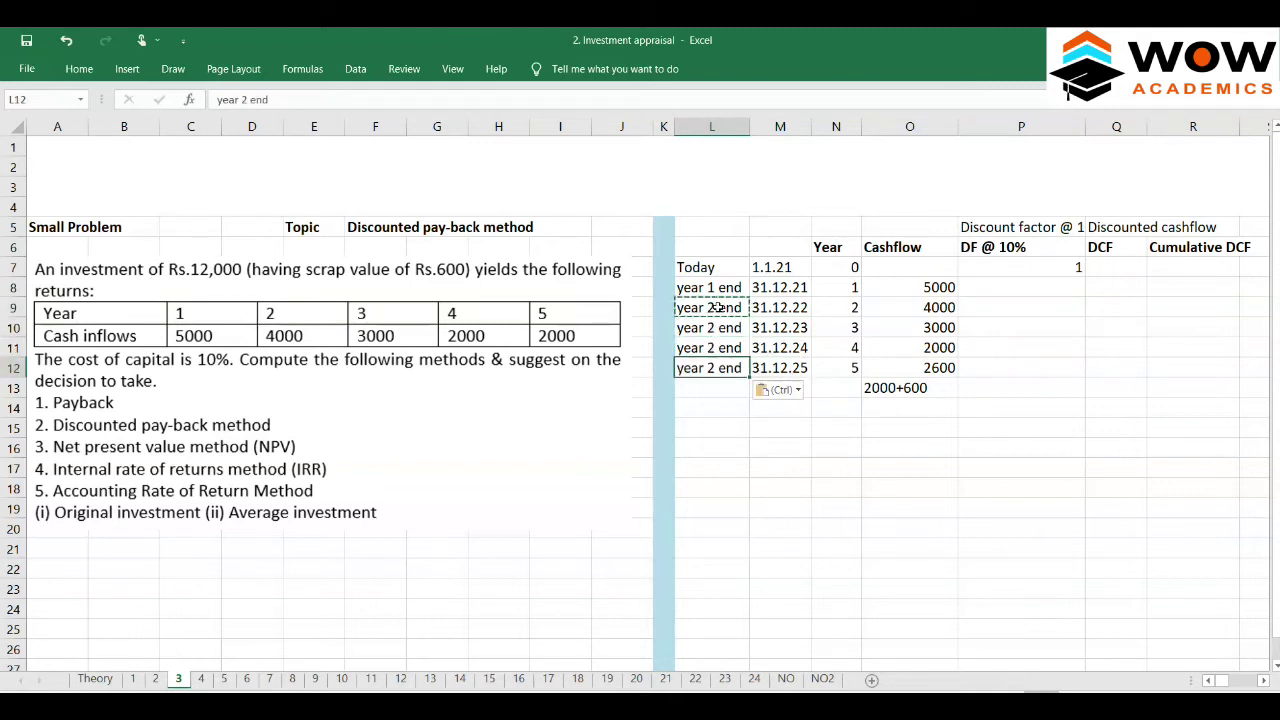
key(Escape)
- Change the labels in L10:L12 to "year 3 end", "year 4 end" and "year 5 end"
click(722, 327)
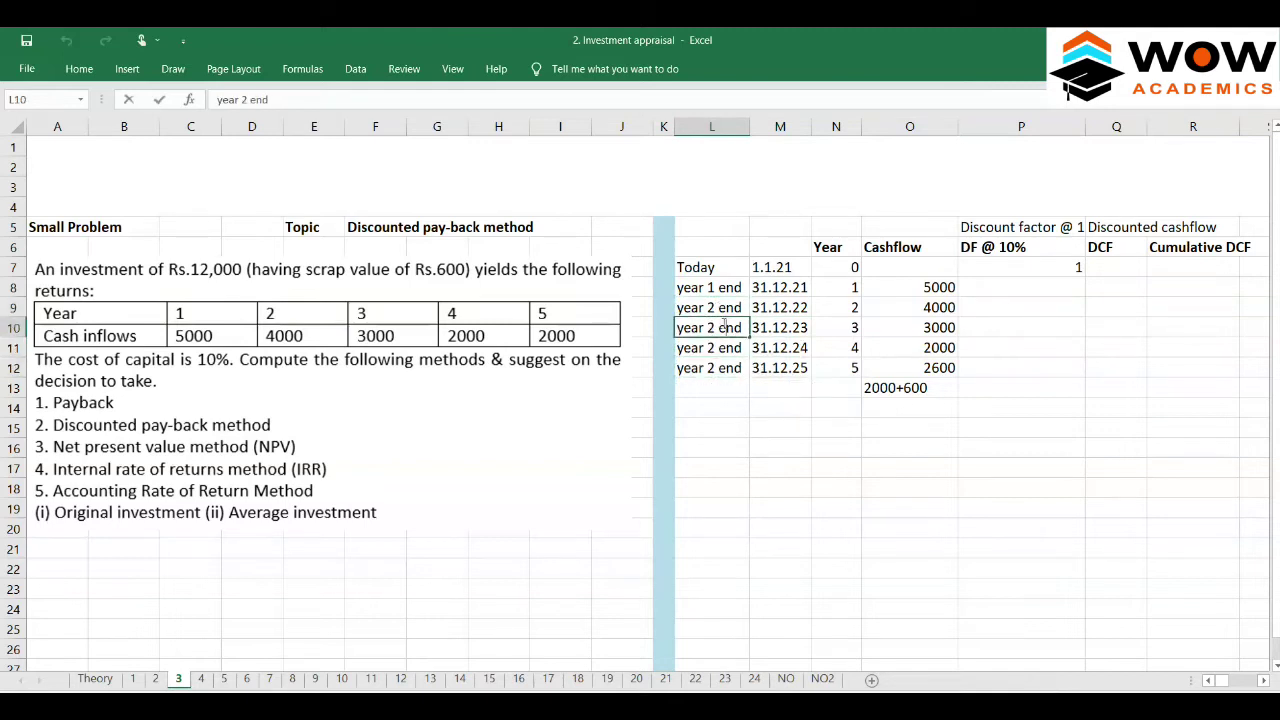
text(3)
double_click(718, 348)
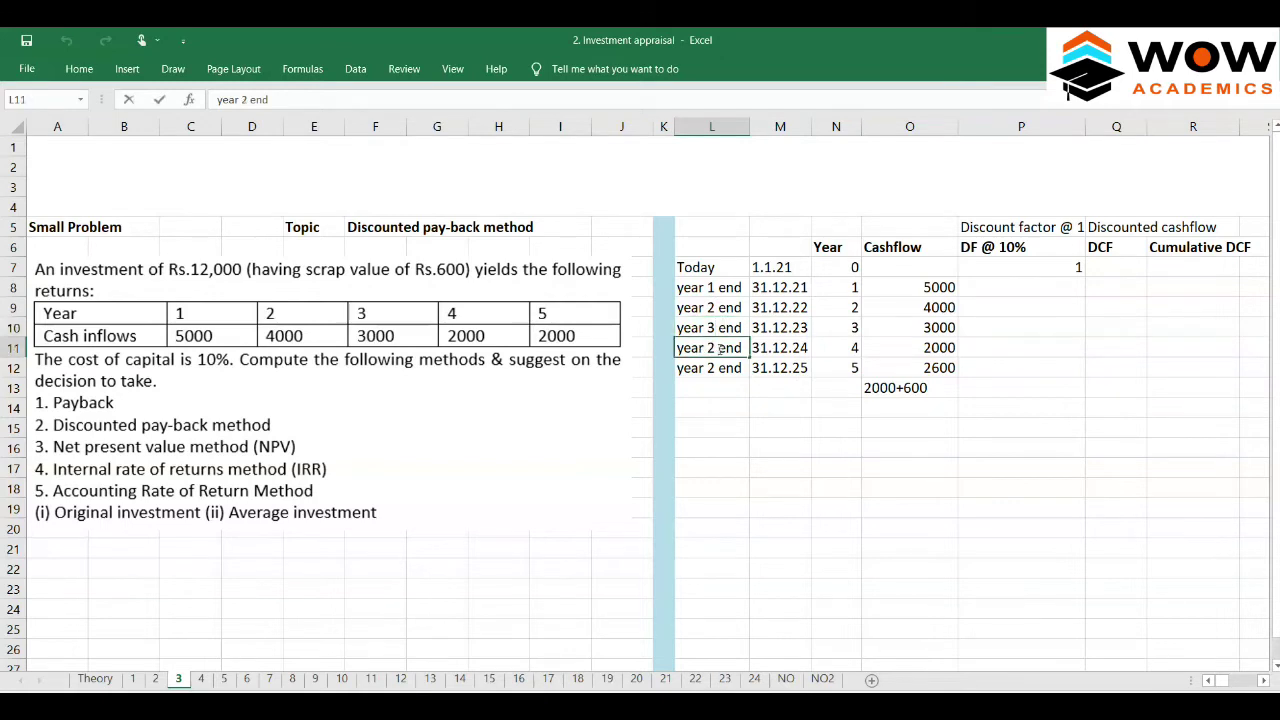
key(BackSpace)
text(4)
double_click(720, 368)
key(BackSpace)
text(5)
click(754, 366)
click(782, 272)
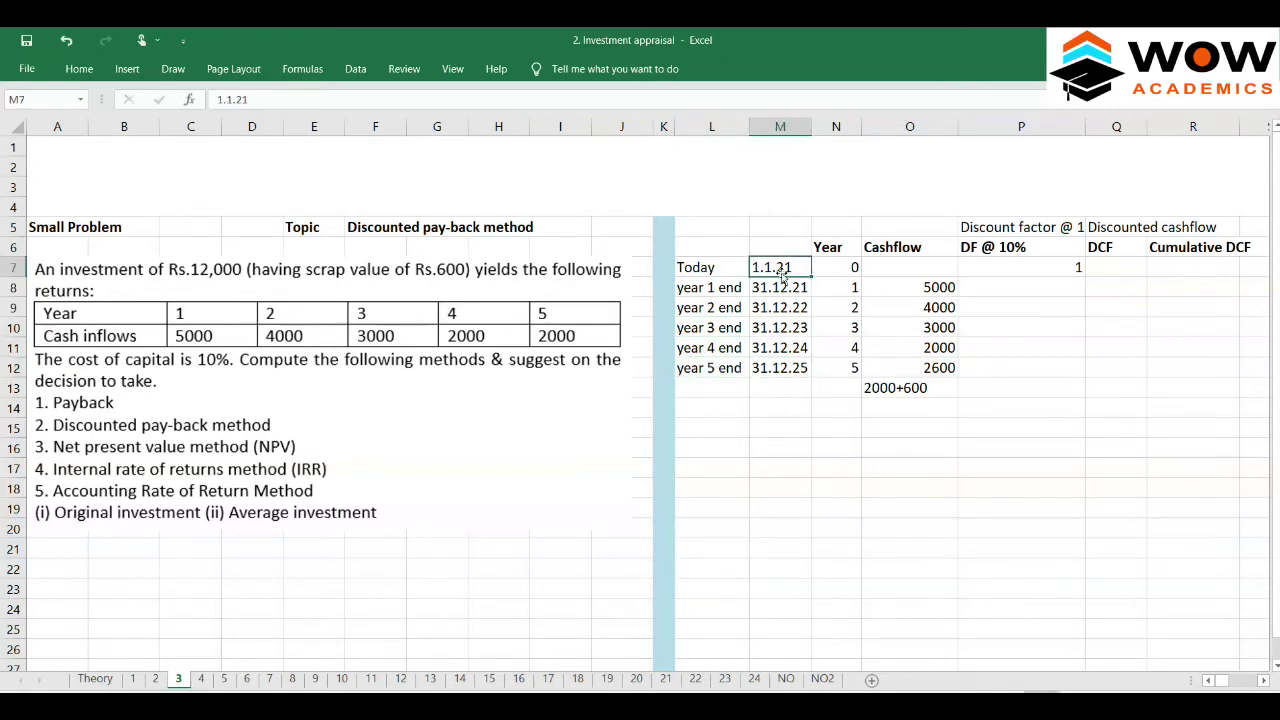
click(833, 285)
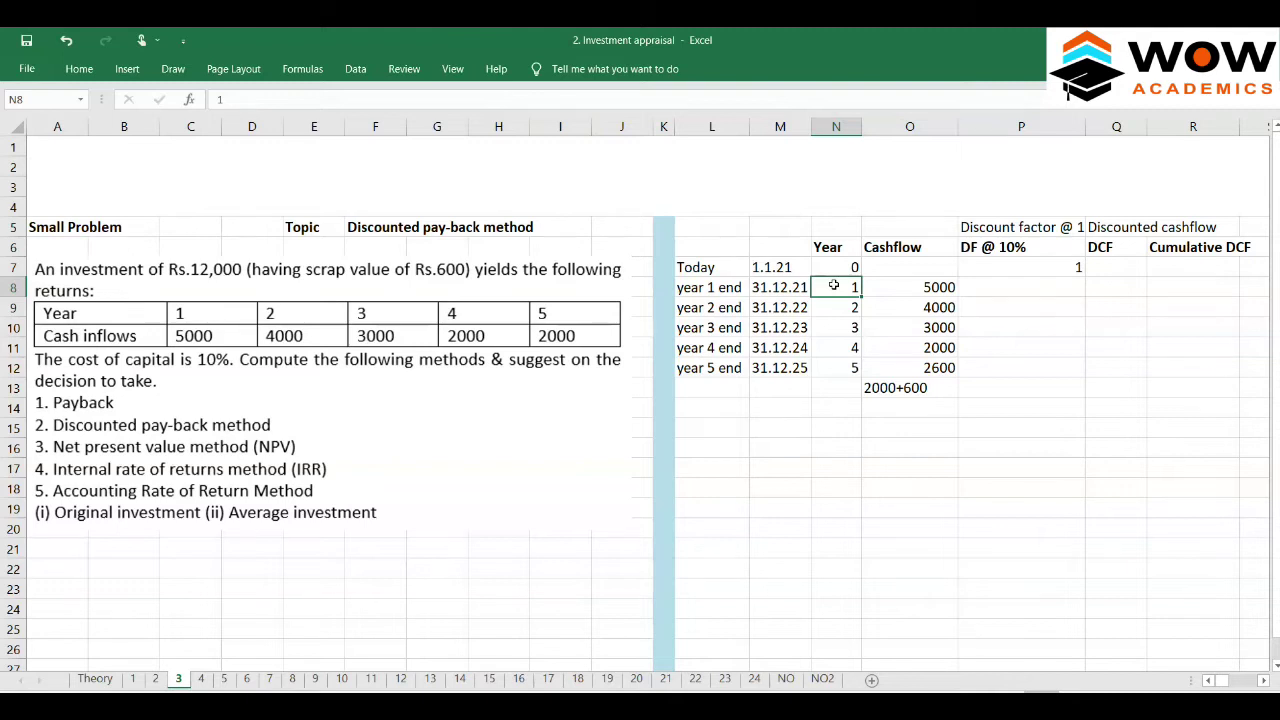
- Enter the year 1 discount factor in P8 with the formula =P7/1.1
key(Right)
key(Right)
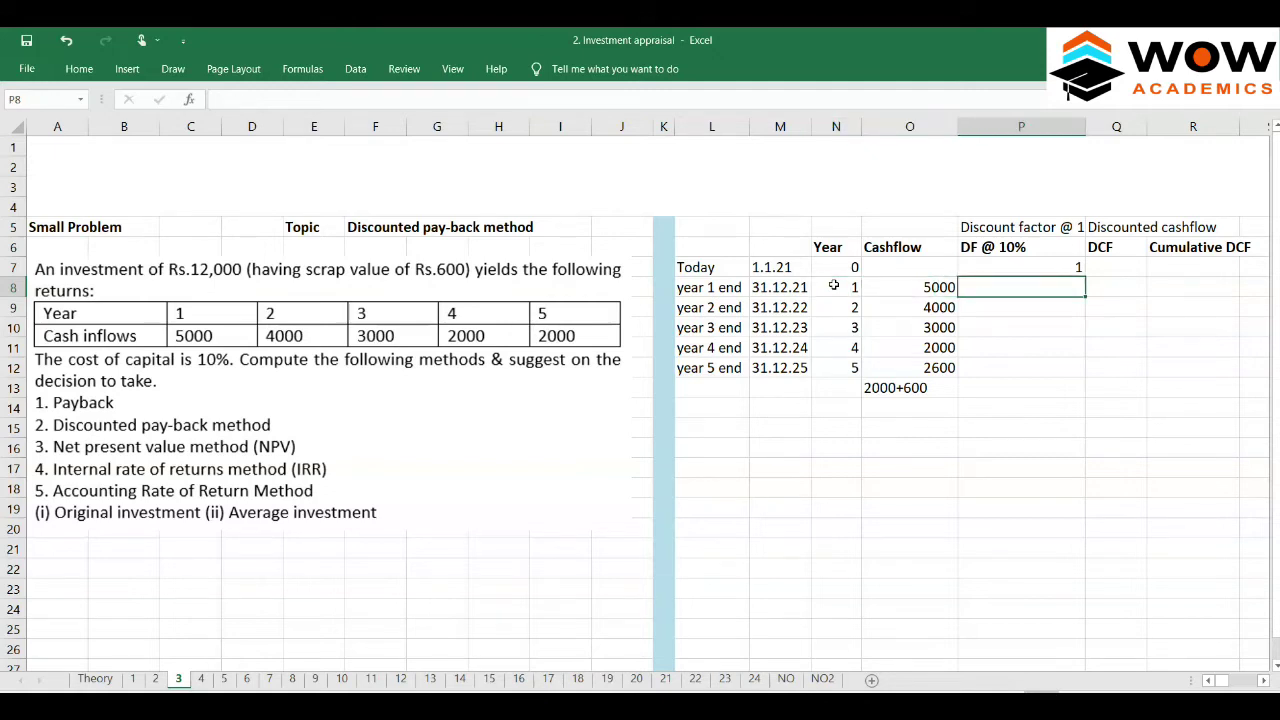
text(=)
key(Up)
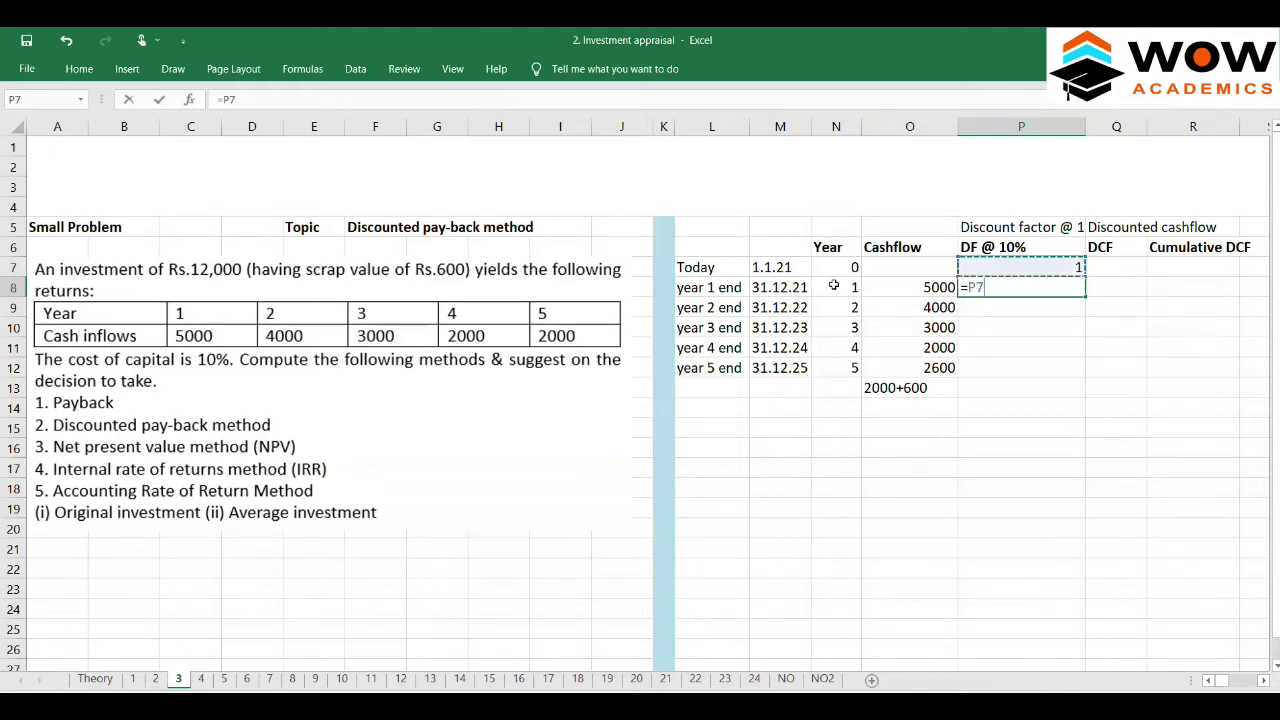
text(/1)
text(.1)
key(Return)
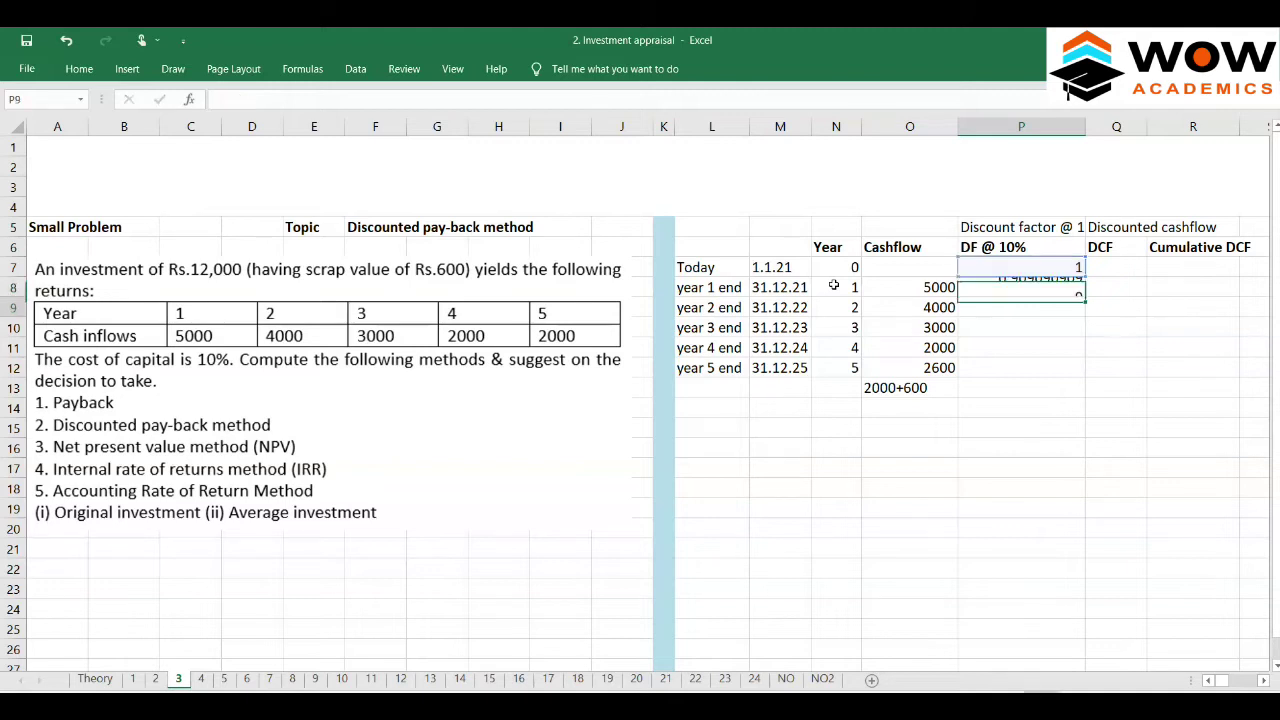
- Format the discount factor cells P8:P12 to show three decimal places
key(Up)
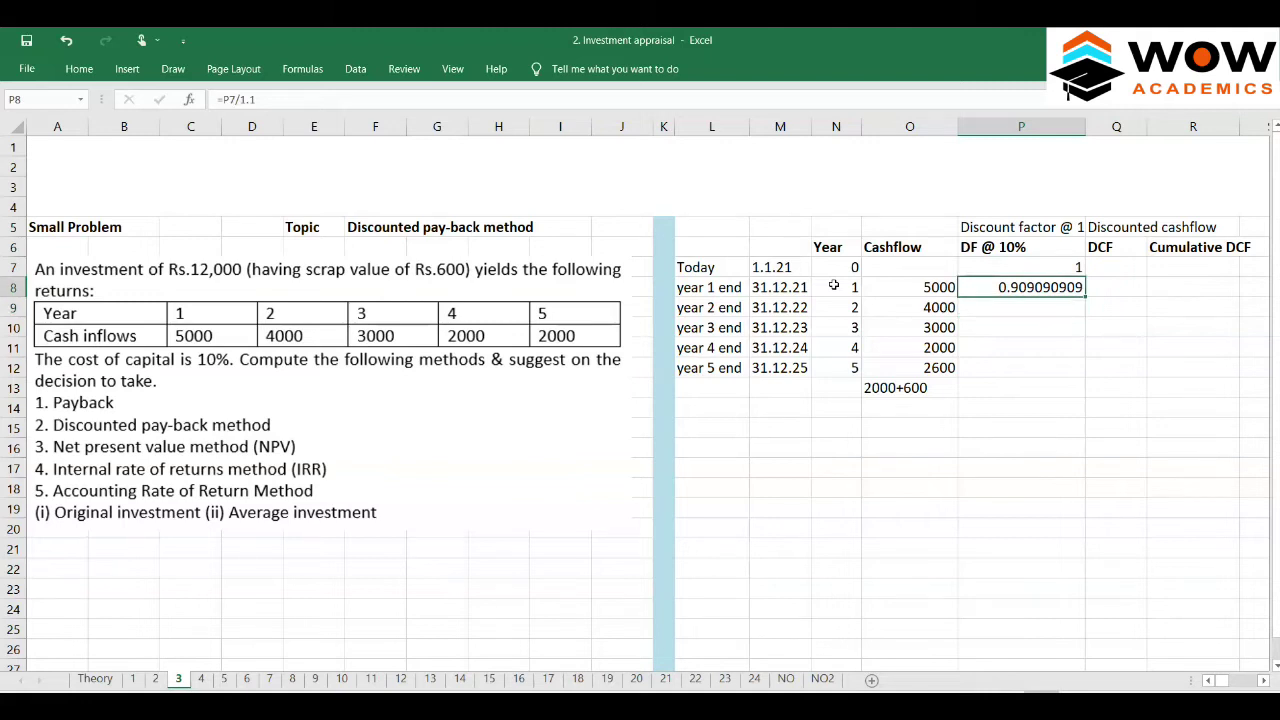
key(shift+Down)
key(shift+Down)
key(shift+Down)
key(shift+Down)
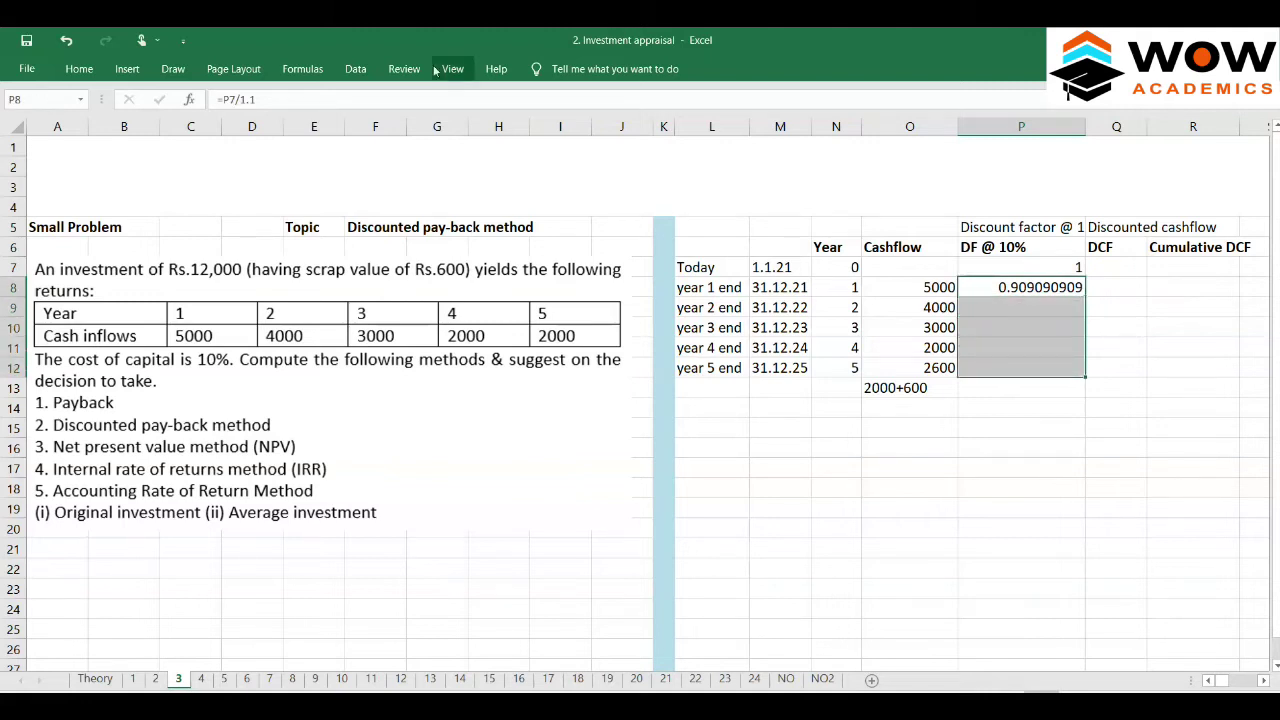
click(81, 70)
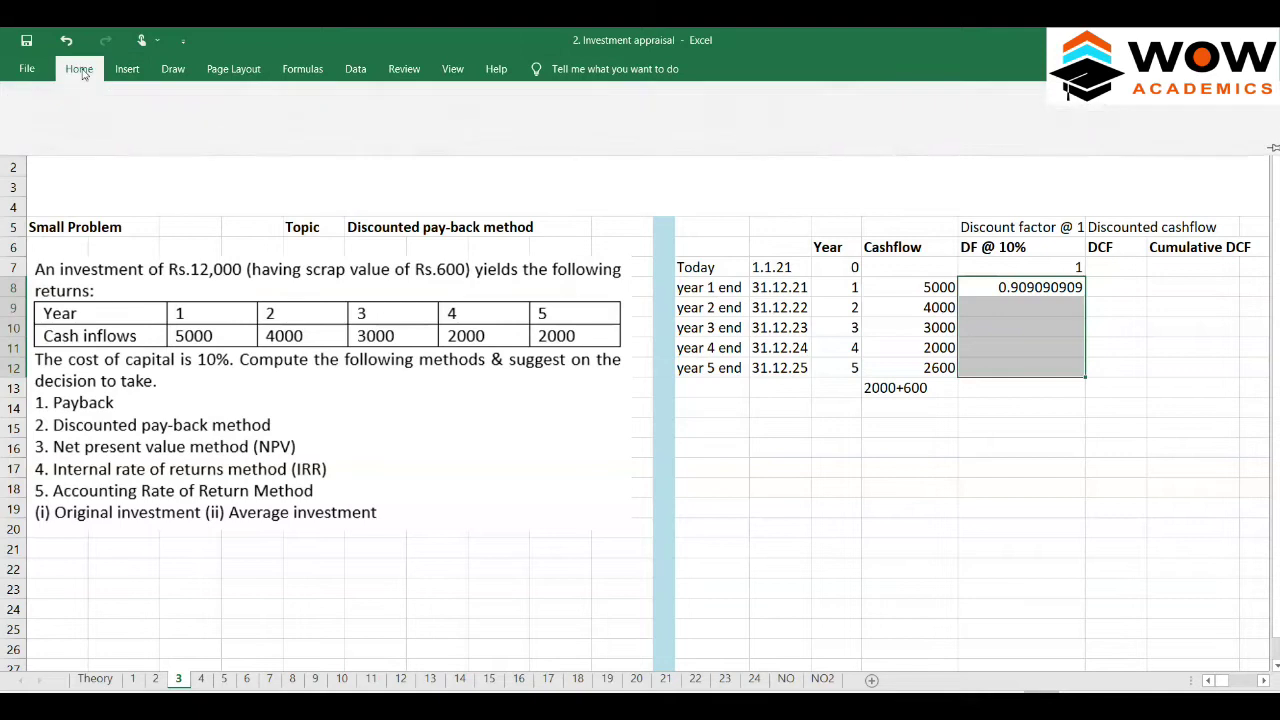
click(679, 126)
click(679, 126)
click(679, 126)
click(679, 126)
click(679, 126)
click(679, 126)
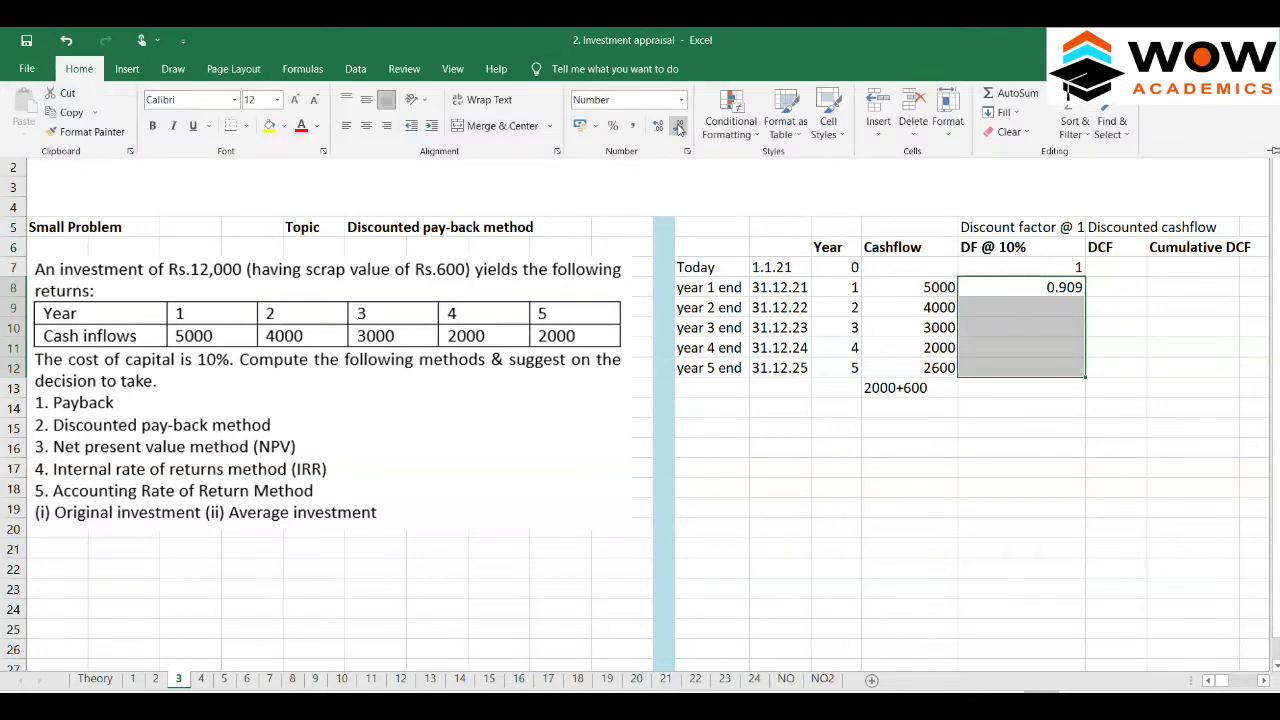
- Enter the year 2 discount factor in P9 with the formula =P8/1.1
click(1031, 291)
drag(1031, 291, 1028, 288)
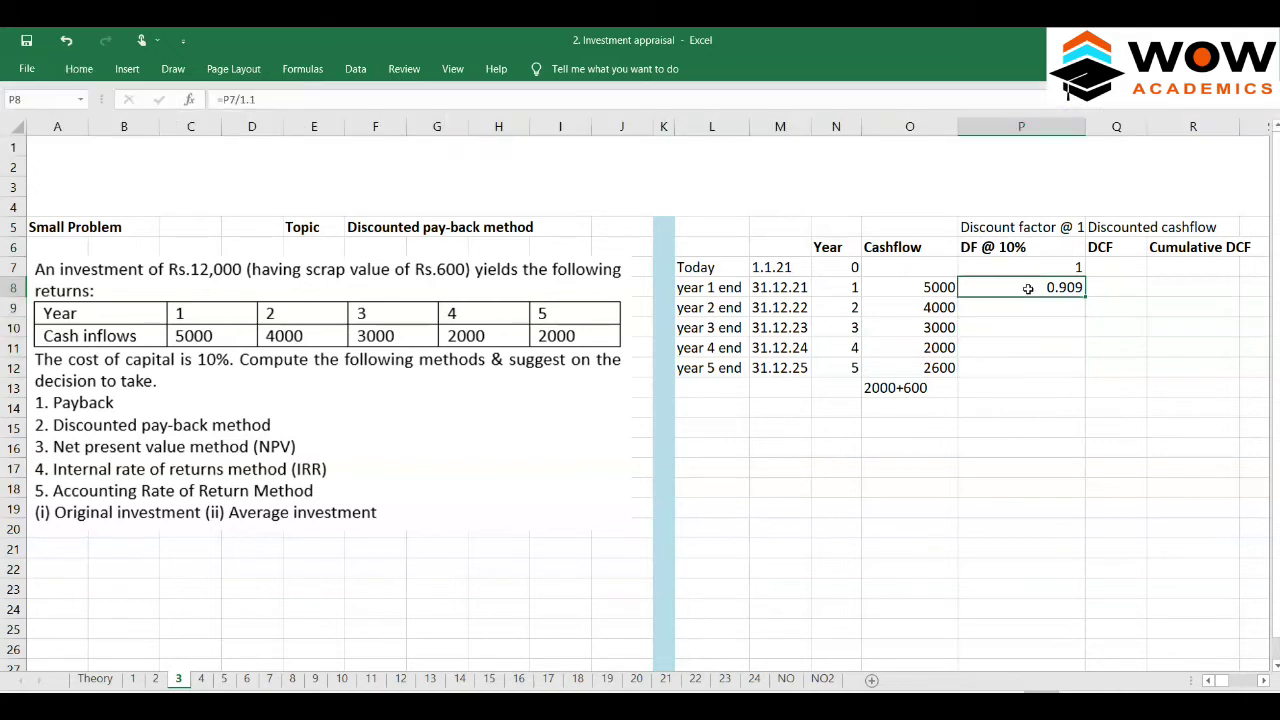
key(Return)
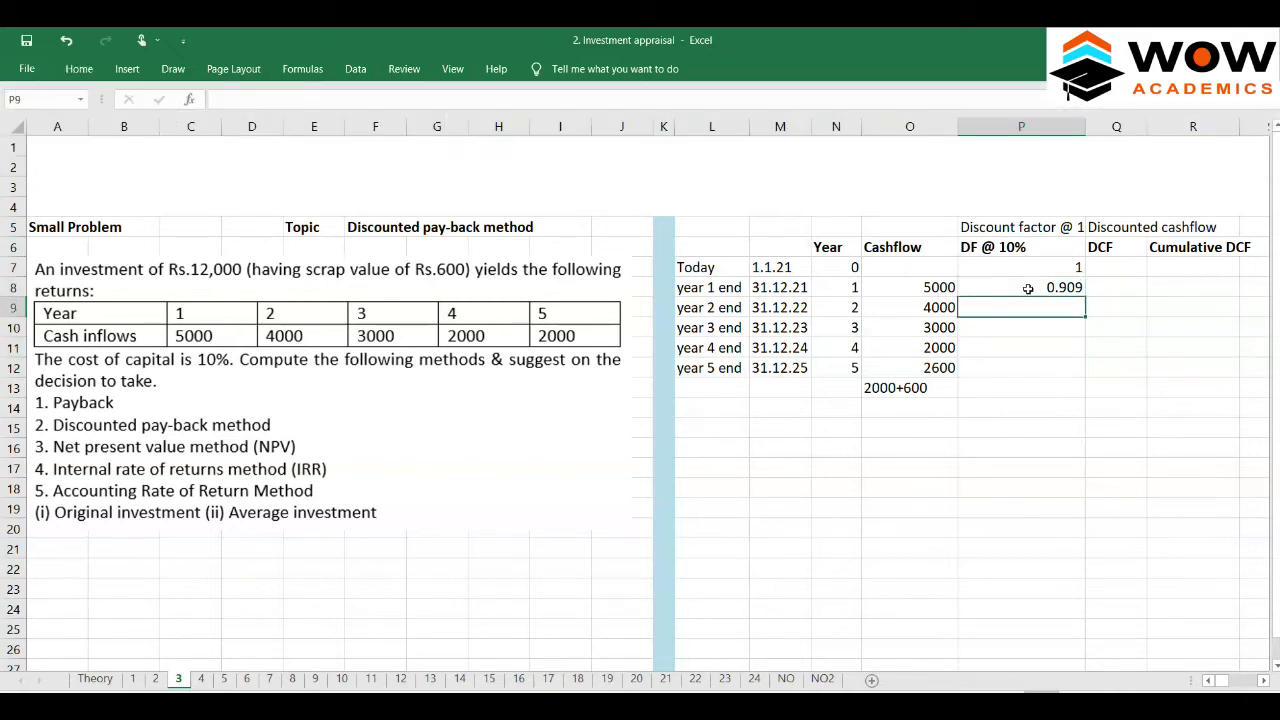
text(=)
click(1028, 288)
text(/1.1)
key(Return)
- Check the discount factor formulas in P8 and P9, and copy the P9 formula into P10:P12
click(1028, 288)
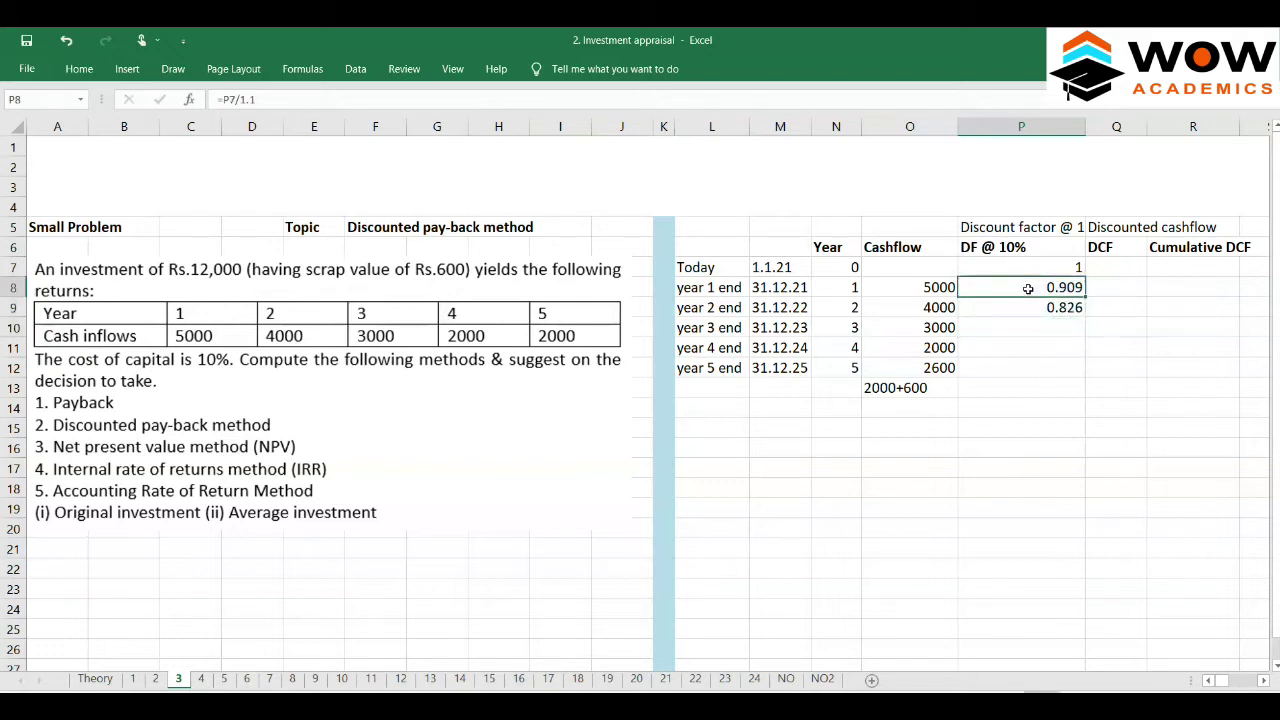
double_click(1060, 286)
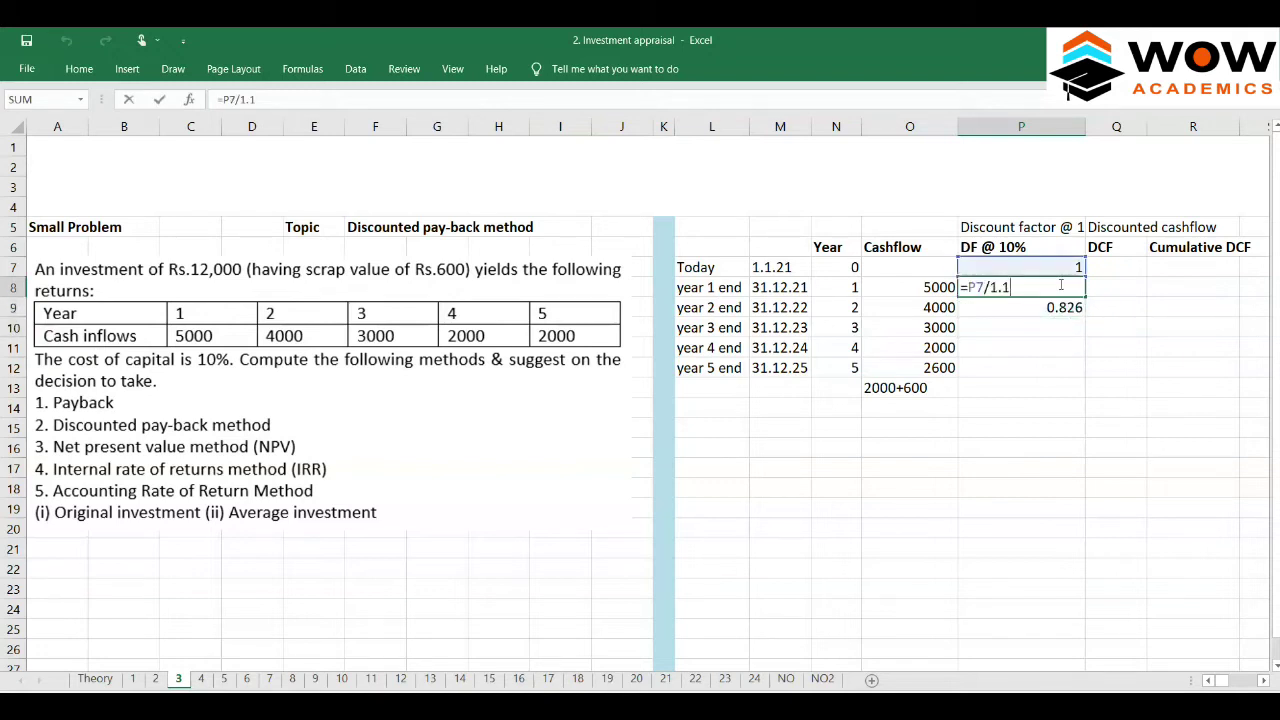
key(Return)
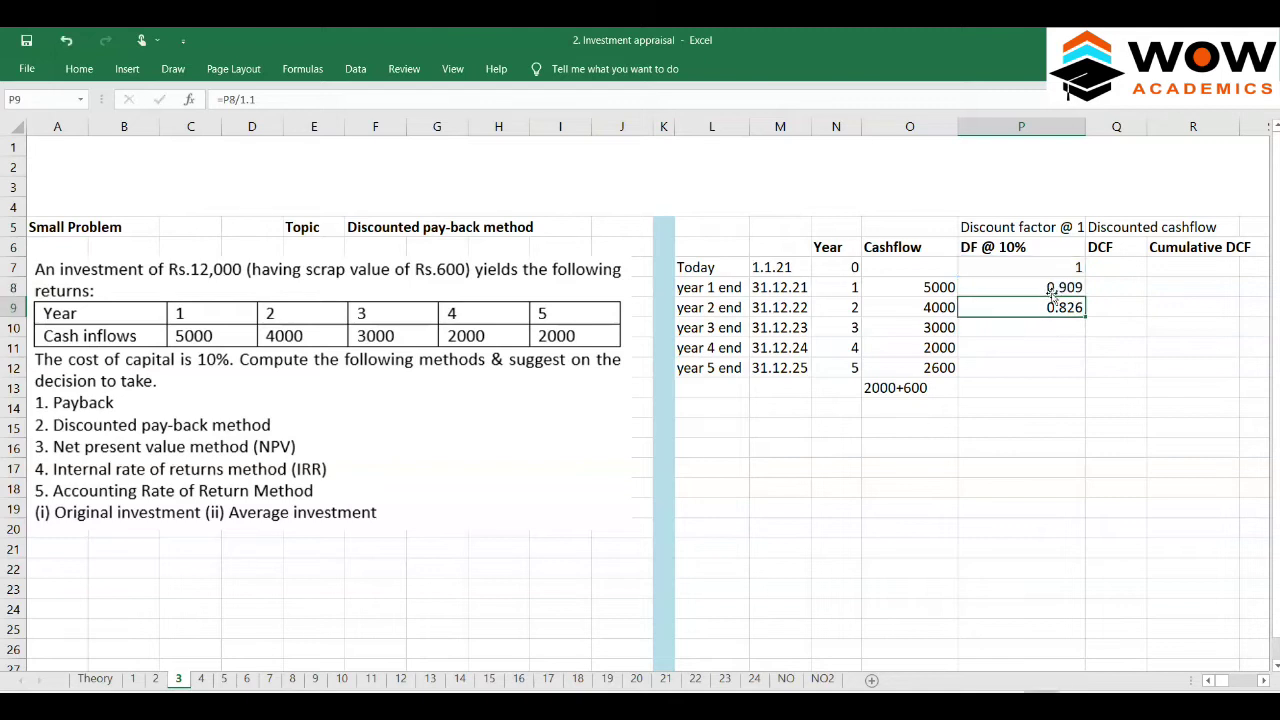
double_click(1056, 308)
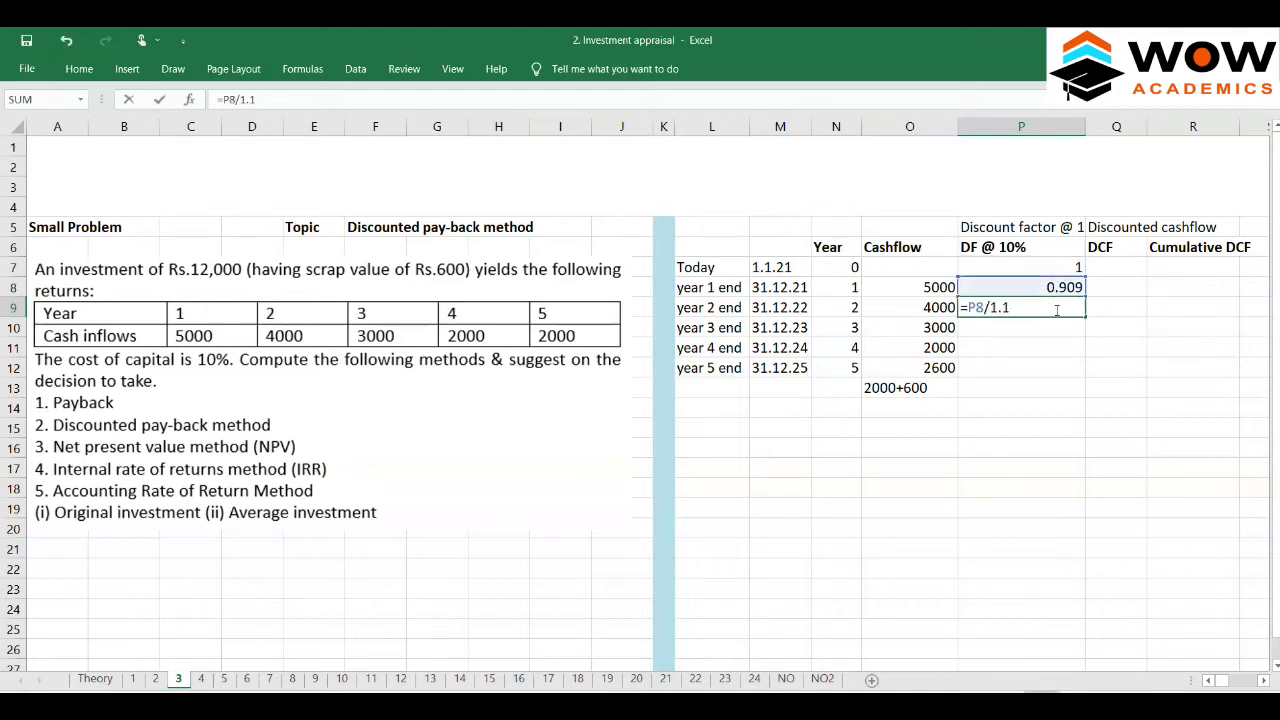
key(Escape)
key(ctrl+c)
key(Down)
key(ctrl+v)
key(Down)
key(ctrl+v)
key(Down)
key(ctrl+v)
key(ctrl+v)
key(Escape)
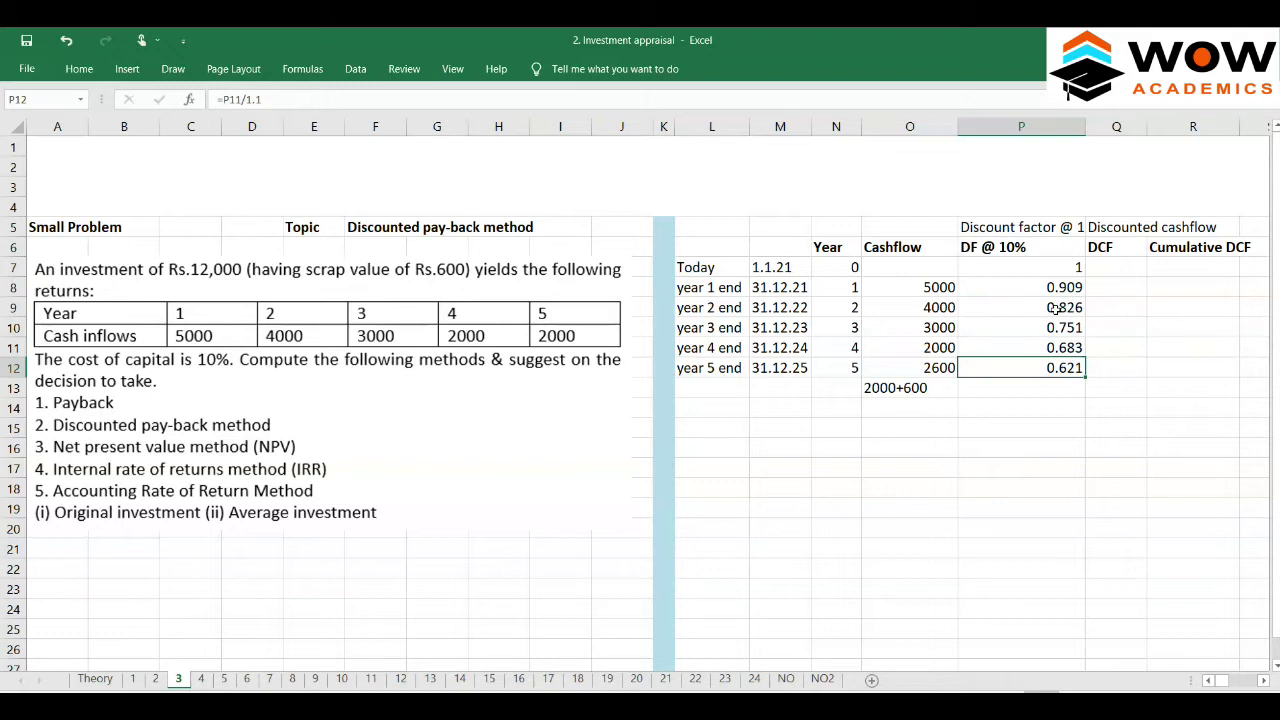
- Remove the spaces around the @ sign in the "Discount factor @ 10%" heading in P5
double_click(1063, 227)
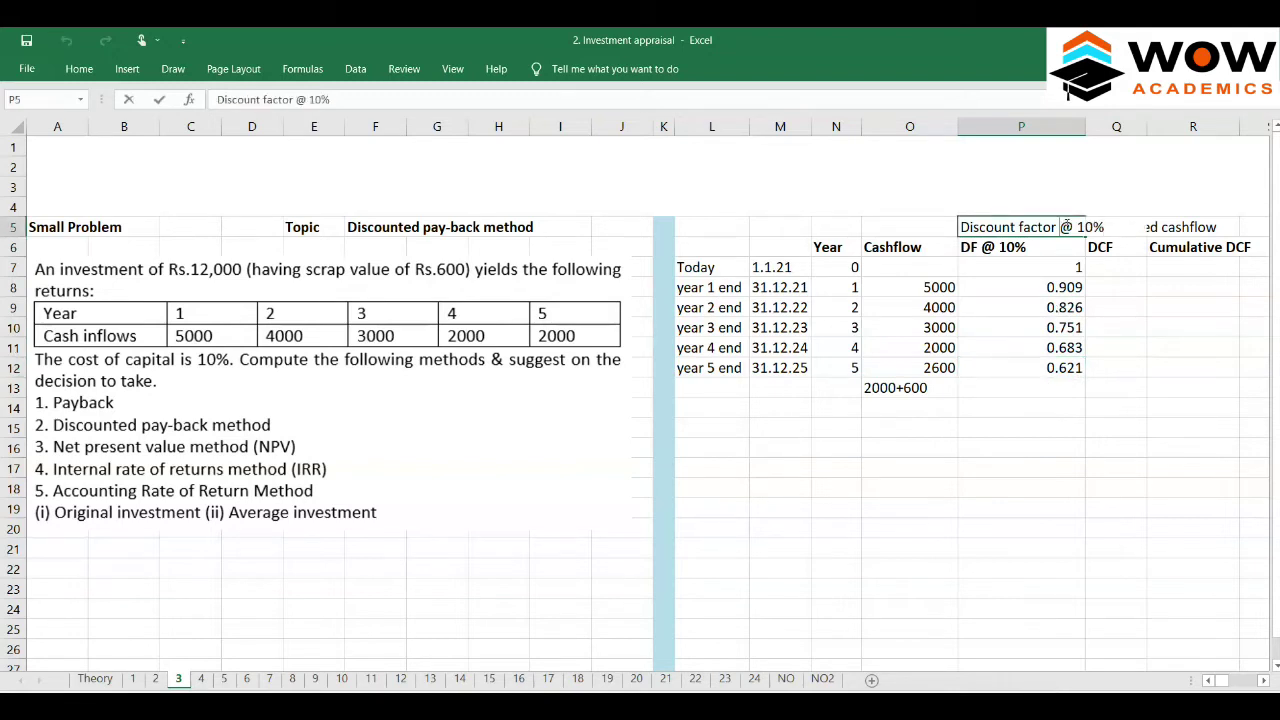
key(BackSpace)
key(Delete)
key(Return)
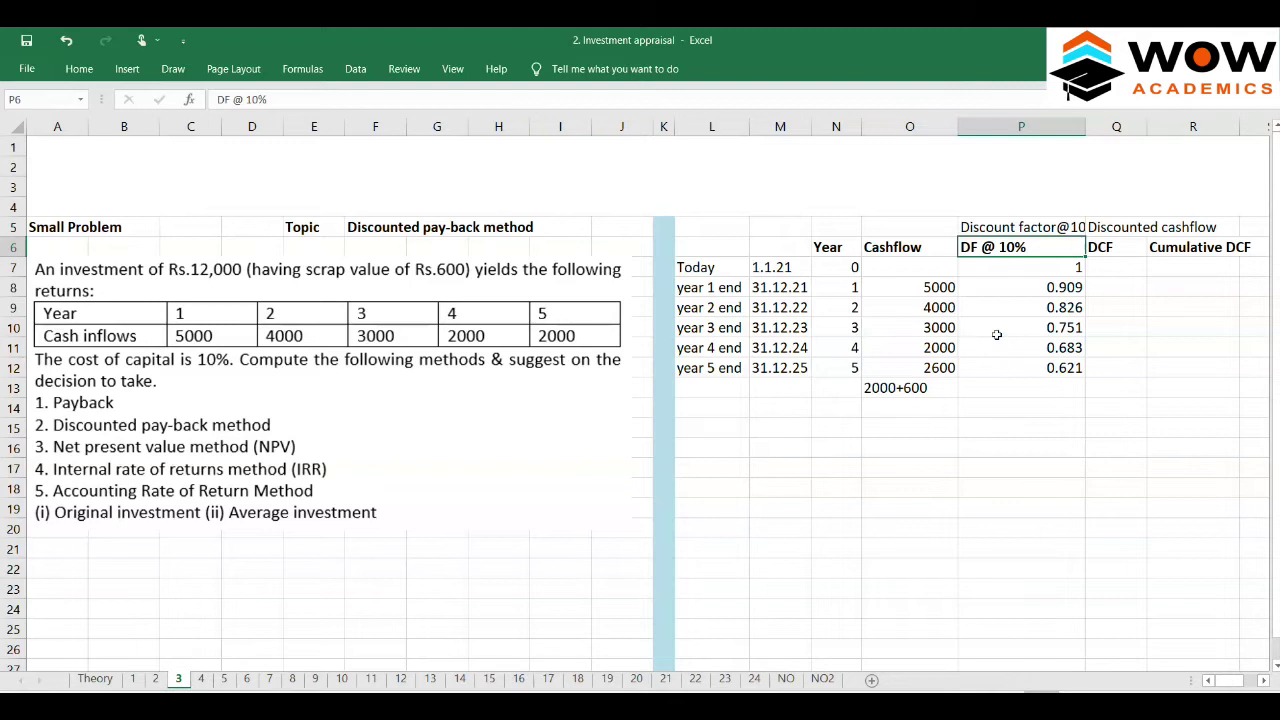
- Enter the note "DF = 1/1+DF%" in L15 and make it bold
click(732, 429)
text(DF = 1/1)
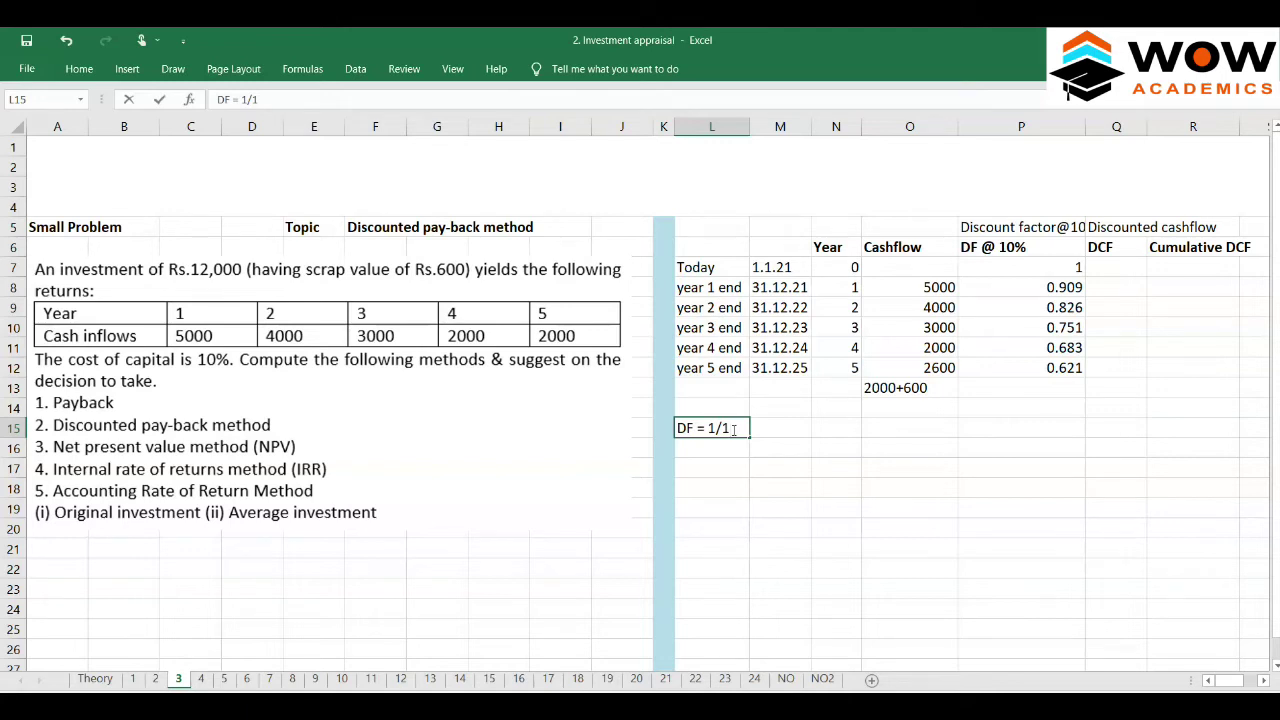
text(+DF%)
key(Return)
click(733, 429)
key(ctrl+b)
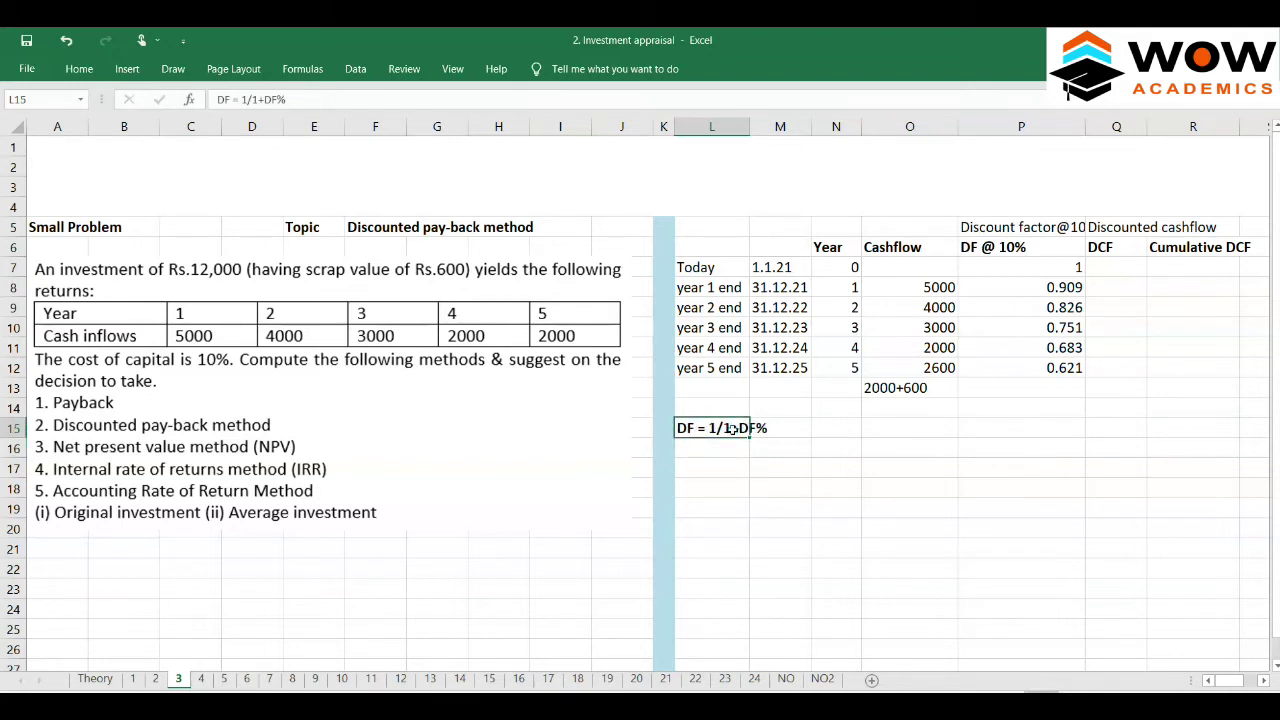
click(731, 449)
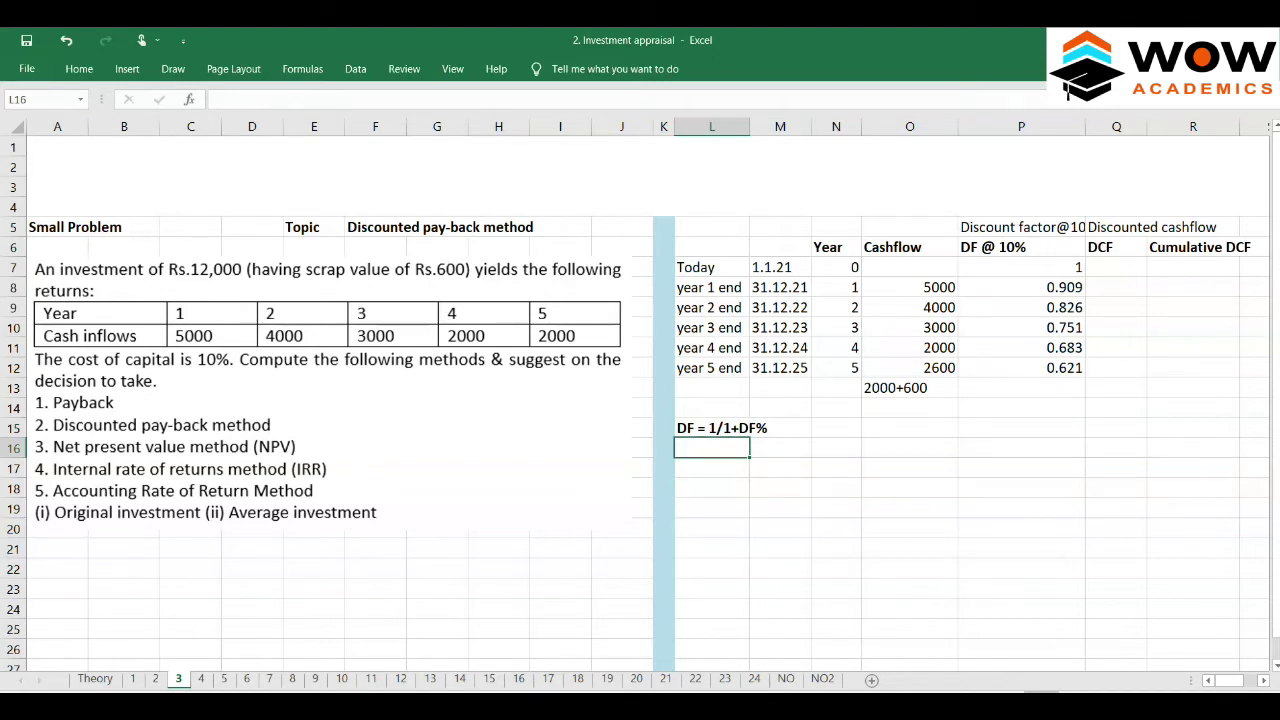
- Switch to Chrome and search for "calculator online" in a new tab
mouse_move(870, 710)
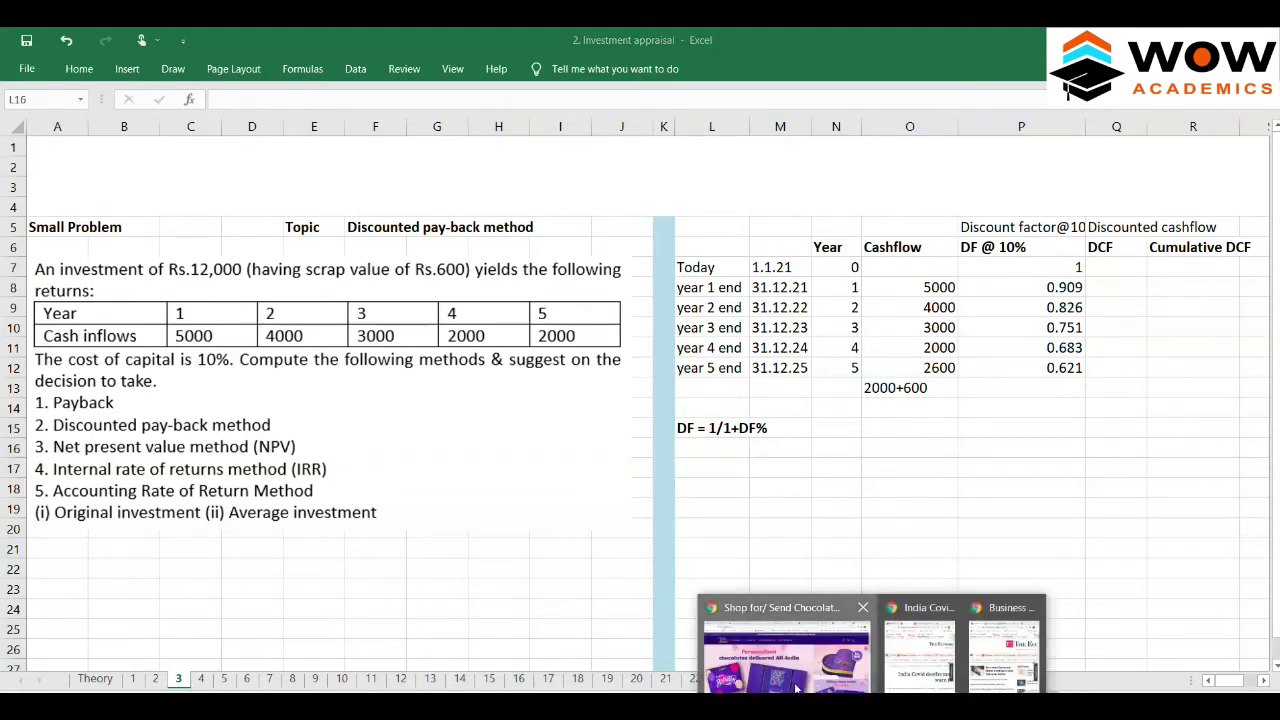
click(780, 645)
key(ctrl+t)
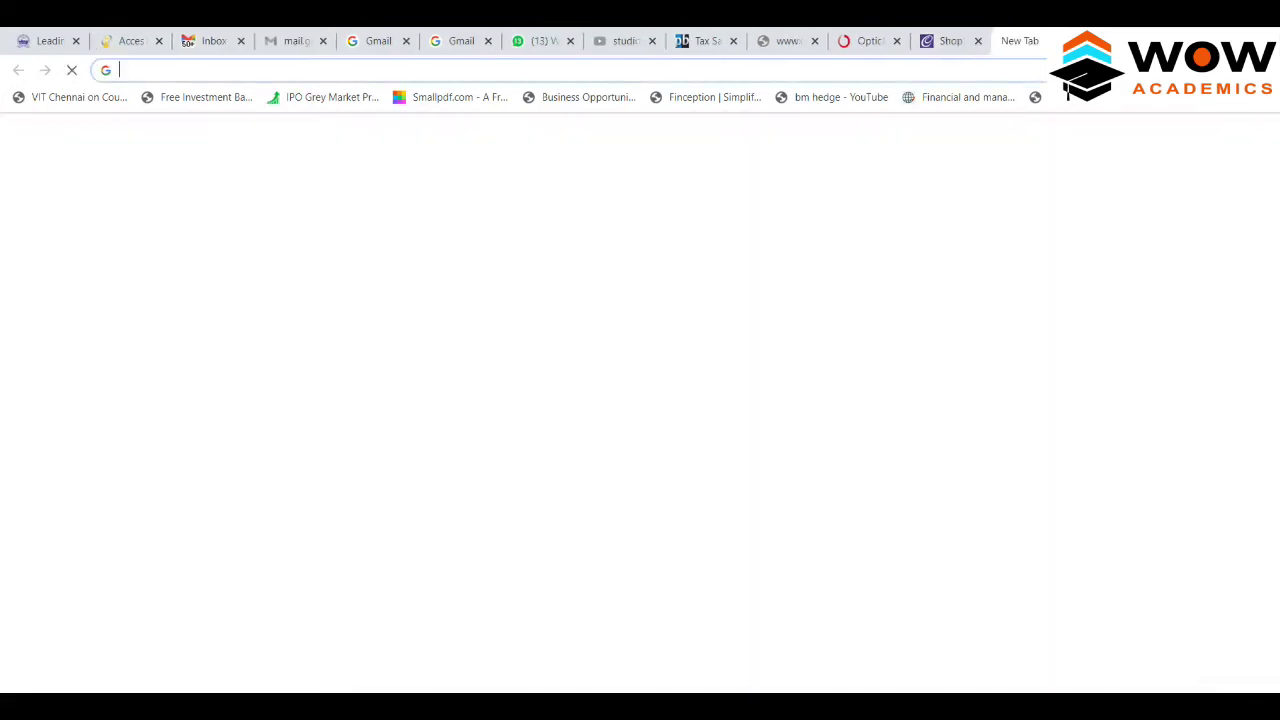
text(al)
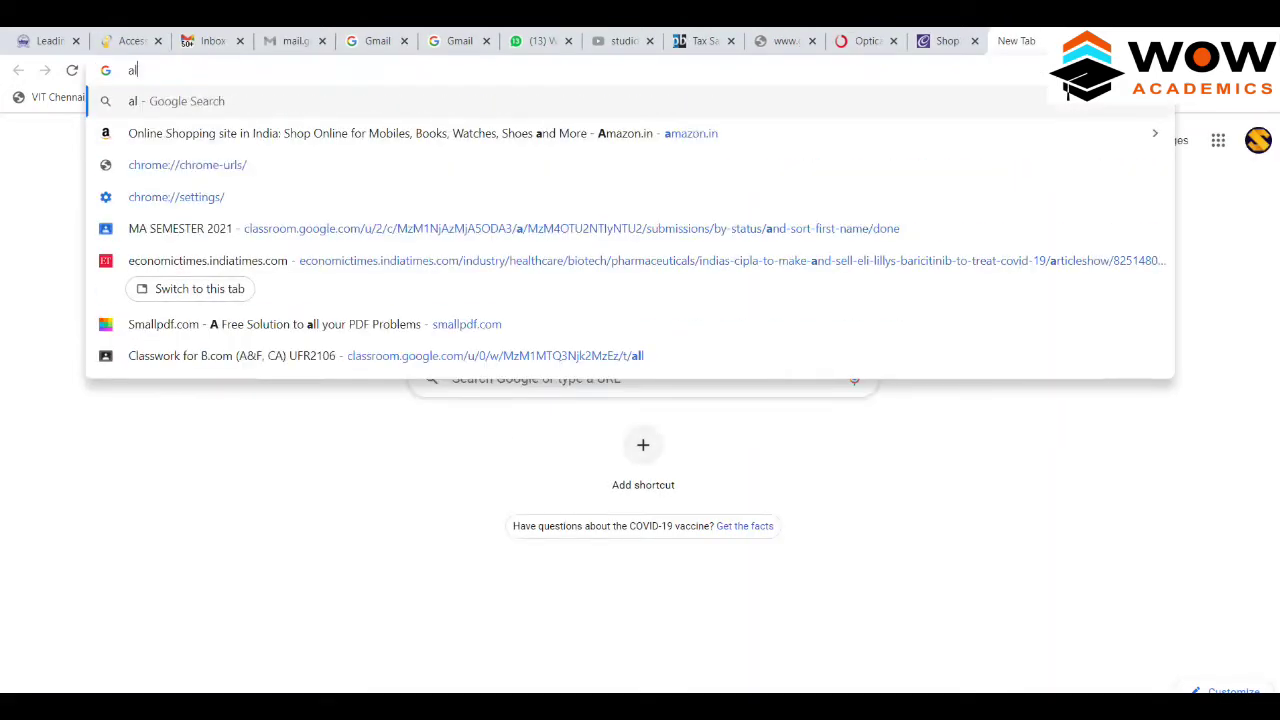
key(BackSpace)
key(BackSpace)
text(calcula)
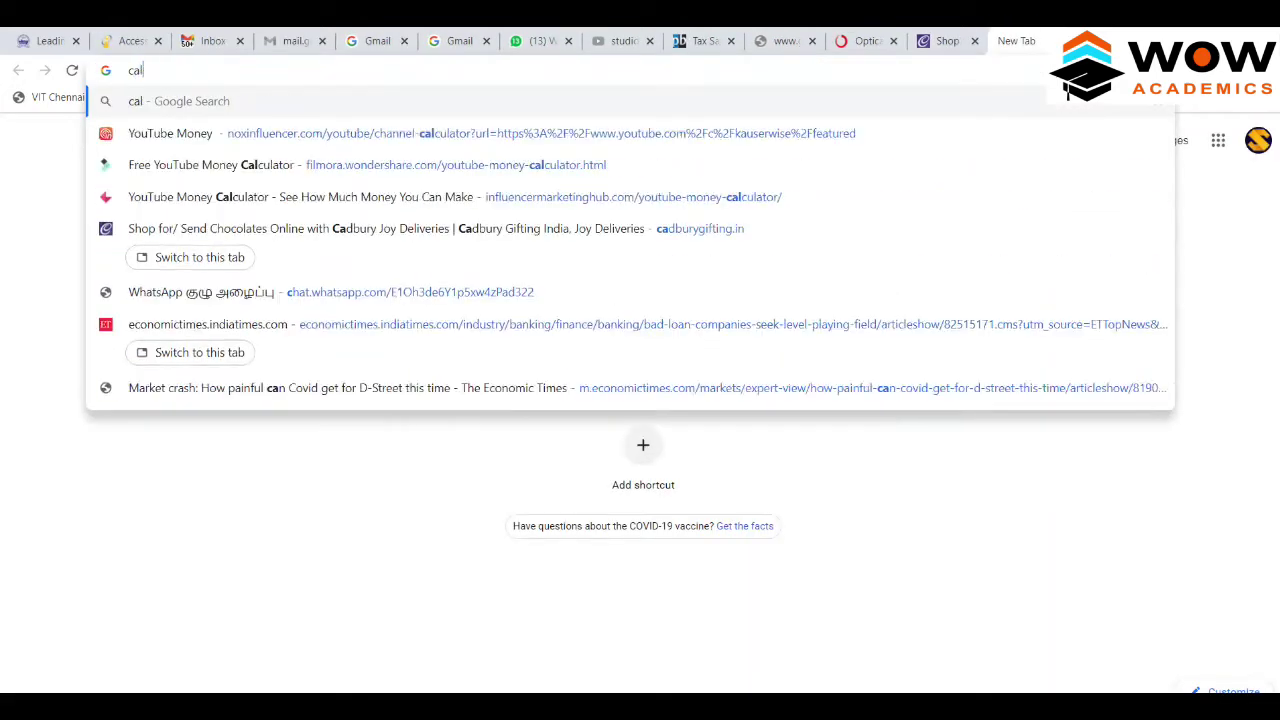
text(tor)
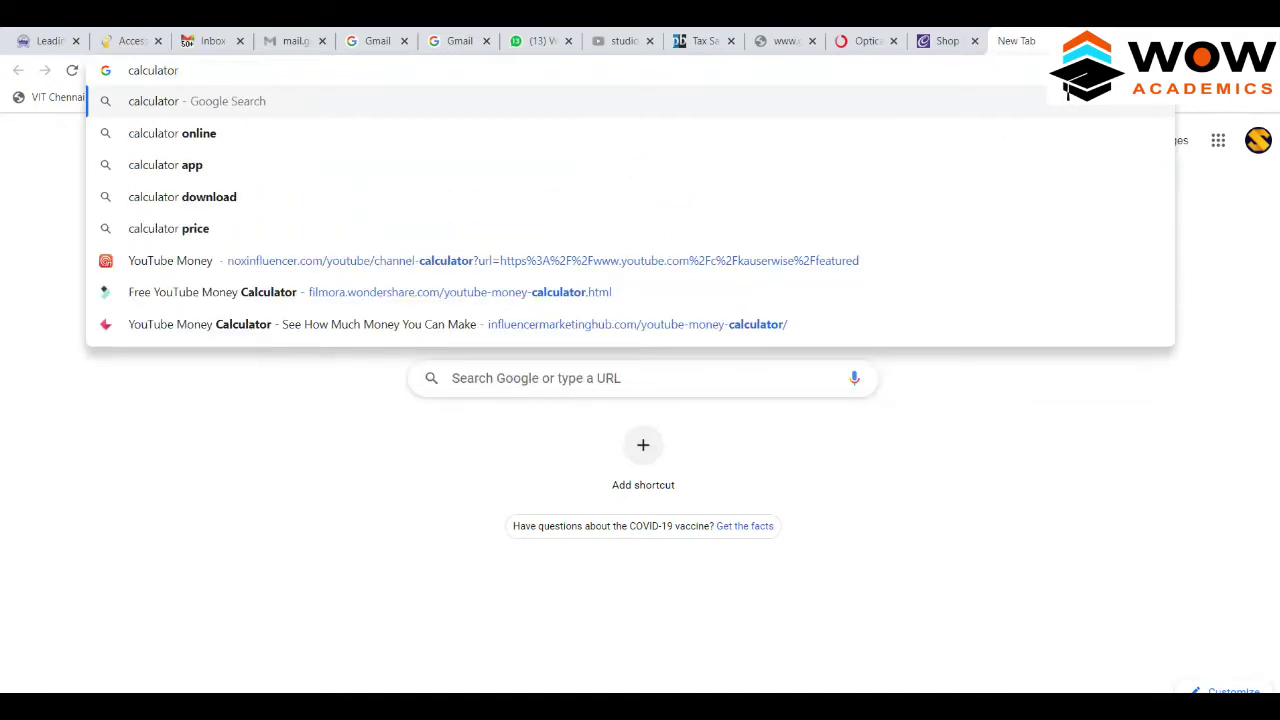
key(Down)
key(Return)
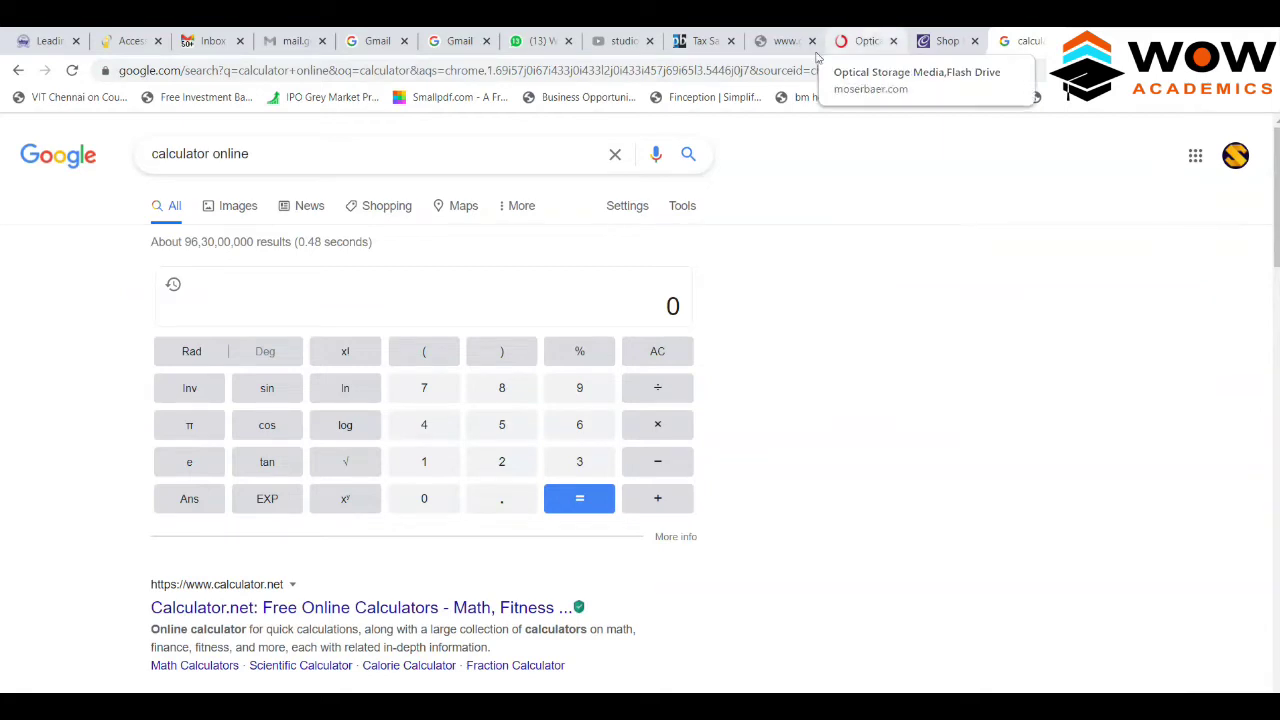
- Calculate 1 ÷ 1.1 in the Google calculator
click(424, 462)
click(659, 391)
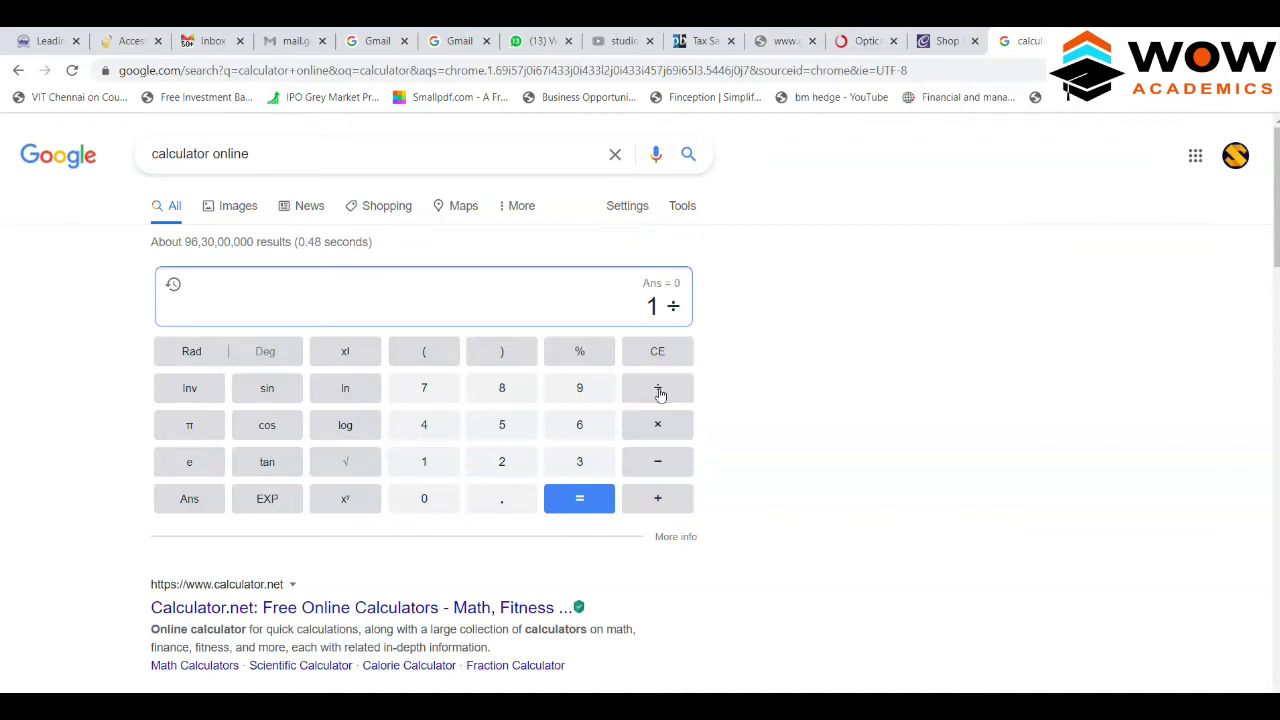
click(443, 463)
click(485, 498)
click(449, 463)
click(590, 499)
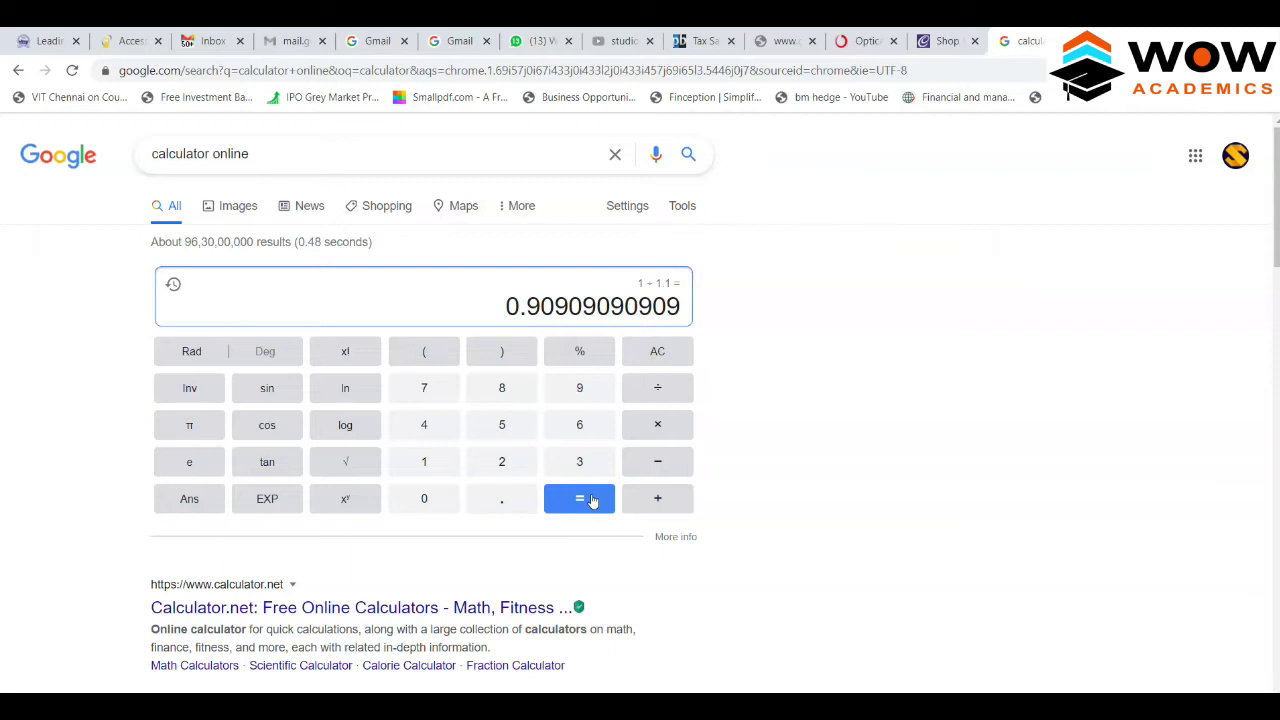
- Compare the result with the year 1 discount factor in the Excel sheet, and try to repeat the division in the Google calculator
key(alt+Tab)
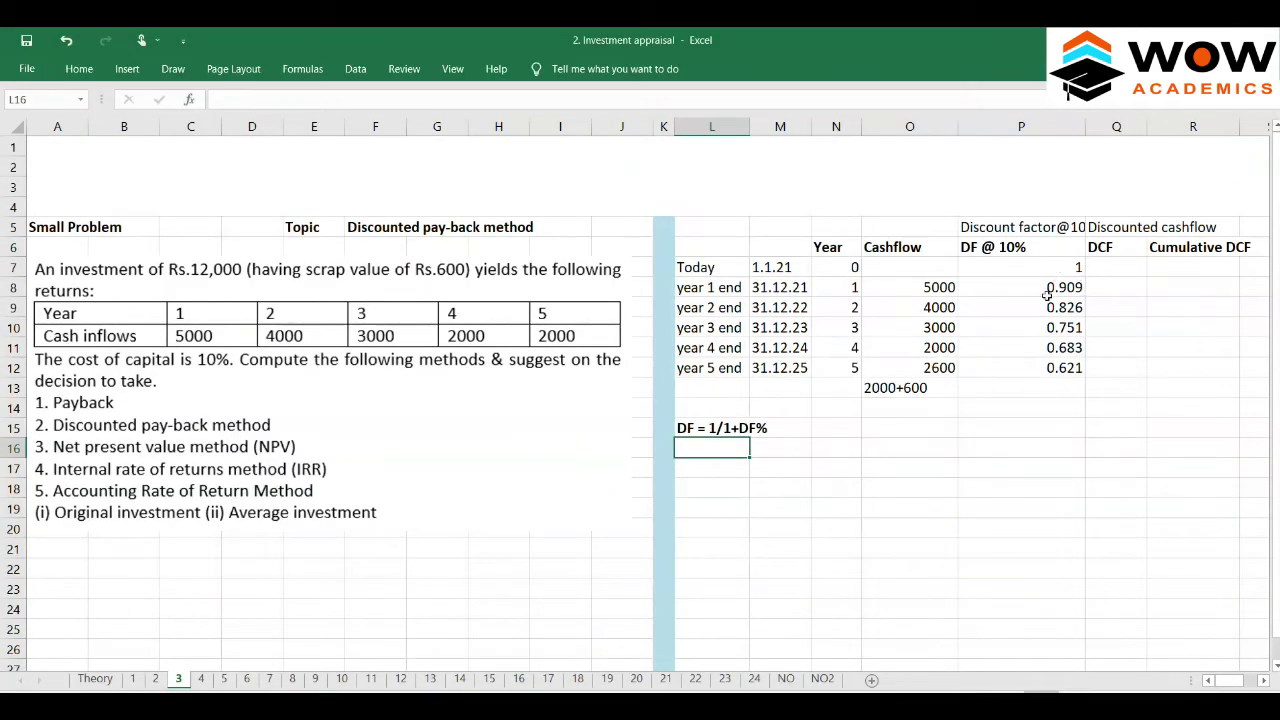
key(alt+Tab)
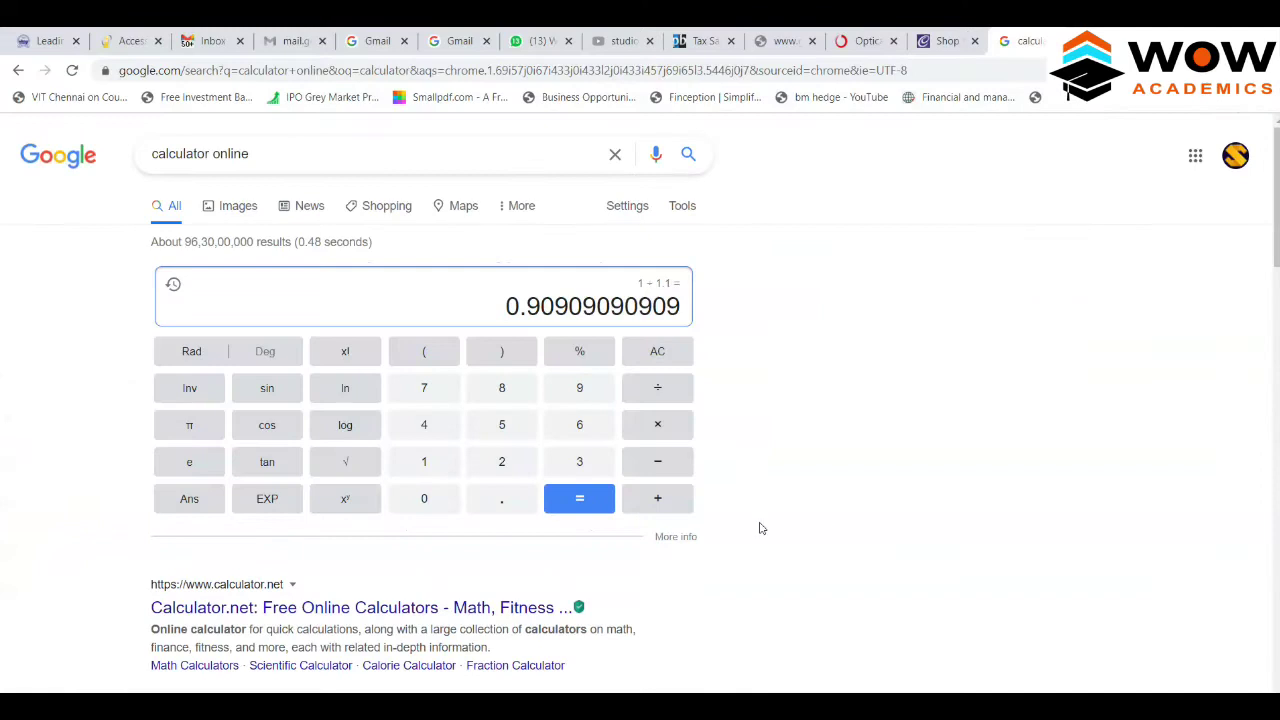
click(576, 506)
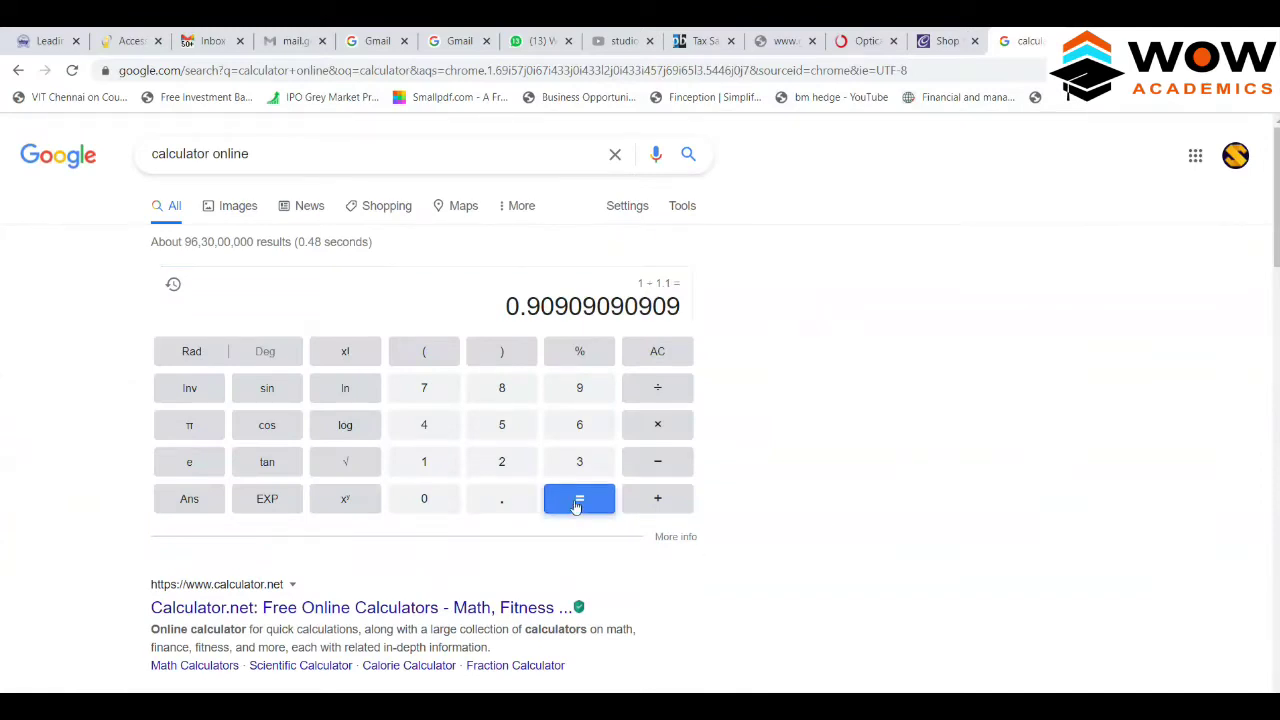
click(576, 506)
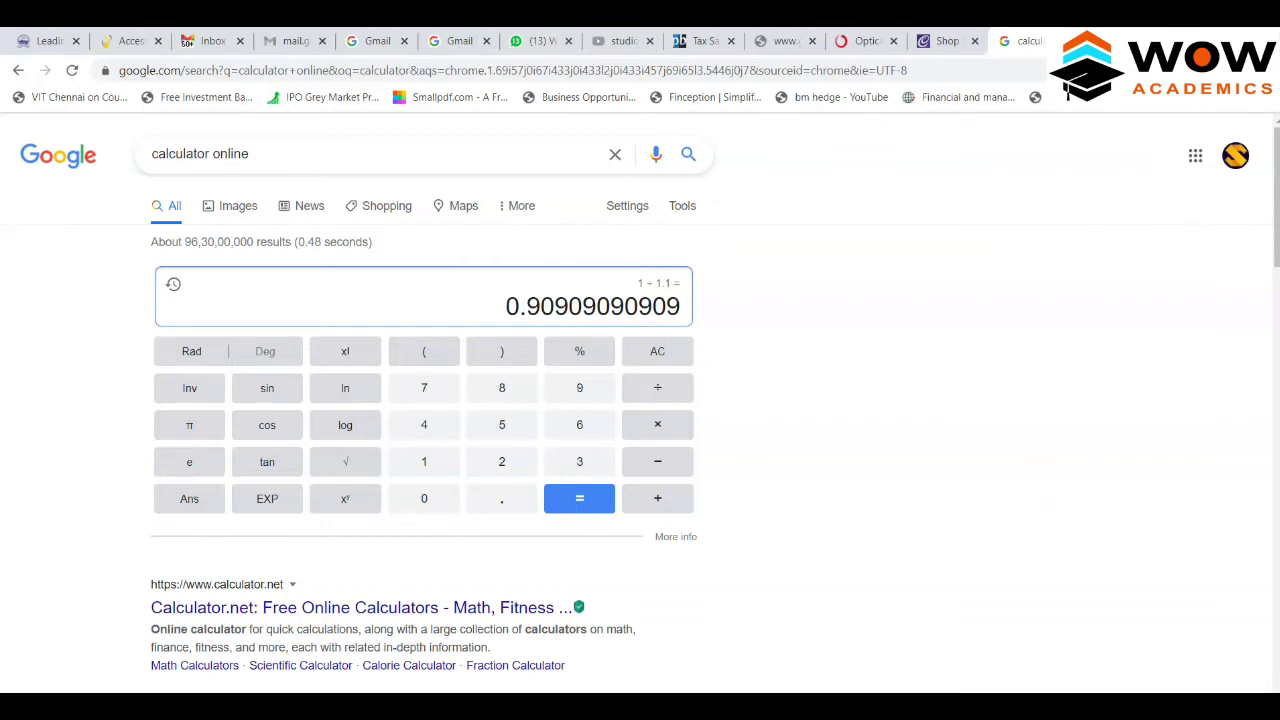
- Open Calculator.net from the search results and calculate 1/1.1 there
scroll(576, 506, down, 2)
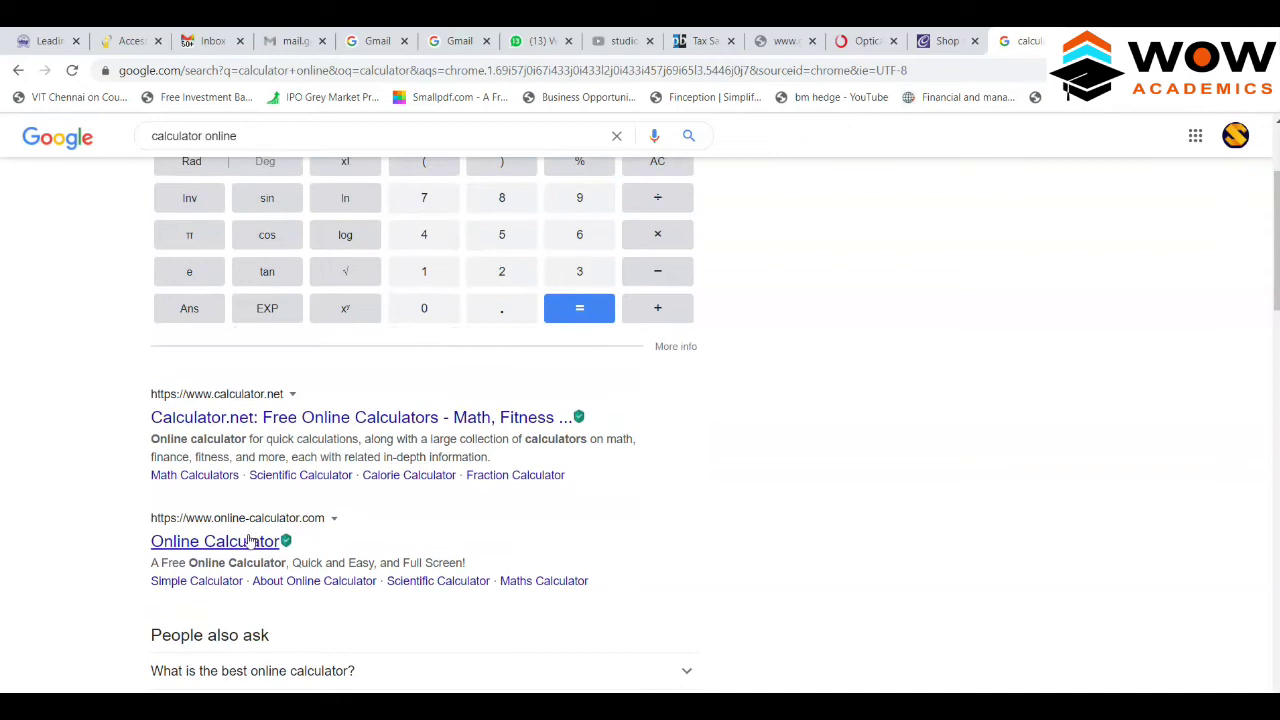
click(323, 420)
scroll(323, 425, up, 2)
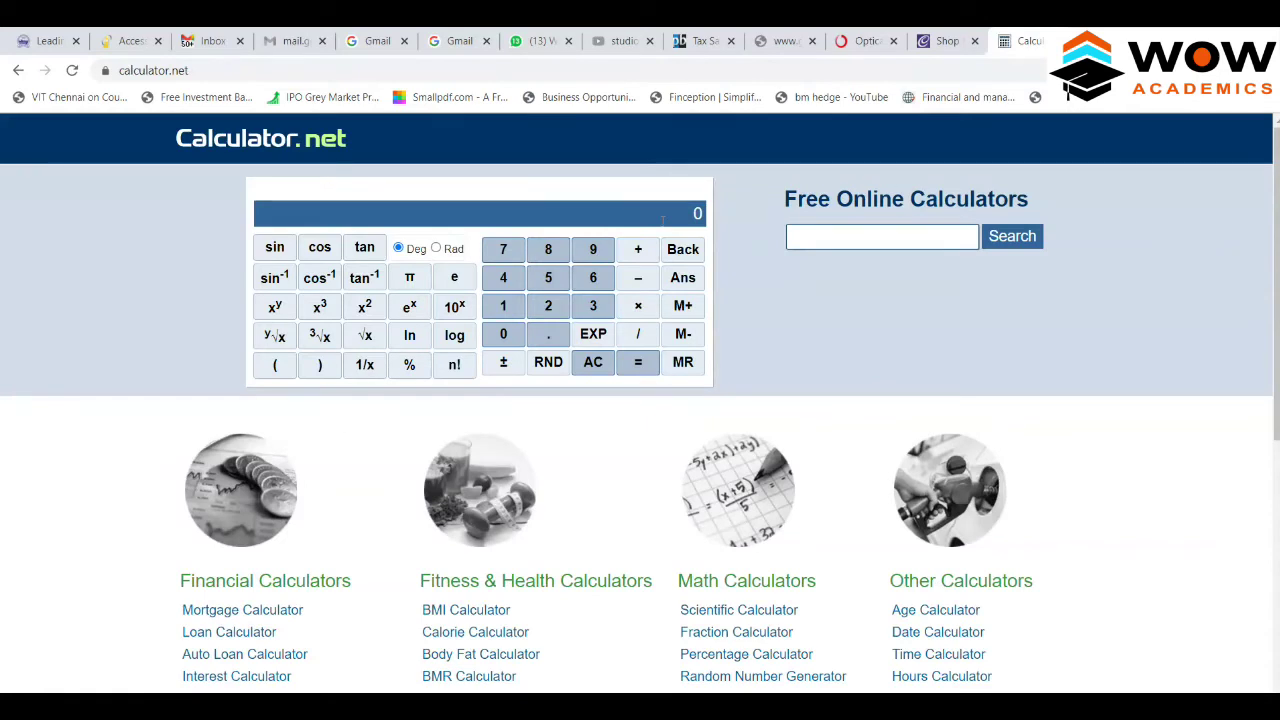
text(1/1.1)
key(Return)
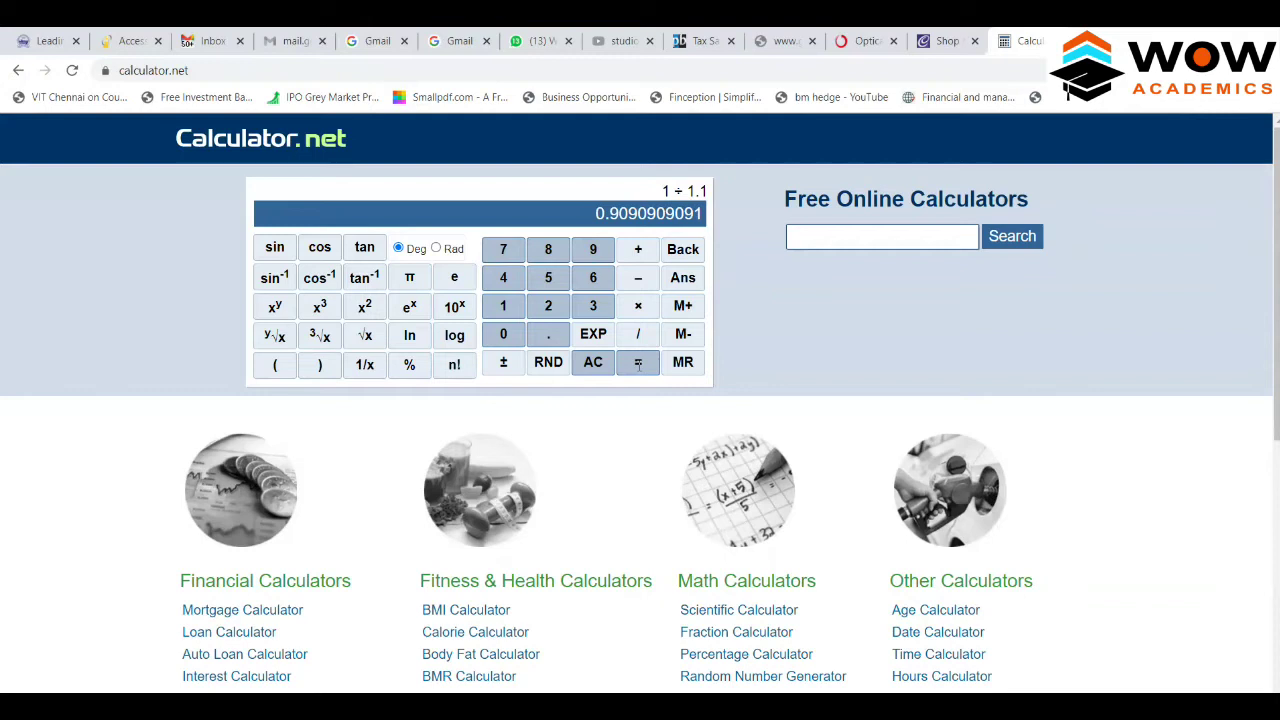
click(638, 364)
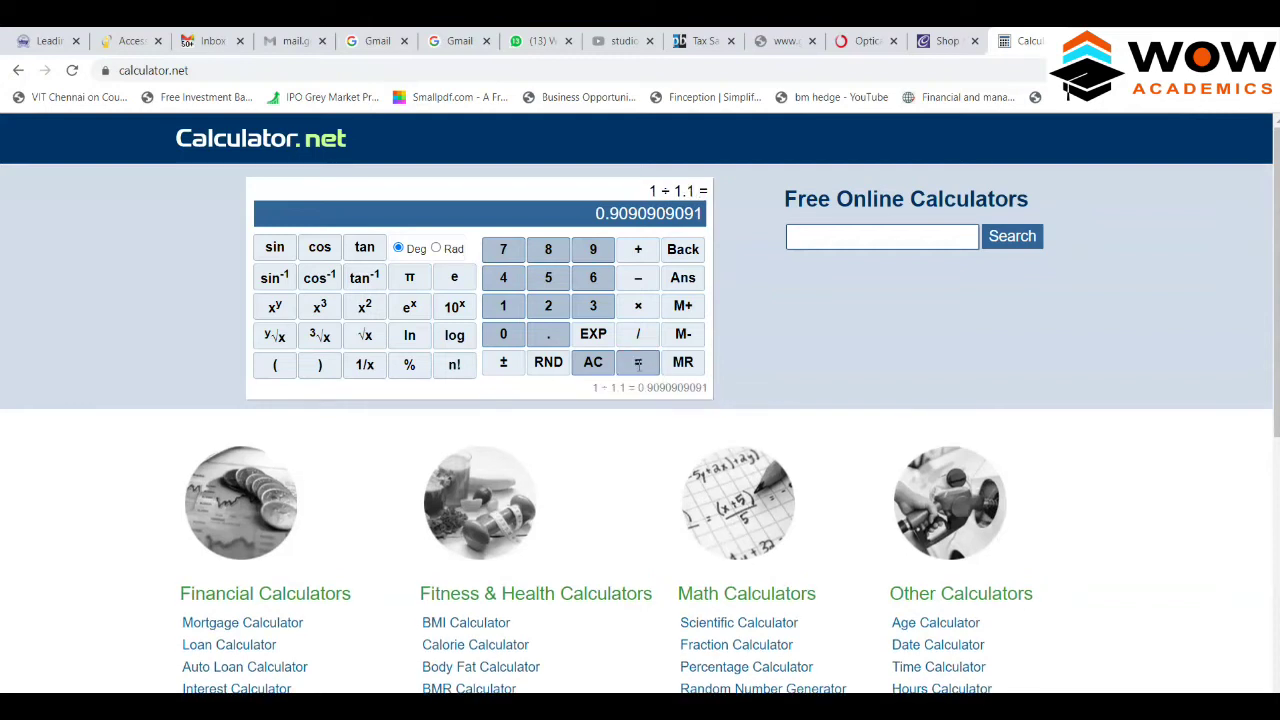
- Try repeating the division on Calculator.net, and open the online-calculator.com result from the Google search results instead
click(638, 364)
click(638, 364)
click(19, 69)
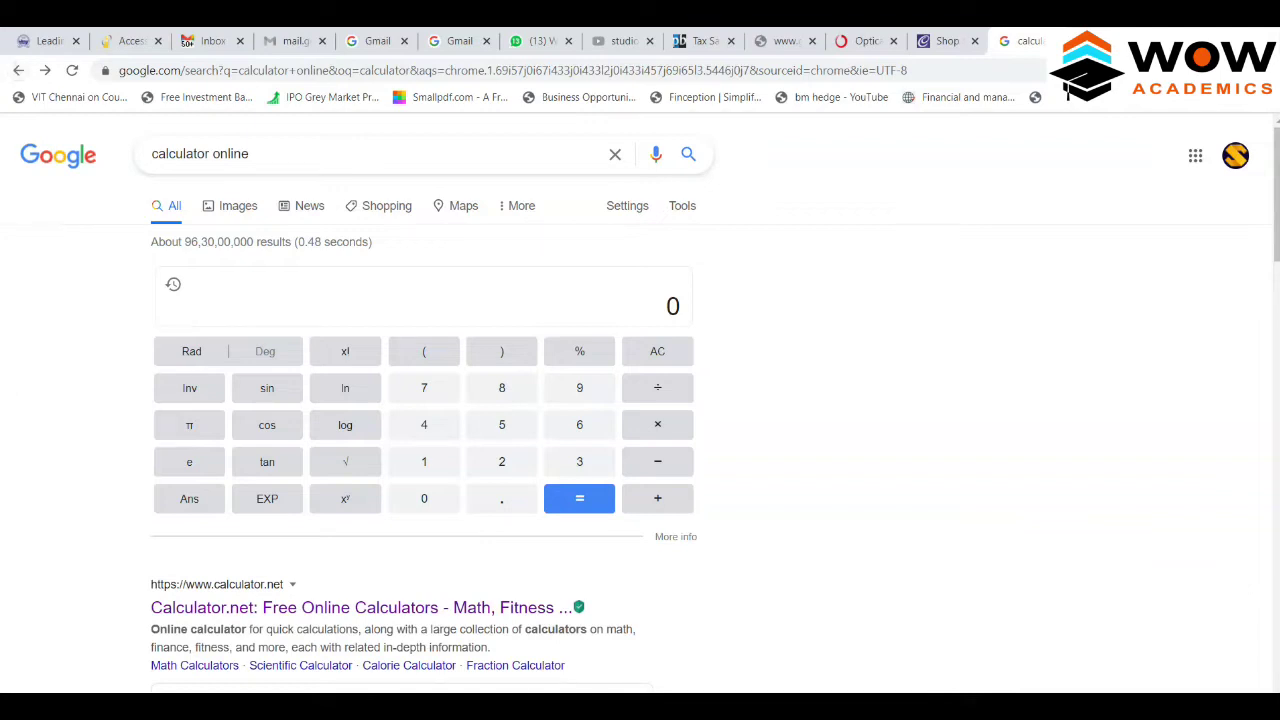
scroll(177, 497, down, 2)
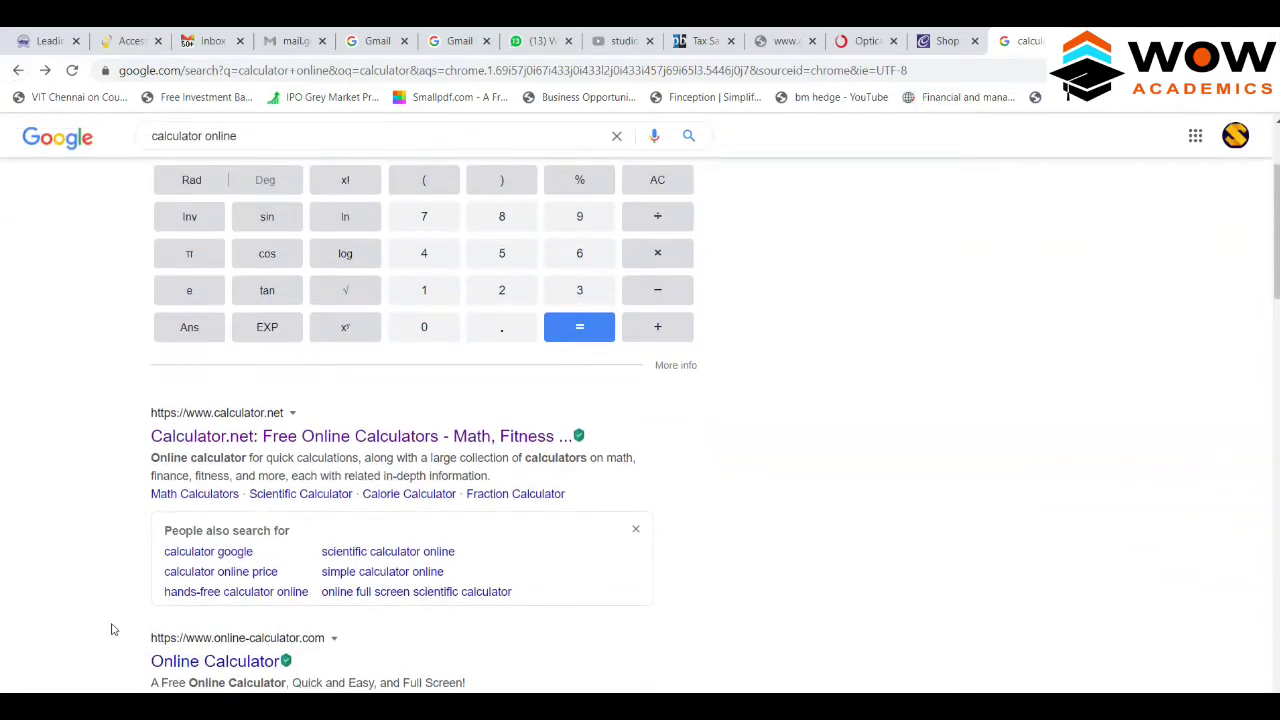
click(204, 657)
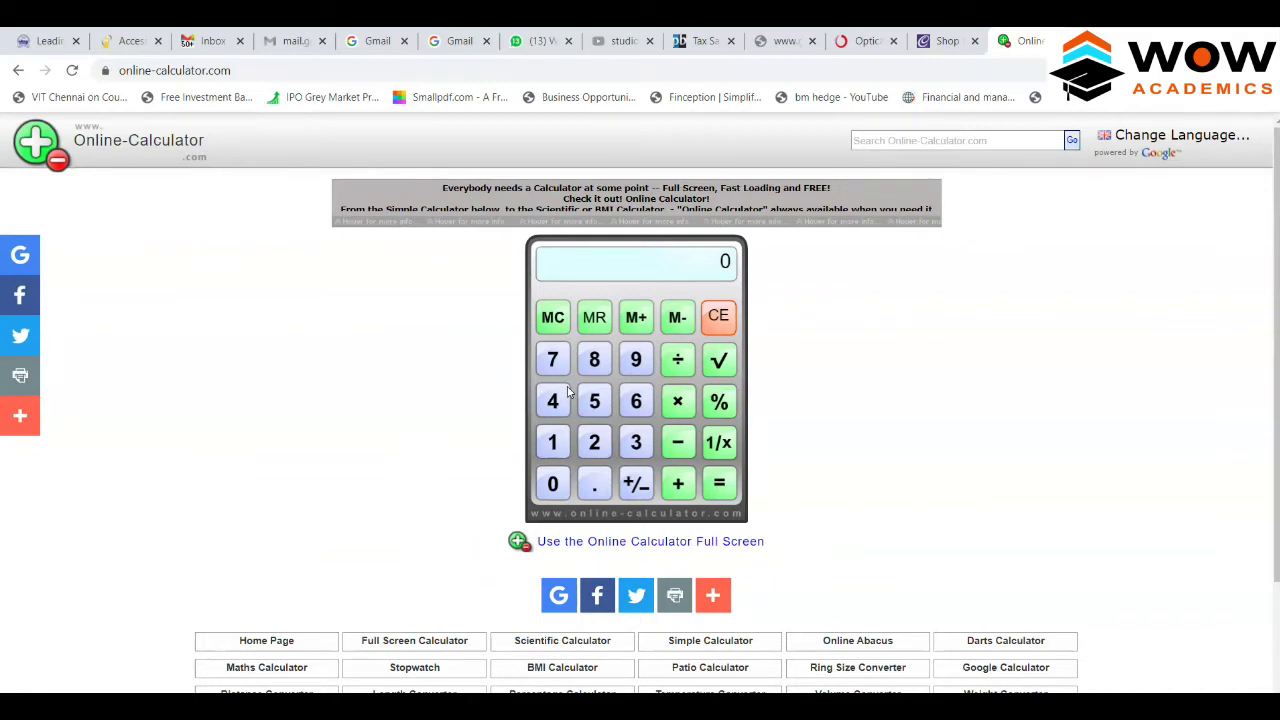
- Calculate 1 ÷ 1.1 on the online calculator, repeat the division once for year 2, and check it against the Excel discount factor
click(552, 443)
click(677, 361)
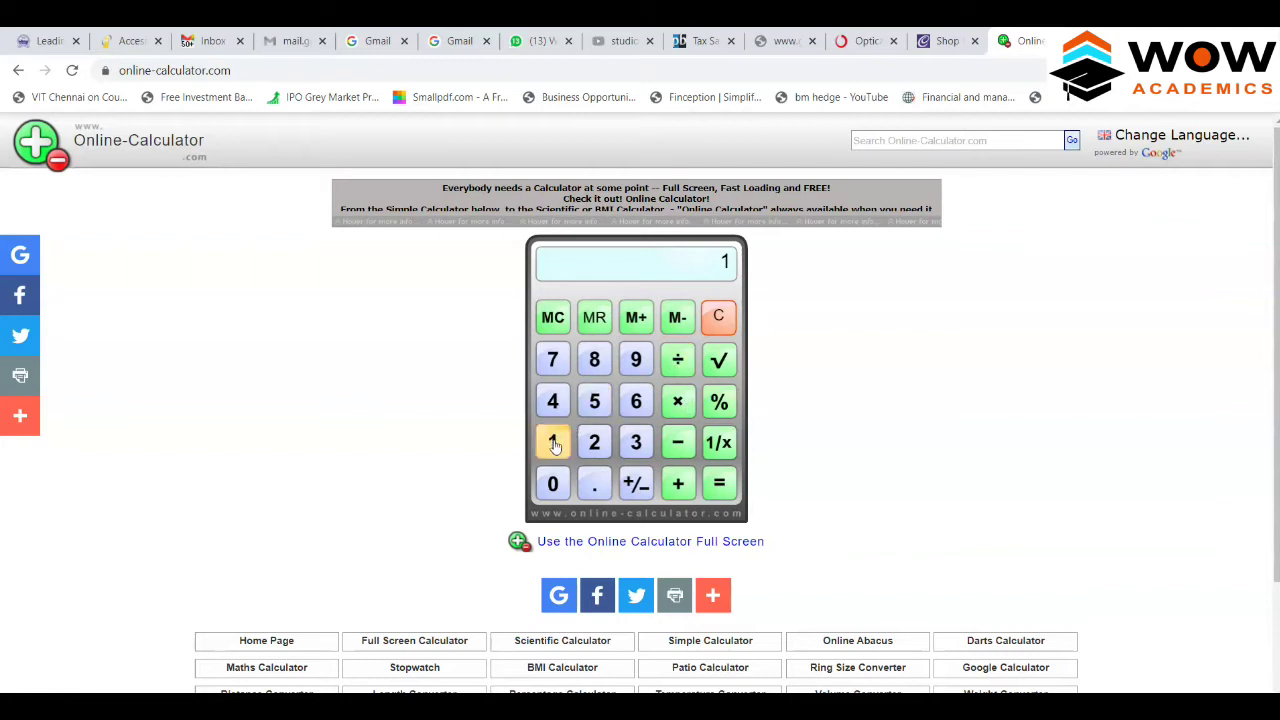
click(594, 484)
click(560, 449)
click(719, 486)
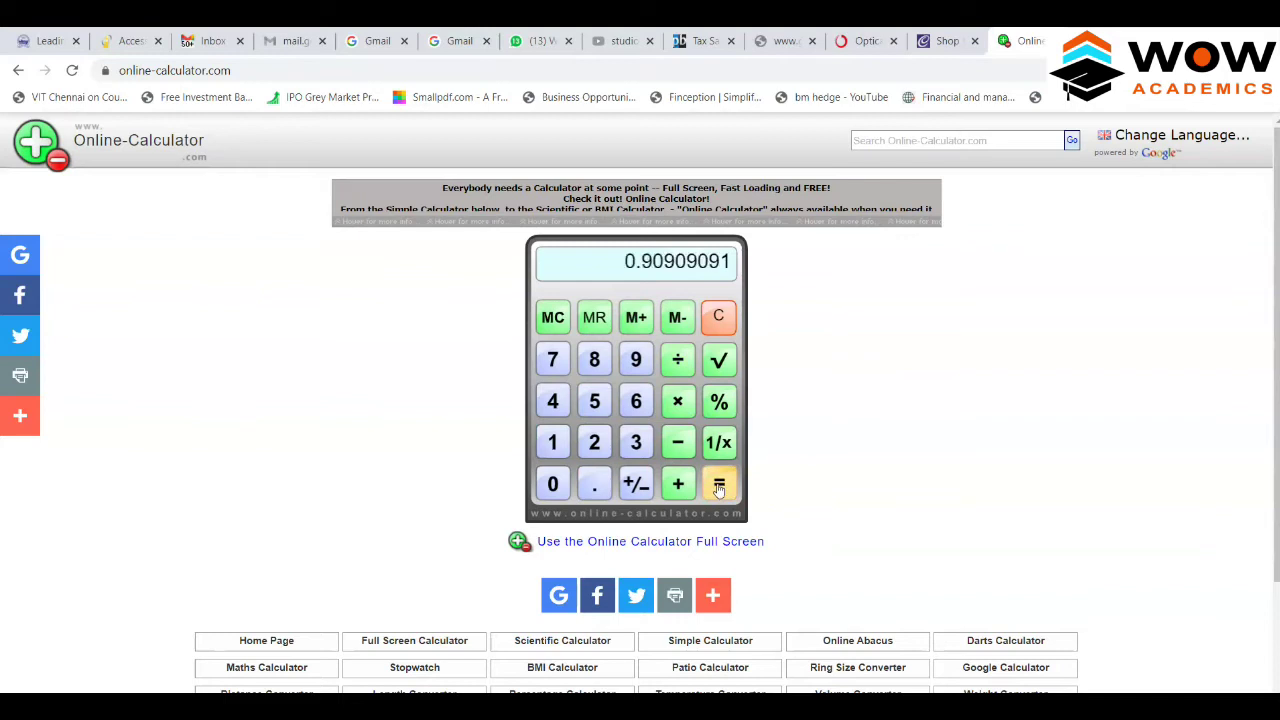
click(719, 486)
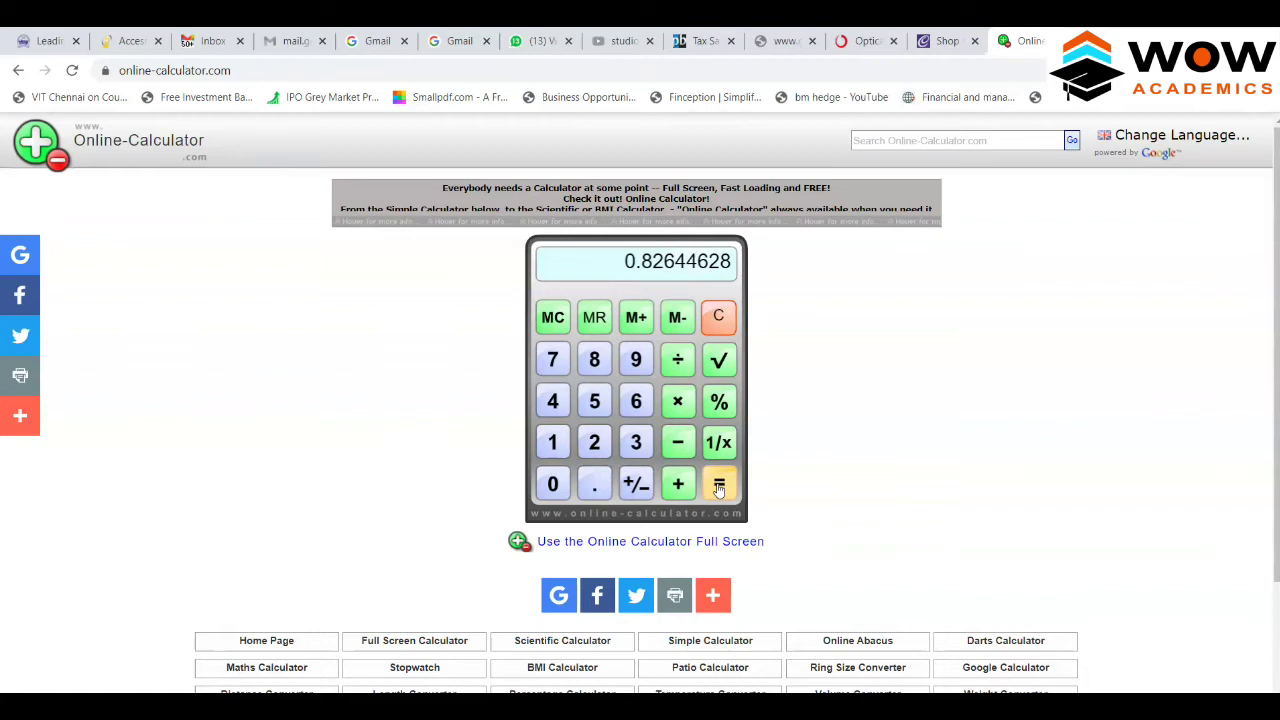
key(alt+Tab)
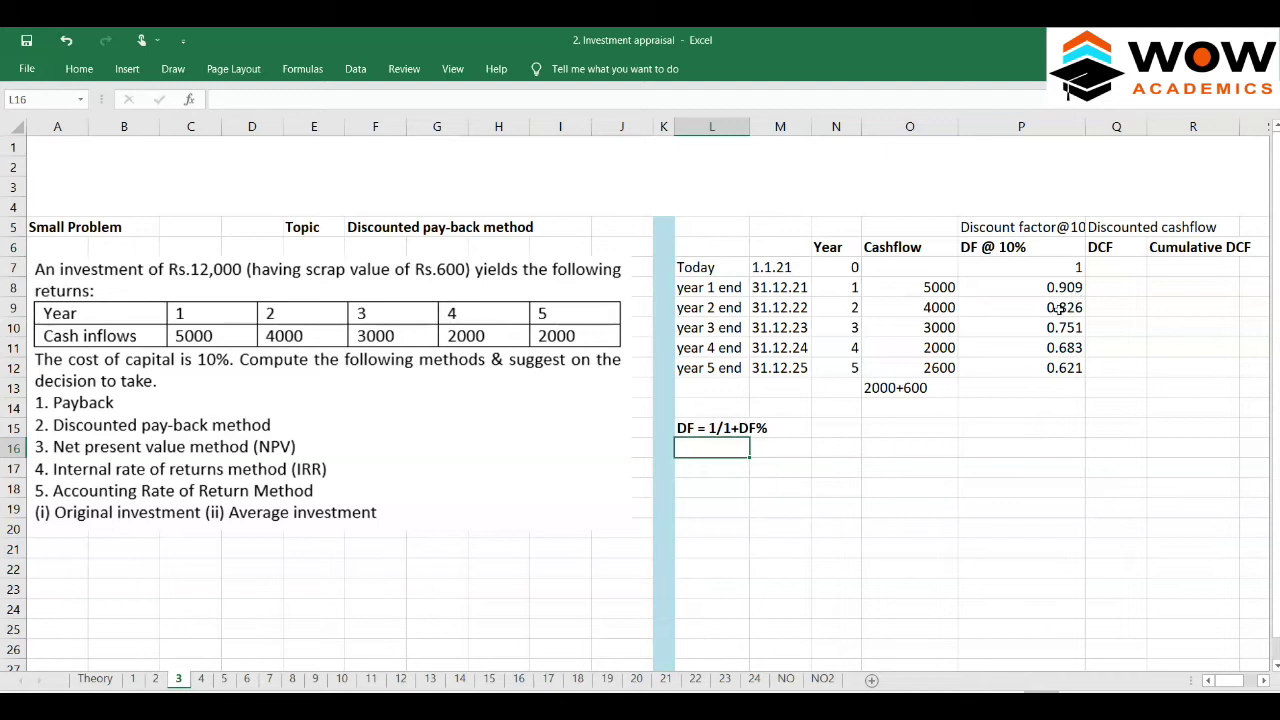
key(alt+Tab)
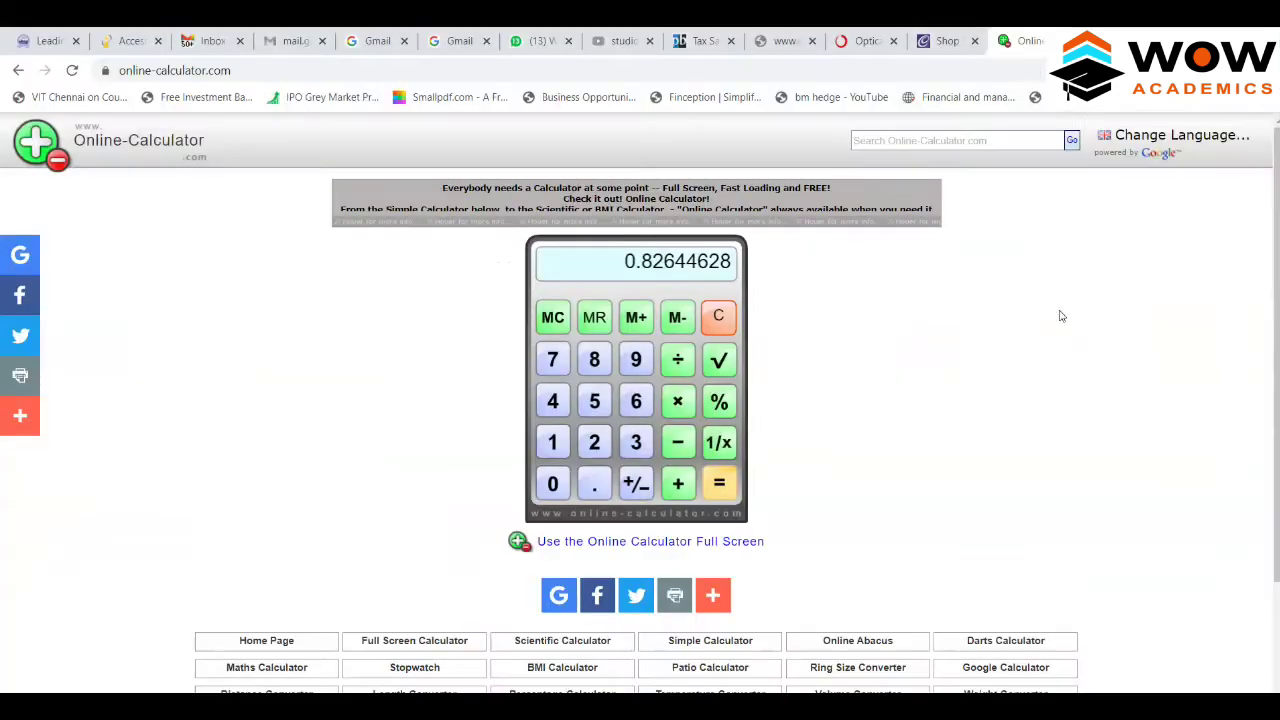
- Repeat the division for years 3, 4 and 5, comparing each result with the matching discount factor in the Excel table
click(719, 484)
key(alt+Tab)
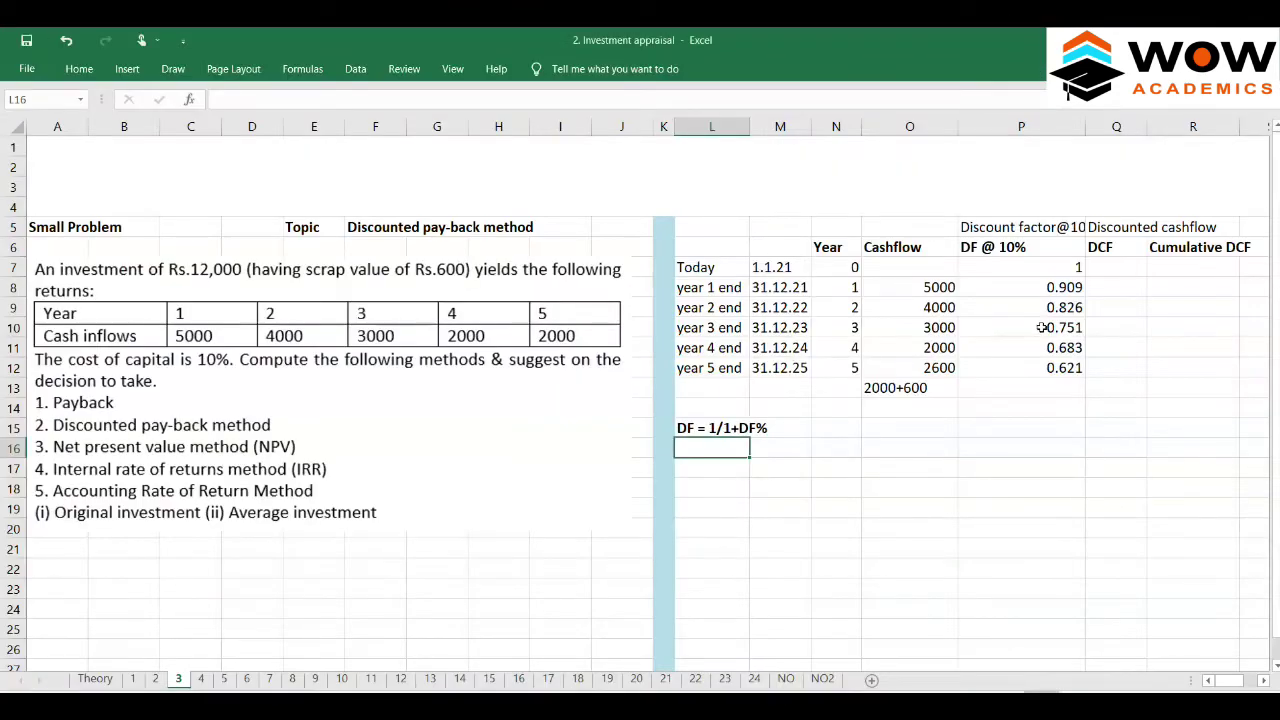
key(alt+Tab)
click(728, 487)
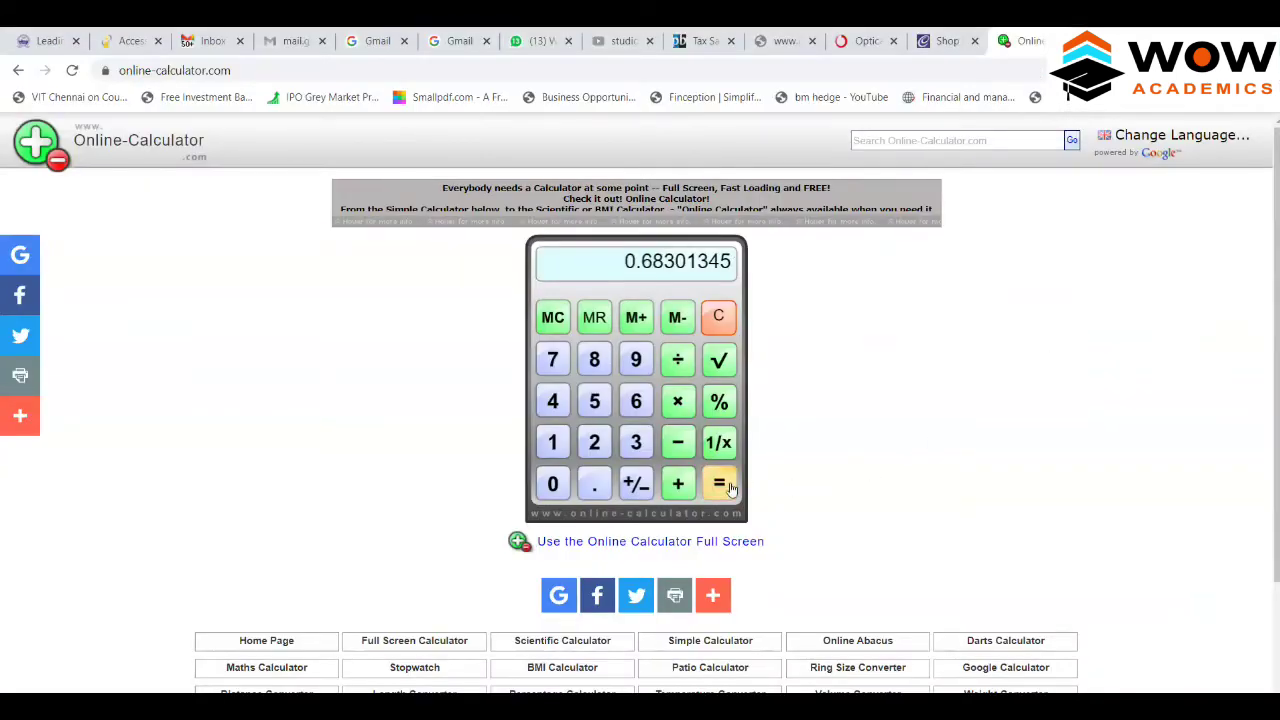
key(alt+Tab)
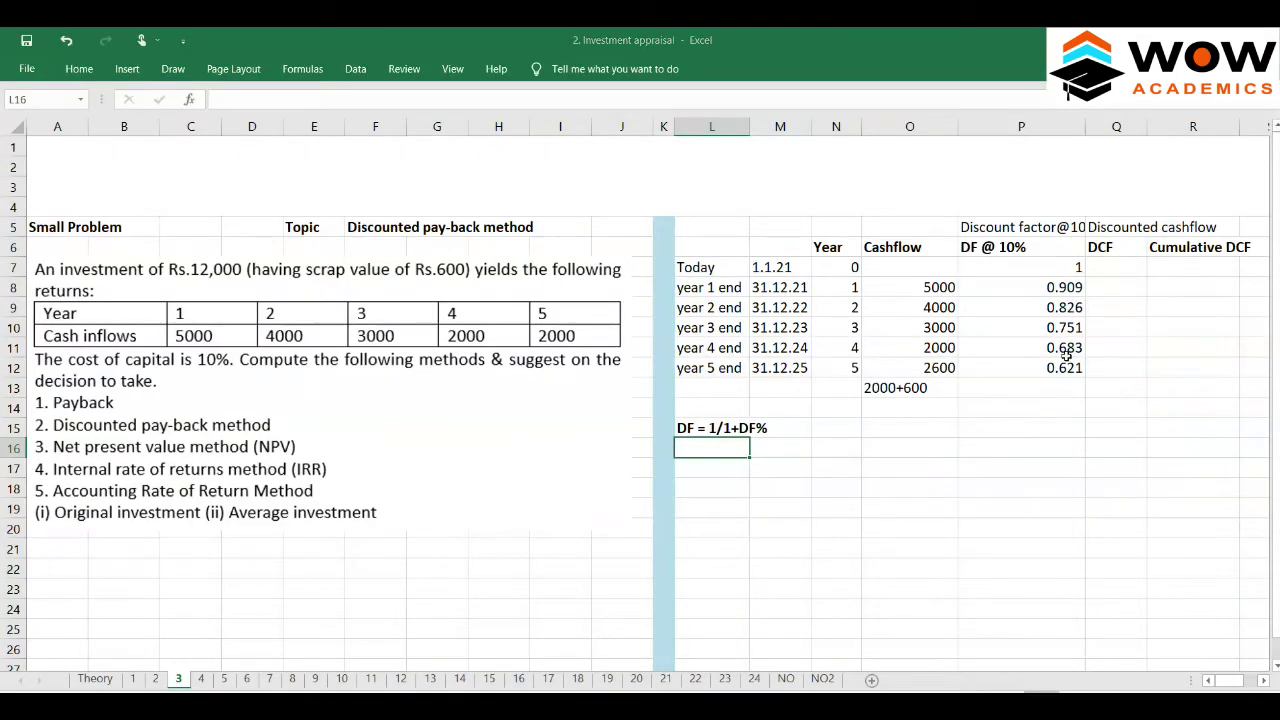
key(alt+Tab)
click(720, 488)
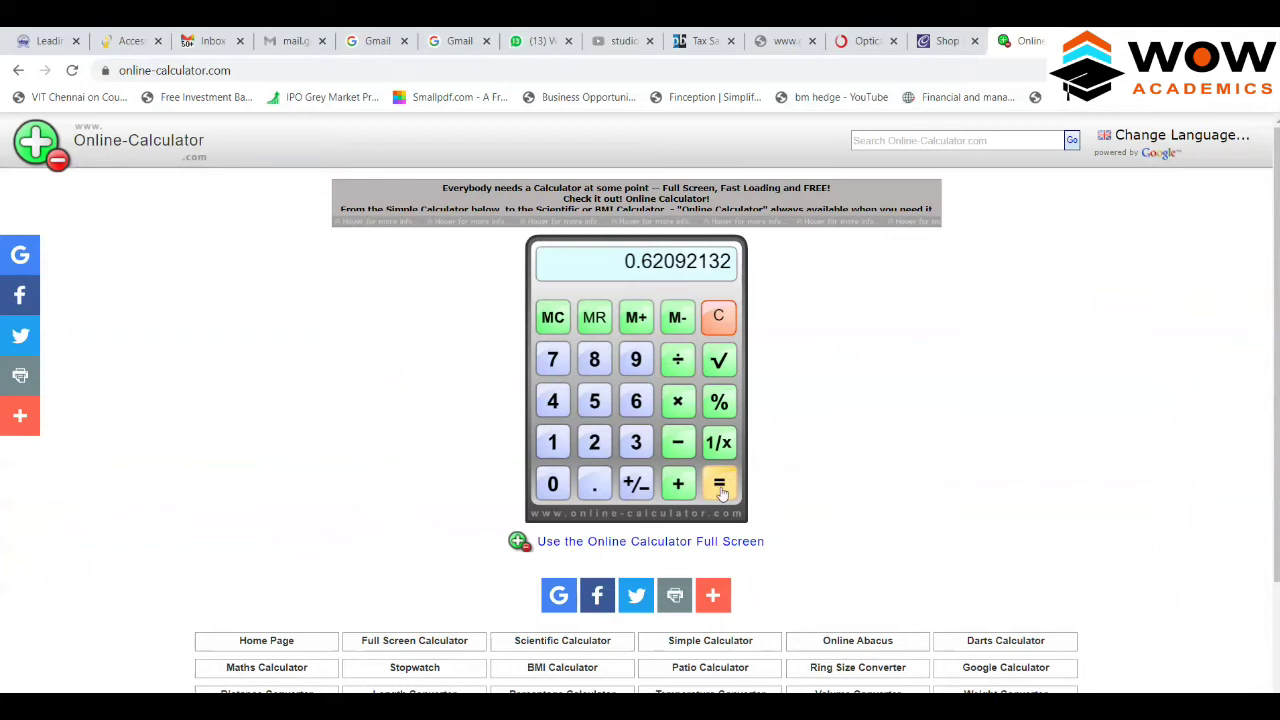
key(alt+Tab)
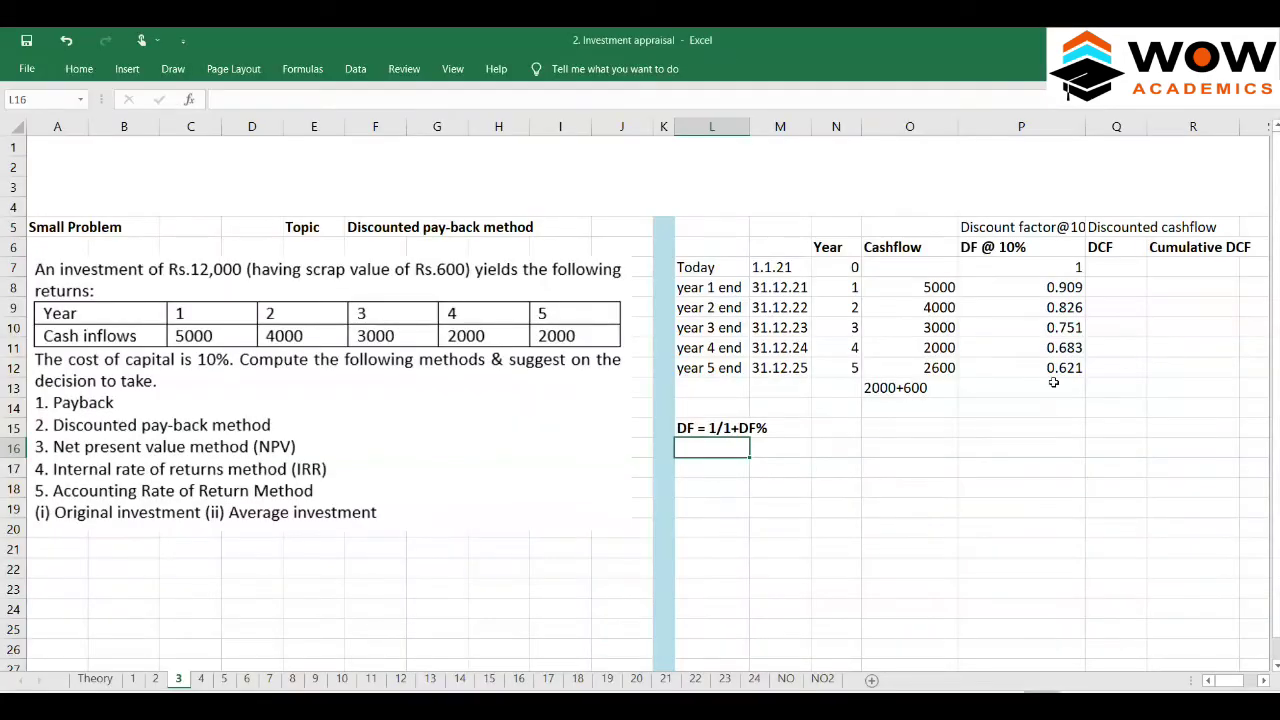
key(alt+Tab)
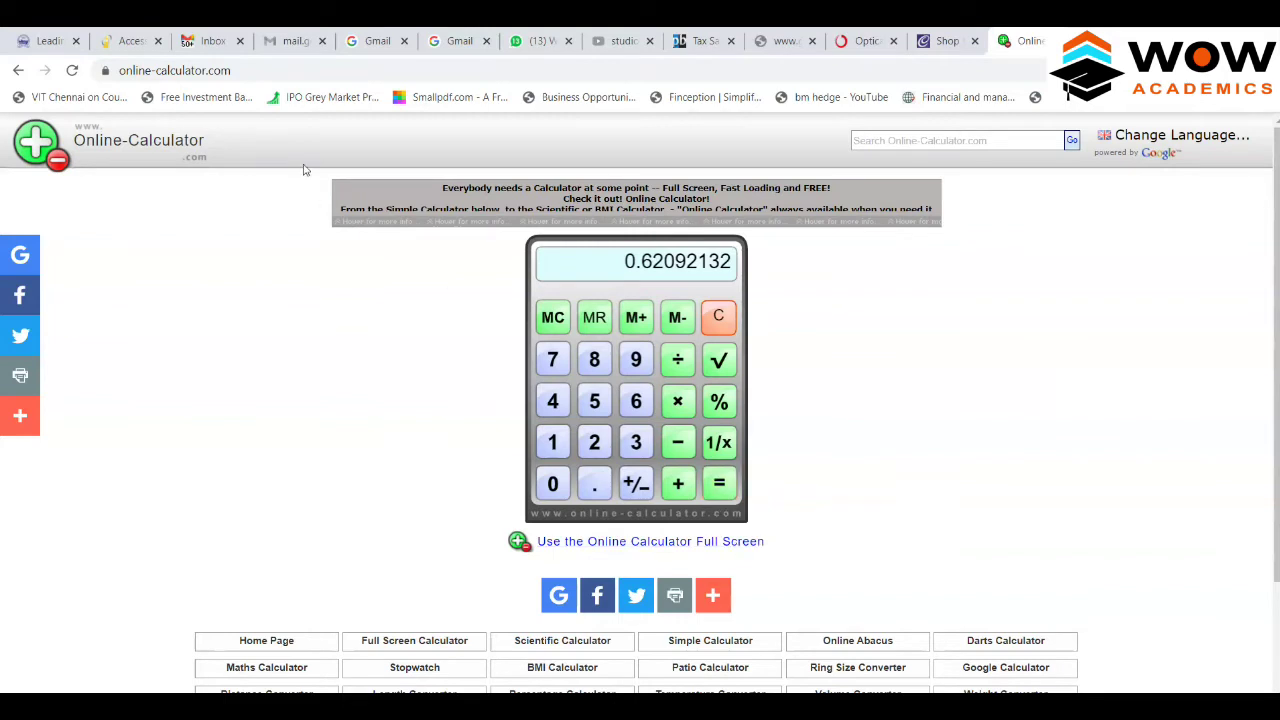
- Copy the online calculator's web address into cell A21 of the Excel sheet and turn it into a hyperlink
click(270, 68)
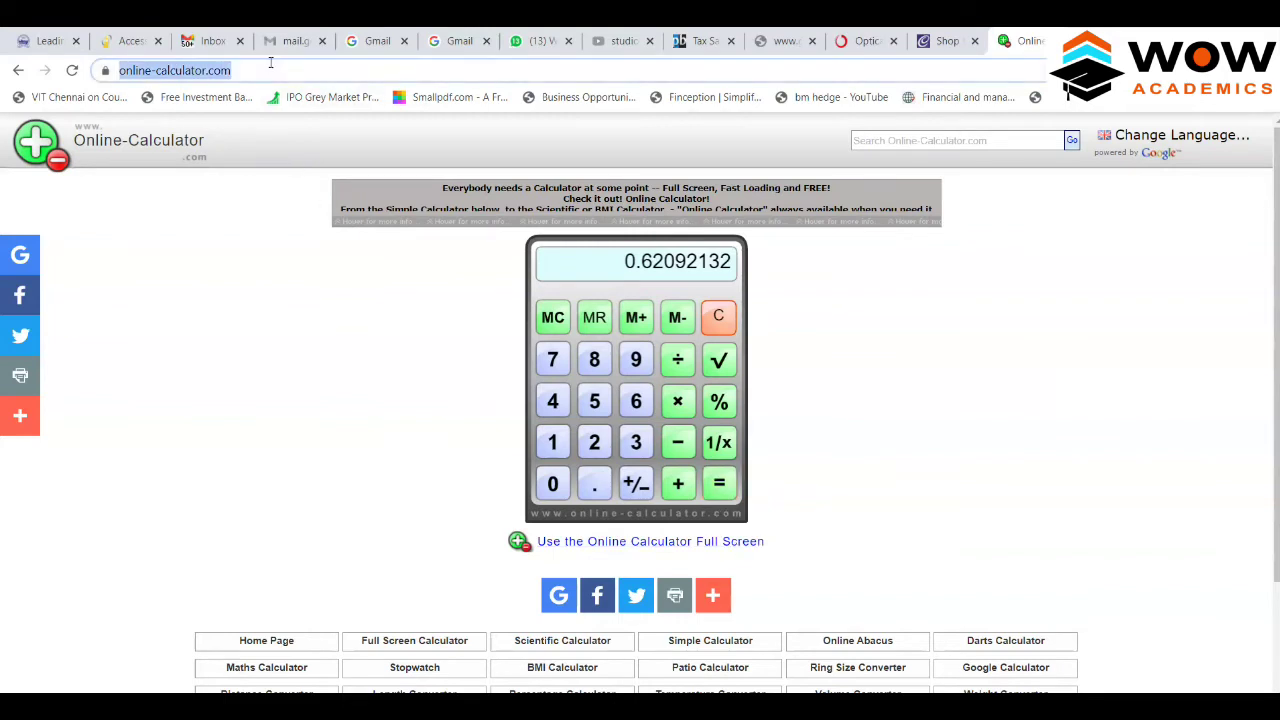
key(alt+Tab)
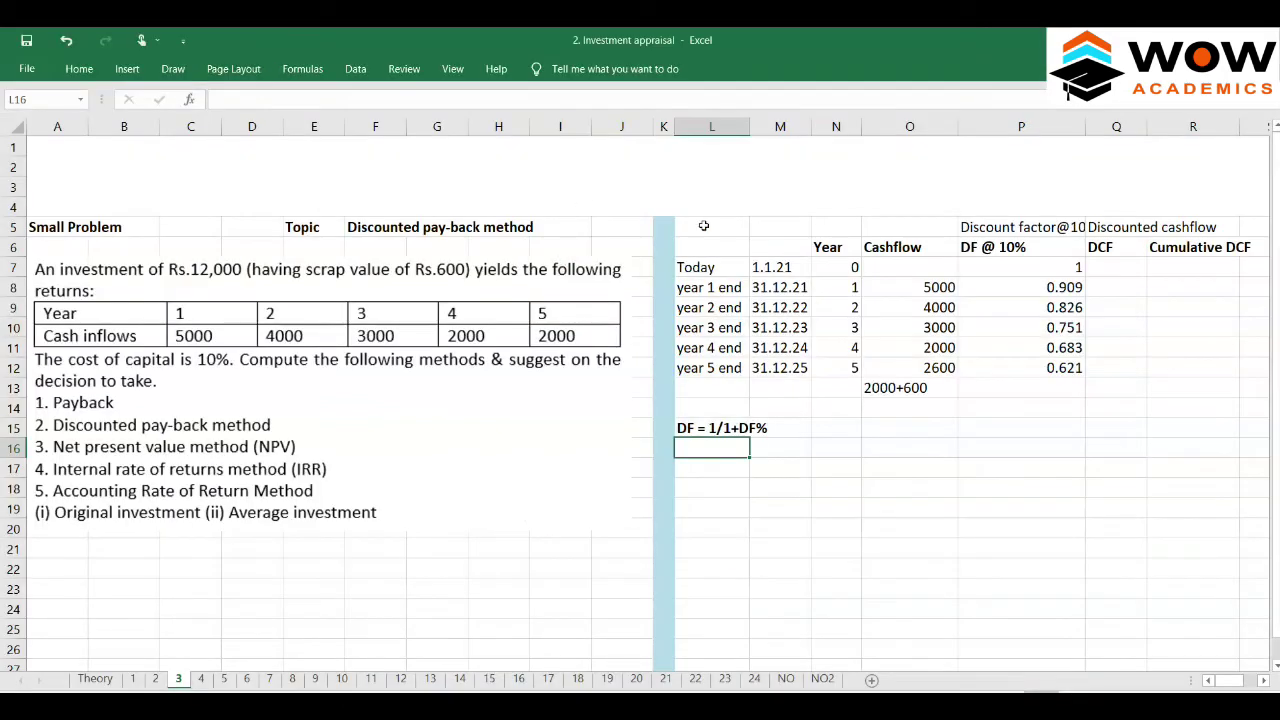
click(69, 548)
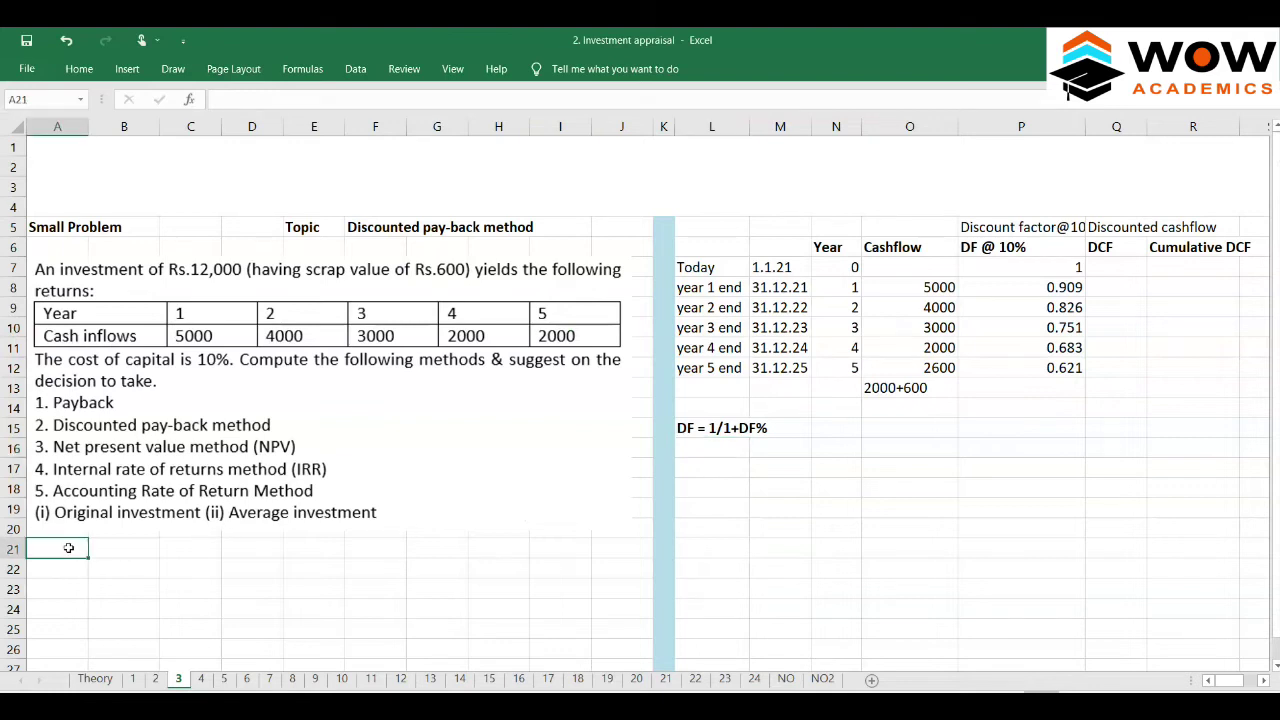
text(https://www.online-calculator.com/)
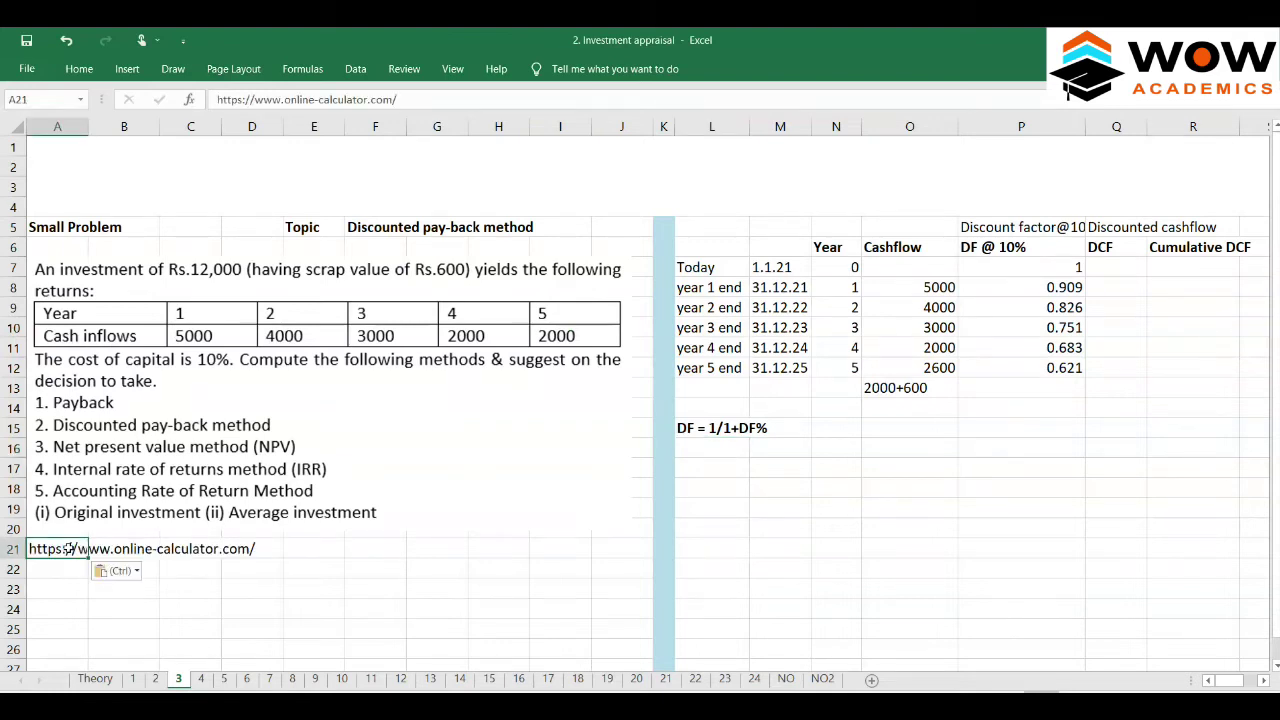
key(ctrl+b)
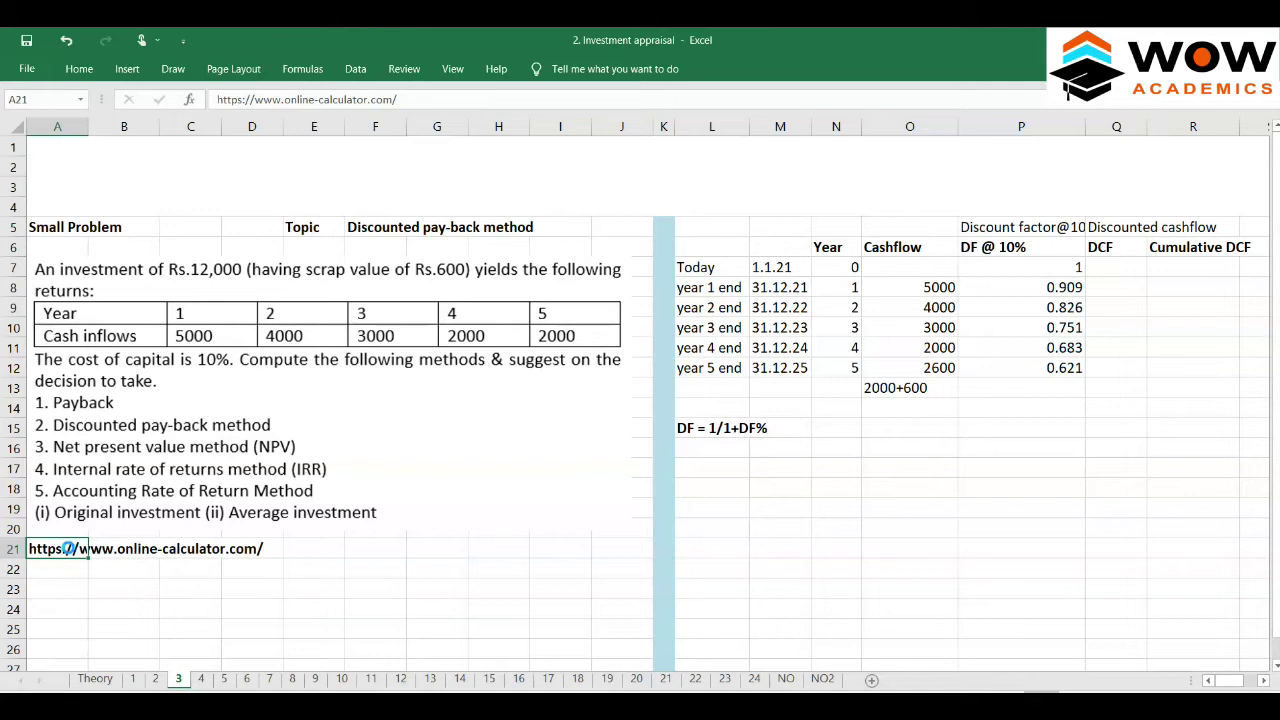
key(F2)
key(Return)
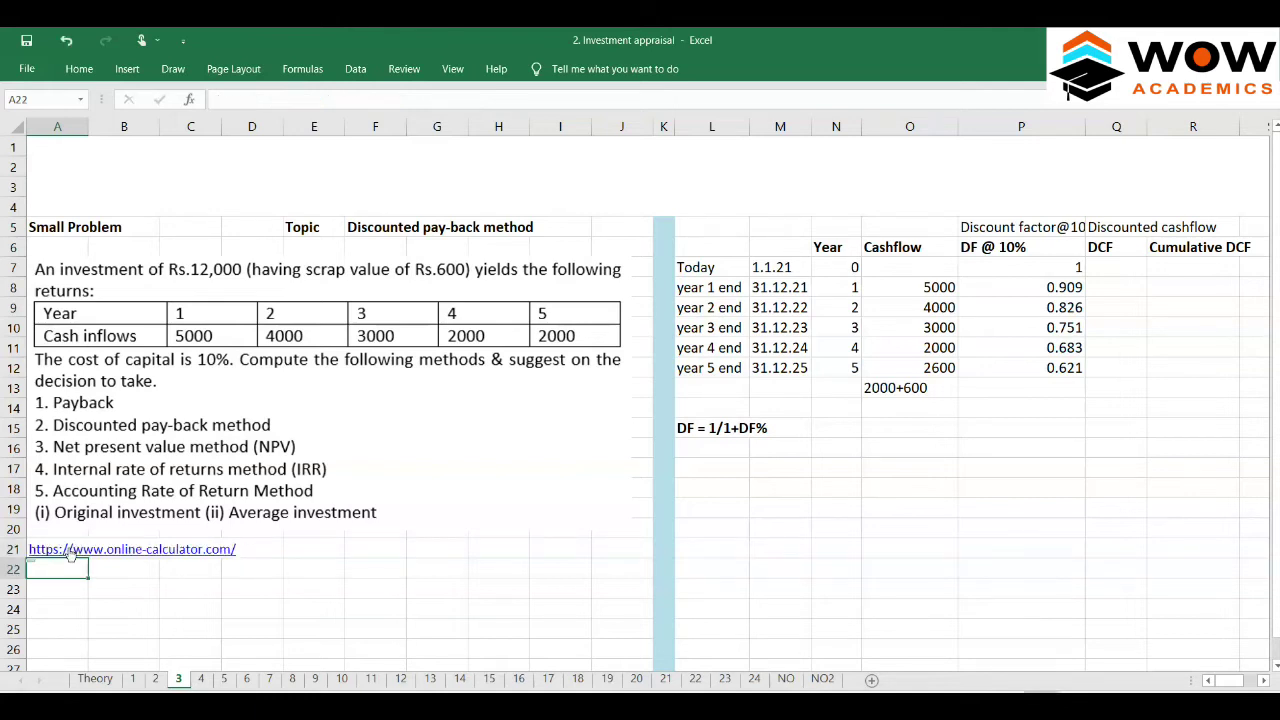
click(184, 558)
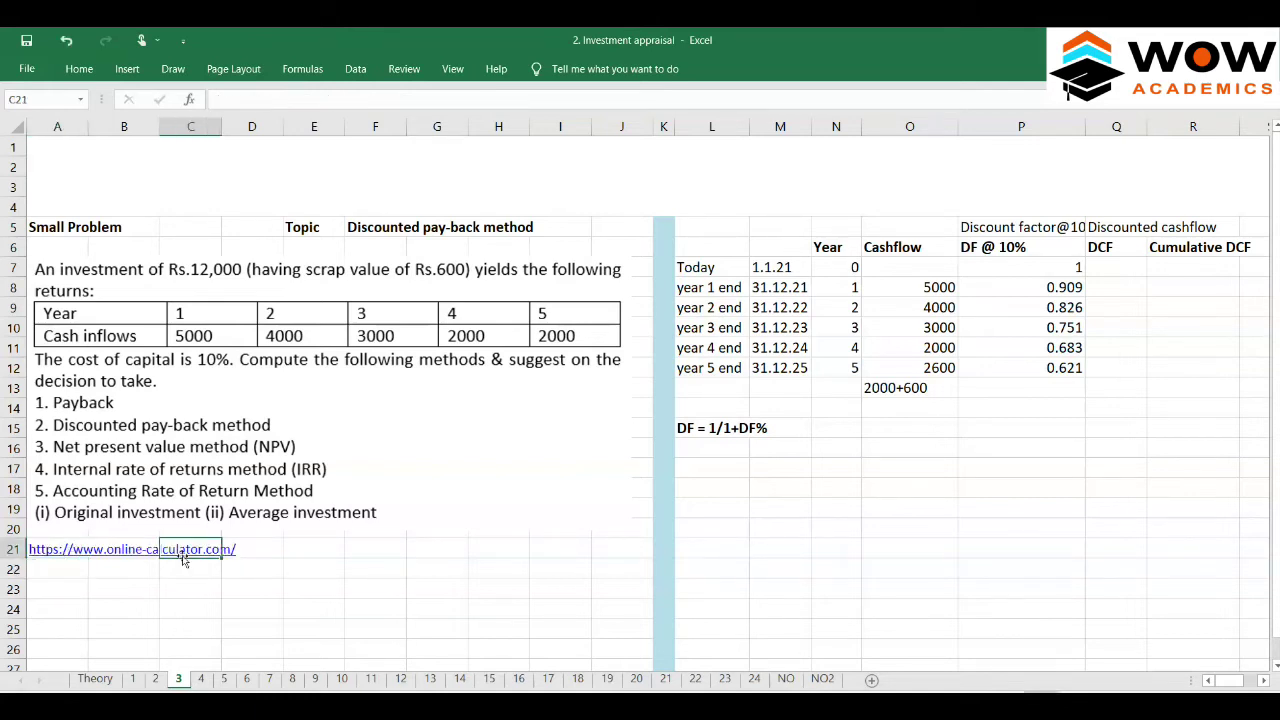
click(322, 582)
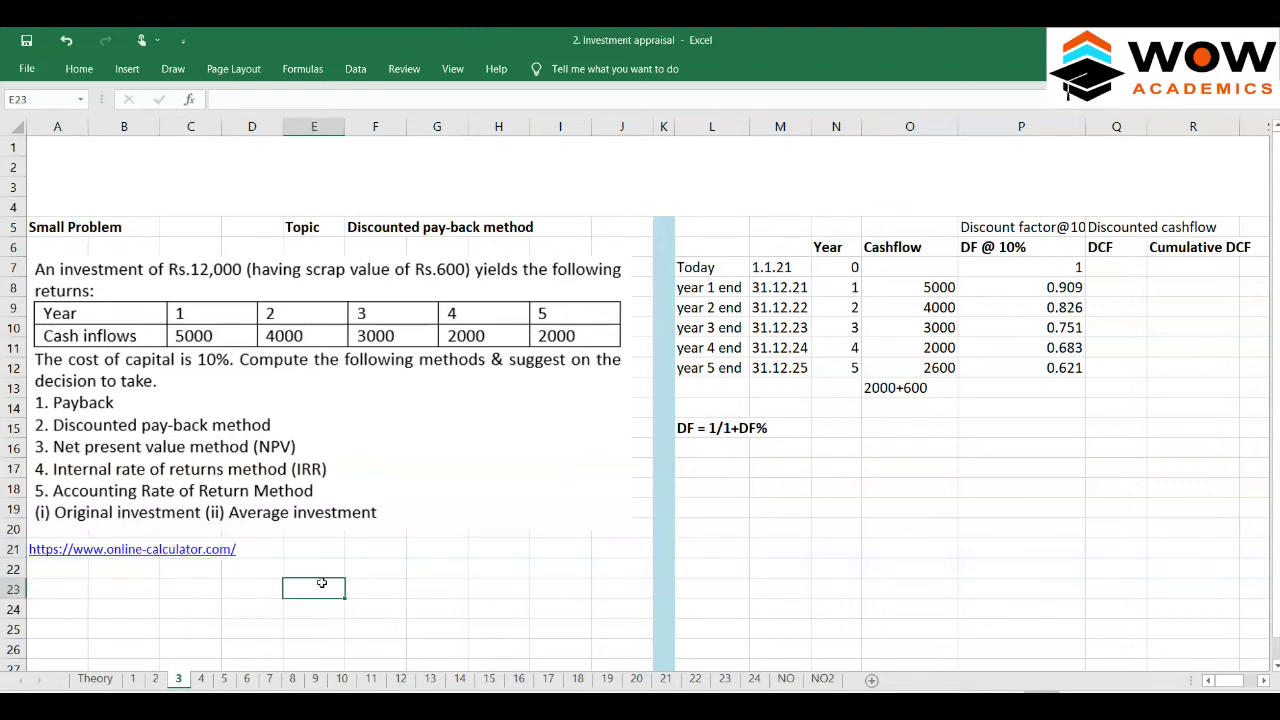
key(alt+Tab)
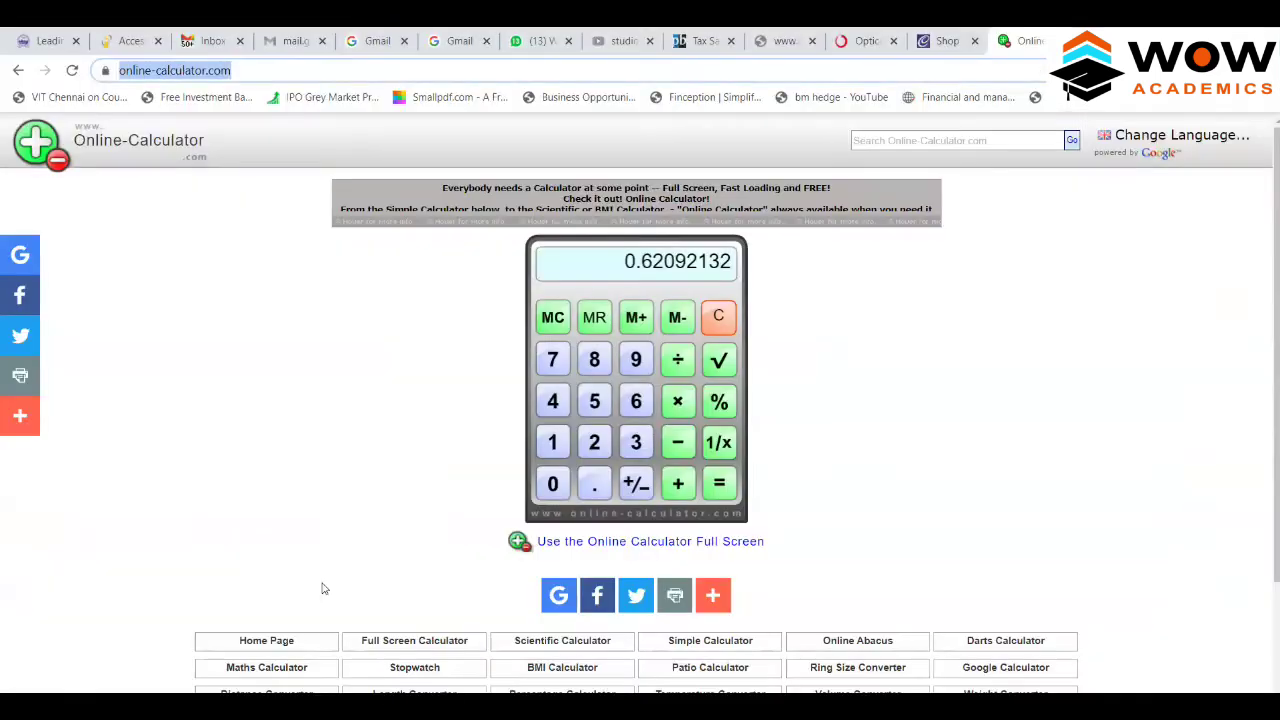
click(645, 322)
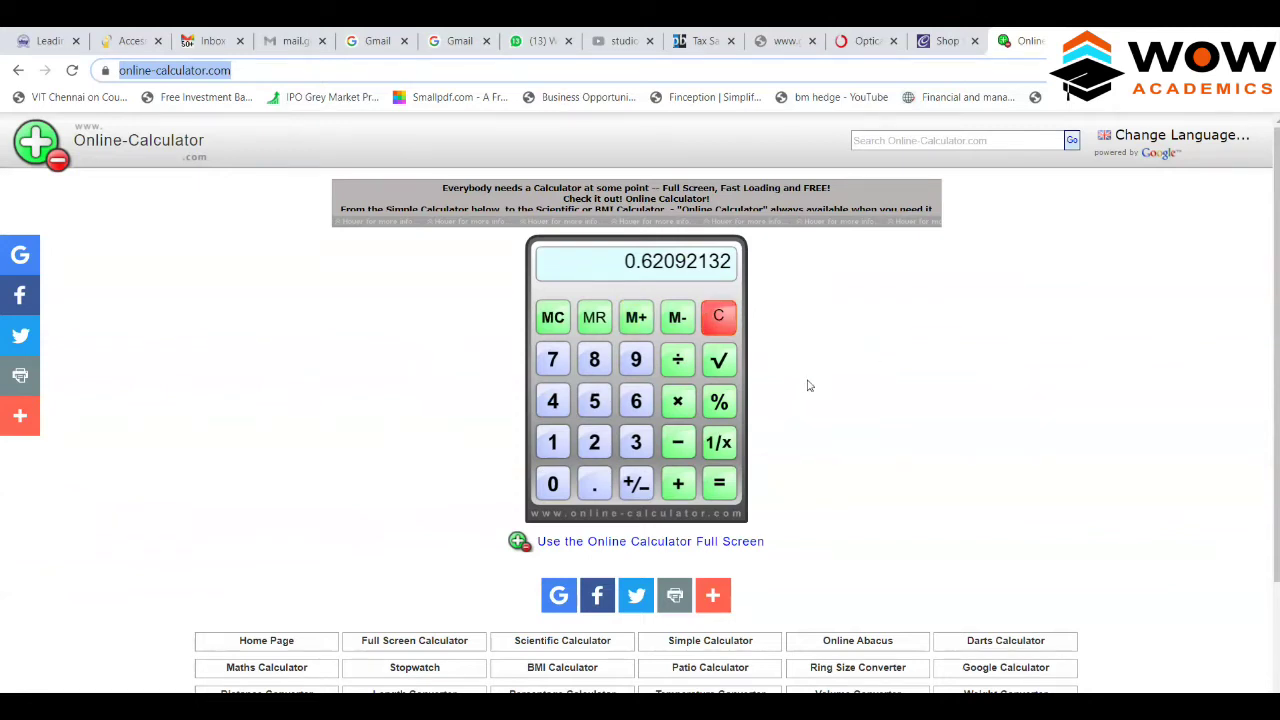
key(alt+Tab)
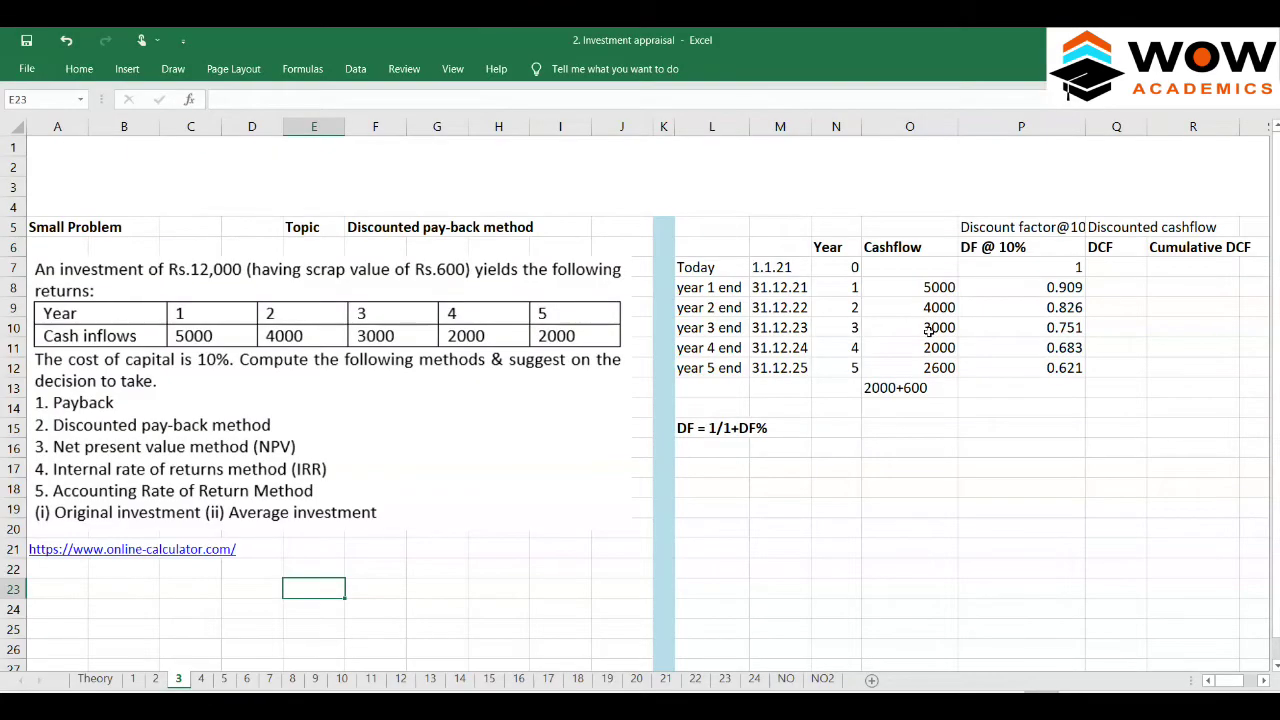
- Move the discount factor formula note from L15 to M15 and enter the heading "Ways to compute DF" in L15
click(695, 445)
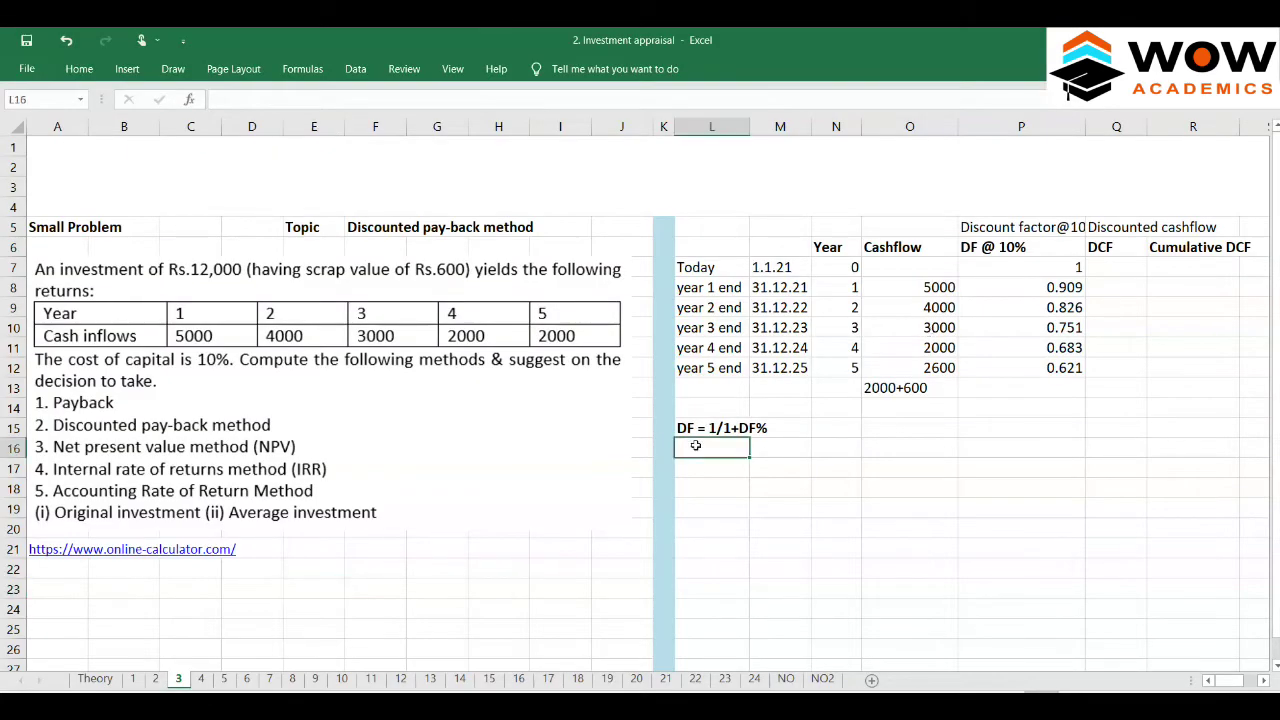
key(Up)
key(ctrl+x)
key(Right)
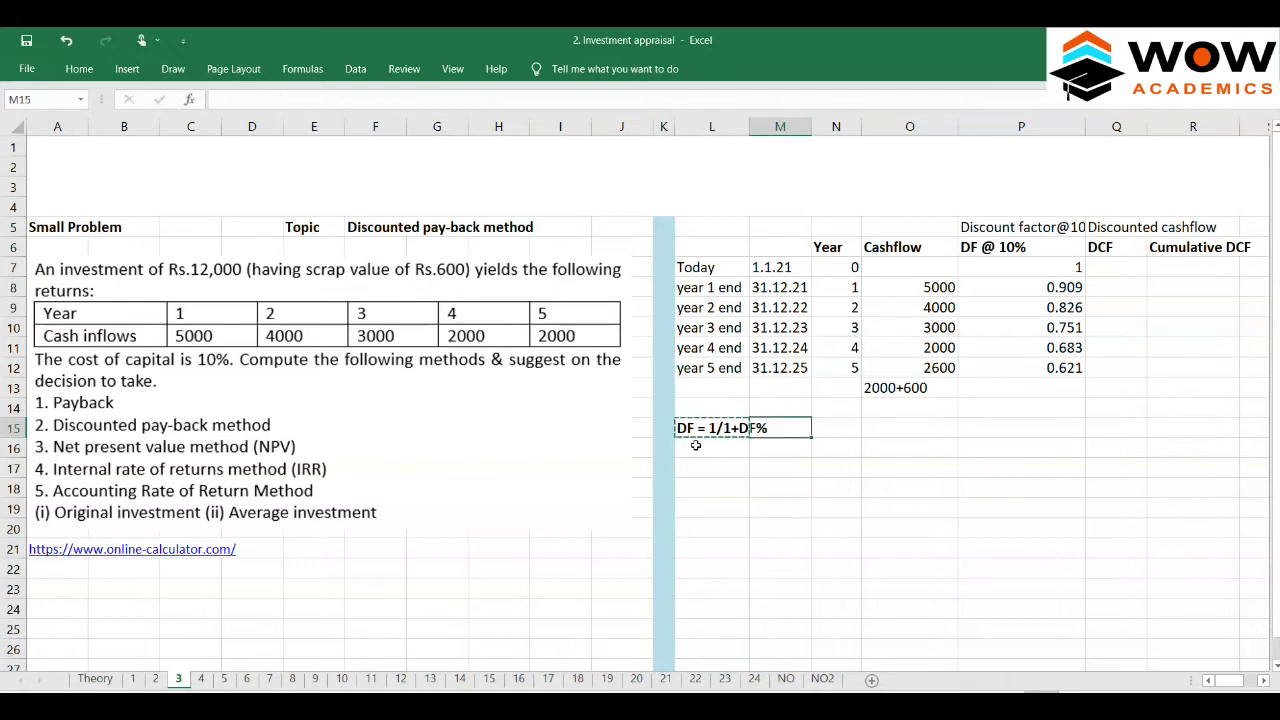
key(ctrl+v)
key(Left)
text(Ways to find)
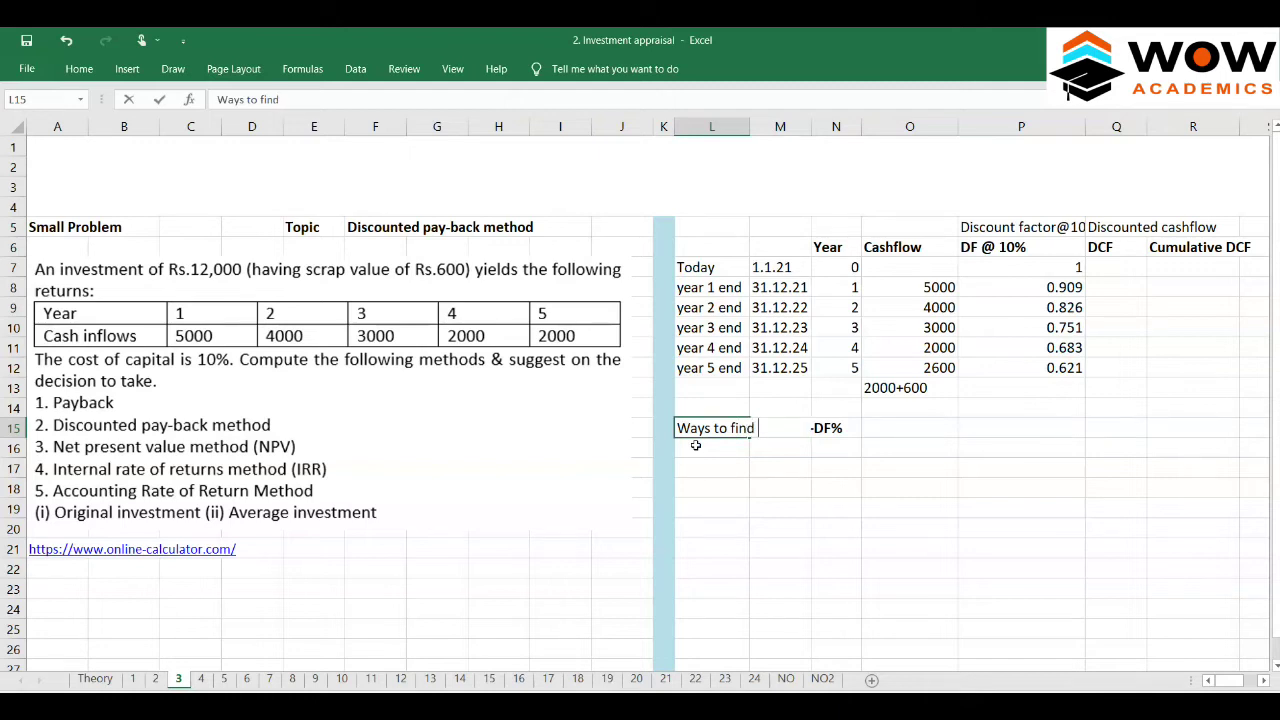
key(BackSpace)
key(BackSpace)
key(BackSpace)
key(BackSpace)
text(compute DF)
key(Return)
- Move the formula note to M16 under the heading and number the list rows 1 and 2 in L16 and L17
key(Up)
key(Right)
key(ctrl+x)
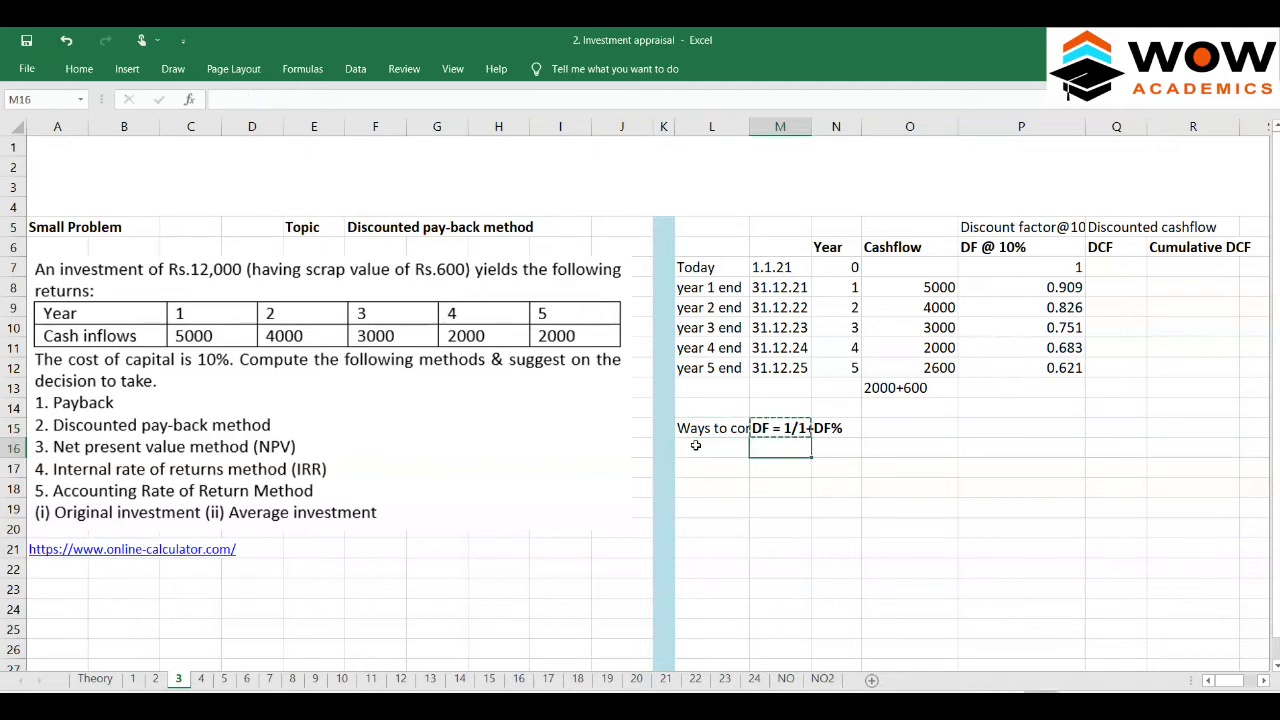
key(Down)
key(ctrl+v)
click(695, 445)
text(1)
key(Return)
text(2)
key(Tab)
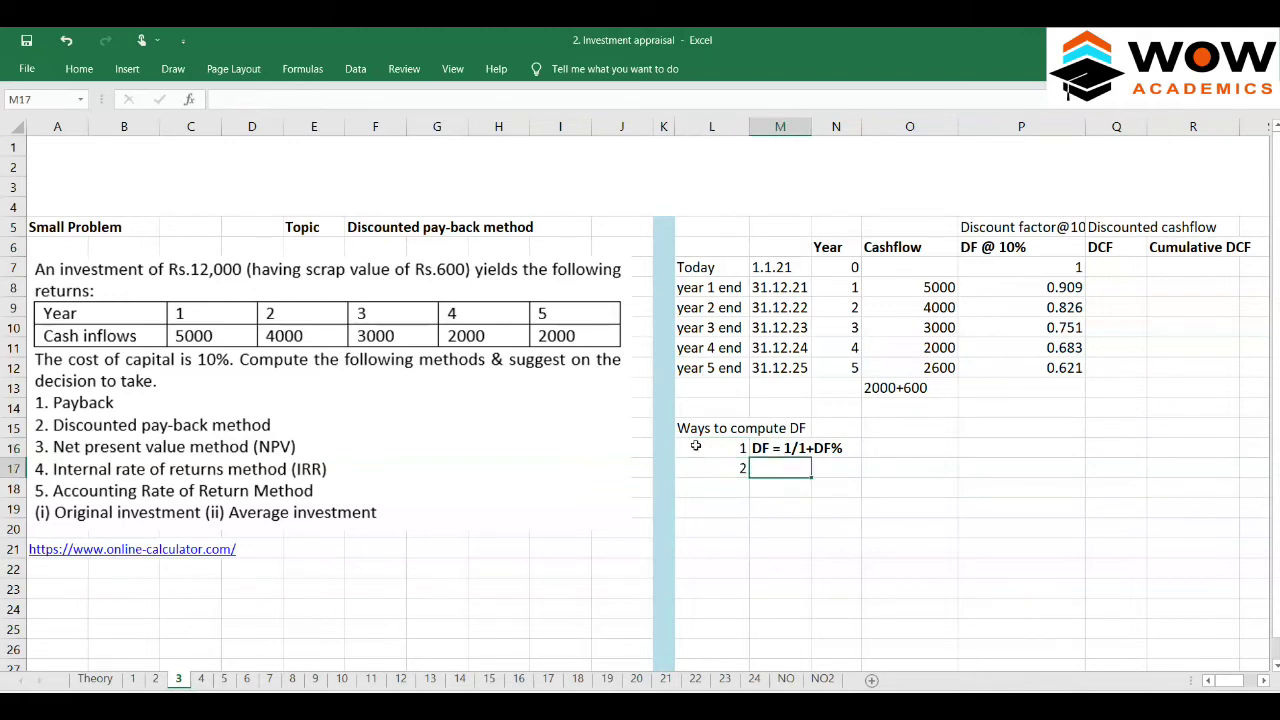
- Enter "Calculator" as the second way and add "PV Table" as number 3 in row 18
text(Calculatr)
key(BackSpace)
text(or)
key(Return)
key(Left)
text(3)
key(Right)
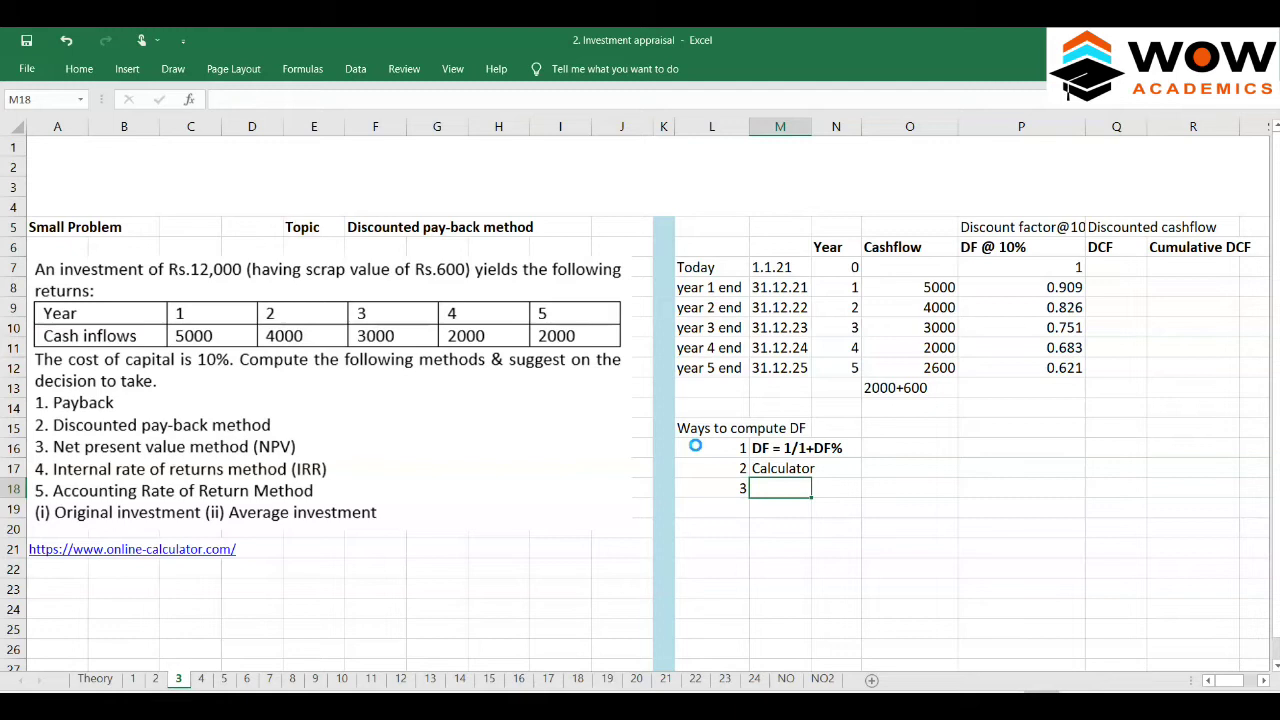
text(PV Table)
key(ctrl+Return)
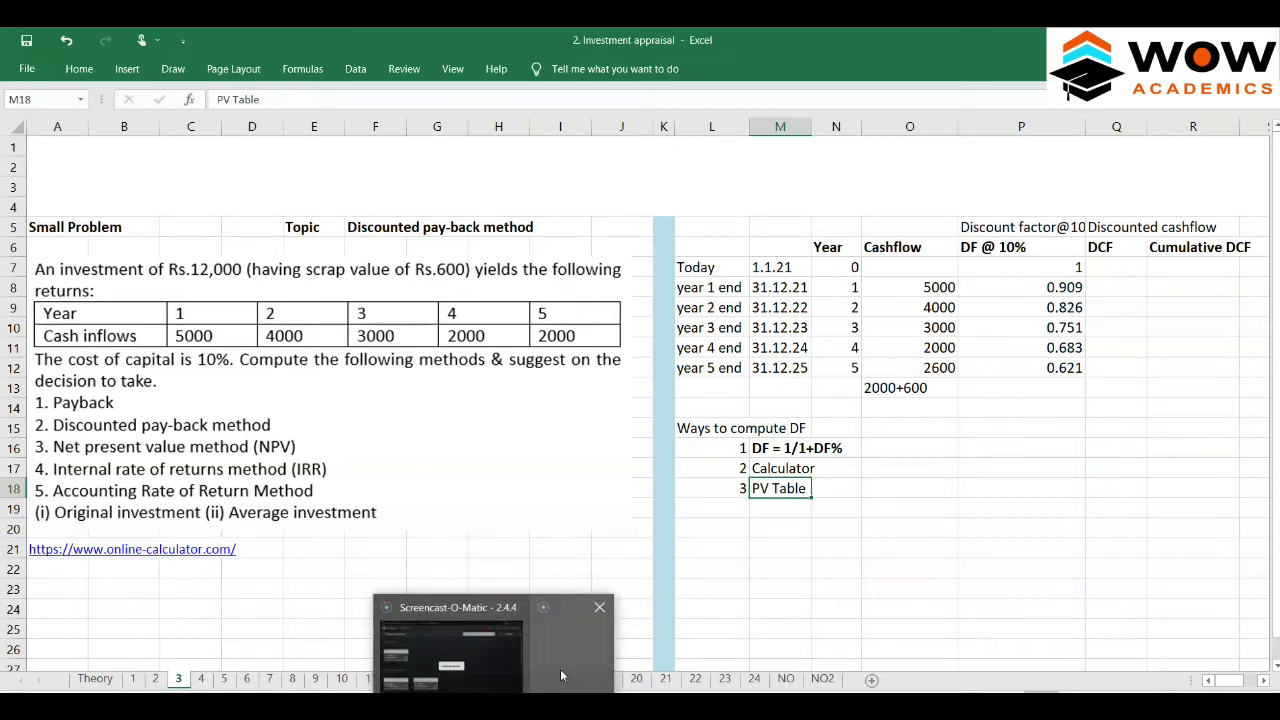
- Switch to Chrome and search Google for "pv table" in a new tab
click(562, 676)
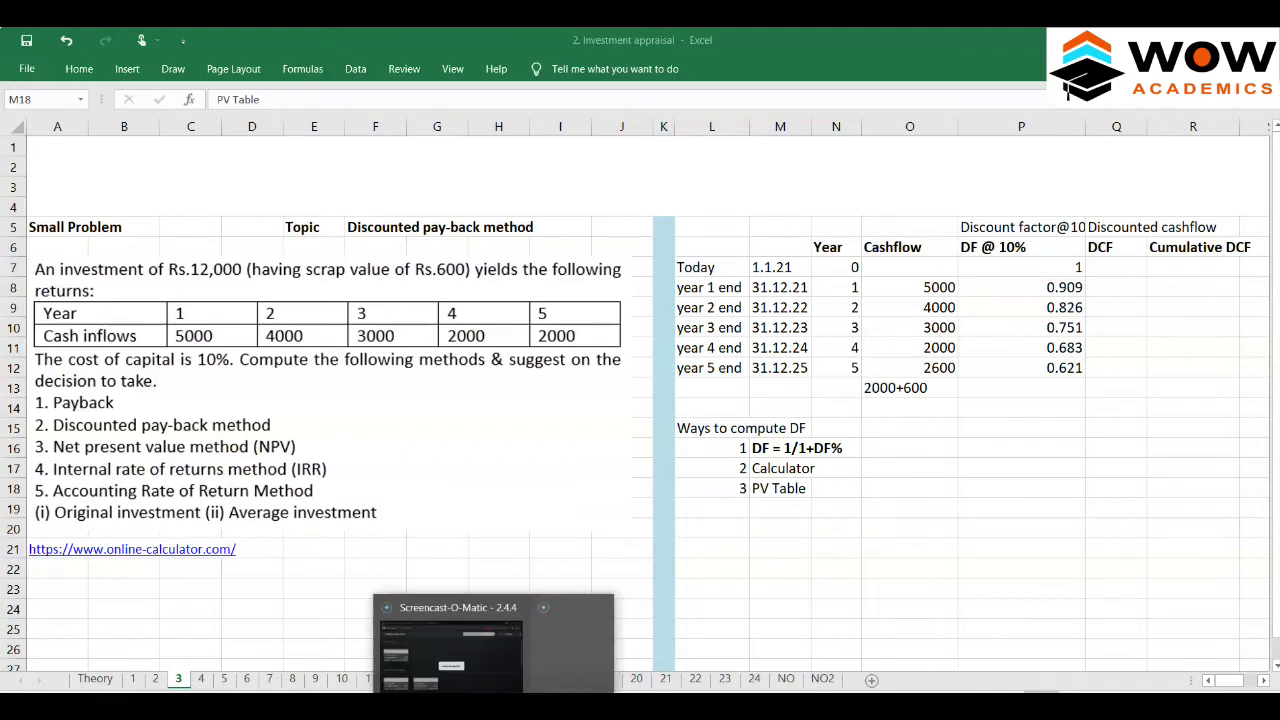
key(alt+Tab)
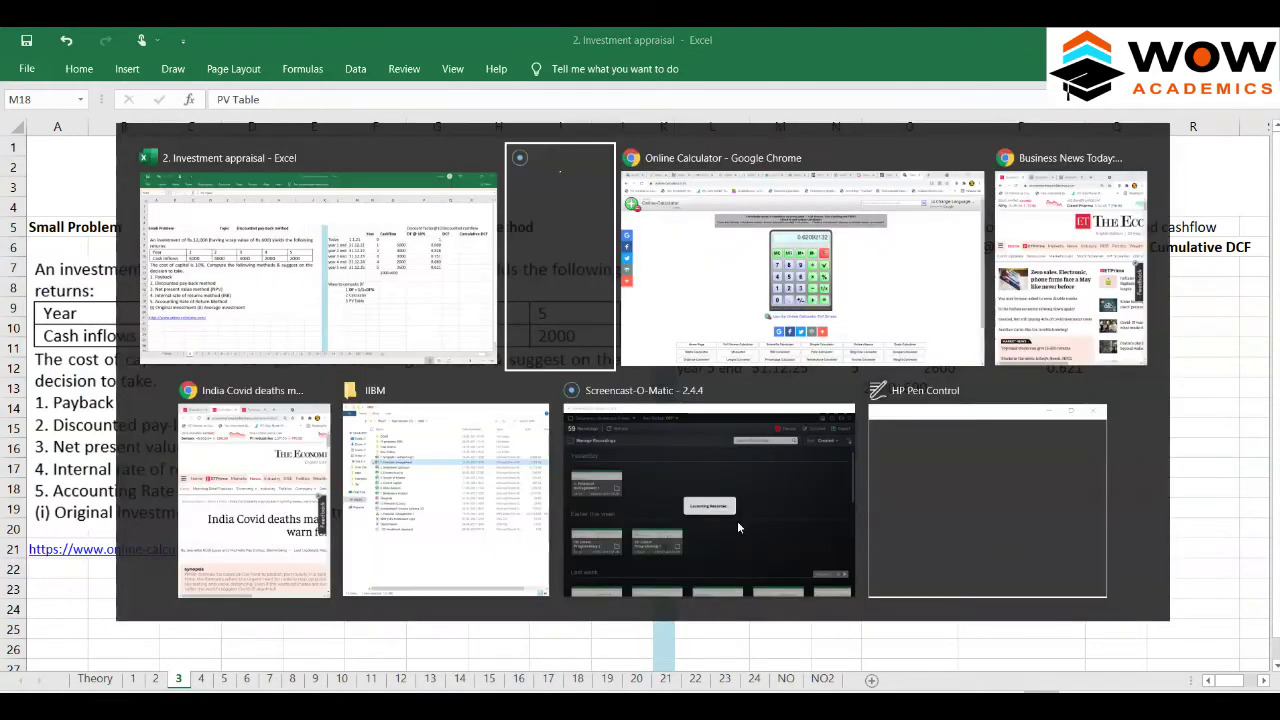
key(alt+Tab)
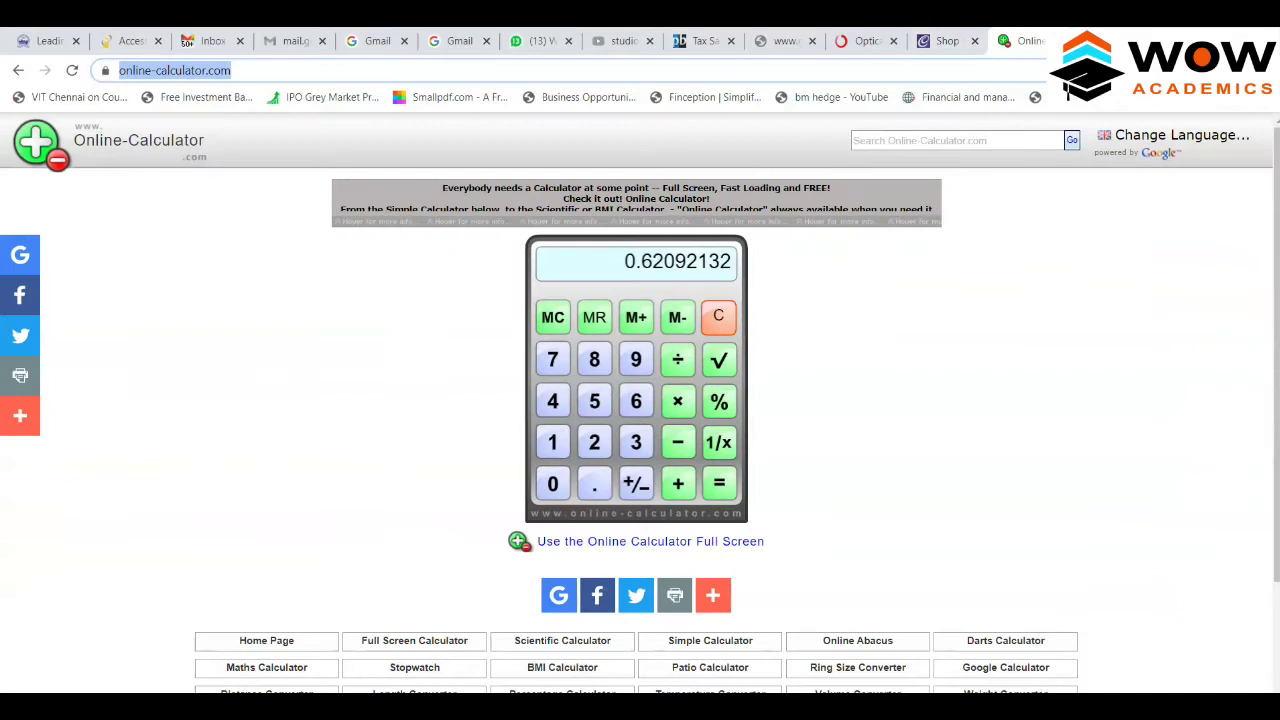
key(ctrl+t)
click(1013, 79)
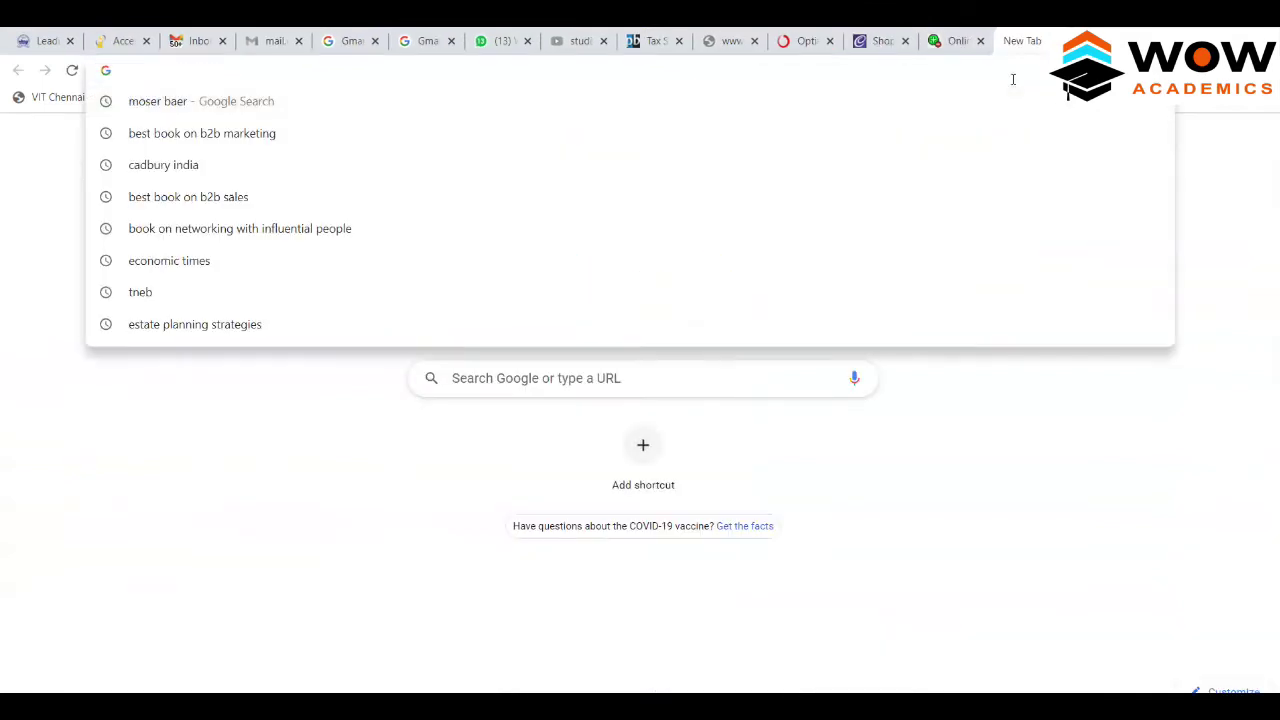
text(pv table)
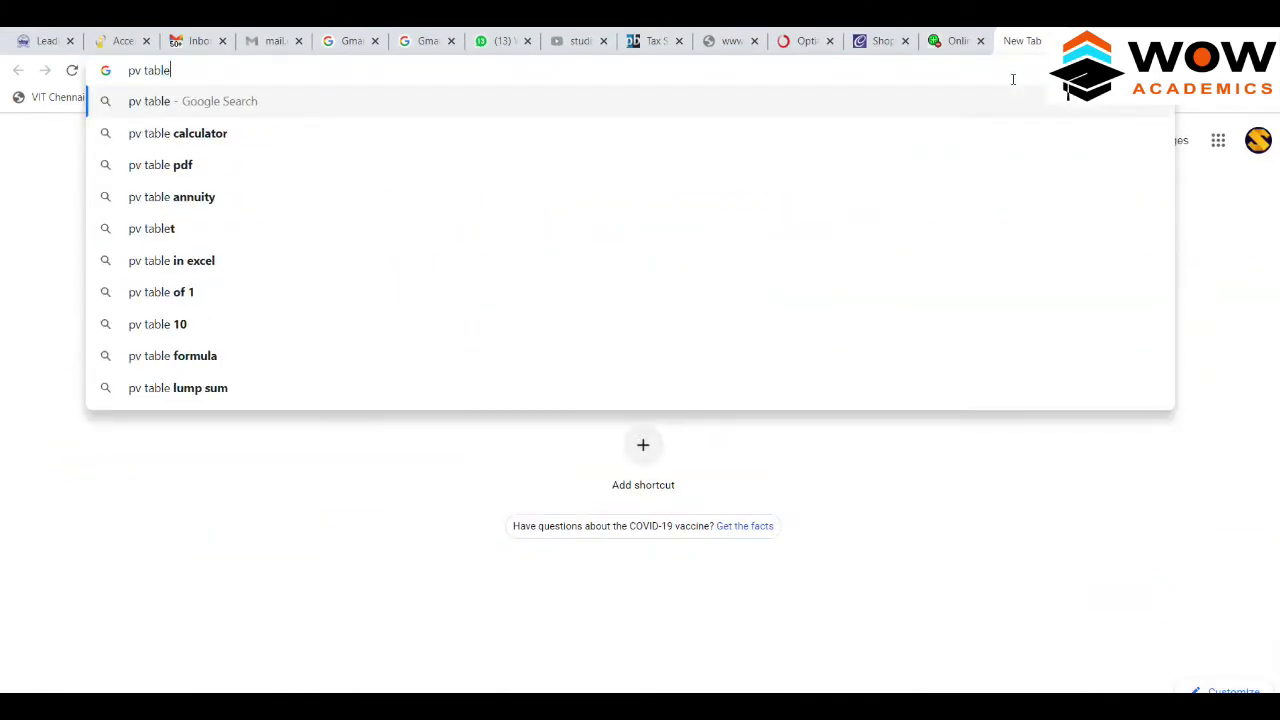
key(Return)
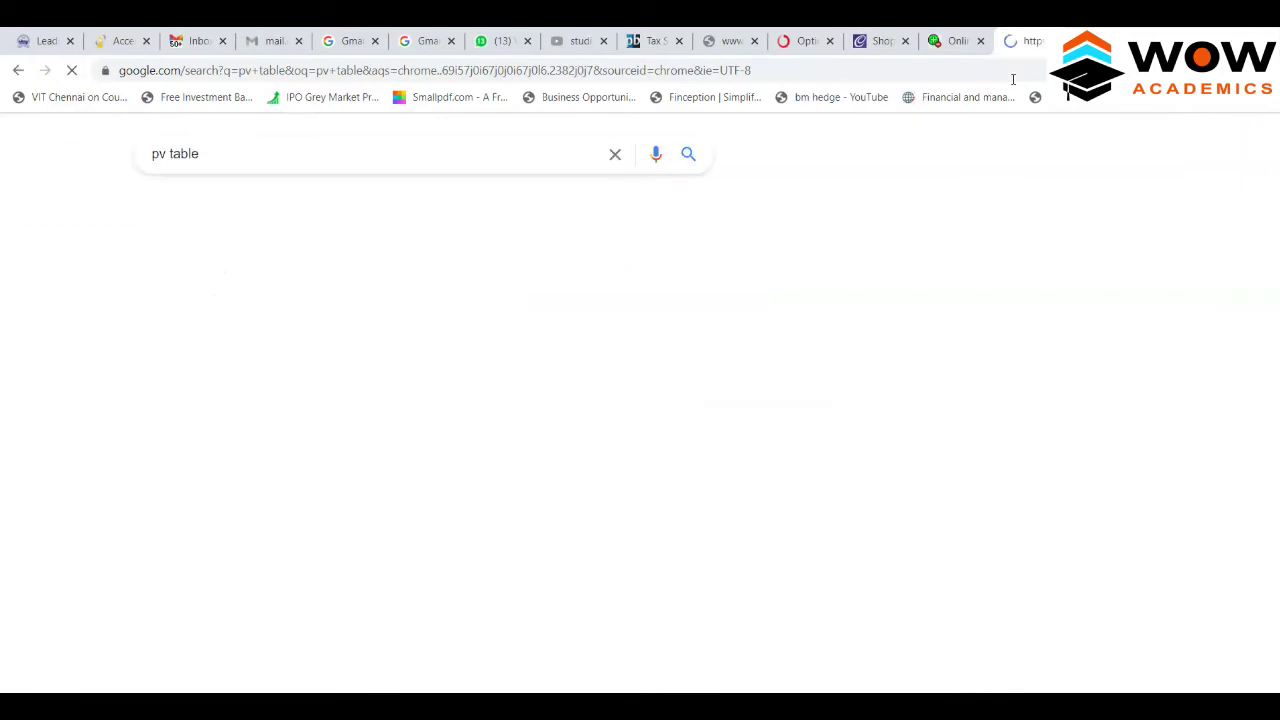
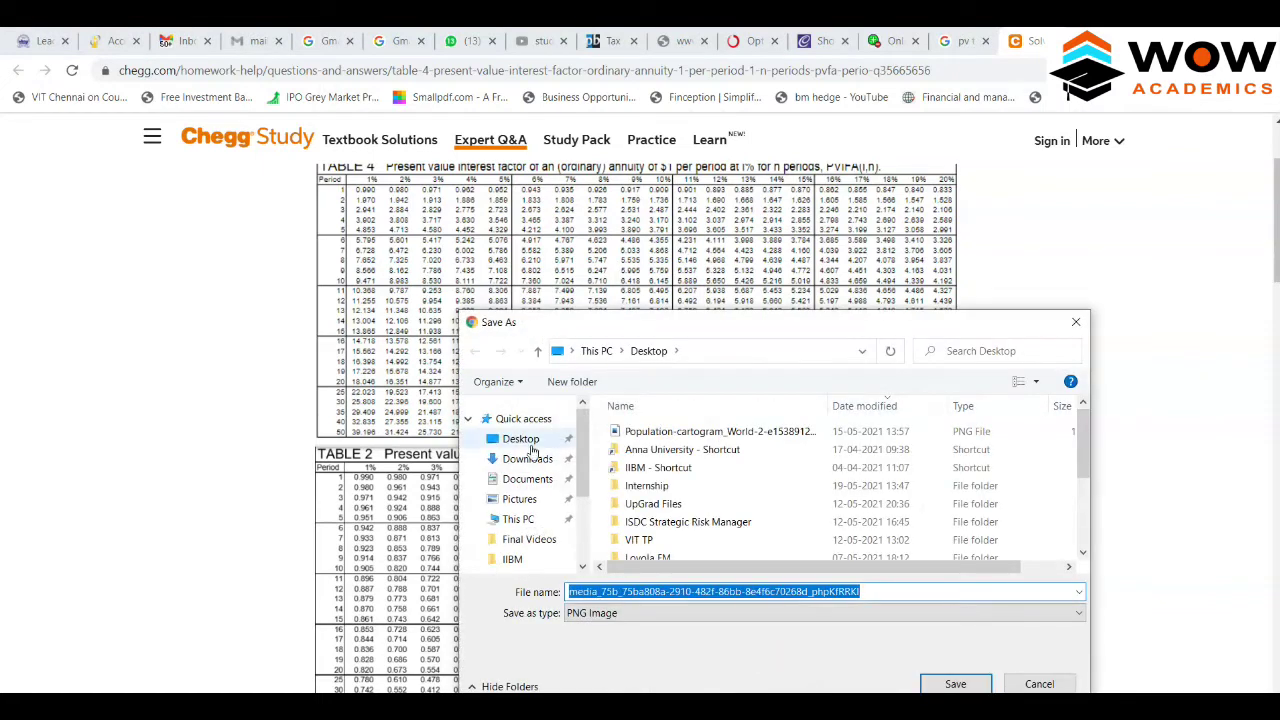
- Save the Table 4 annuity factor image to the Desktop as a PNG under its suggested name
click(528, 442)
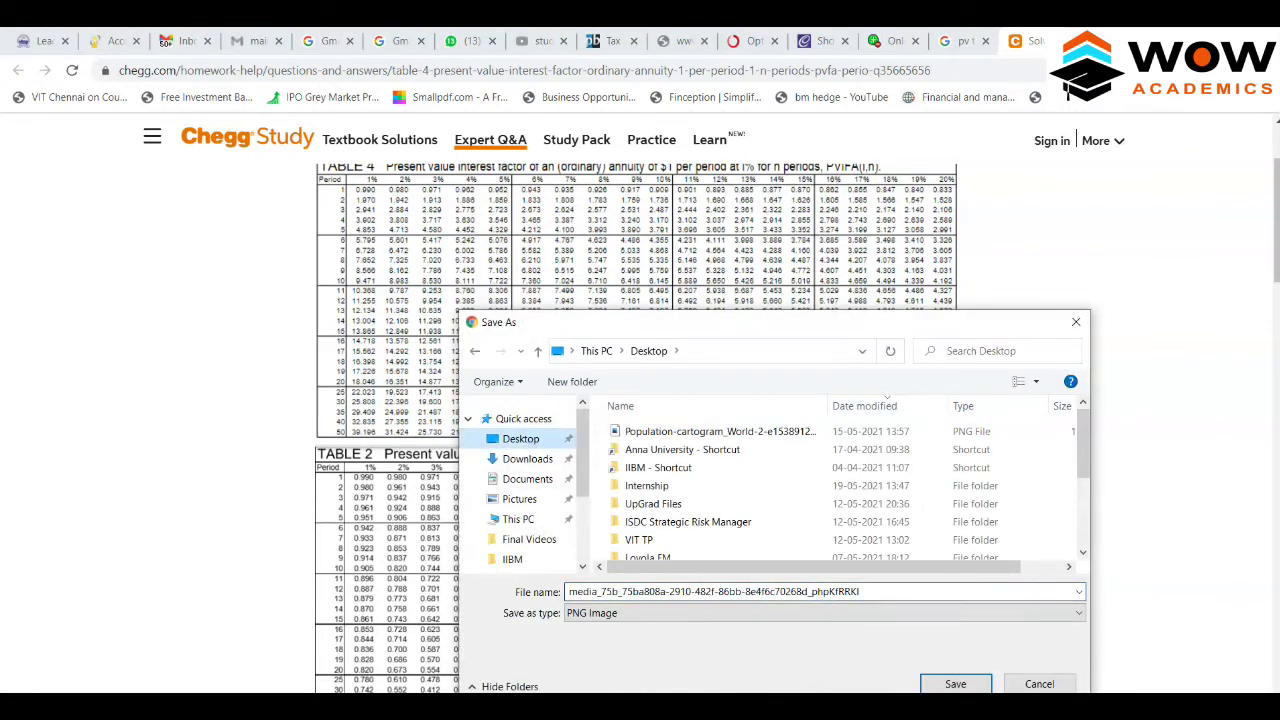
click(963, 686)
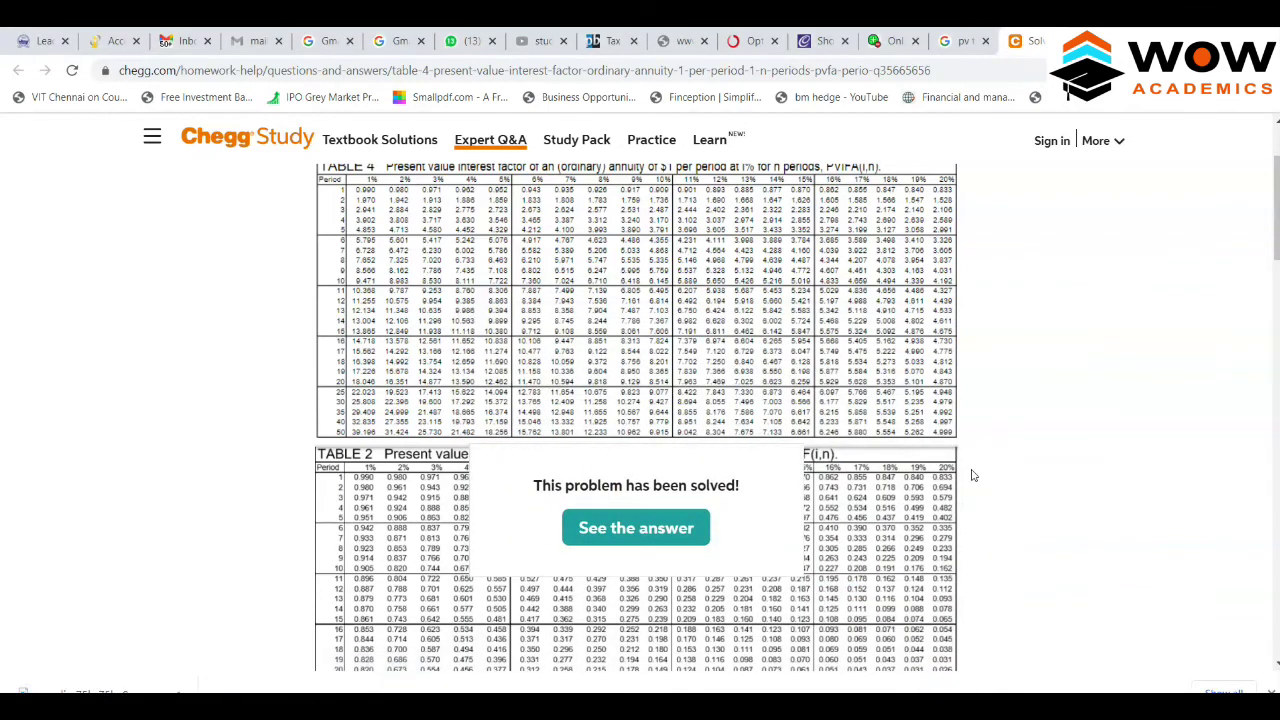
- Save the Table 2 present value interest factor image to the Desktop as a PNG named "PV Table"
scroll(973, 475, down, 3)
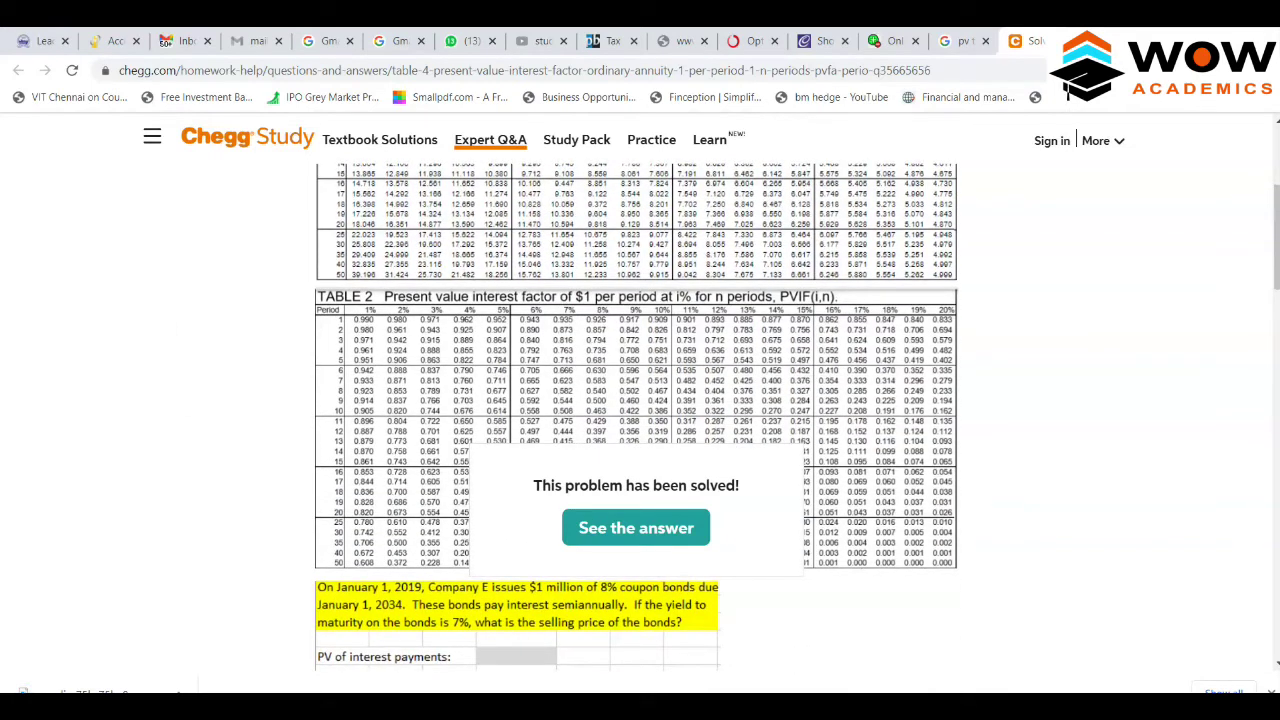
scroll(636, 416, up, 4)
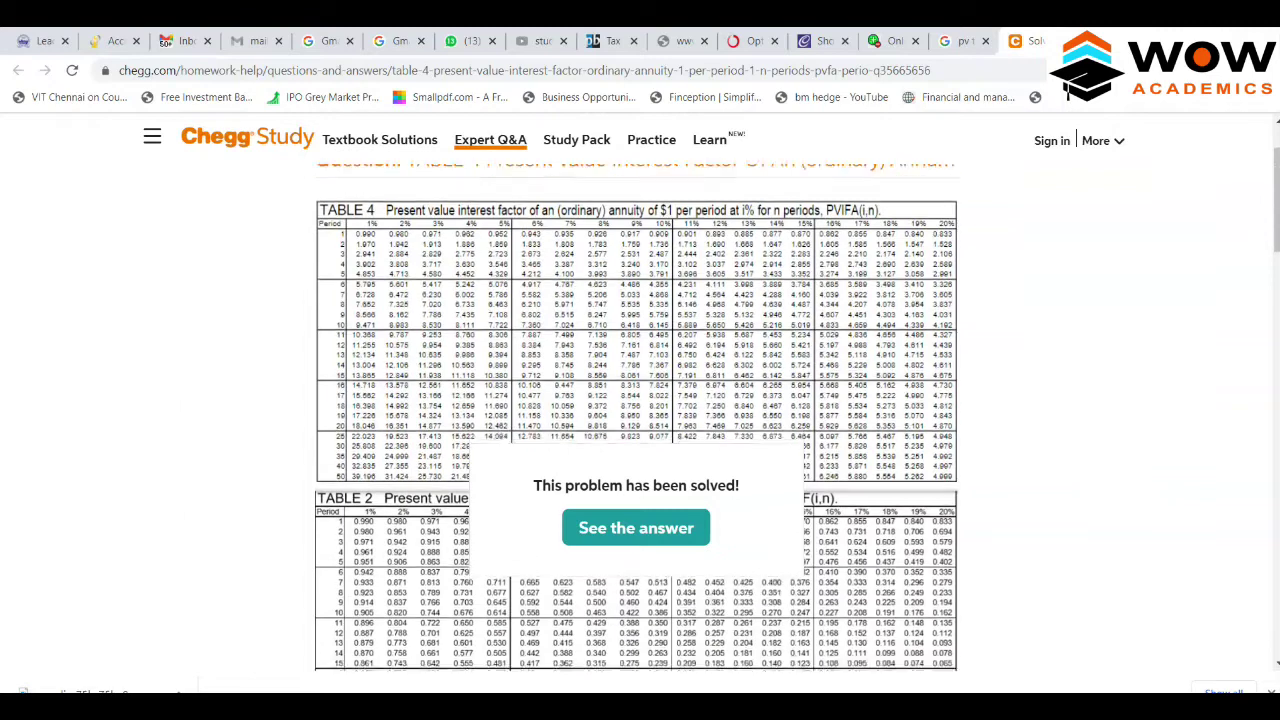
scroll(636, 416, down, 3)
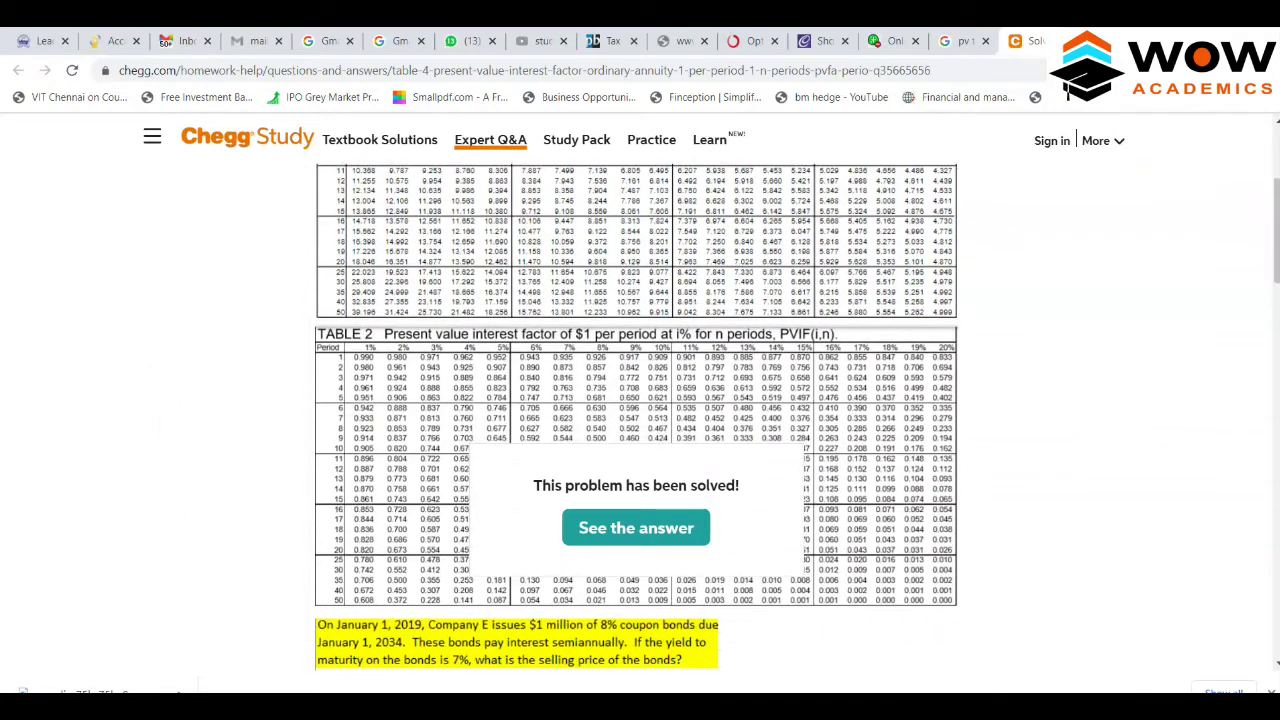
scroll(636, 416, up, 2)
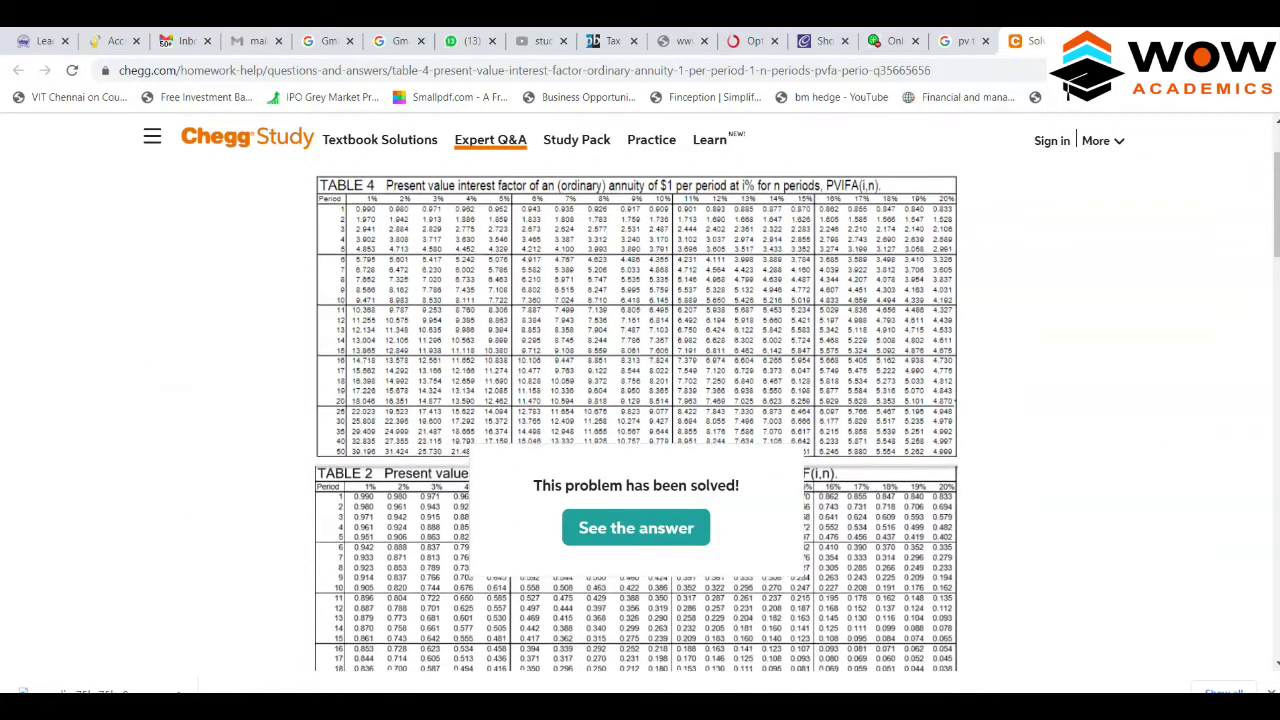
scroll(636, 416, down, 4)
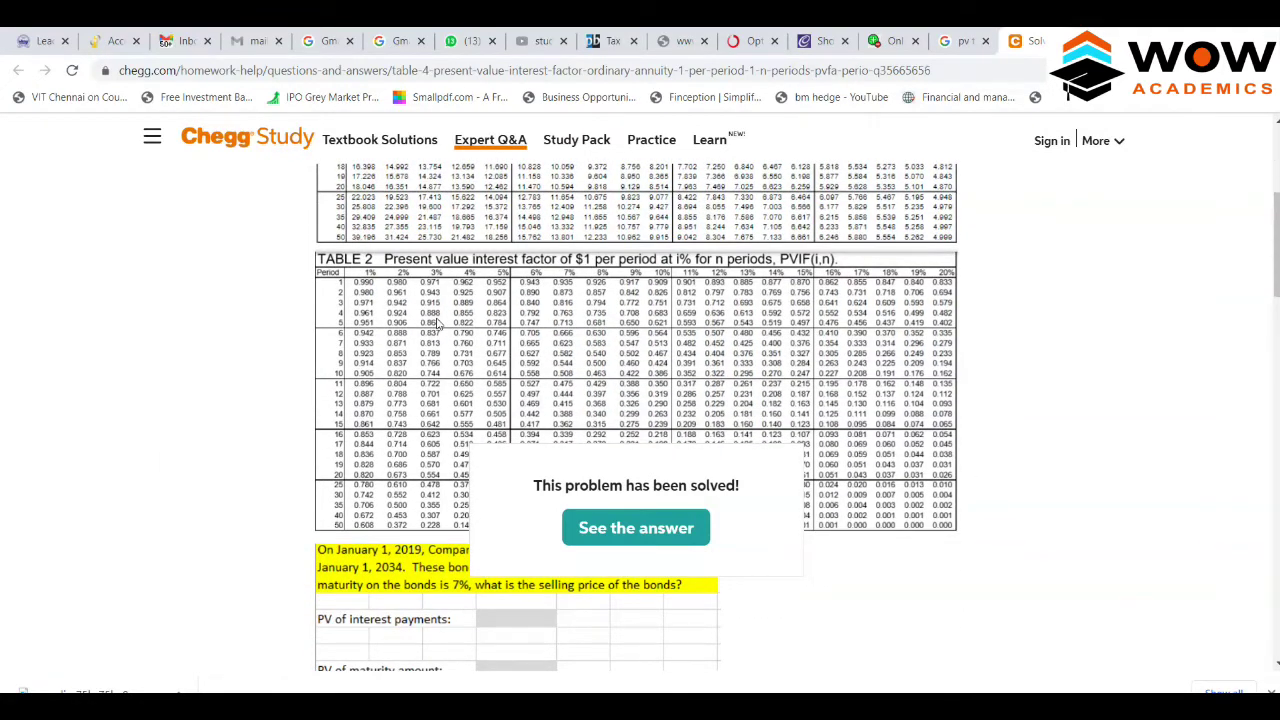
right_click(460, 322)
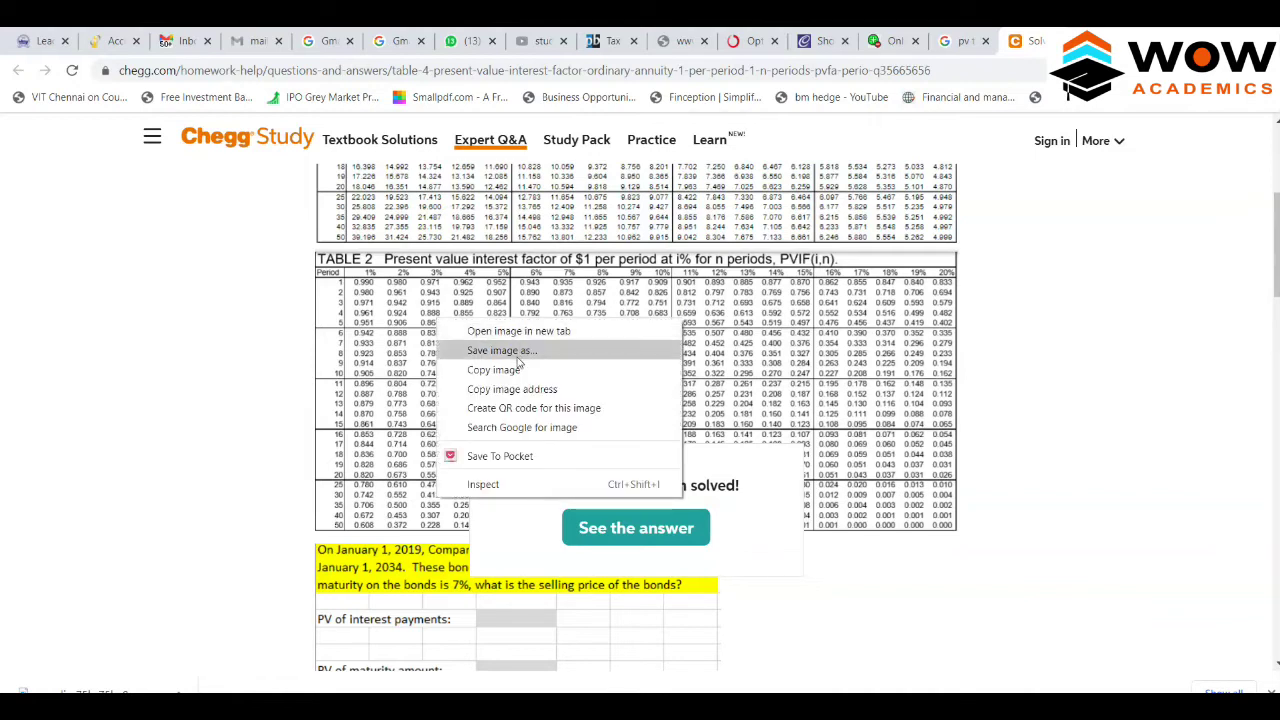
click(519, 358)
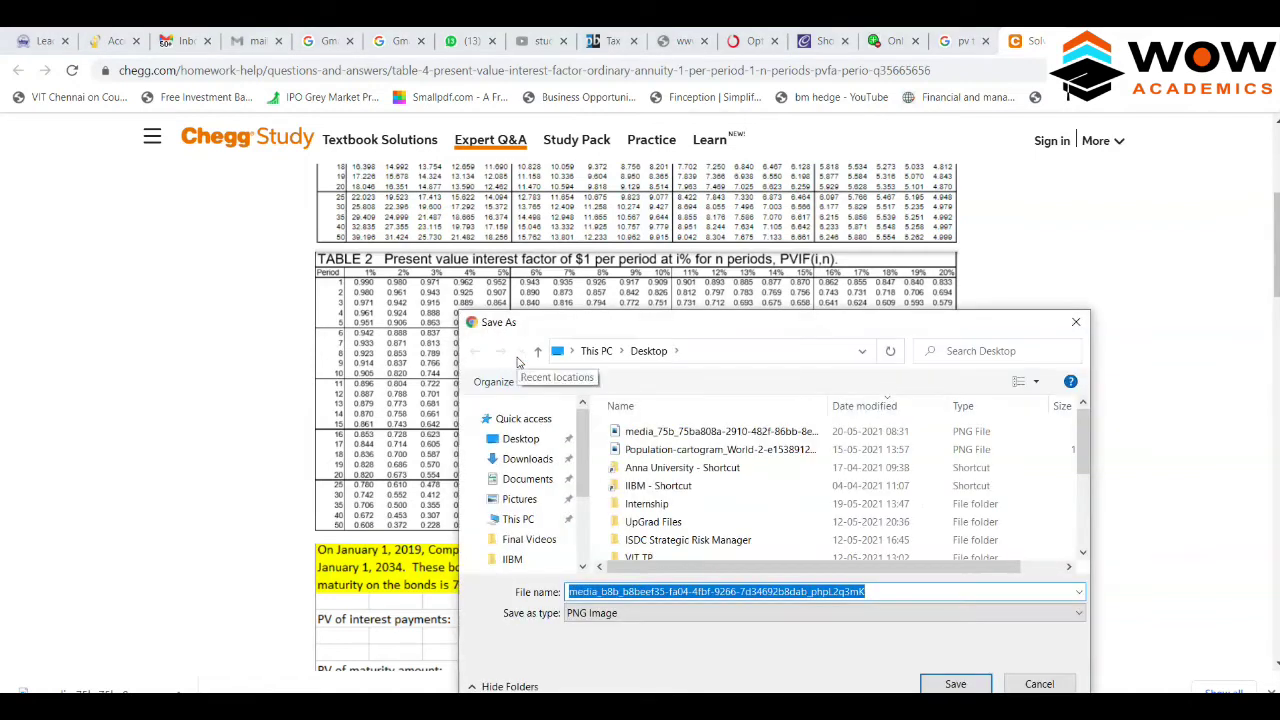
text(PV Table)
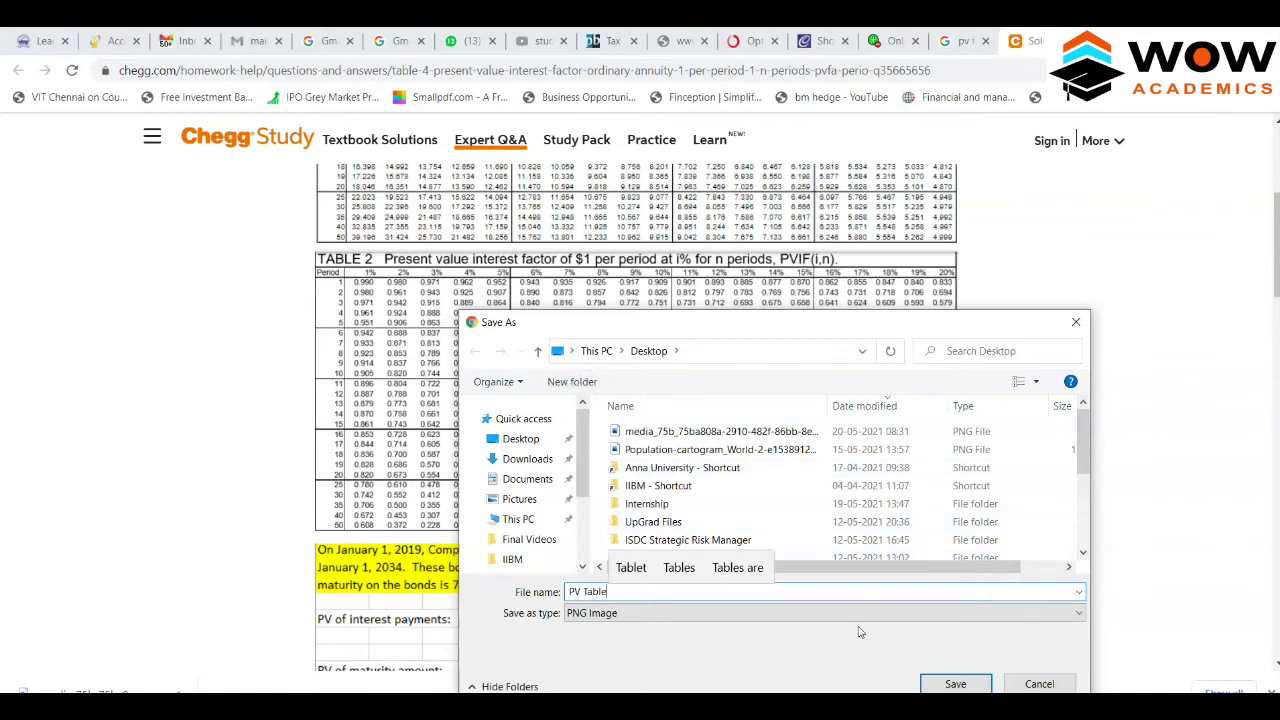
click(956, 684)
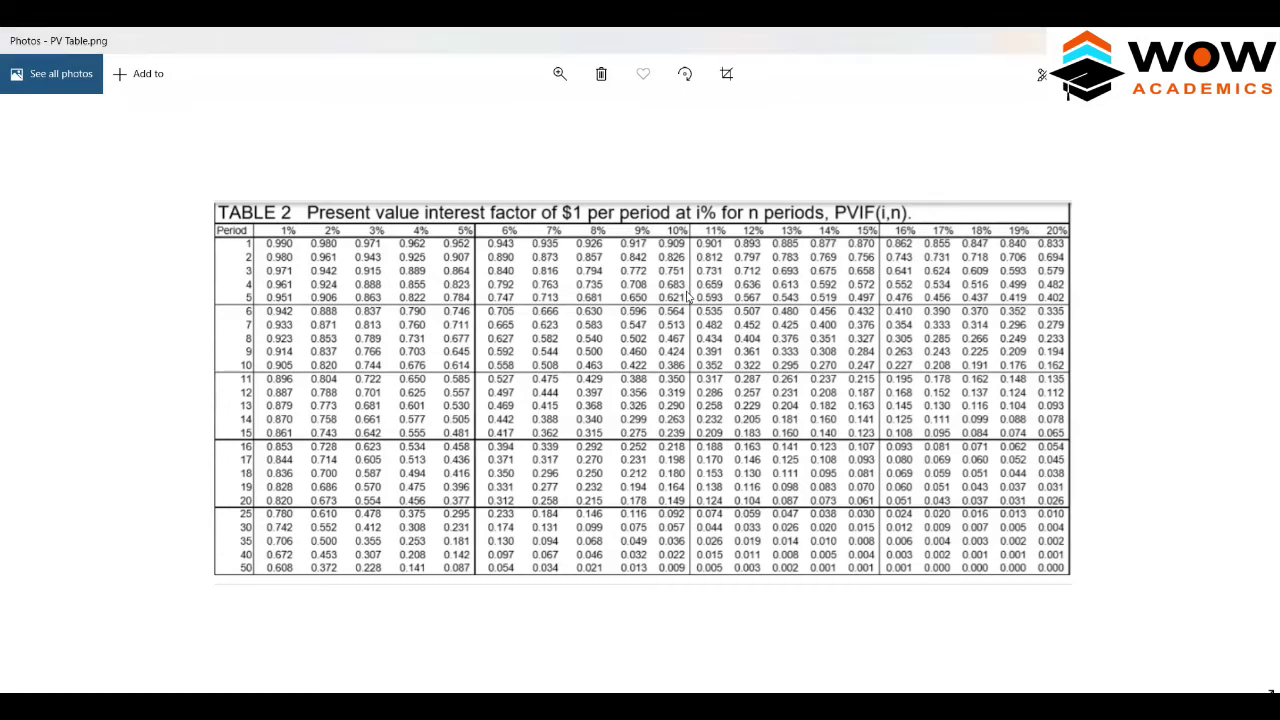
- Enlarge PV Table.png in Photos and compare its 10% column for periods 1 to 5 with Excel's discount factors in column P
scroll(688, 297, up, 3)
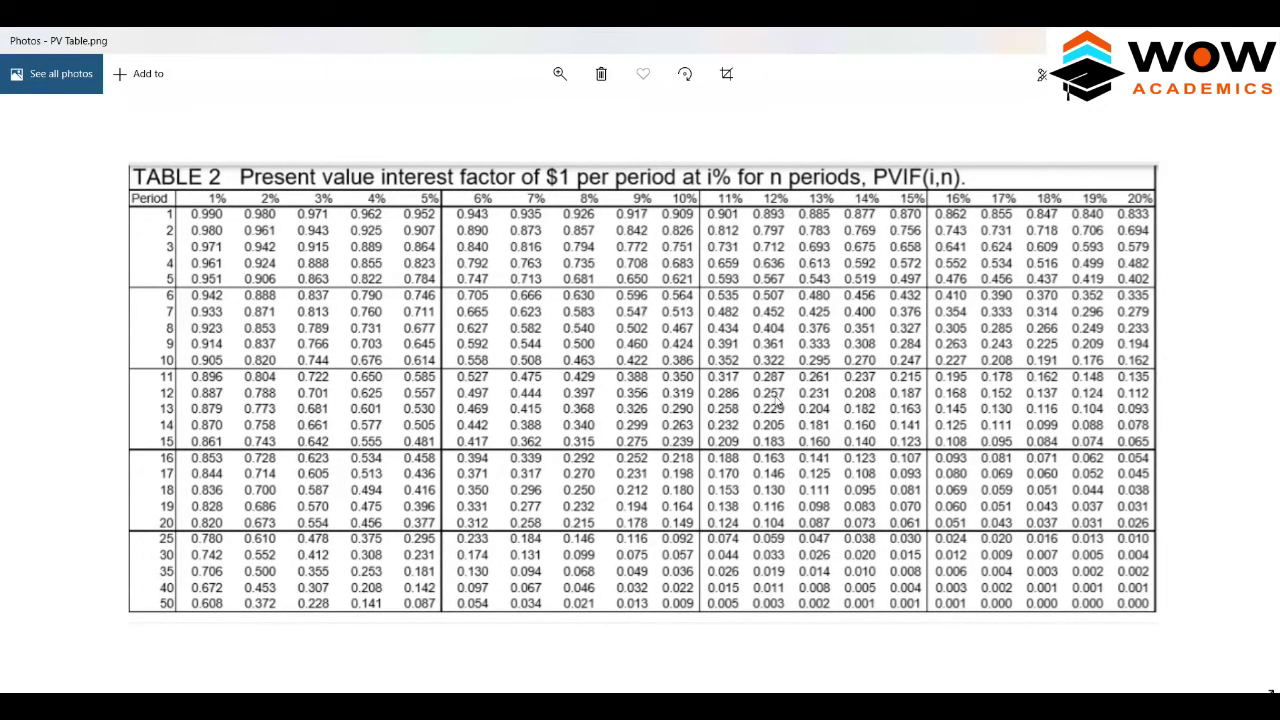
key(alt+Tab)
key(alt+Tab)
key(alt+Tab)
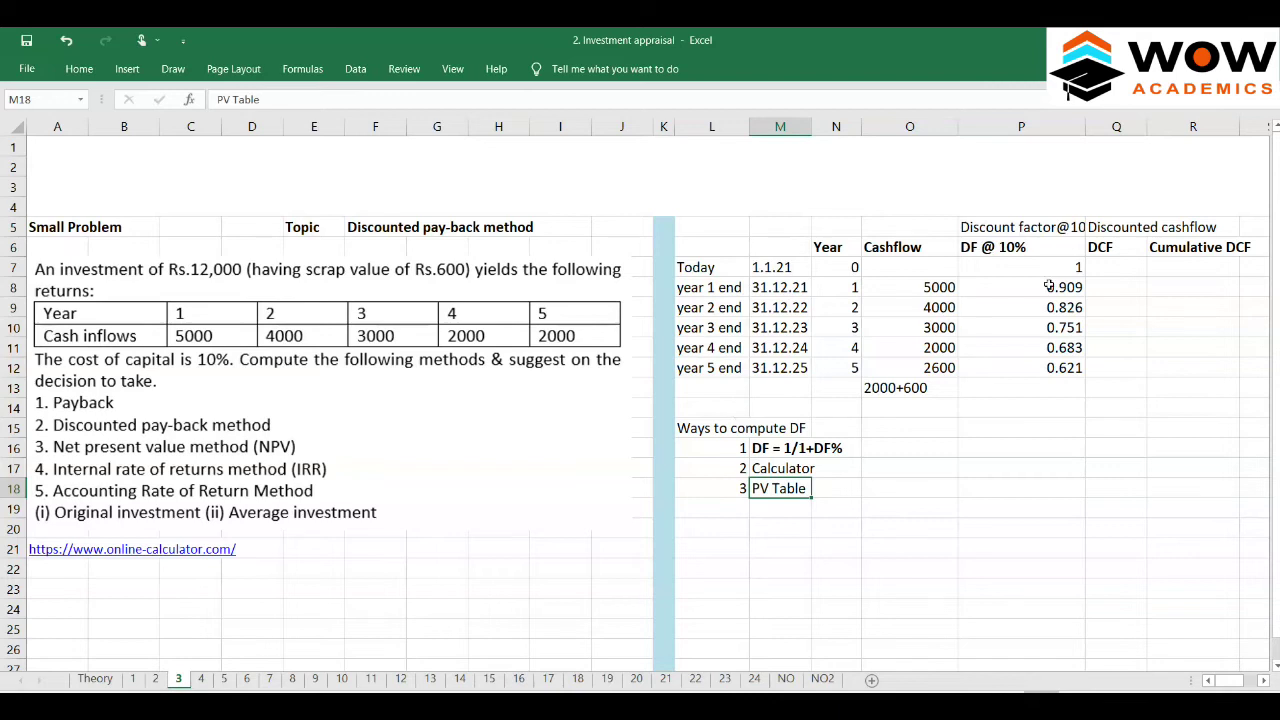
- Switch to Photos and capture the PV table's 10% column for periods 1 to 5 with the Snipping Tool
key(alt+Tab)
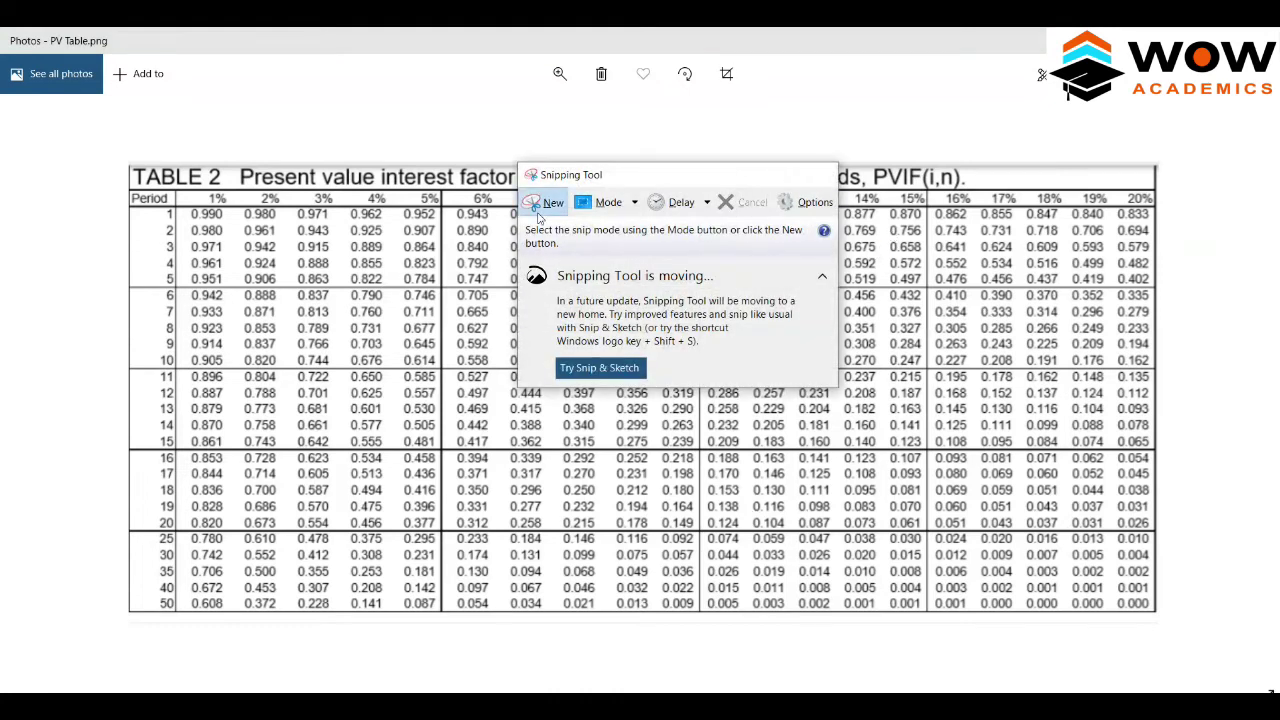
click(545, 203)
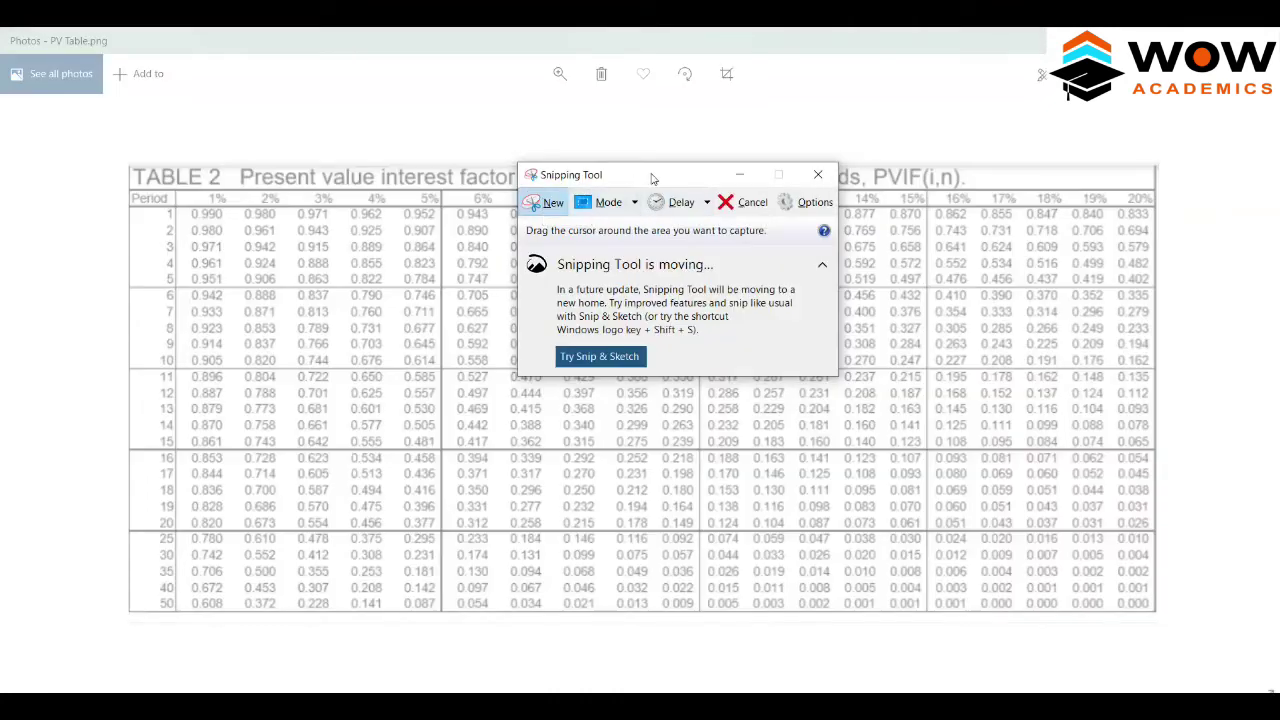
drag(628, 177, 324, 160)
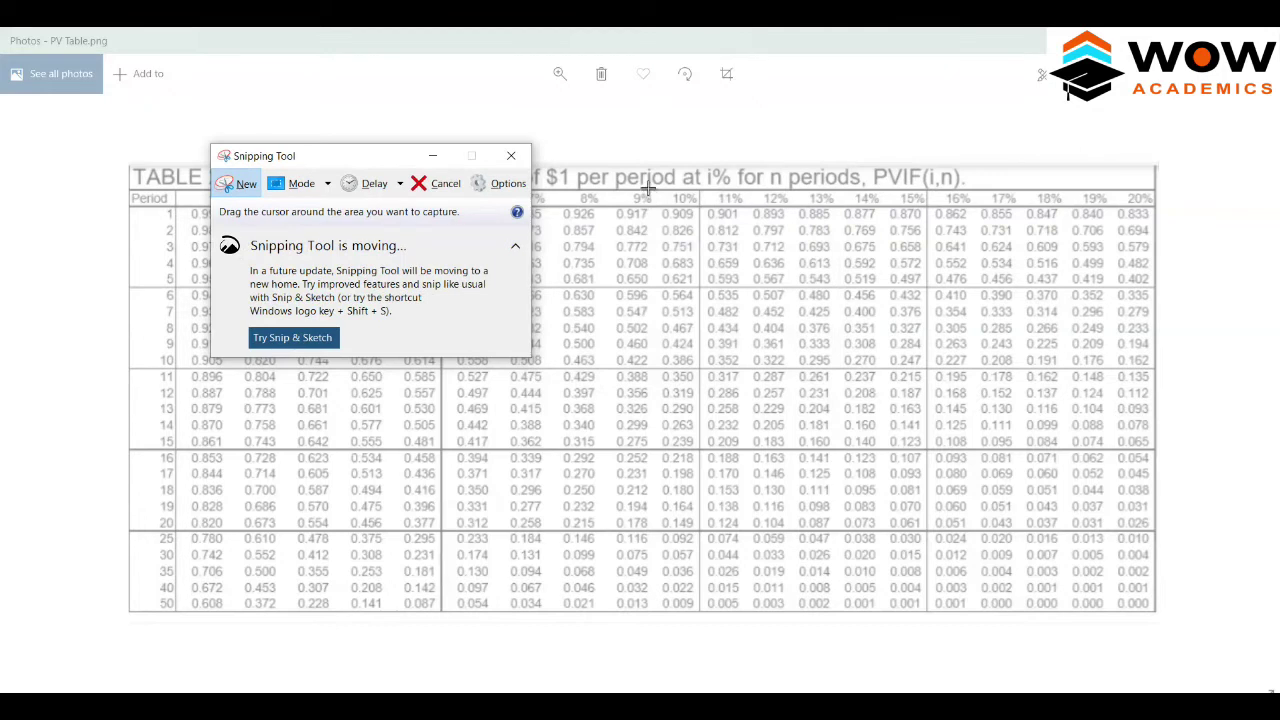
drag(648, 184, 707, 295)
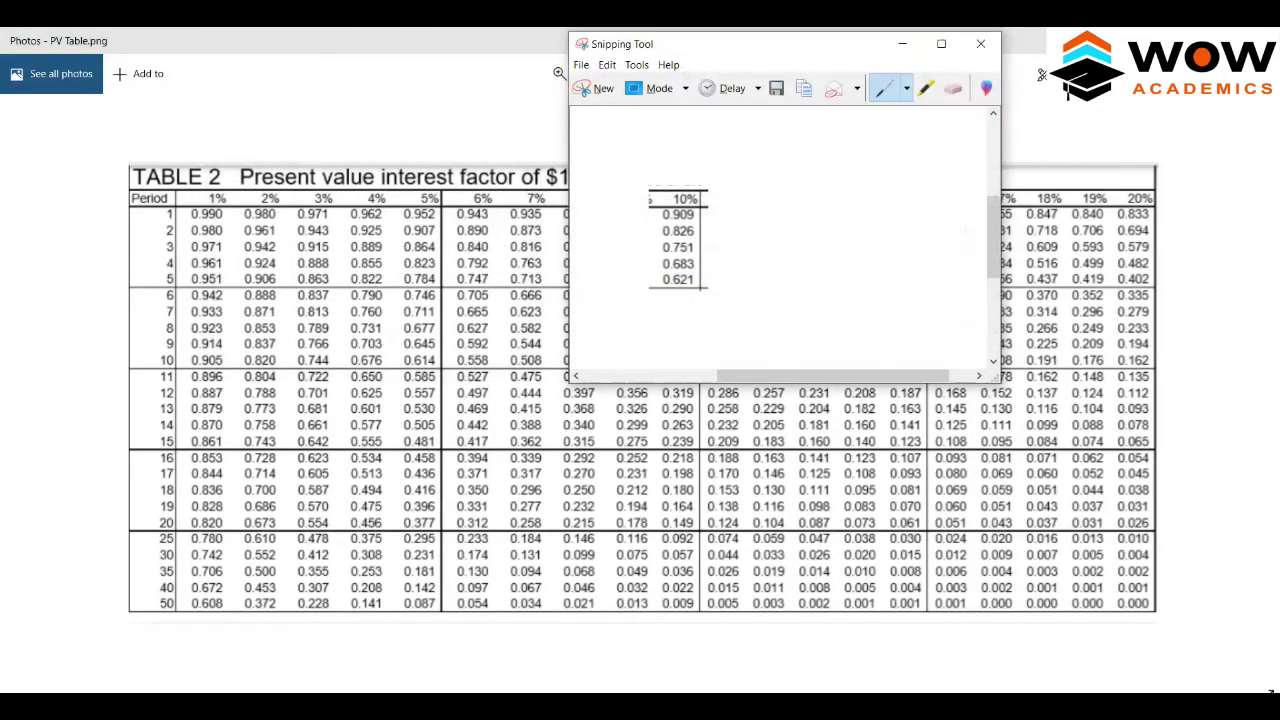
click(902, 43)
- Paste the captured 10% column into sheet 3 in Excel and place the picture beside the DF @ 10% values
key(alt+Tab)
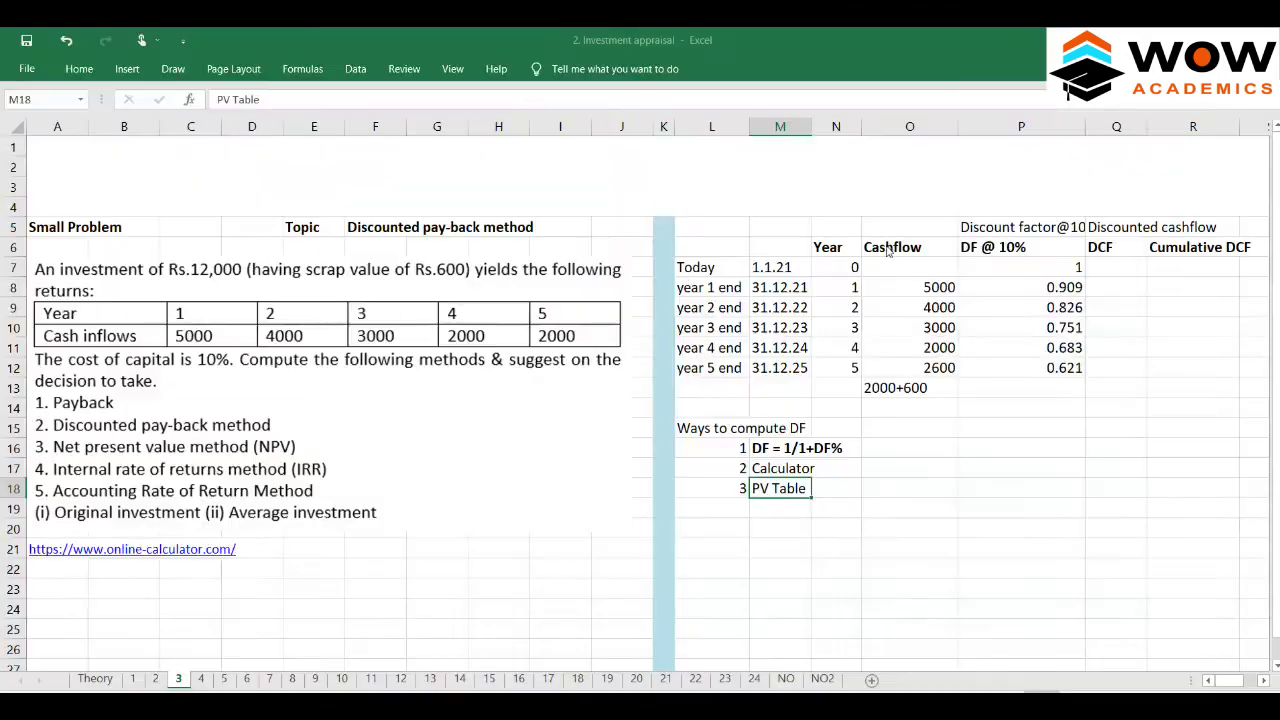
click(908, 428)
key(ctrl+v)
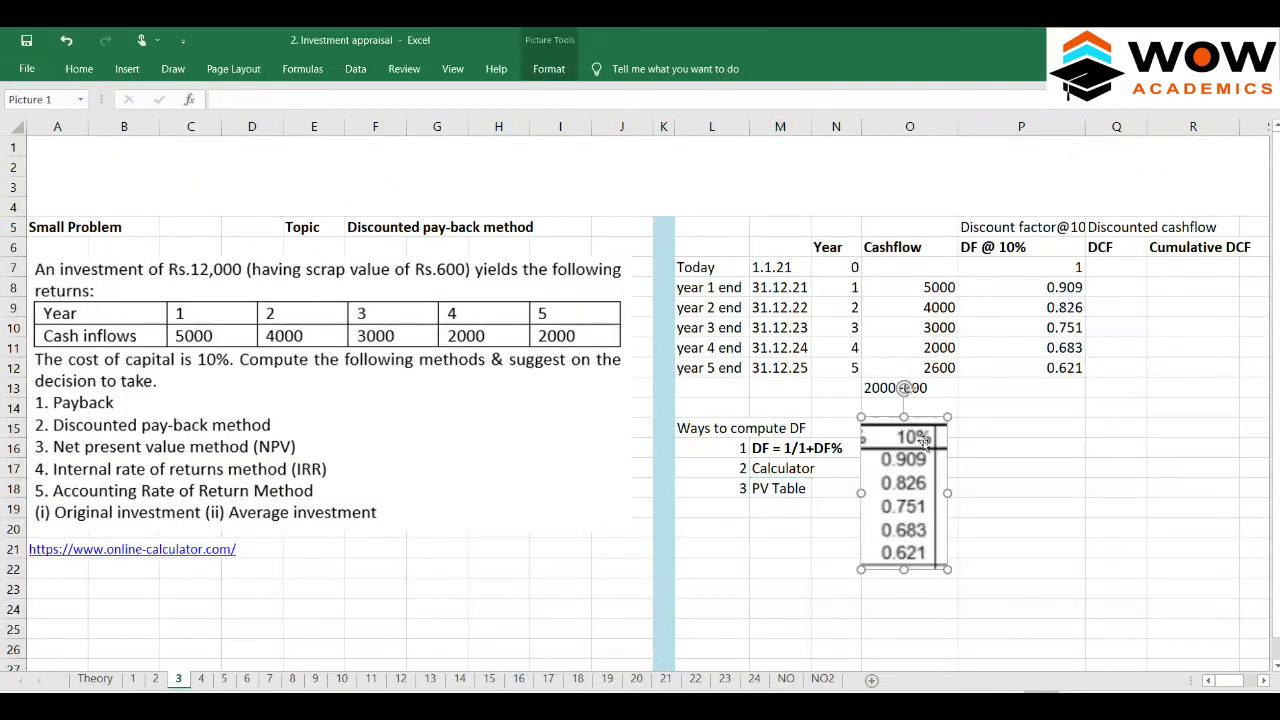
drag(925, 460, 1162, 284)
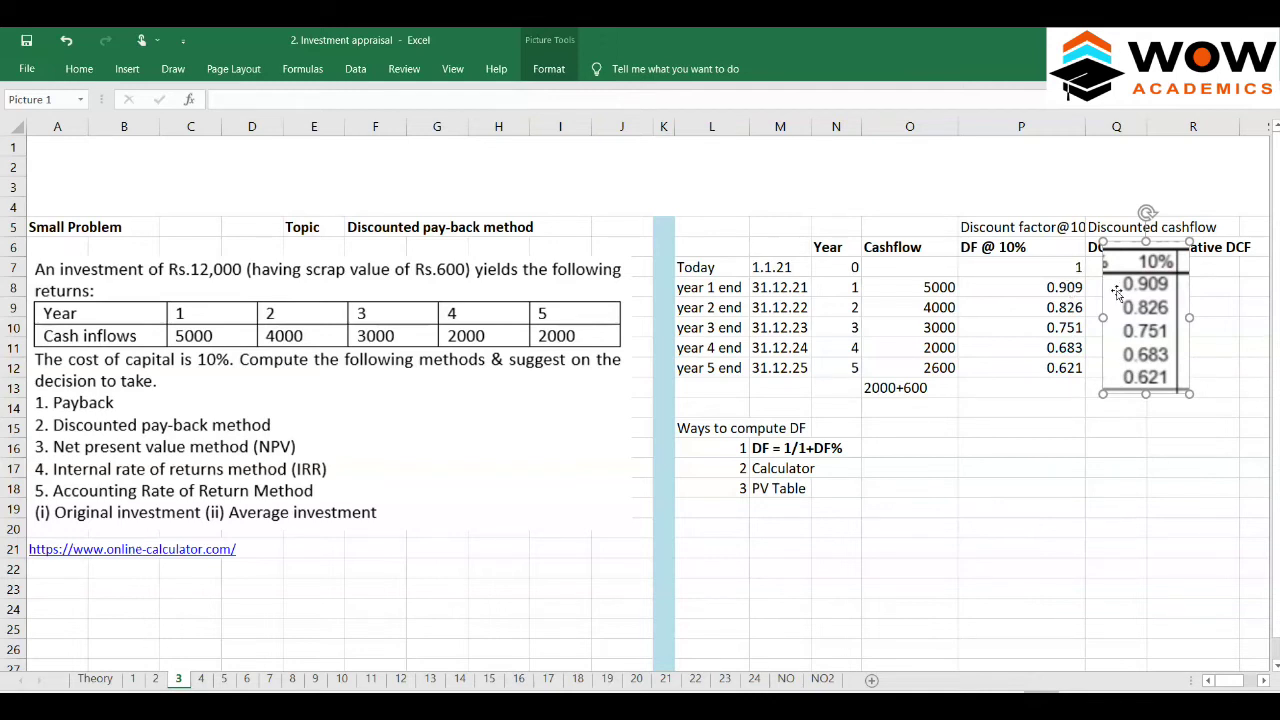
- Recheck the PV table in Photos, return to Excel, and move the 10% column picture down to about row 24 across columns O and P
key(alt+Tab)
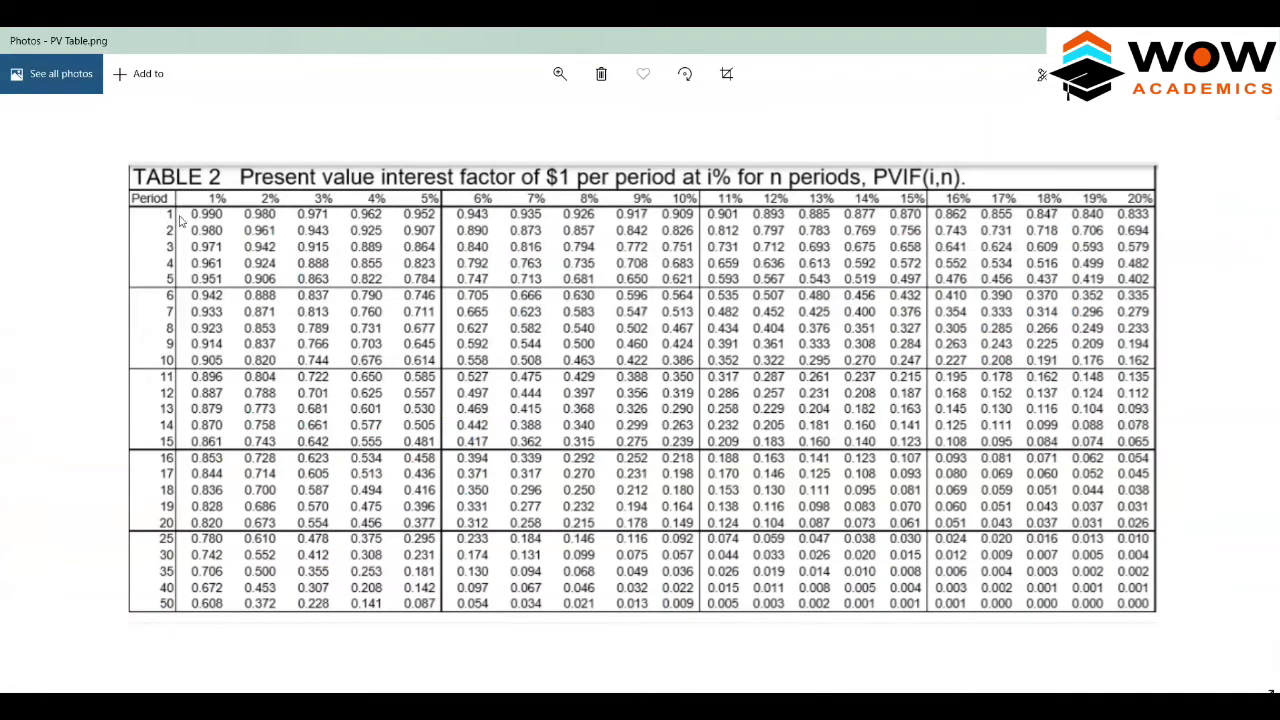
key(alt+Tab)
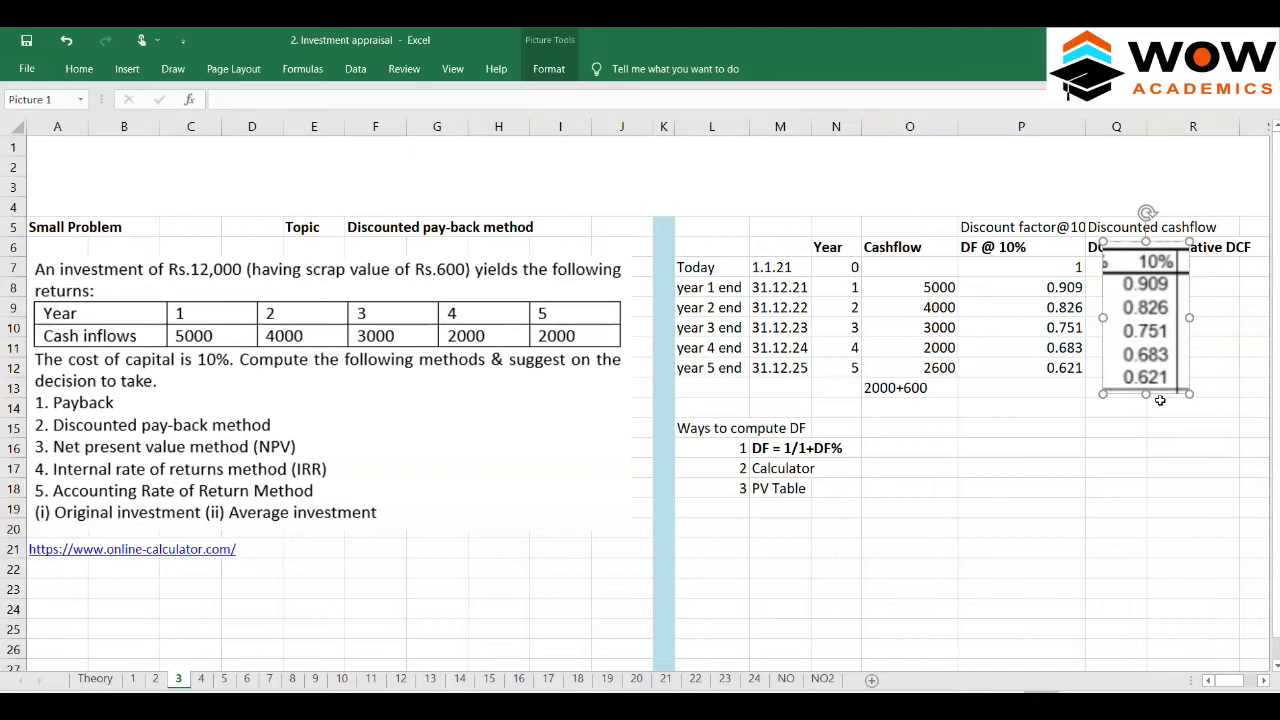
drag(1150, 335, 944, 660)
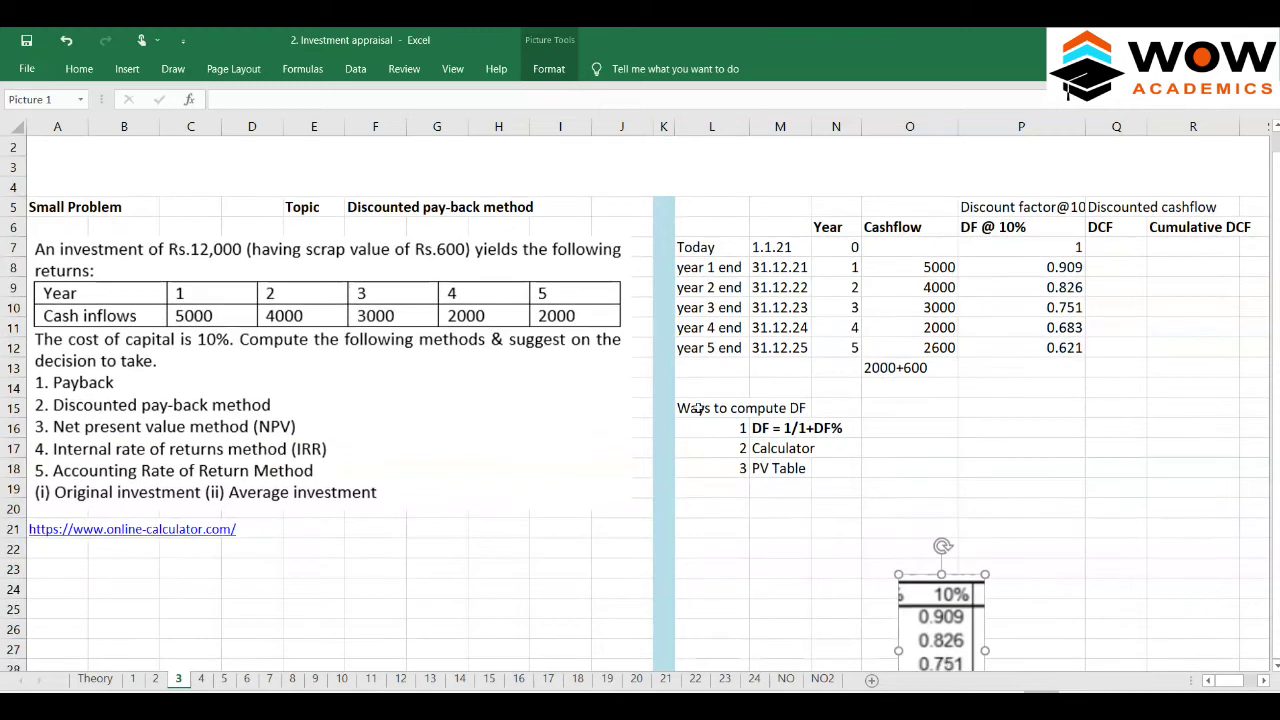
- Bold the heading "Ways to compute DF" and move the whole list from L15:M18 down to L24:M27
click(697, 408)
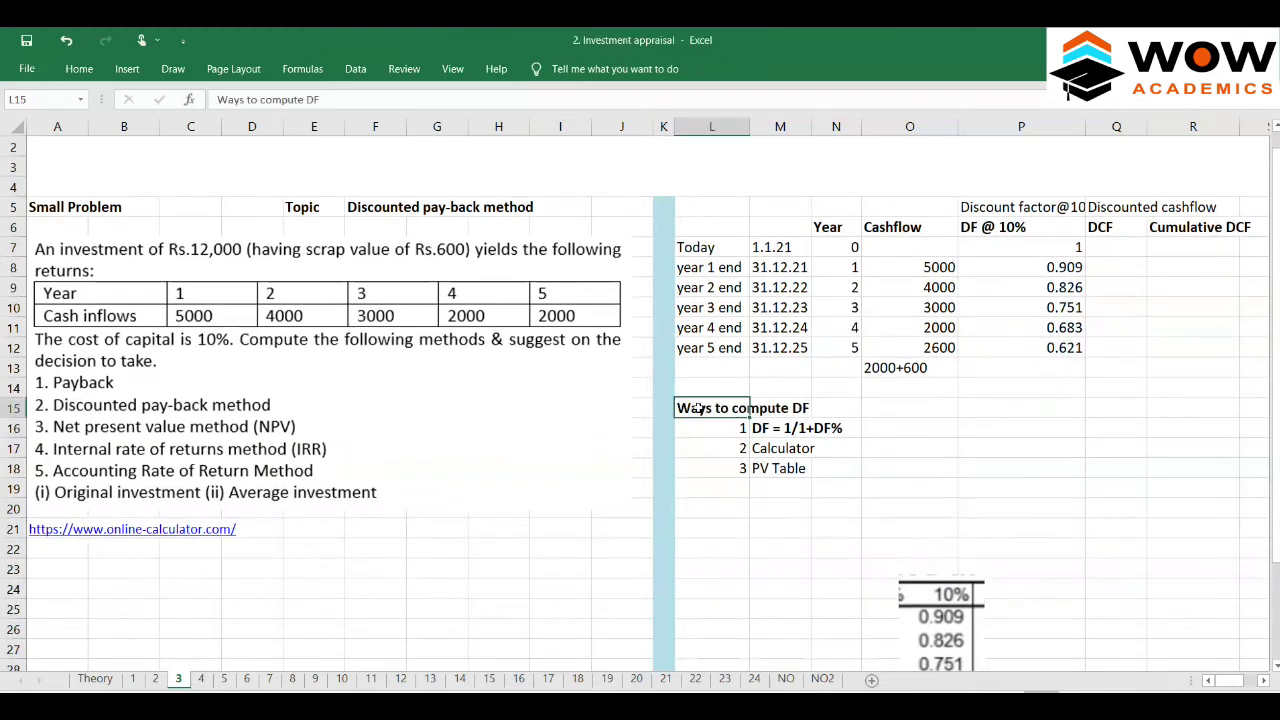
key(shift+Down)
key(shift+Down)
key(shift+Down)
key(shift+Right)
key(ctrl+c)
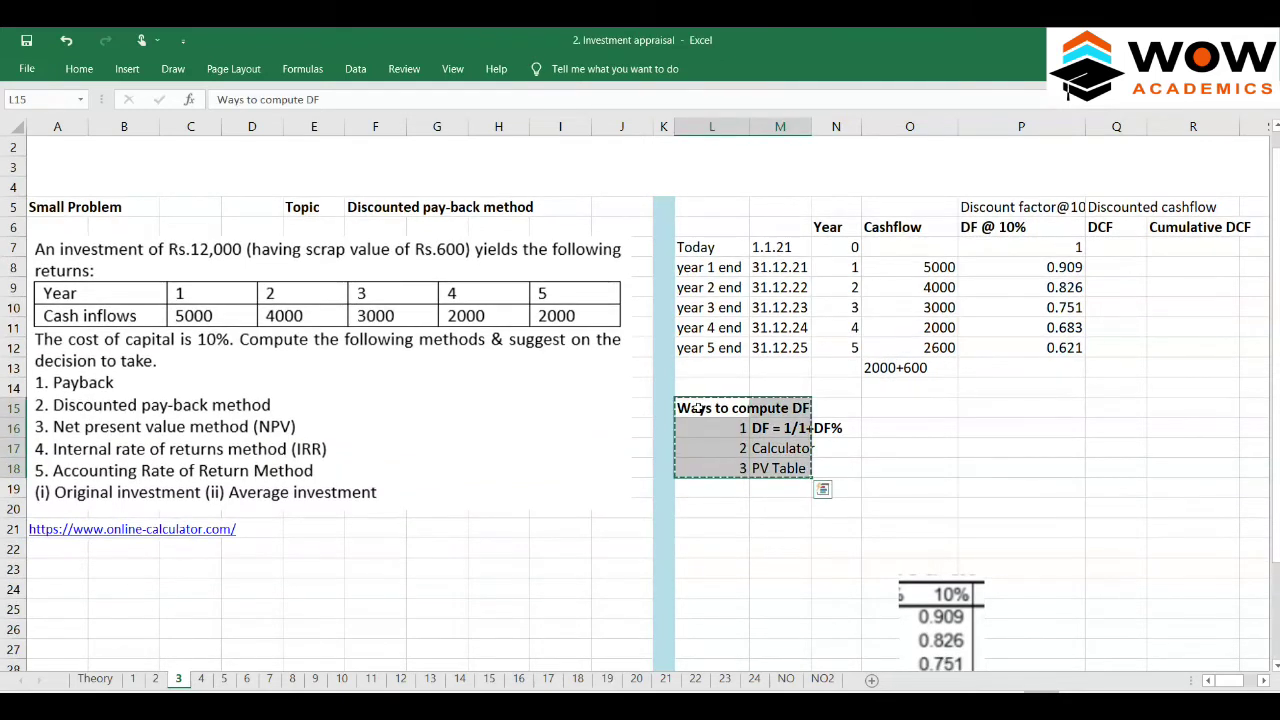
key(ctrl+Down)
key(Down)
key(Down)
key(Down)
key(Down)
key(Down)
key(Down)
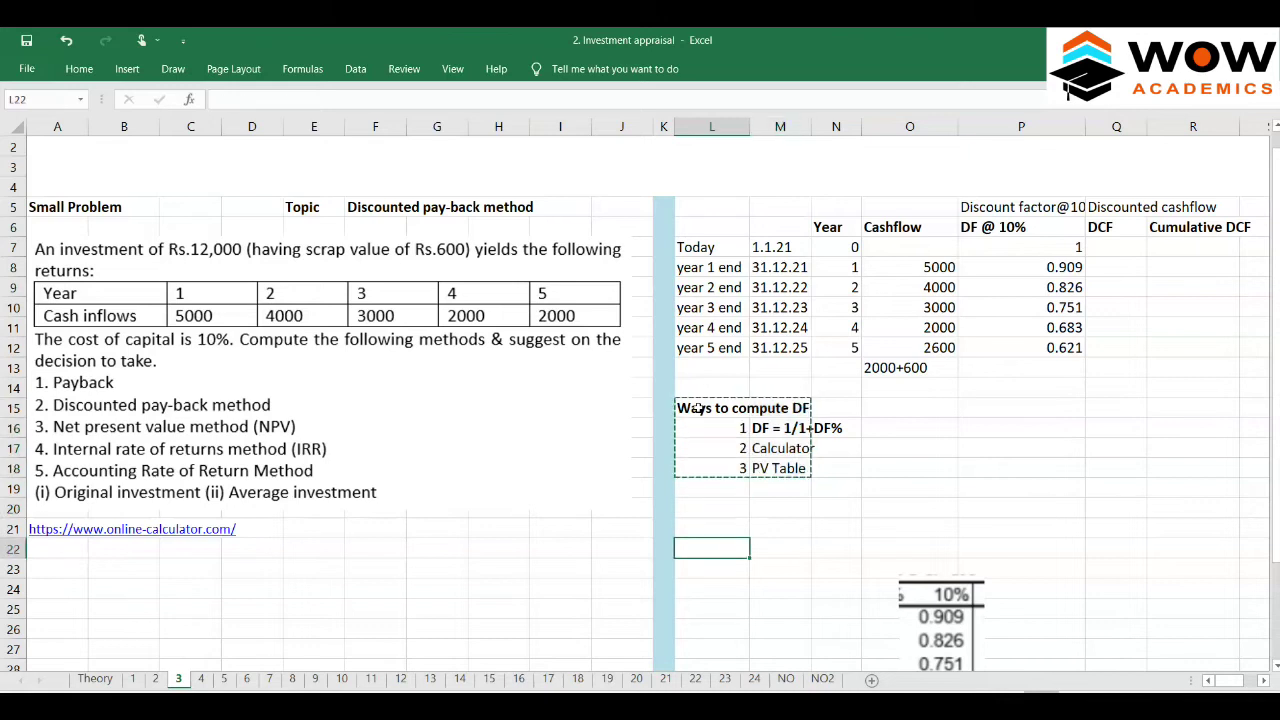
key(ctrl+v)
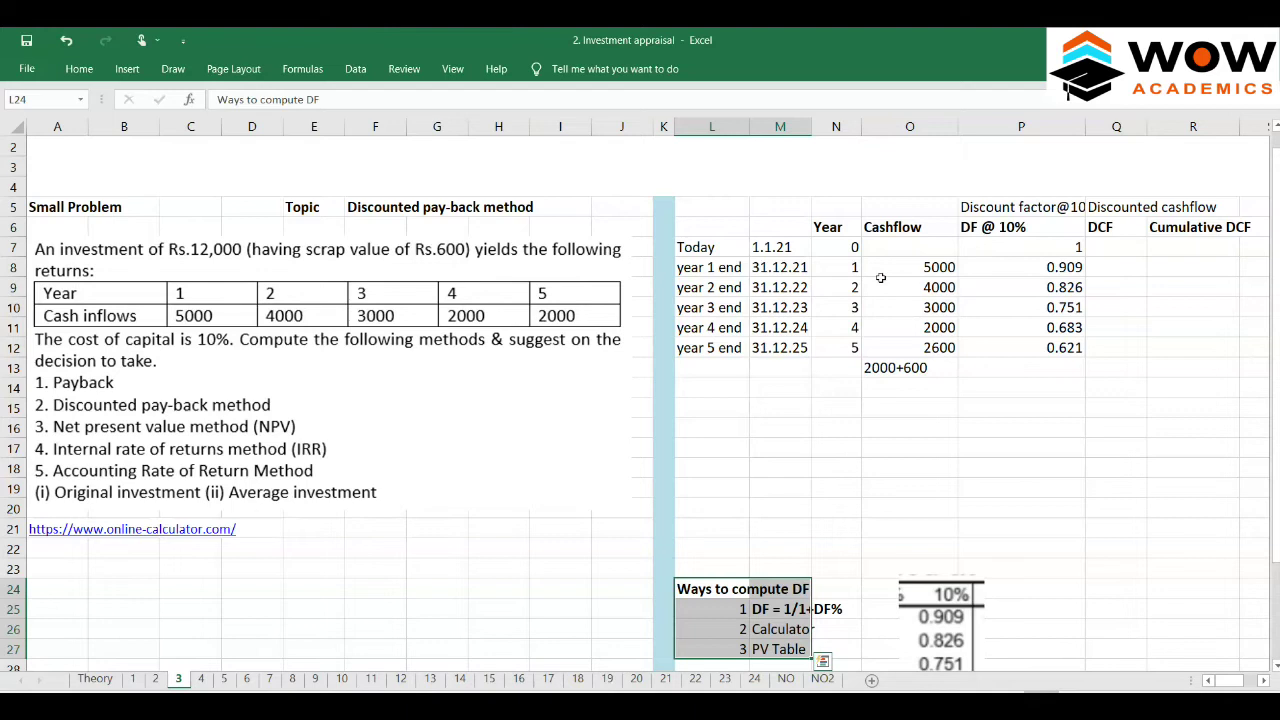
click(734, 259)
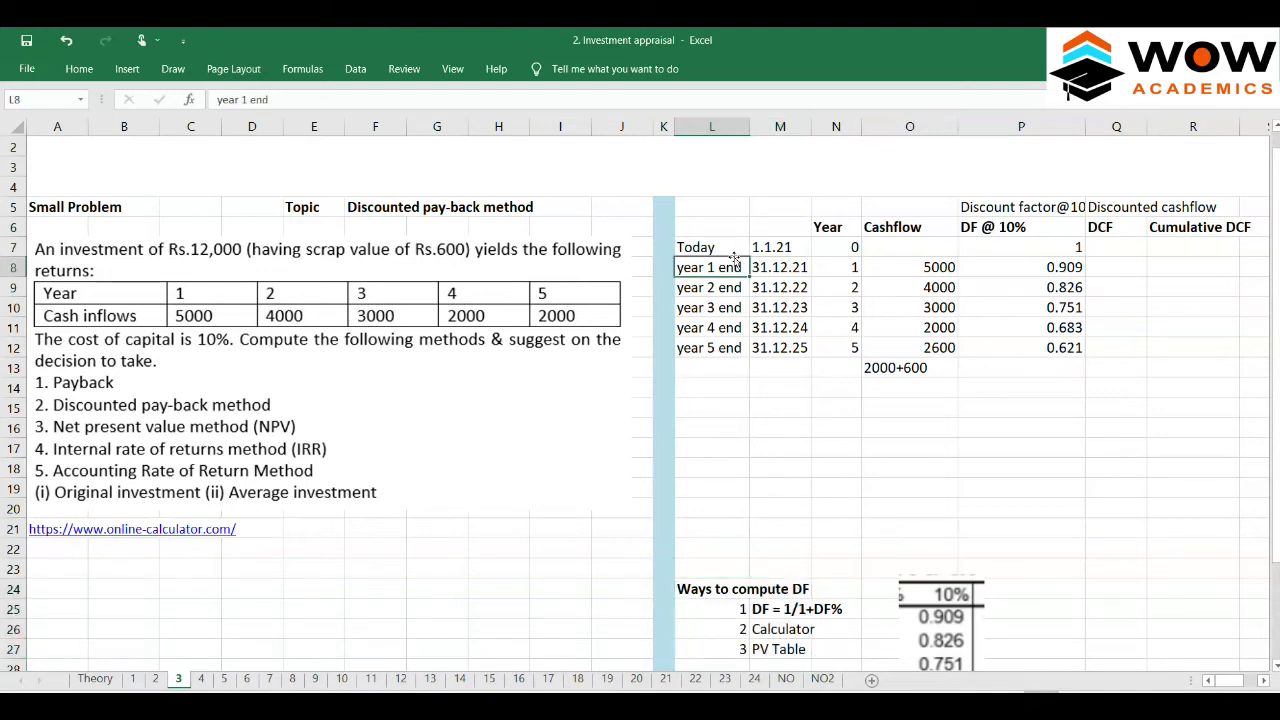
- Enter the year 1 discounted cashflow formula =O8*P8 in cell Q8
click(1101, 262)
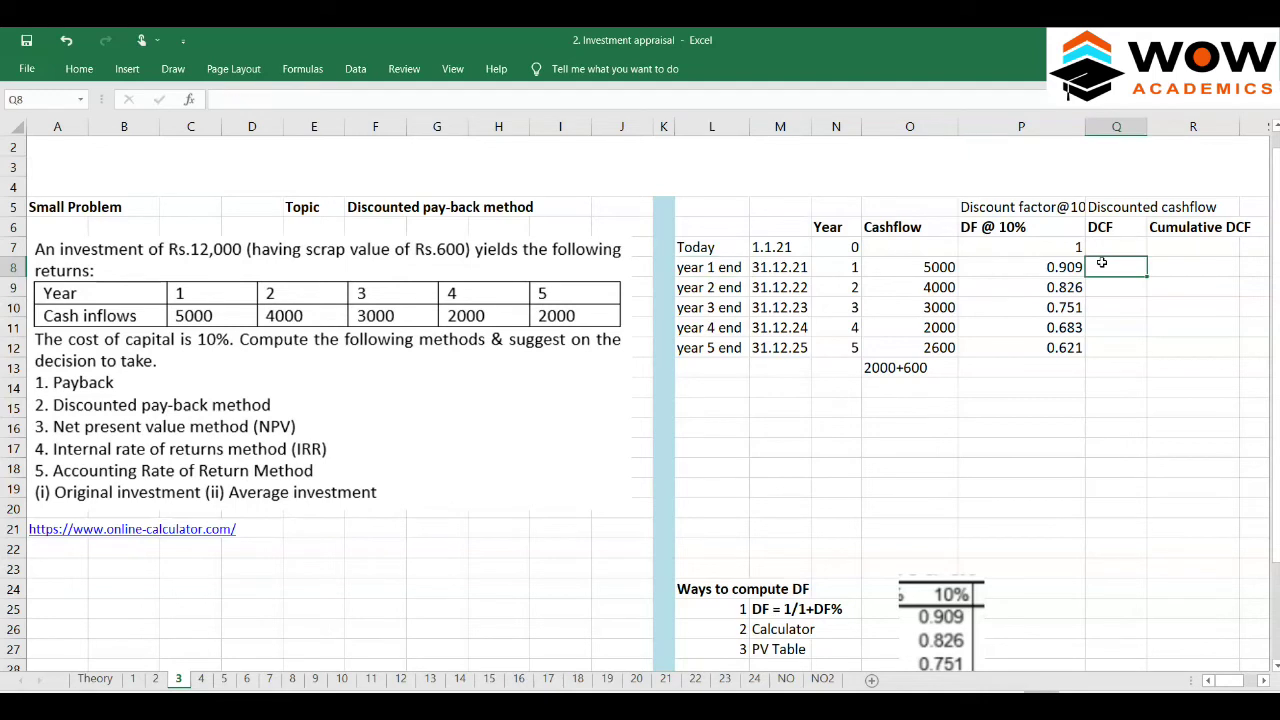
text(=)
key(Left)
key(Left)
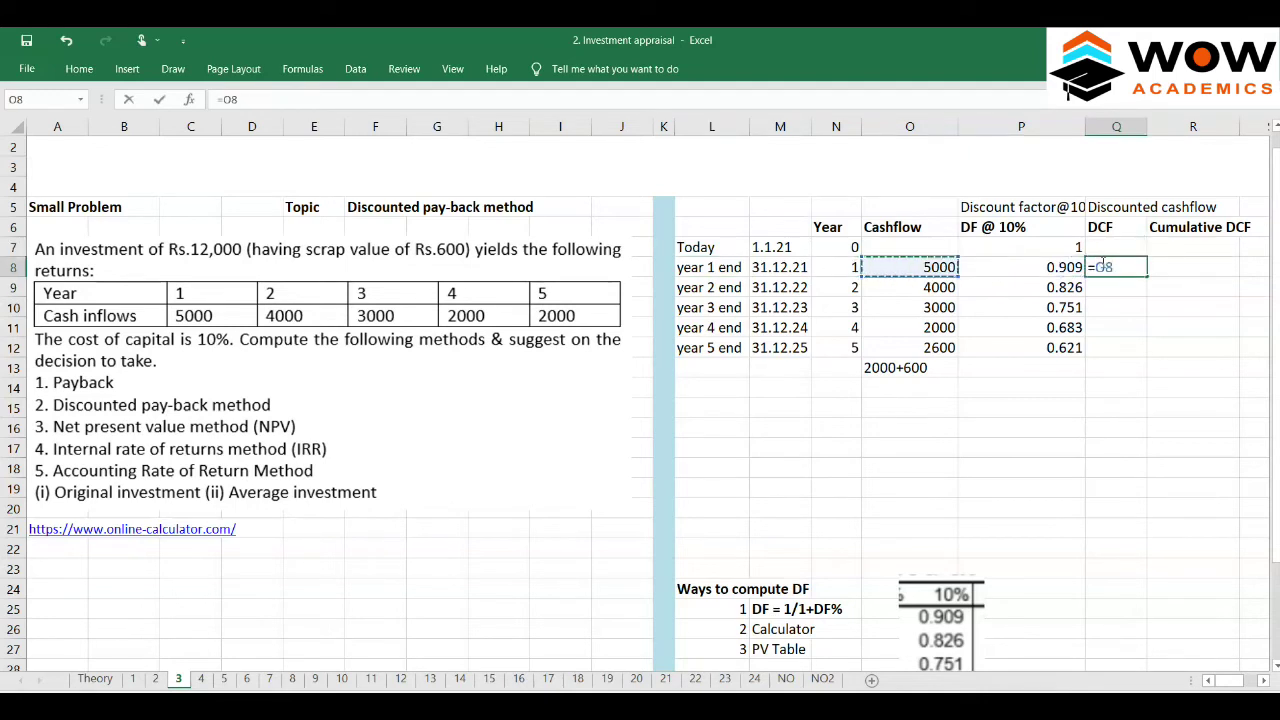
text(*)
key(Left)
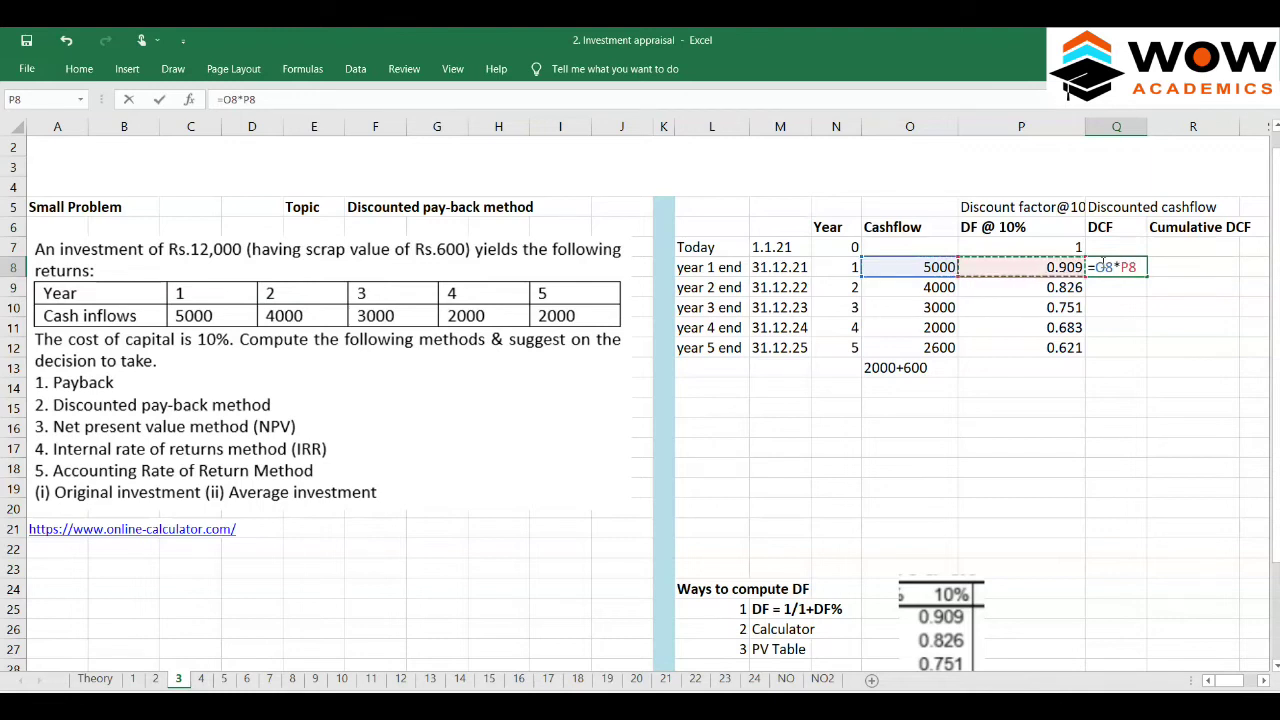
key(Return)
- Copy the DCF formula from Q8 into Q9:Q12 and check which cells the year 5 formula references
click(1101, 263)
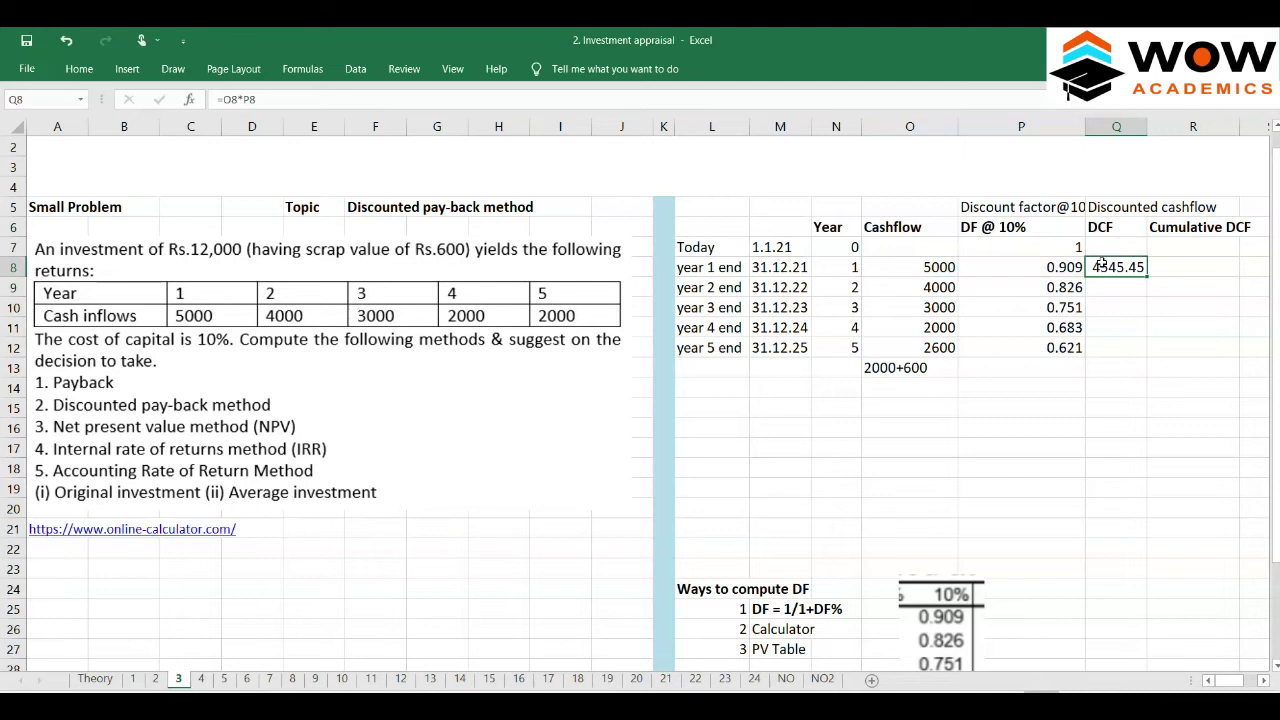
key(ctrl+c)
key(Down)
key(ctrl+v)
key(Down)
key(ctrl+v)
key(Down)
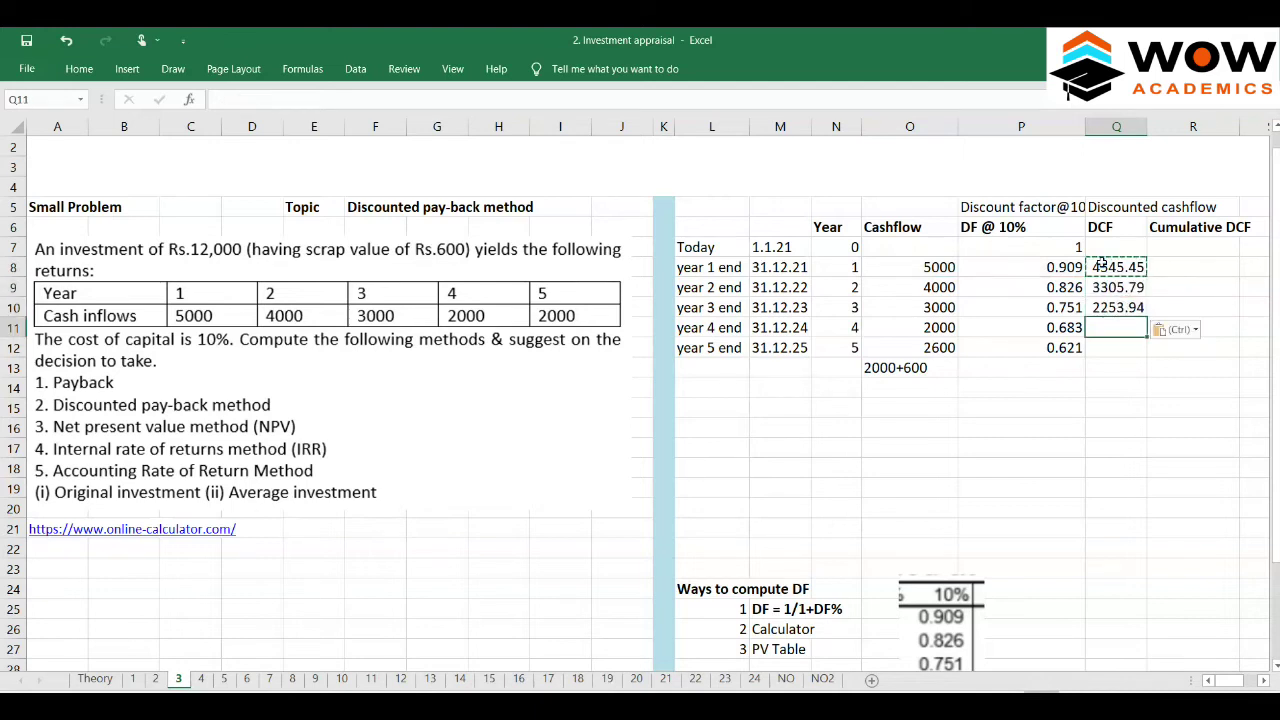
key(ctrl+v)
key(Down)
key(ctrl+v)
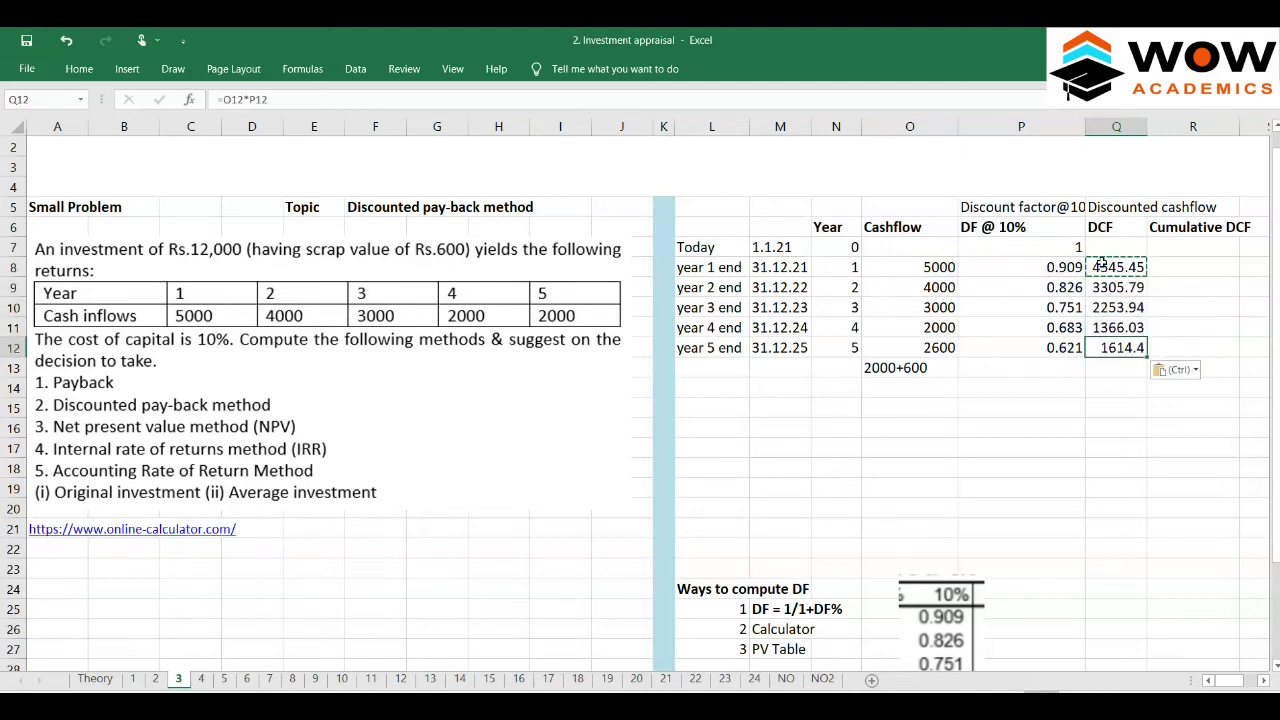
key(Escape)
key(Up)
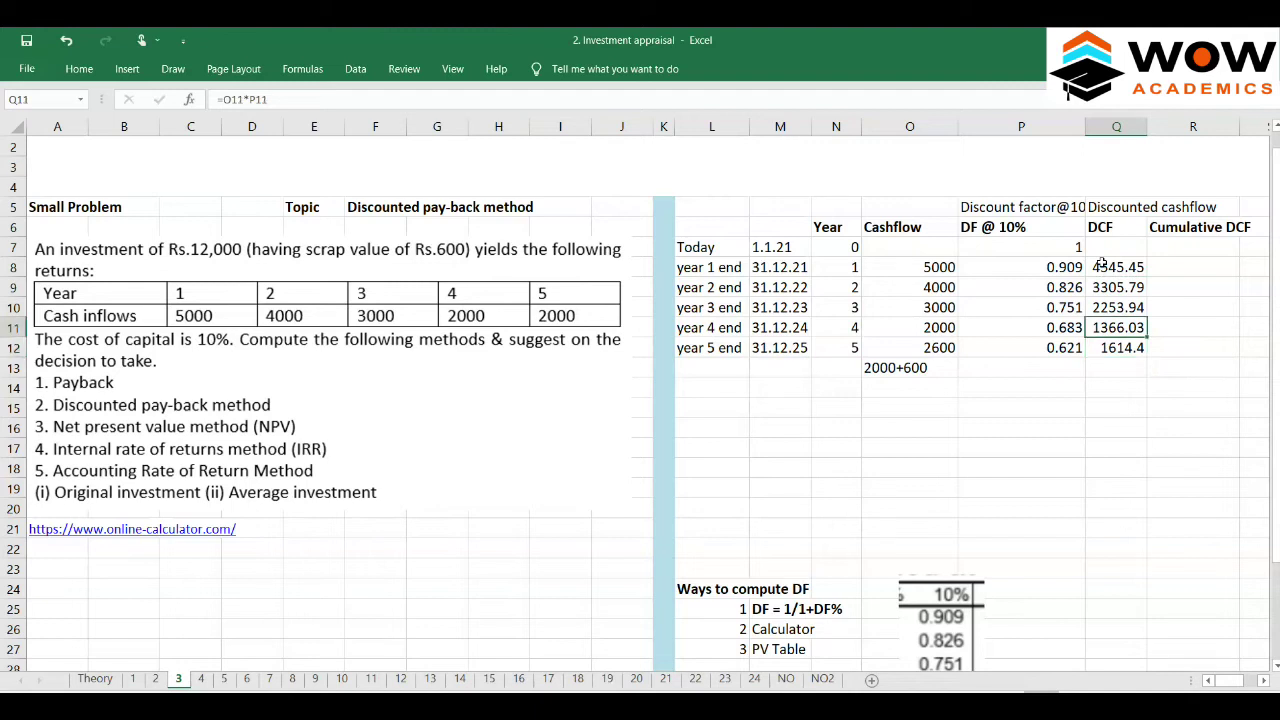
double_click(1128, 348)
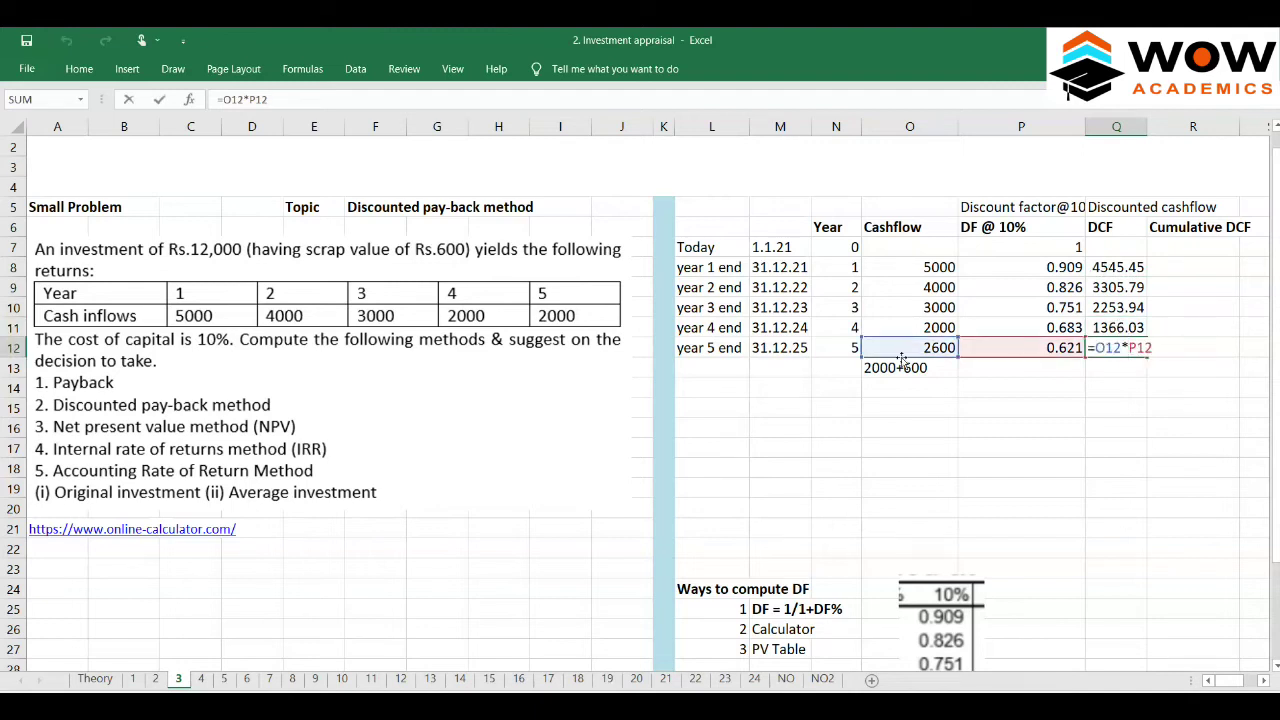
key(ctrl+Return)
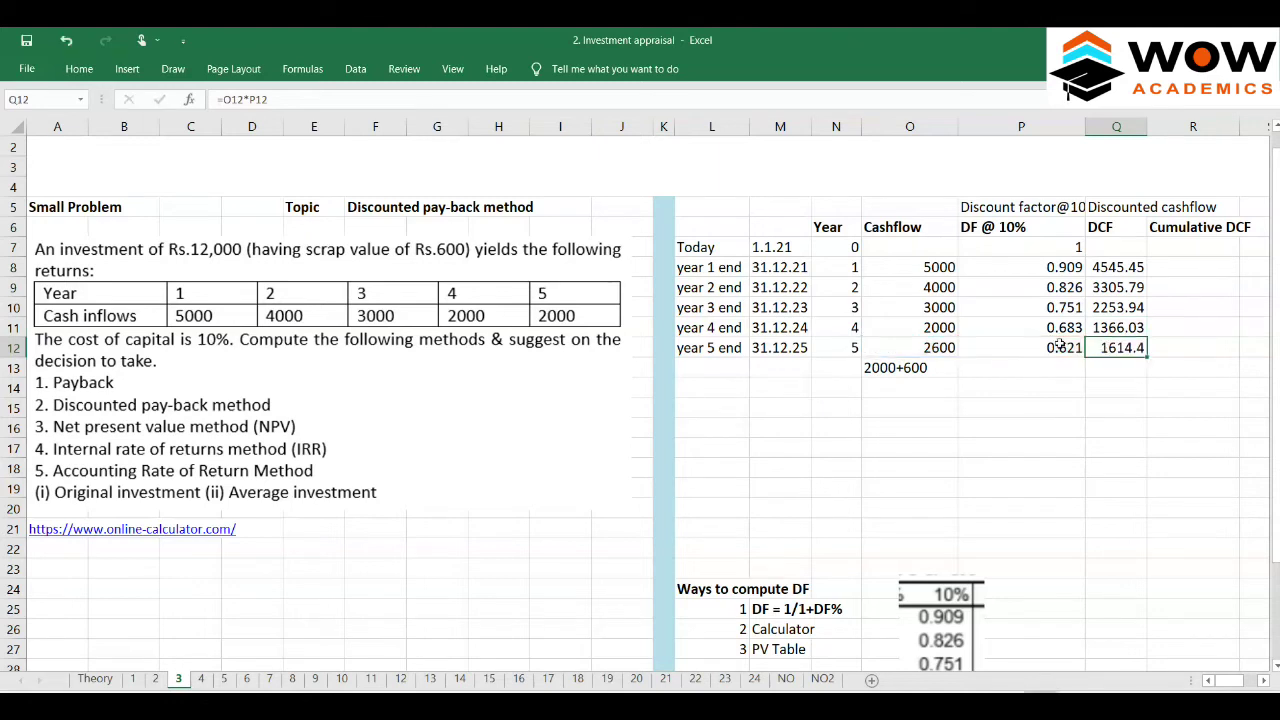
- Enter 4545.45 as the year 1 Cumulative DCF in cell R8
click(1165, 263)
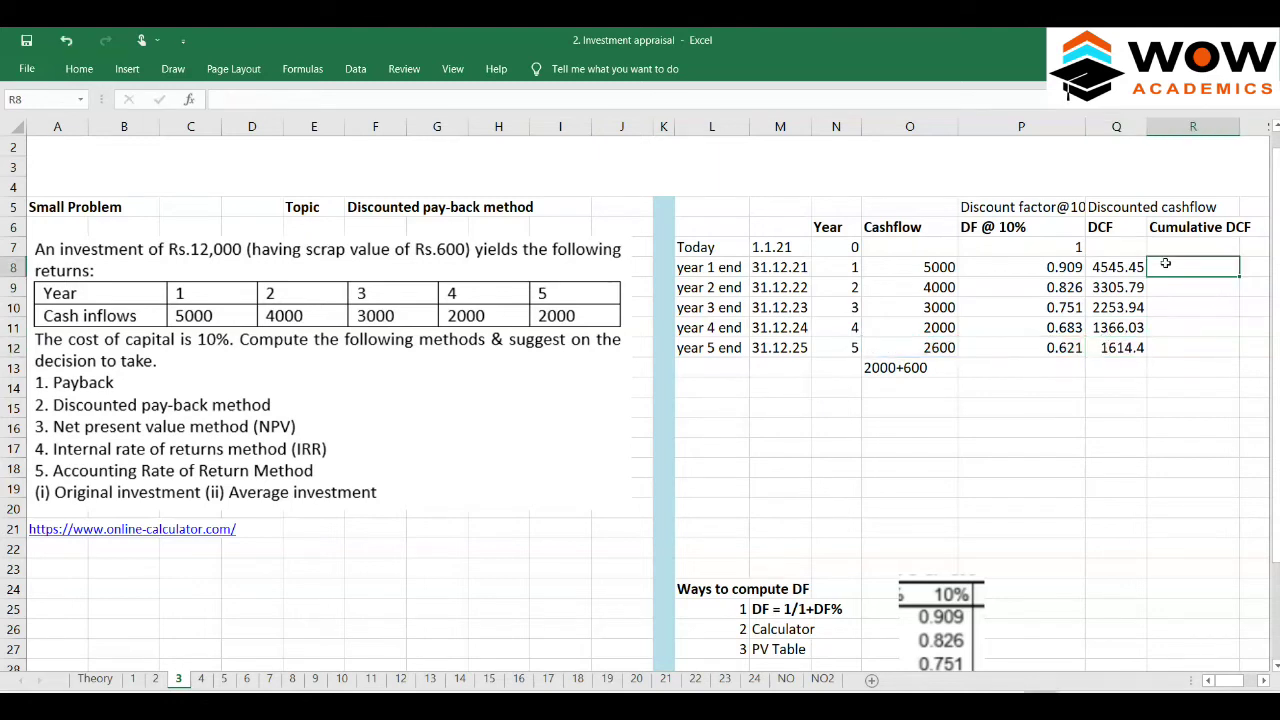
key(Left)
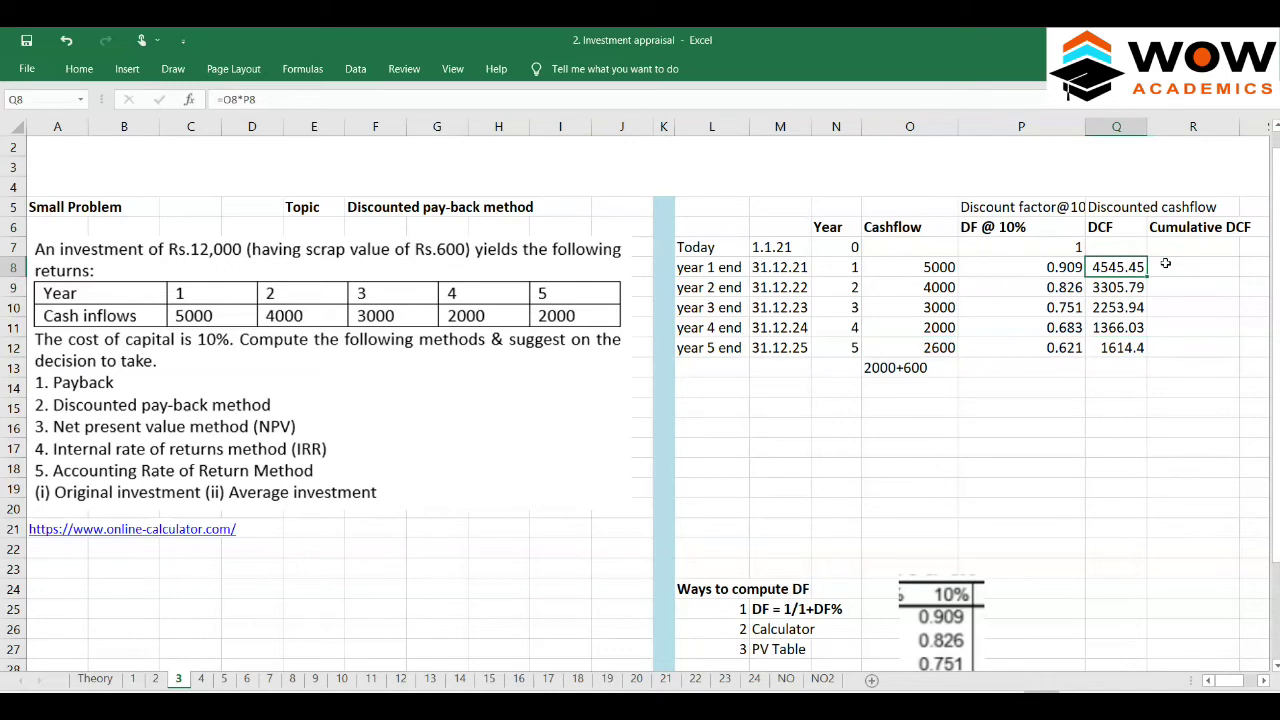
click(1165, 263)
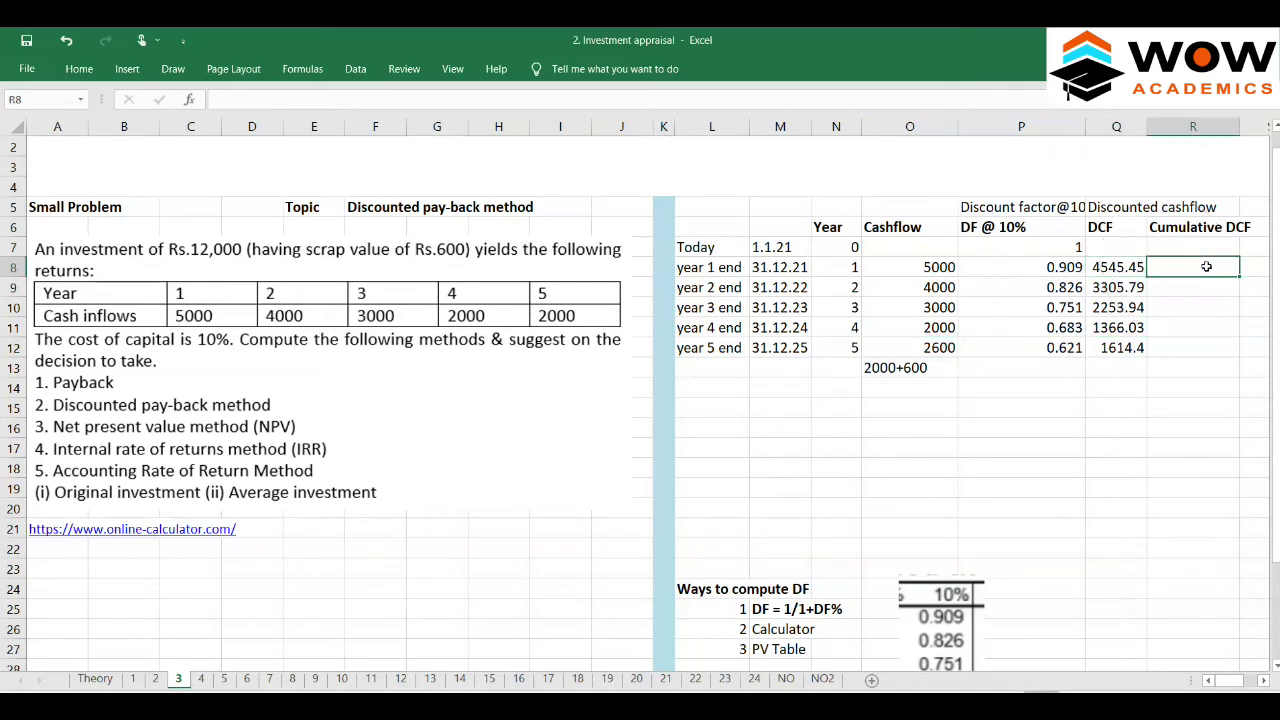
text(4545.45)
key(Return)
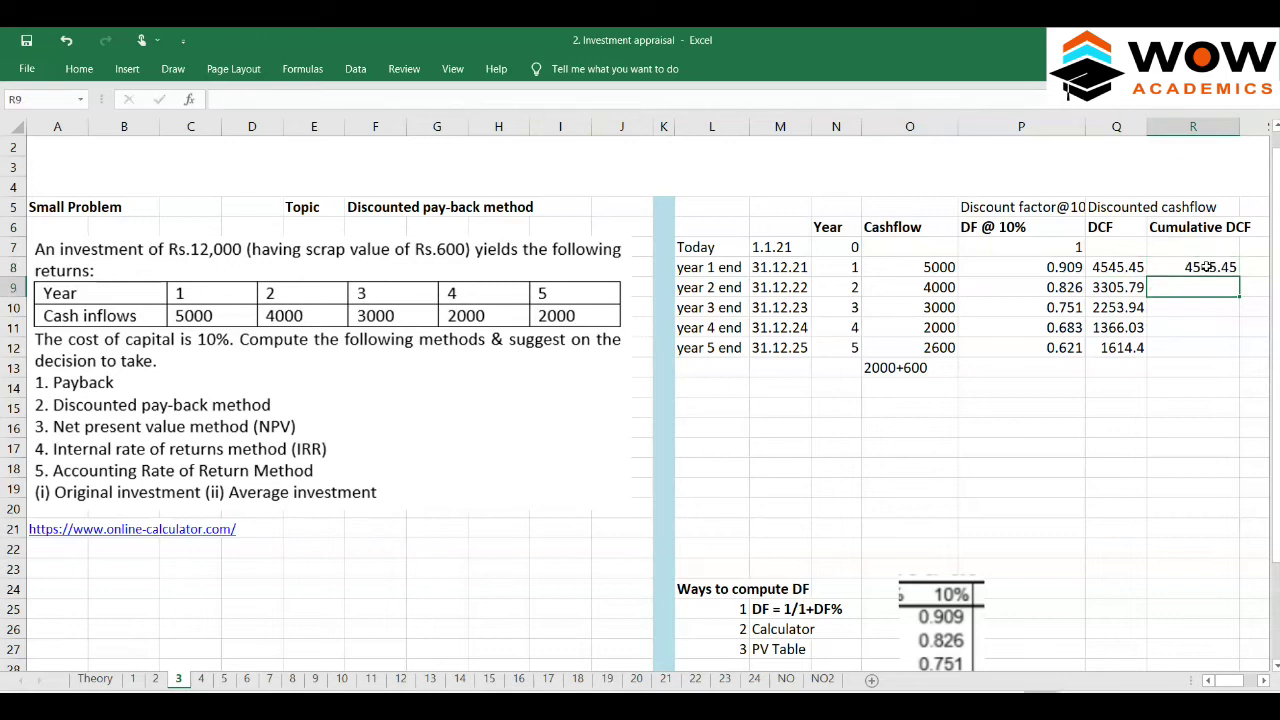
- Enter the year 2 Cumulative DCF formula =R8+Q9 in cell R9
text(=)
click(1207, 267)
text(+)
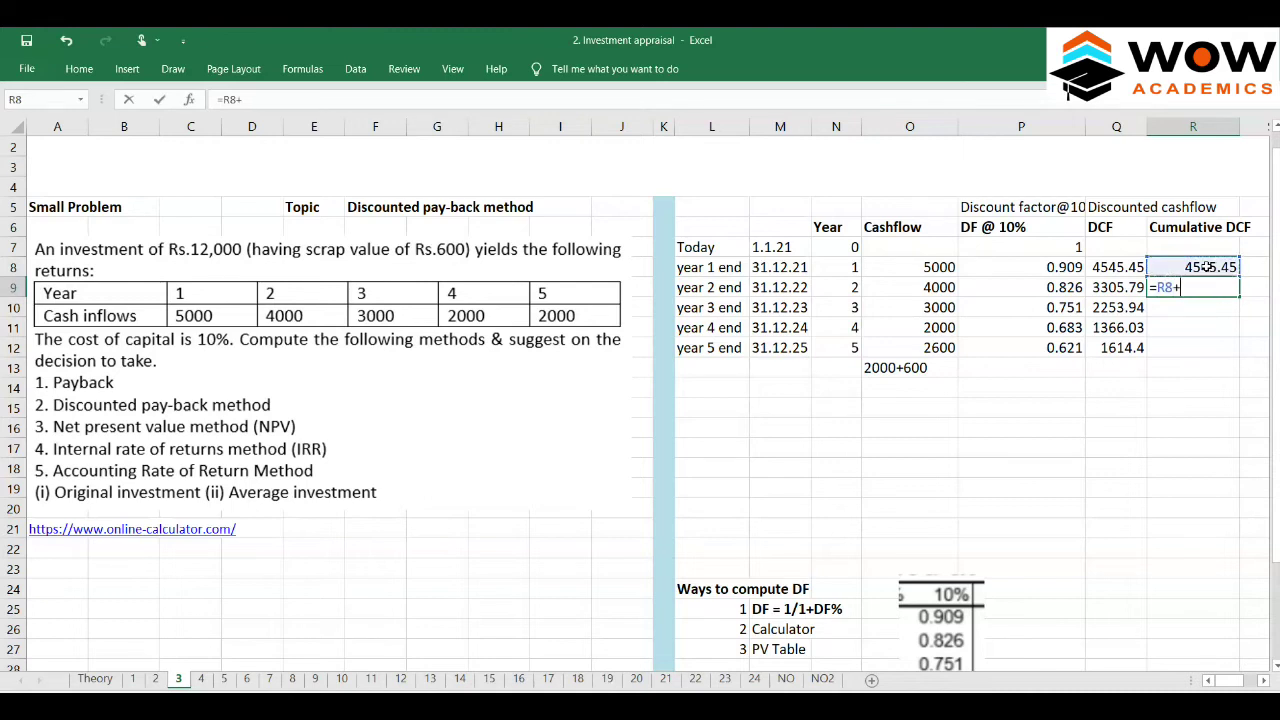
key(Left)
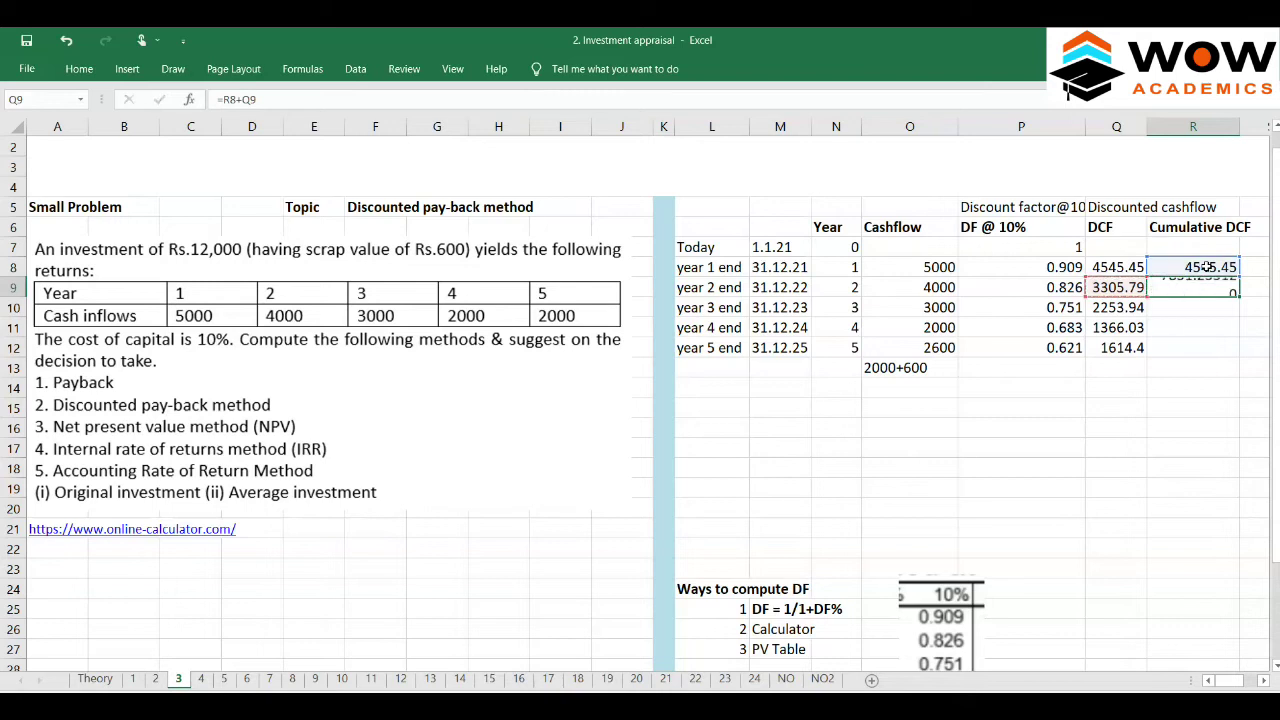
key(Return)
- Copy the cumulative formula from R9 into R10:R12 and review the Cumulative DCF values
key(Up)
key(ctrl+c)
key(Down)
key(ctrl+v)
key(Down)
key(ctrl+v)
key(Down)
key(ctrl+v)
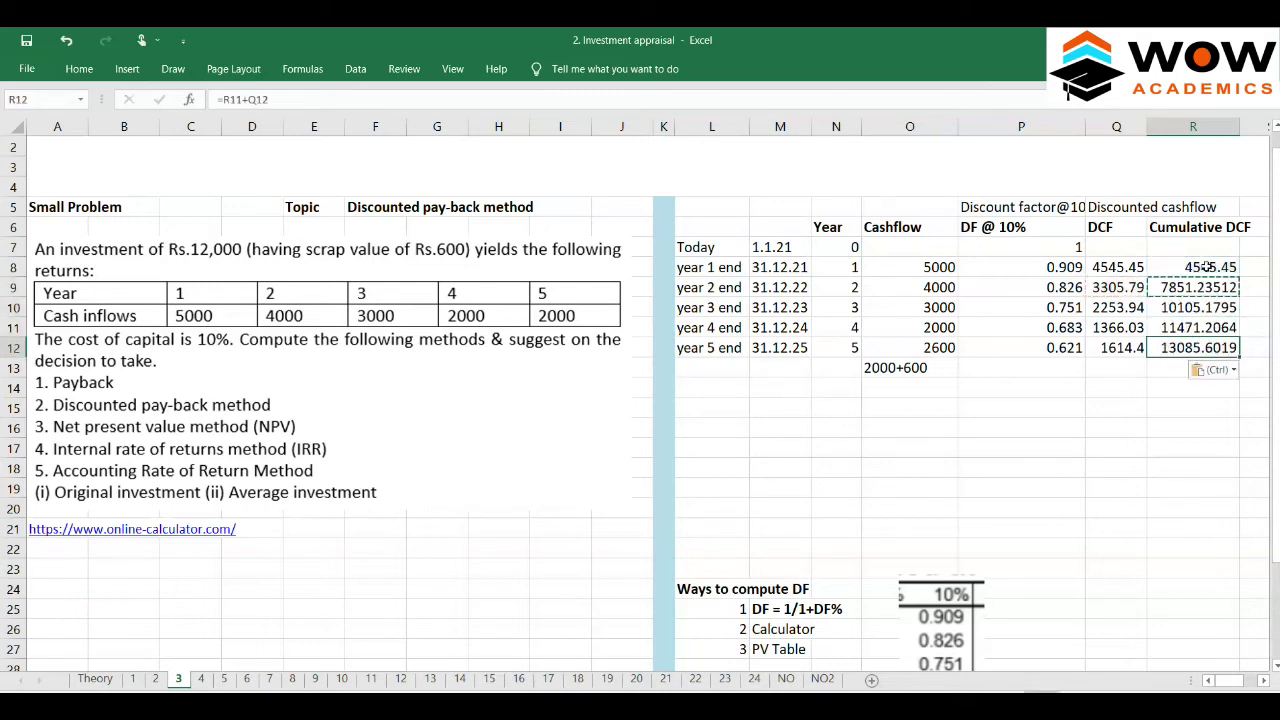
key(Escape)
key(Up)
key(Up)
key(Up)
key(Up)
key(Down)
key(Down)
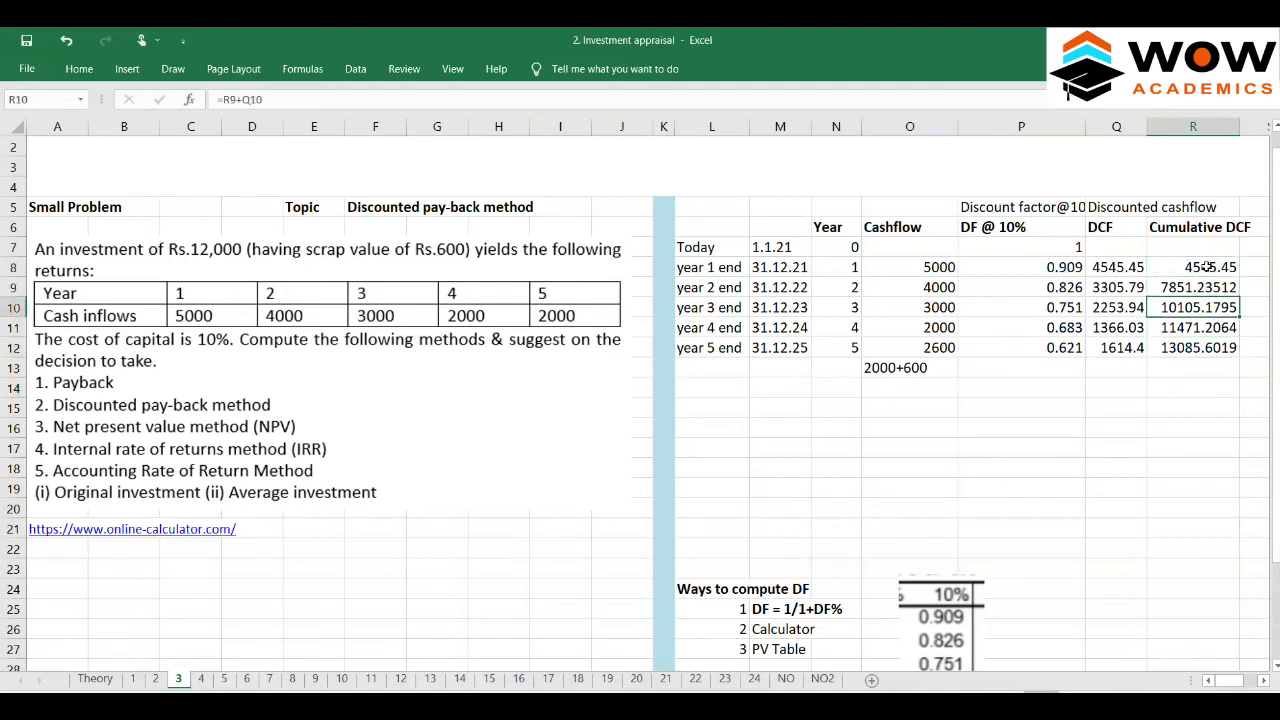
- Copy the payback table L9:N15 from sheet 1 to N15 on sheet 3 and highlight its Cumulative cashflow column
click(138, 679)
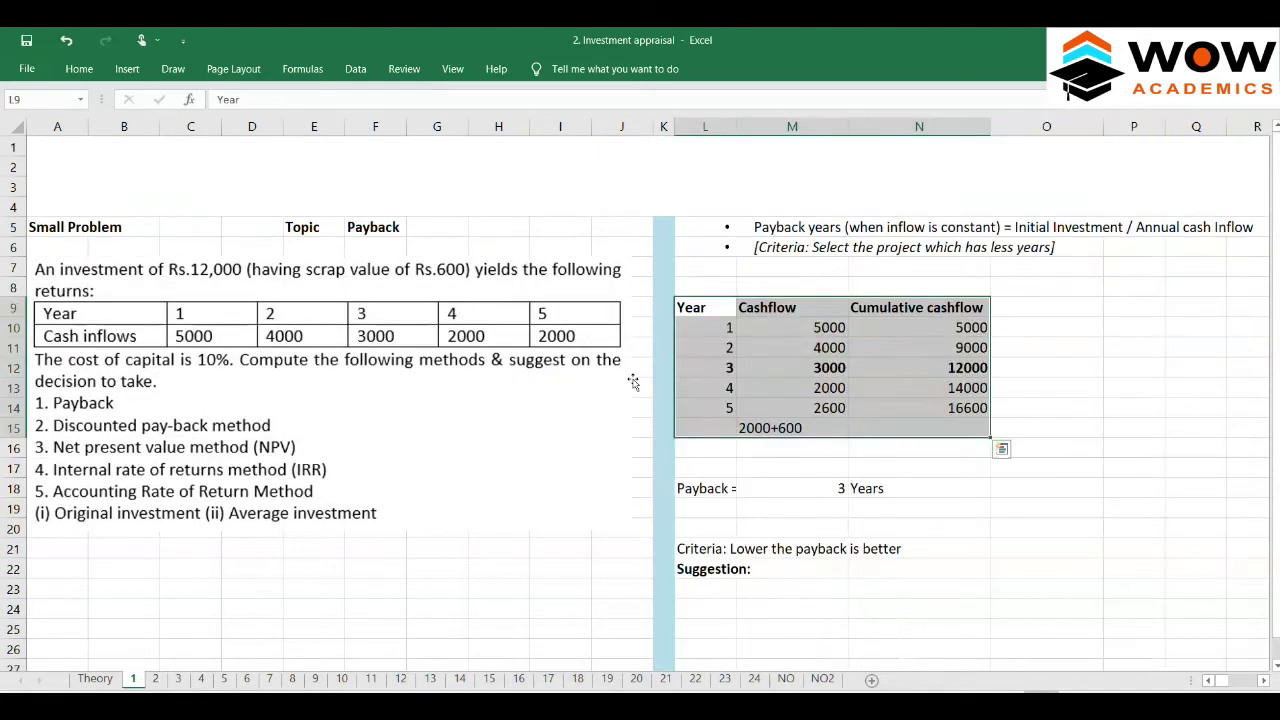
click(179, 679)
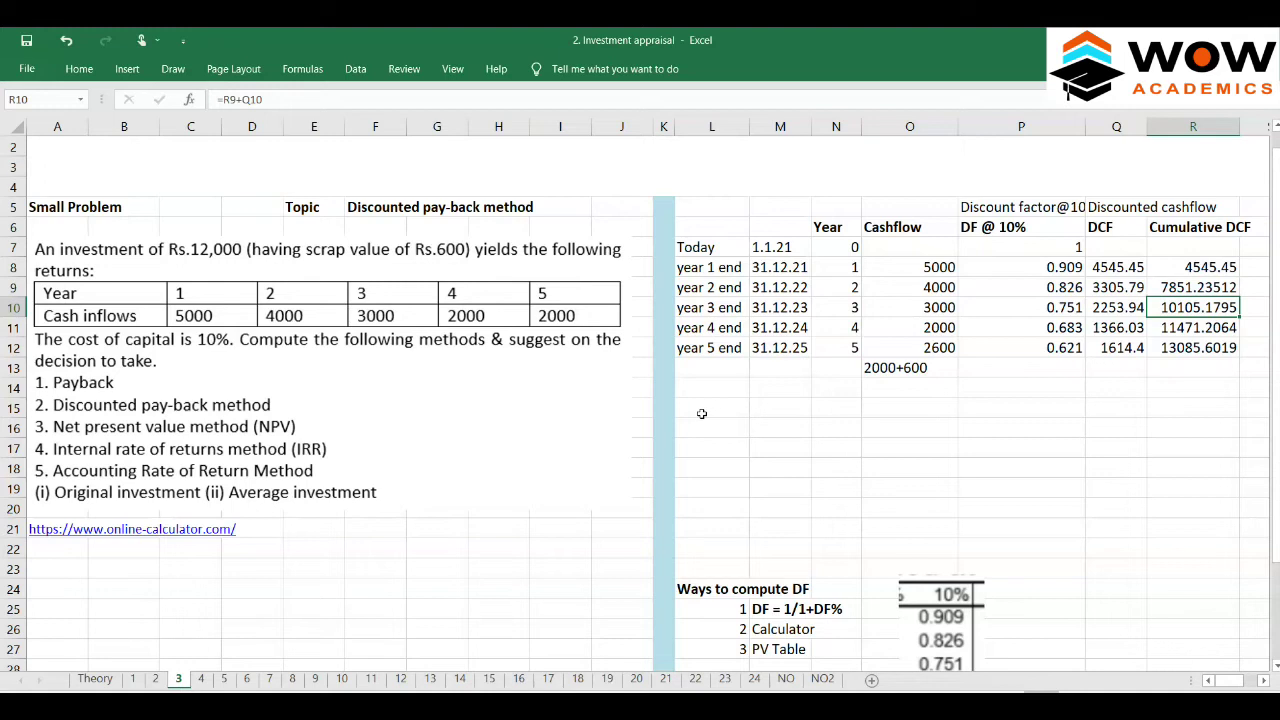
click(840, 409)
key(ctrl+v)
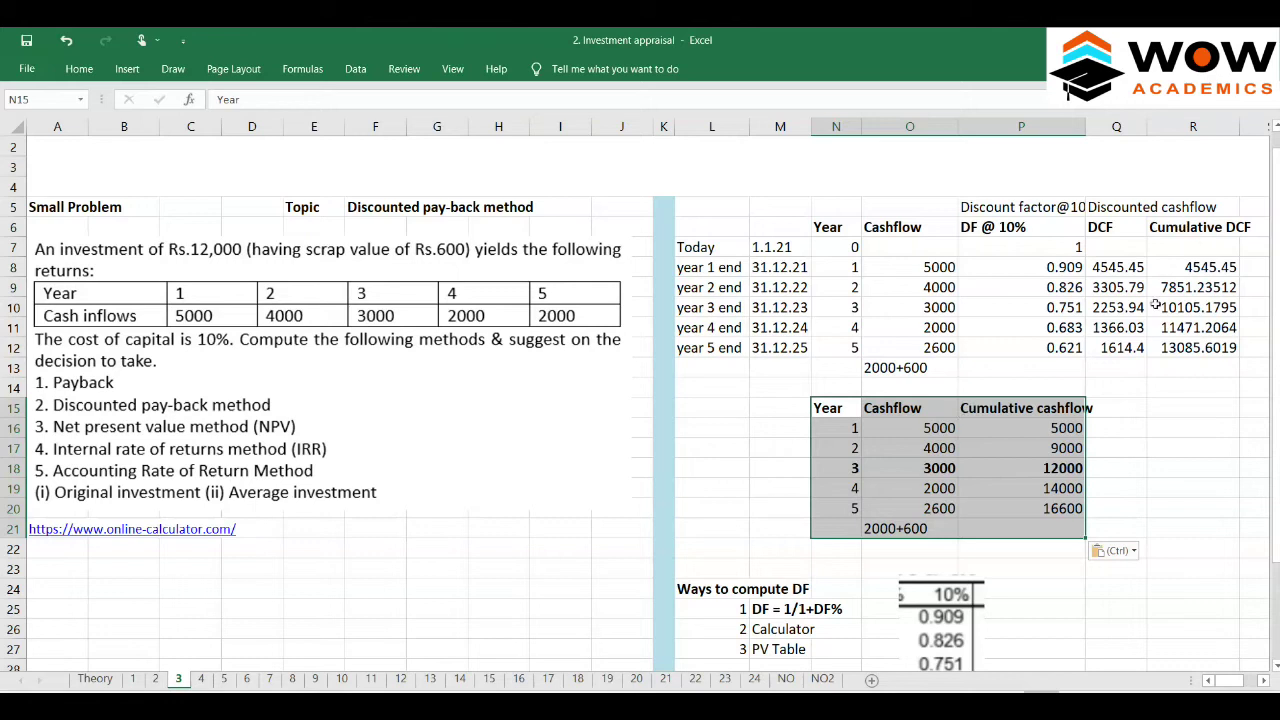
click(990, 409)
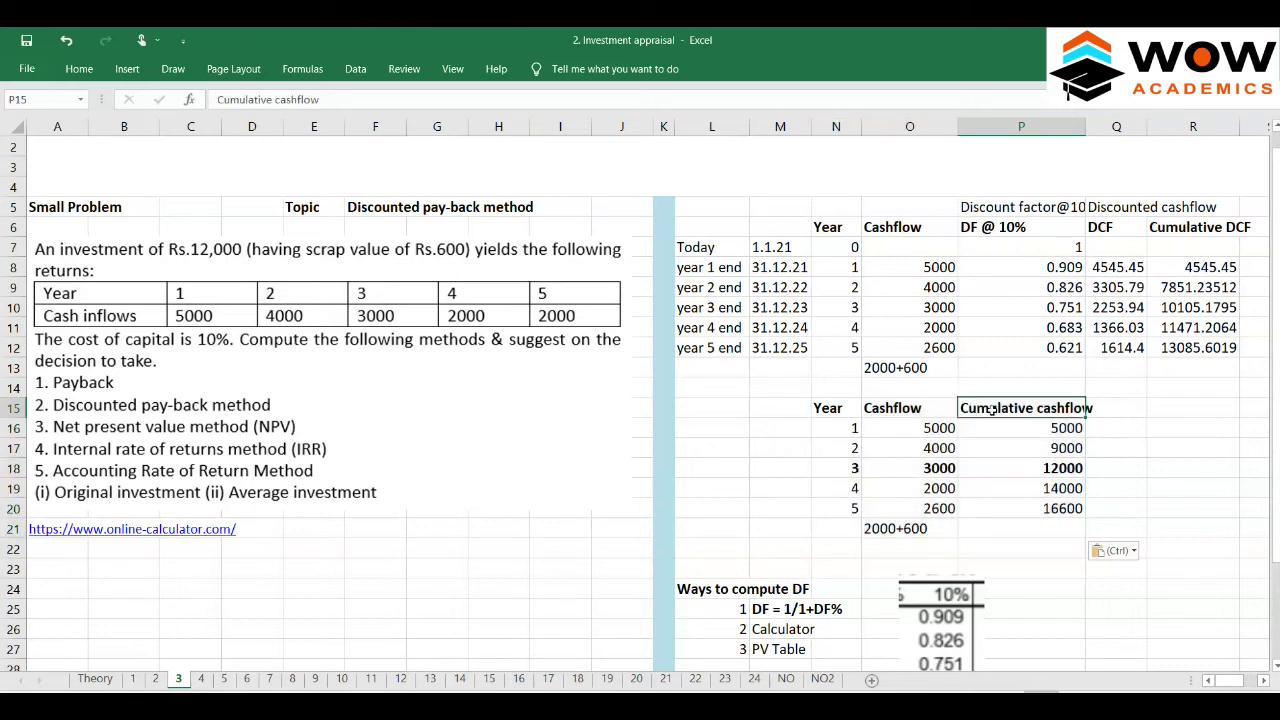
drag(990, 409, 1097, 510)
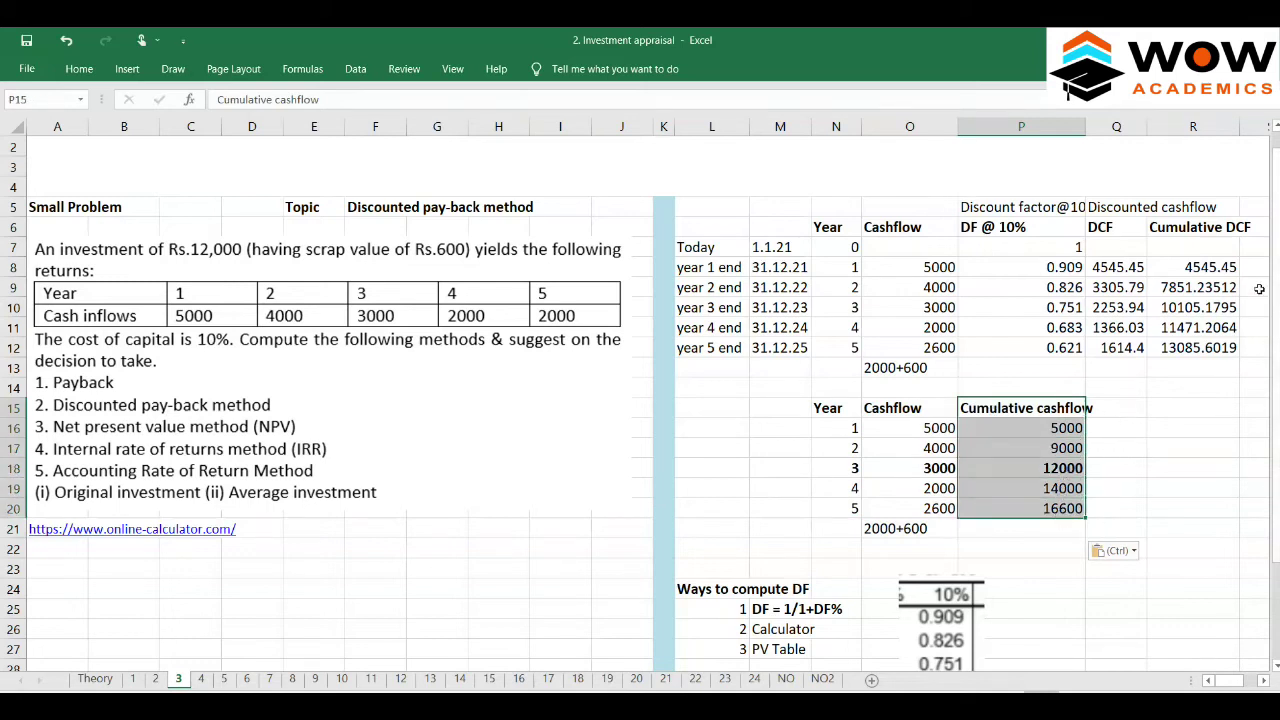
- Try different indent levels on the Cumulative DCF values in R8:R12, ending with one level of indent
click(1216, 267)
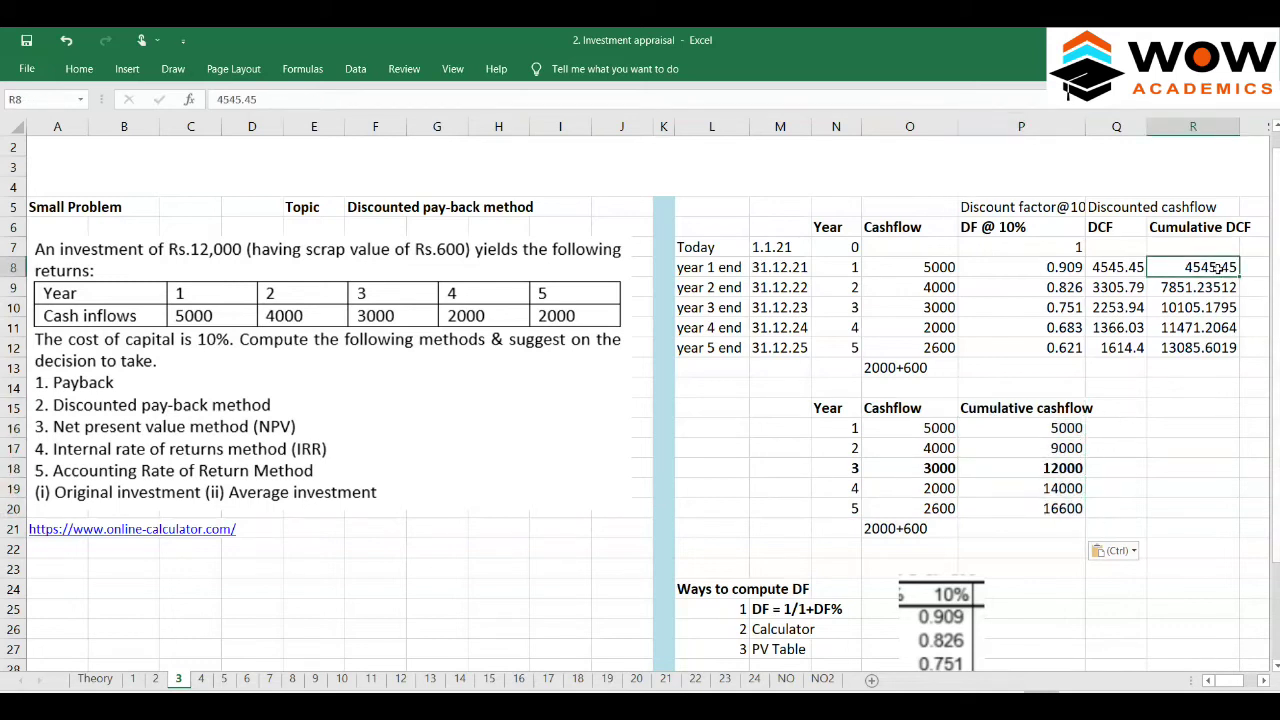
shift+click(1214, 347)
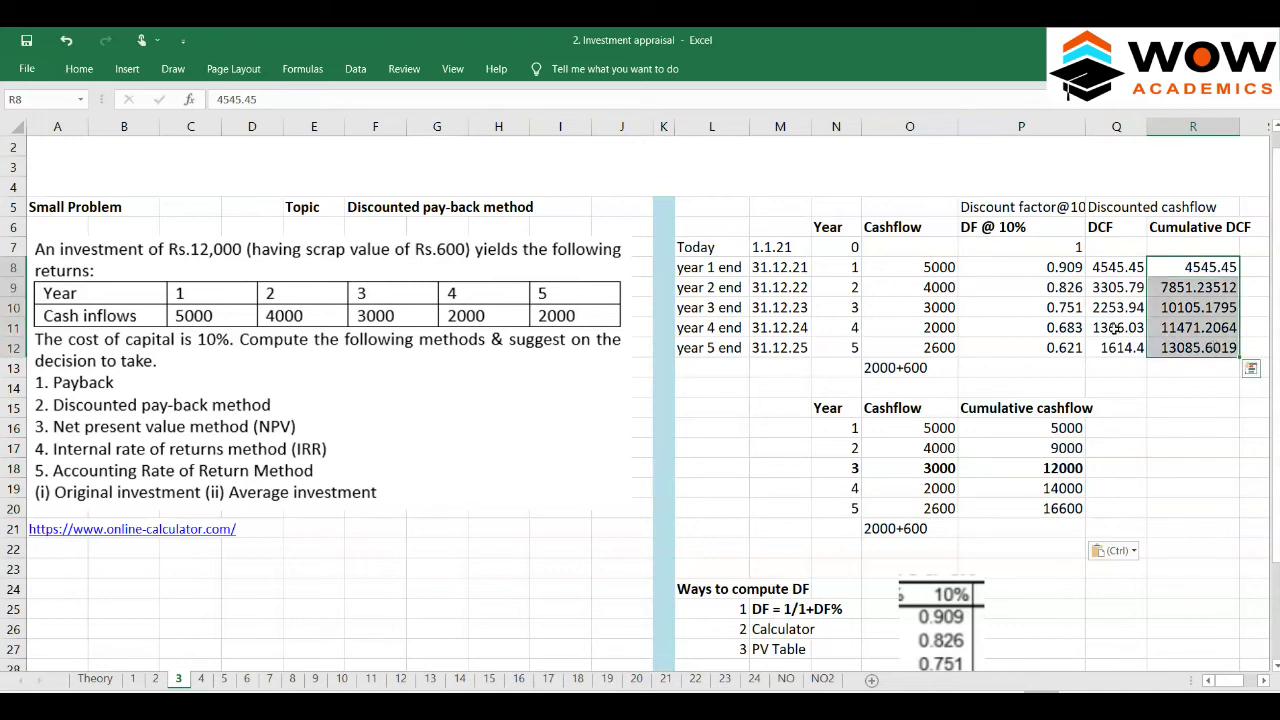
click(79, 68)
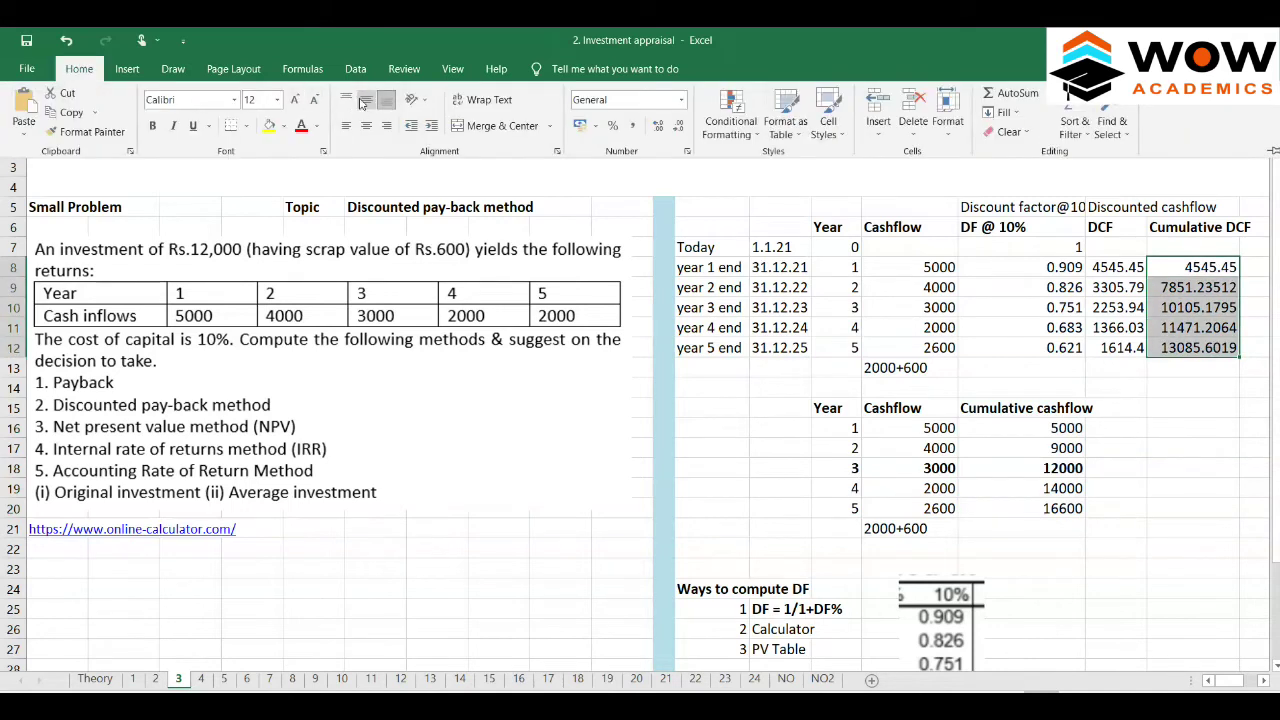
click(432, 127)
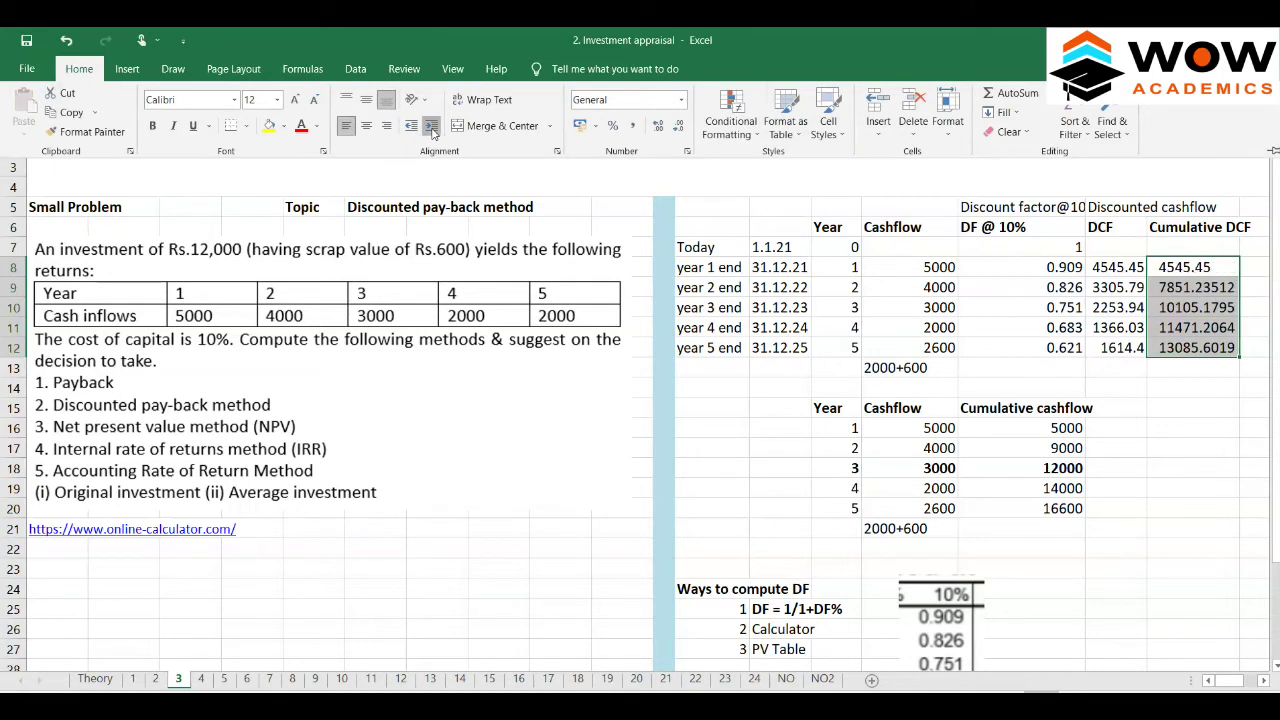
click(432, 127)
click(432, 128)
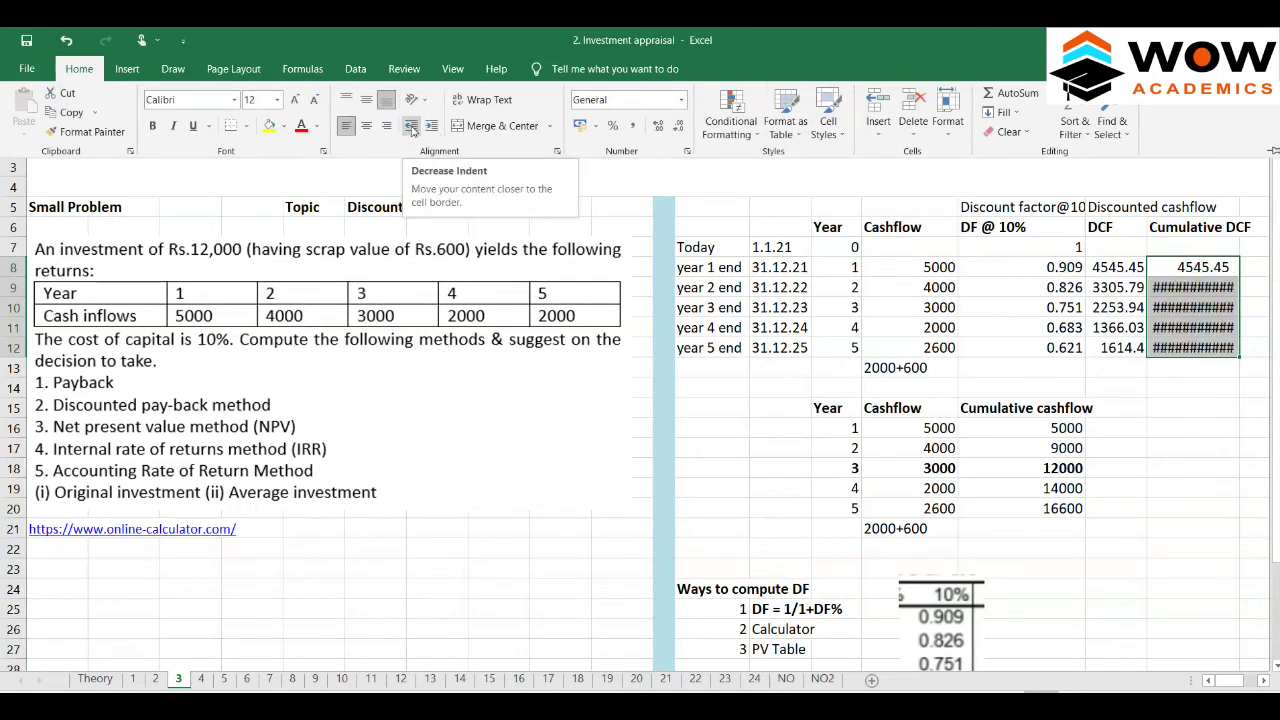
click(411, 128)
click(411, 128)
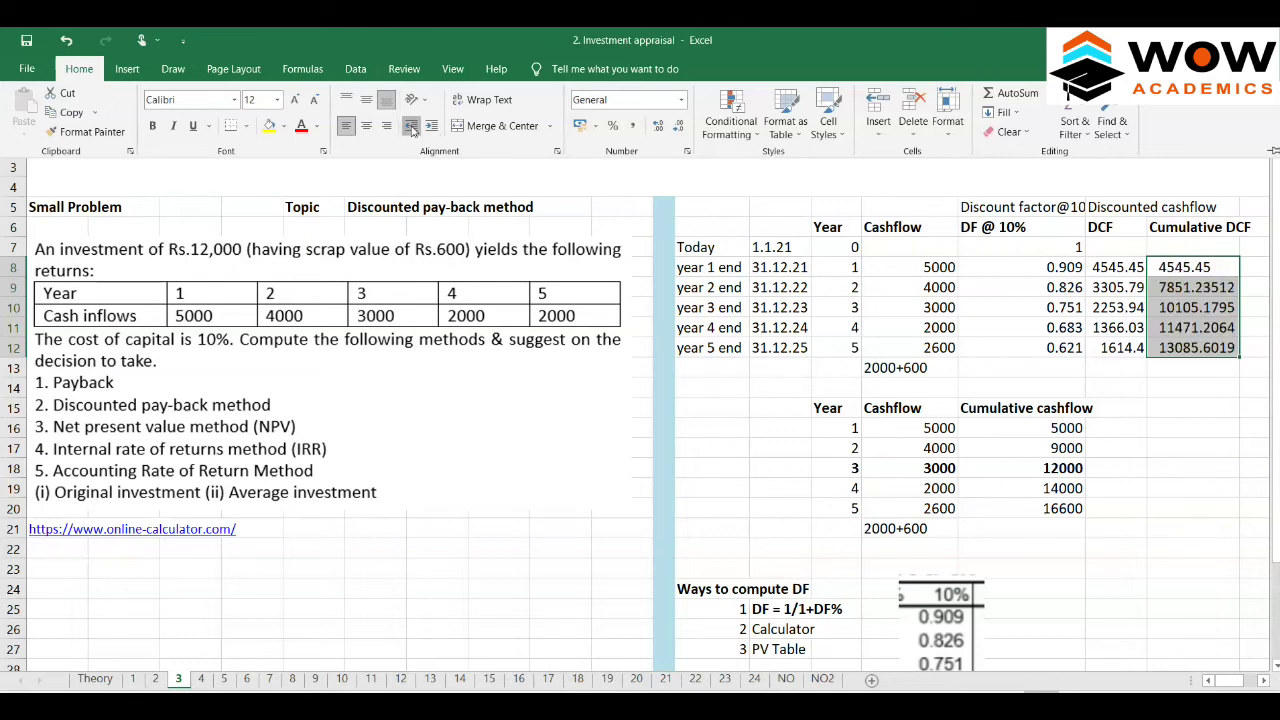
click(411, 128)
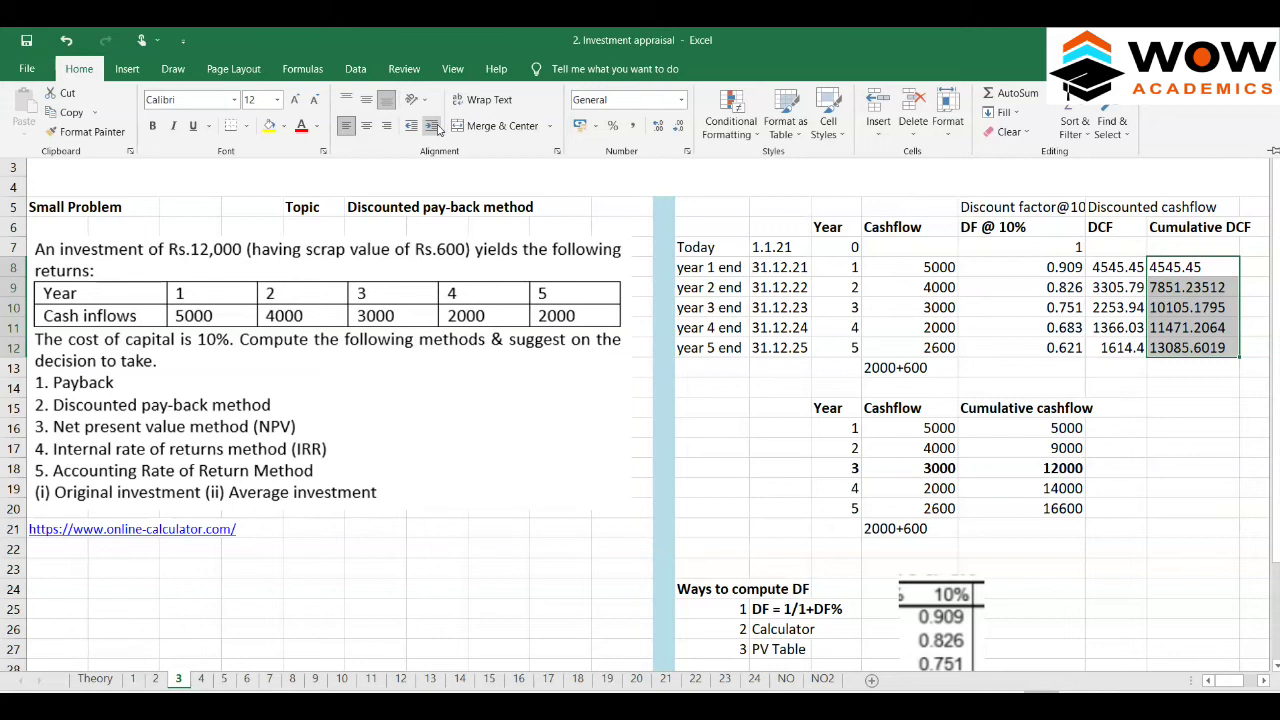
click(434, 127)
click(434, 127)
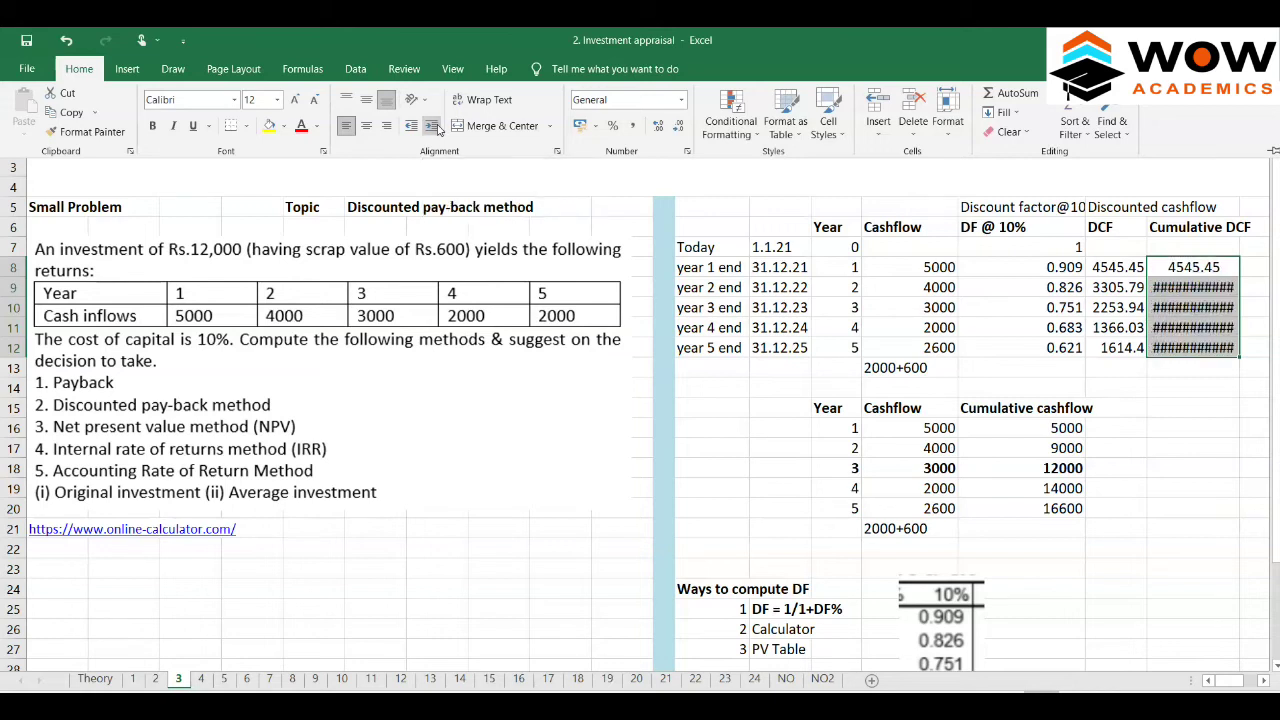
click(411, 126)
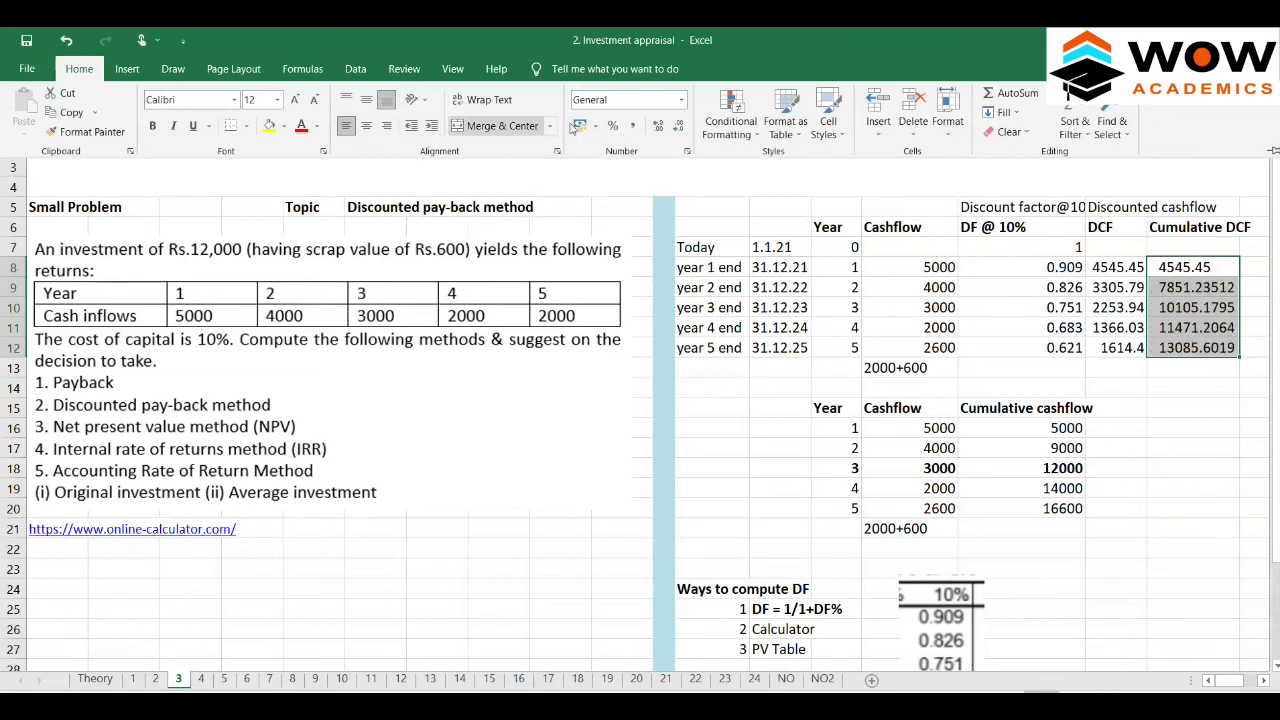
- Show the Cumulative DCF values in R8:R12 without decimals and increase their indent by three levels
click(680, 127)
click(680, 127)
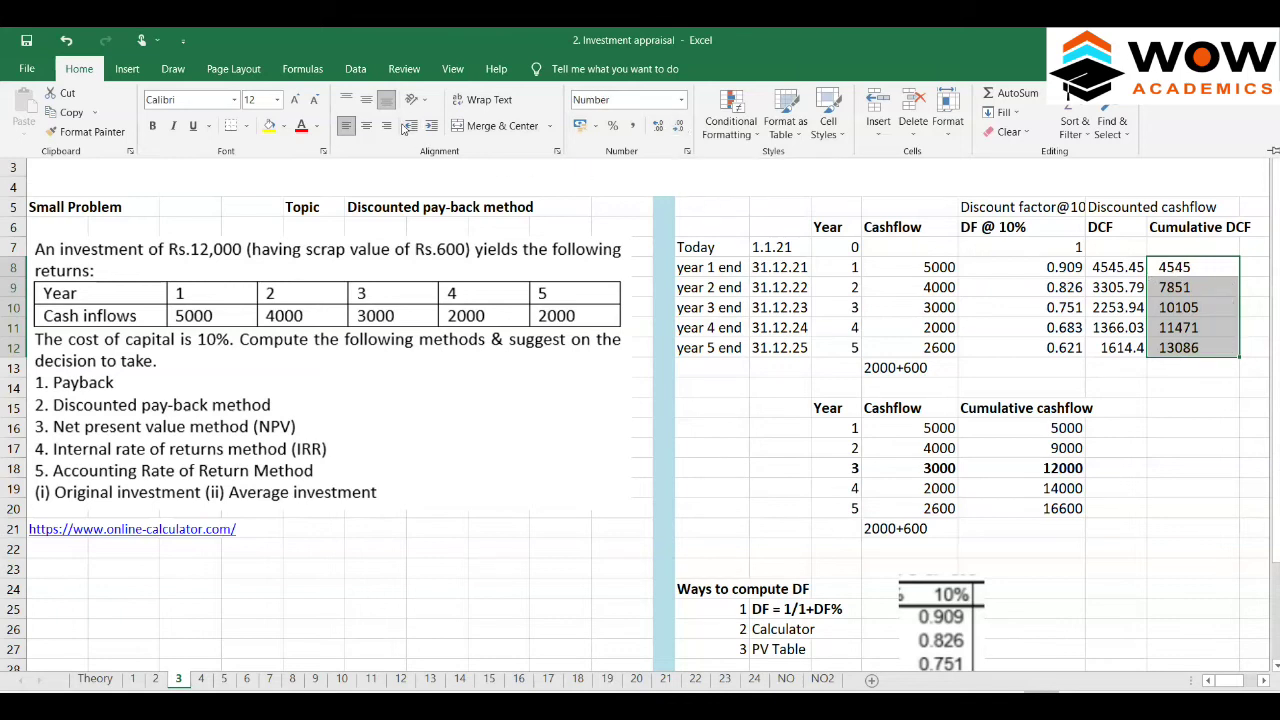
click(432, 127)
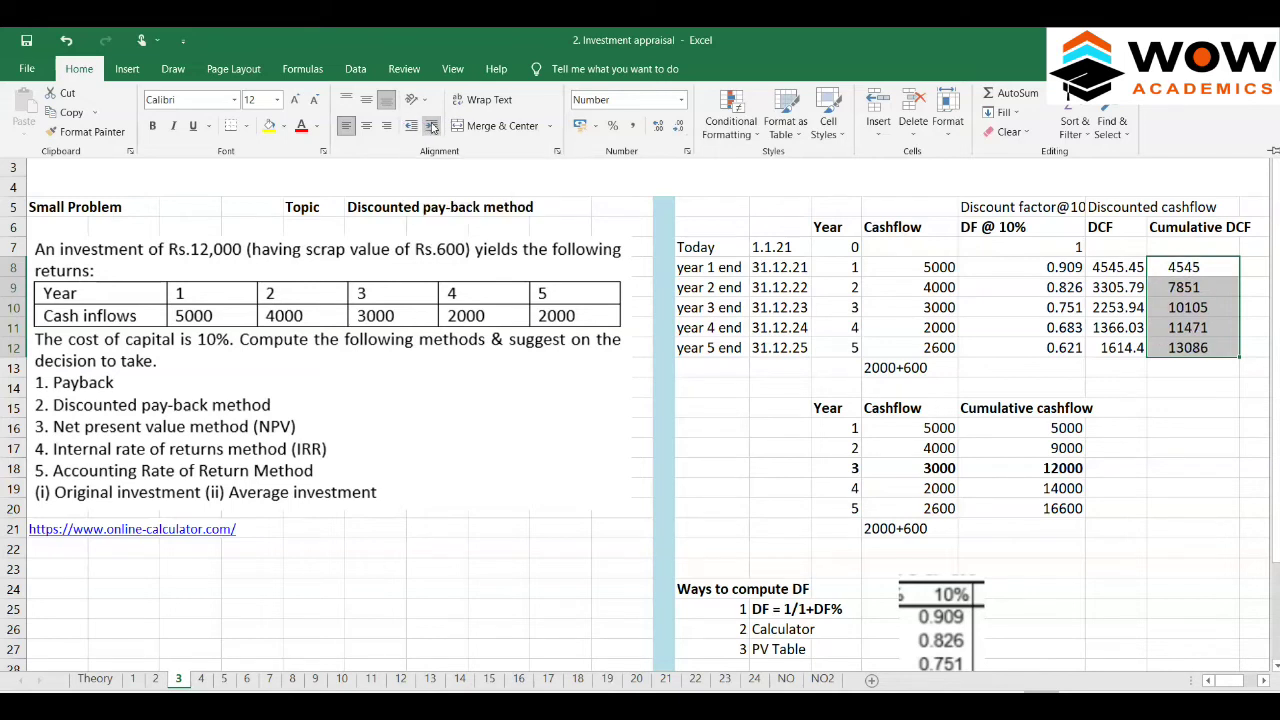
click(432, 127)
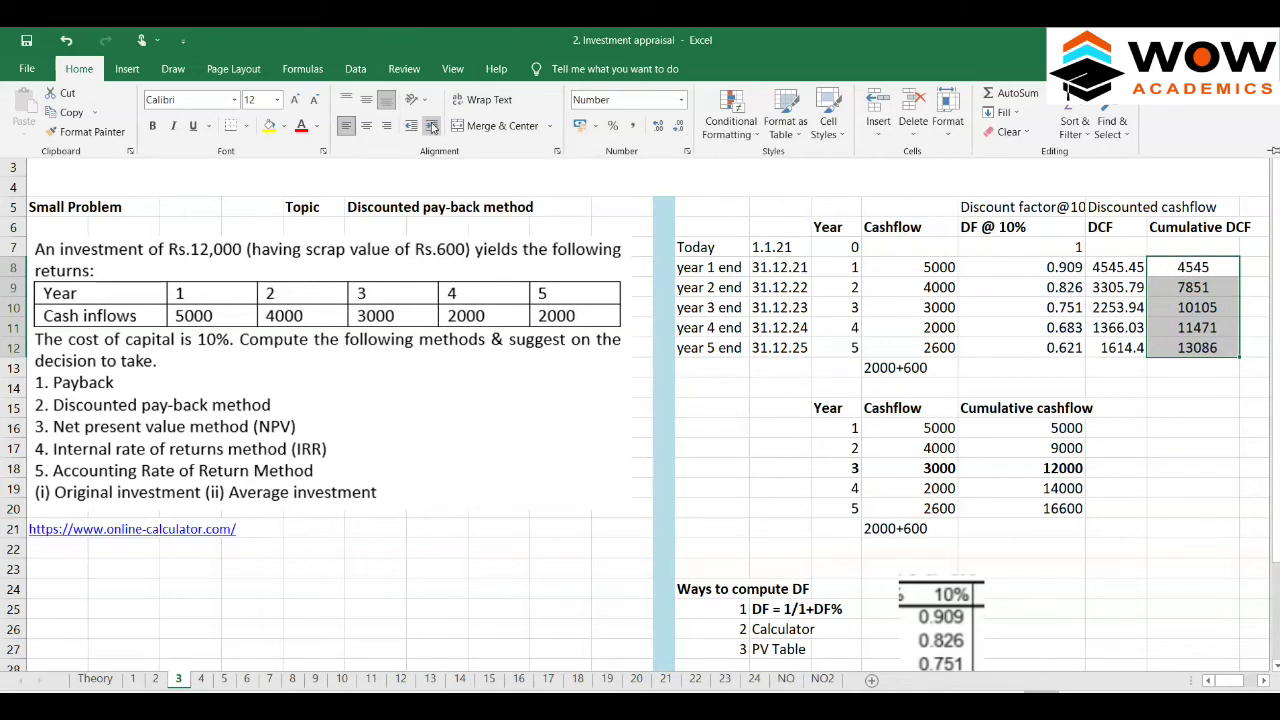
click(432, 127)
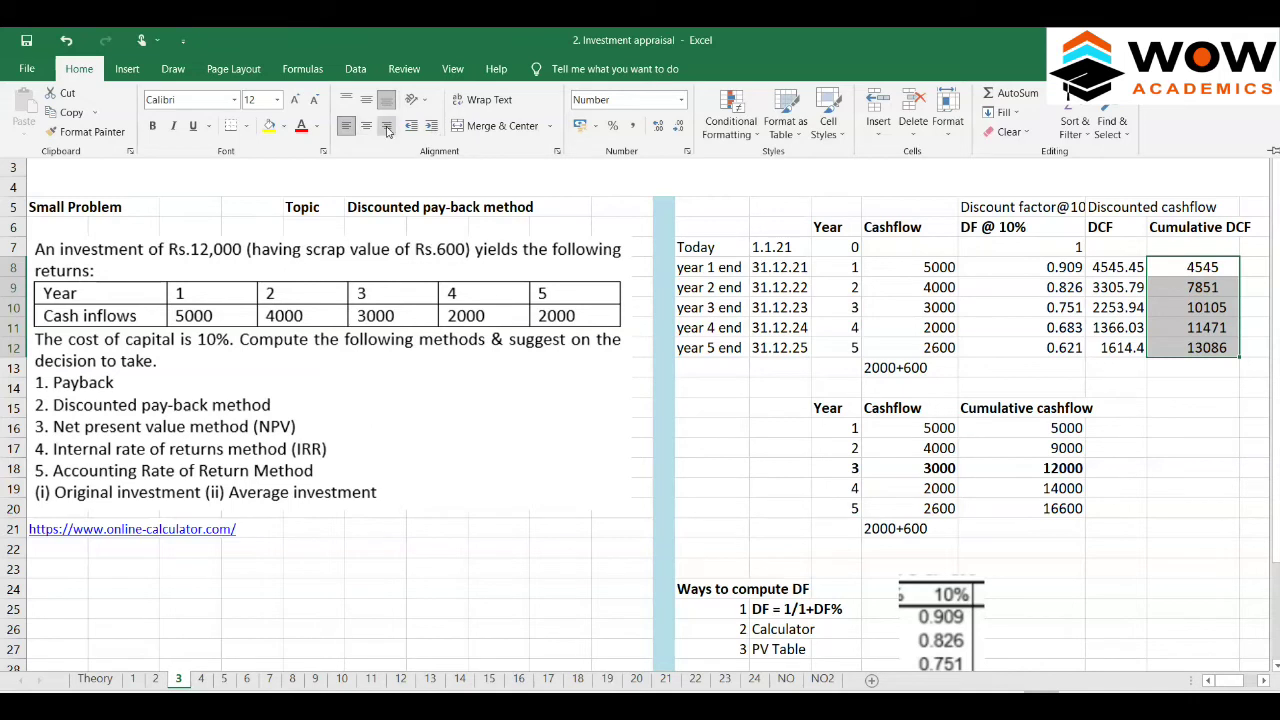
- Right-align the Cumulative DCF values in R8:R12 and compare them with the undiscounted cumulative cashflows in P16:P20
click(387, 127)
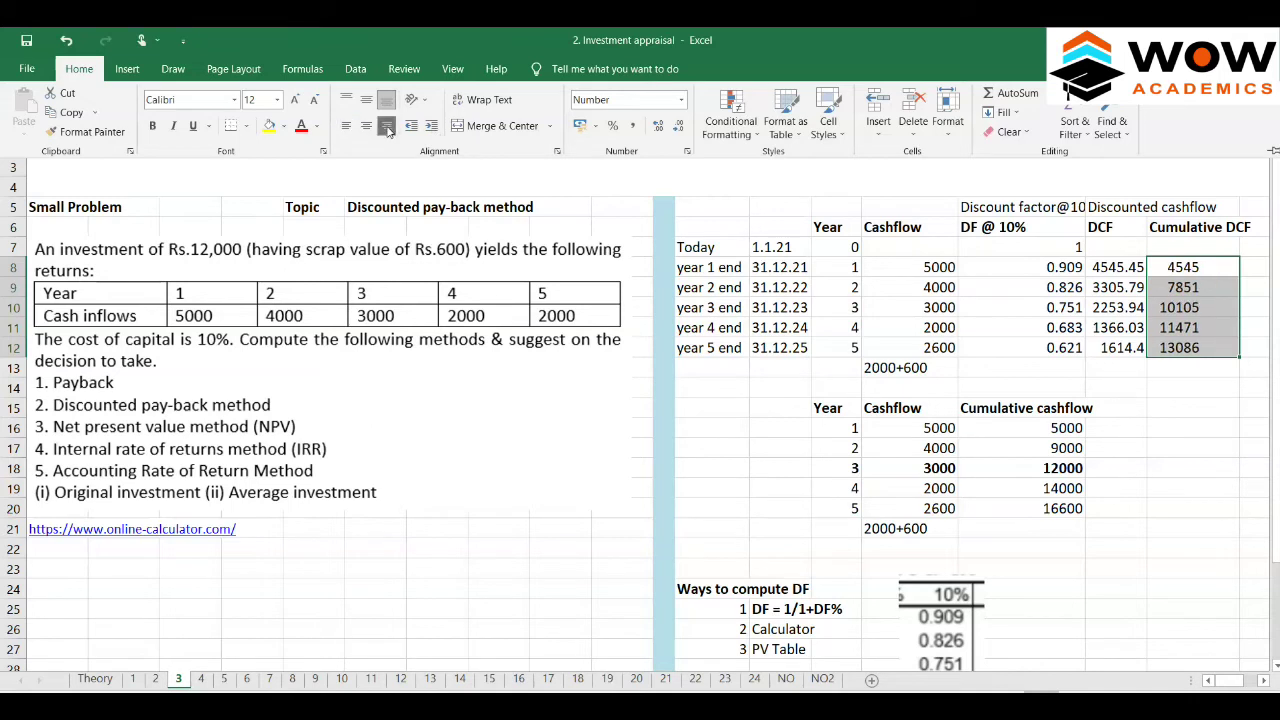
click(1180, 334)
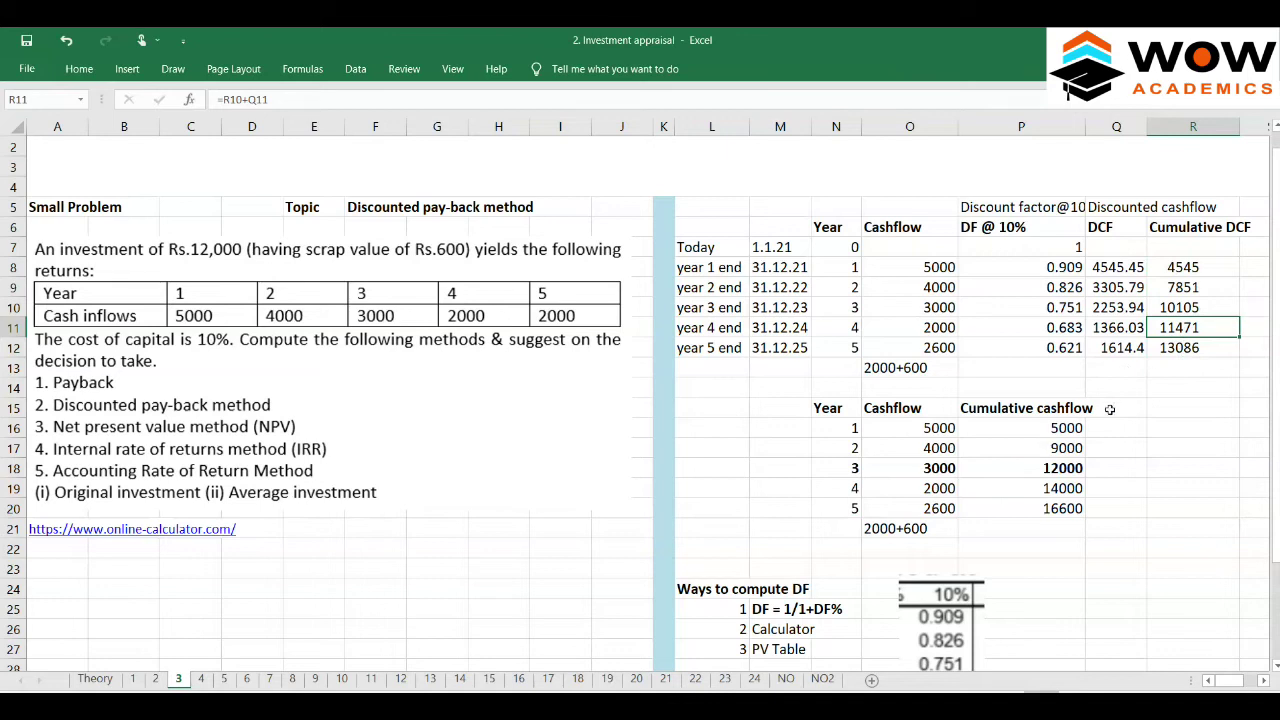
click(1190, 268)
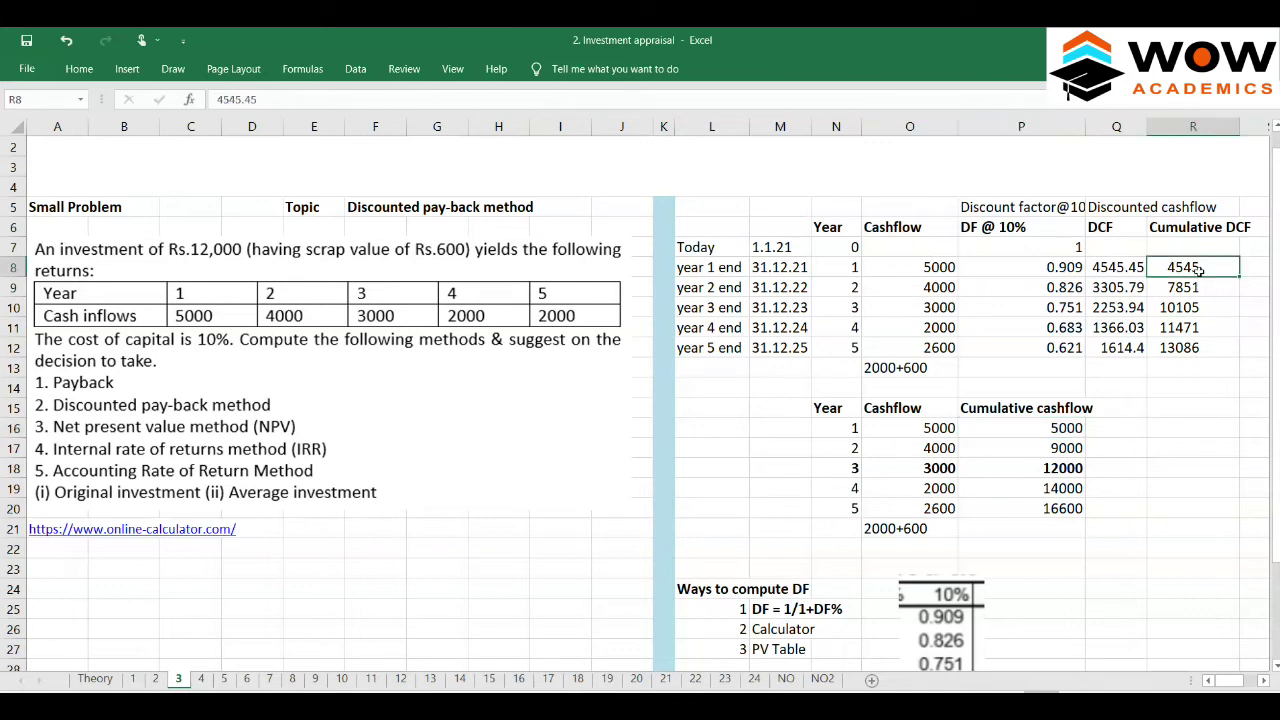
click(1066, 451)
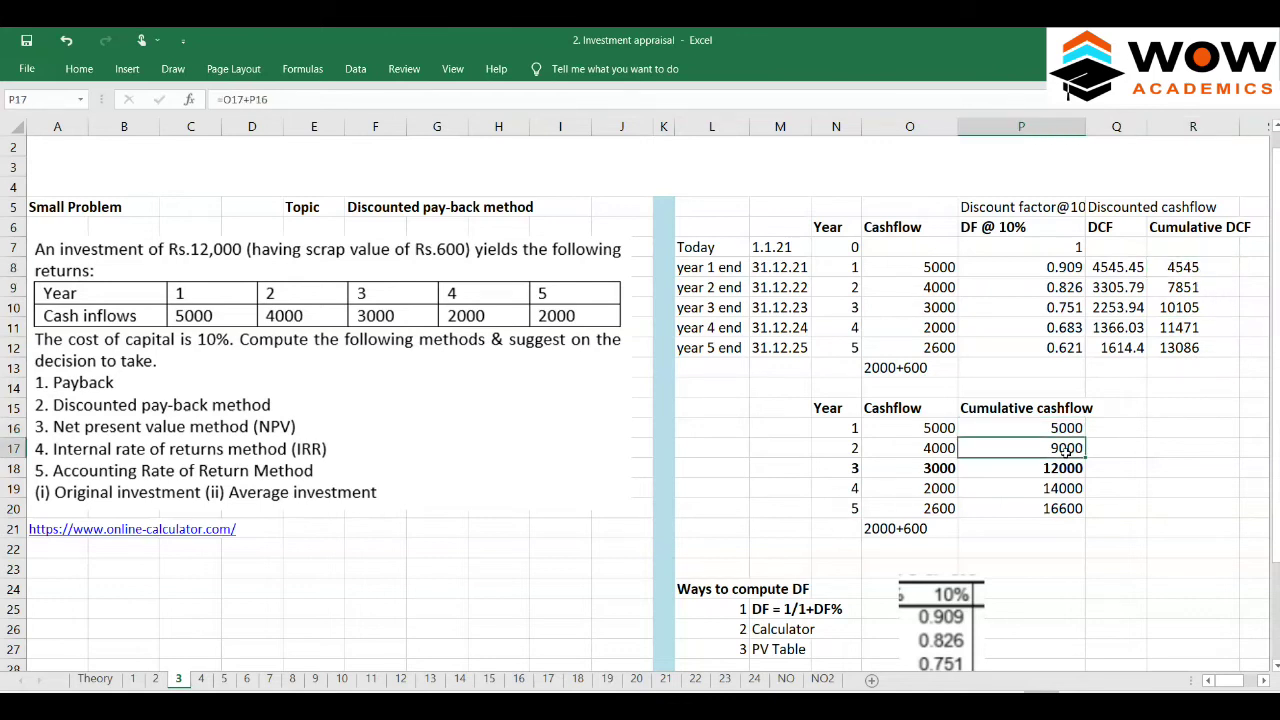
click(1193, 289)
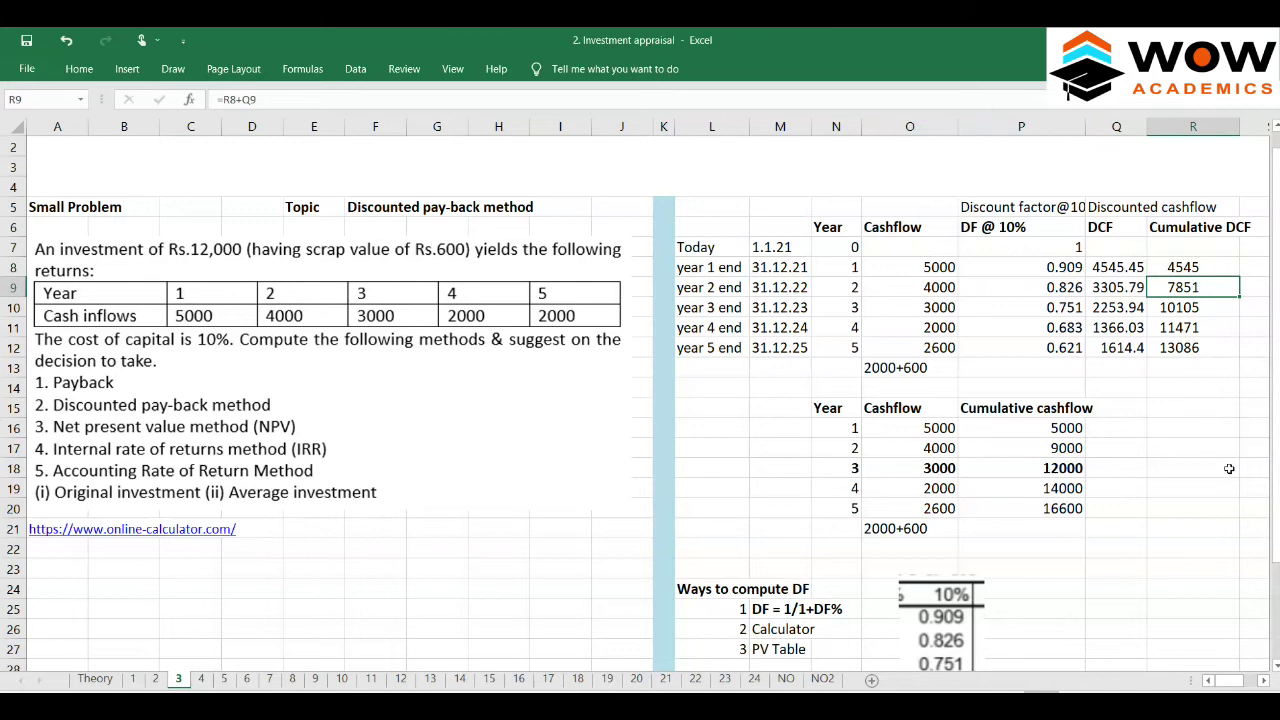
click(1048, 510)
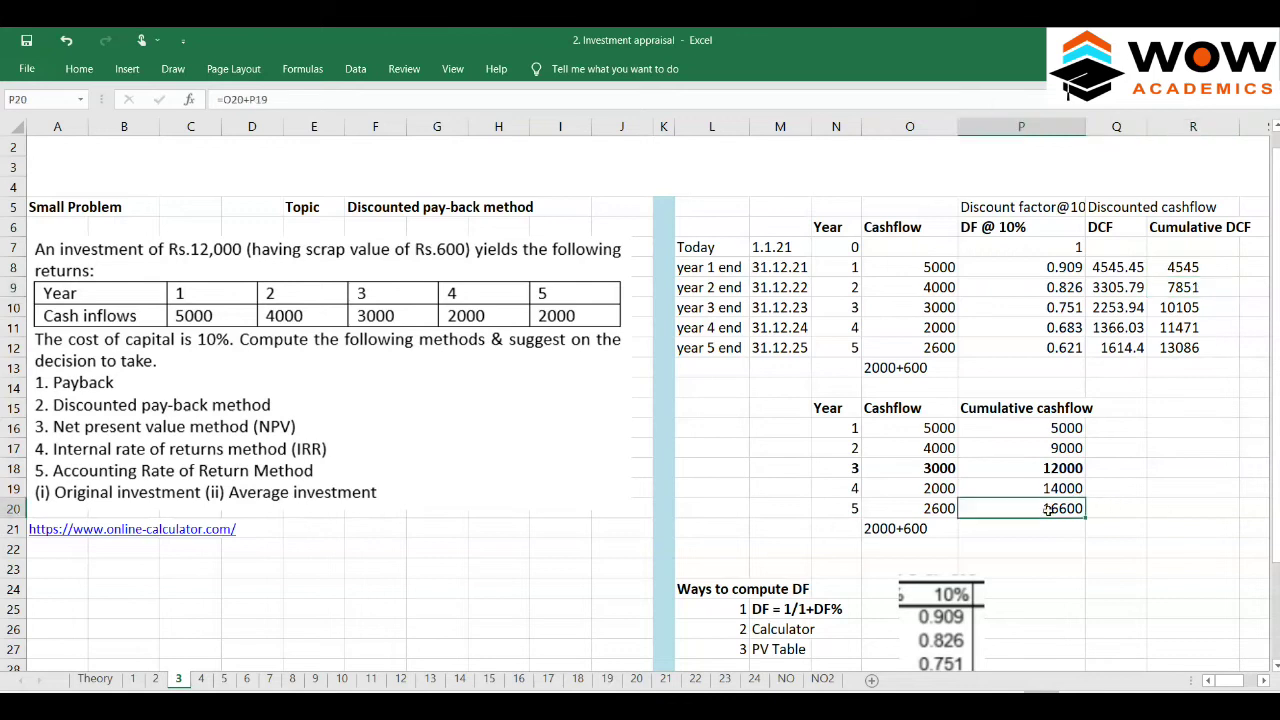
click(1198, 347)
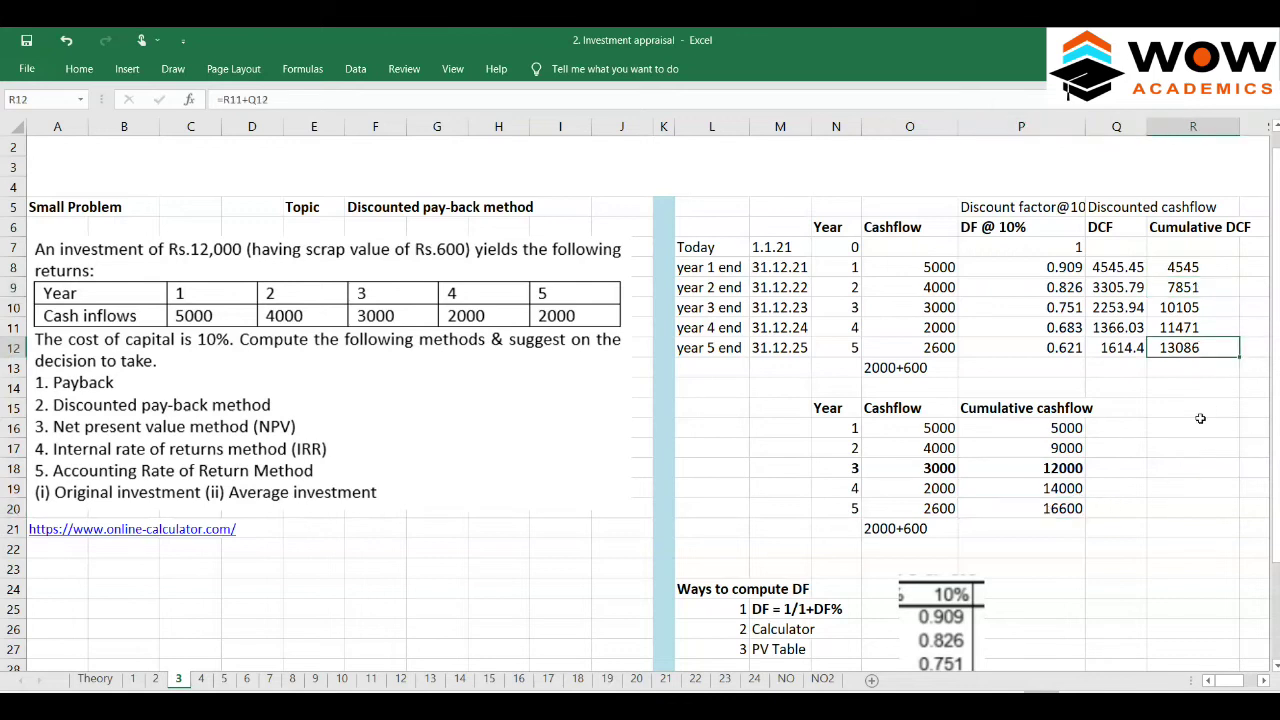
- Delete the contents of the simple payback comparison table in N15:P21
click(837, 424)
click(835, 418)
key(shift+Down)
key(shift+Down)
key(shift+Down)
key(shift+Down)
key(shift+Down)
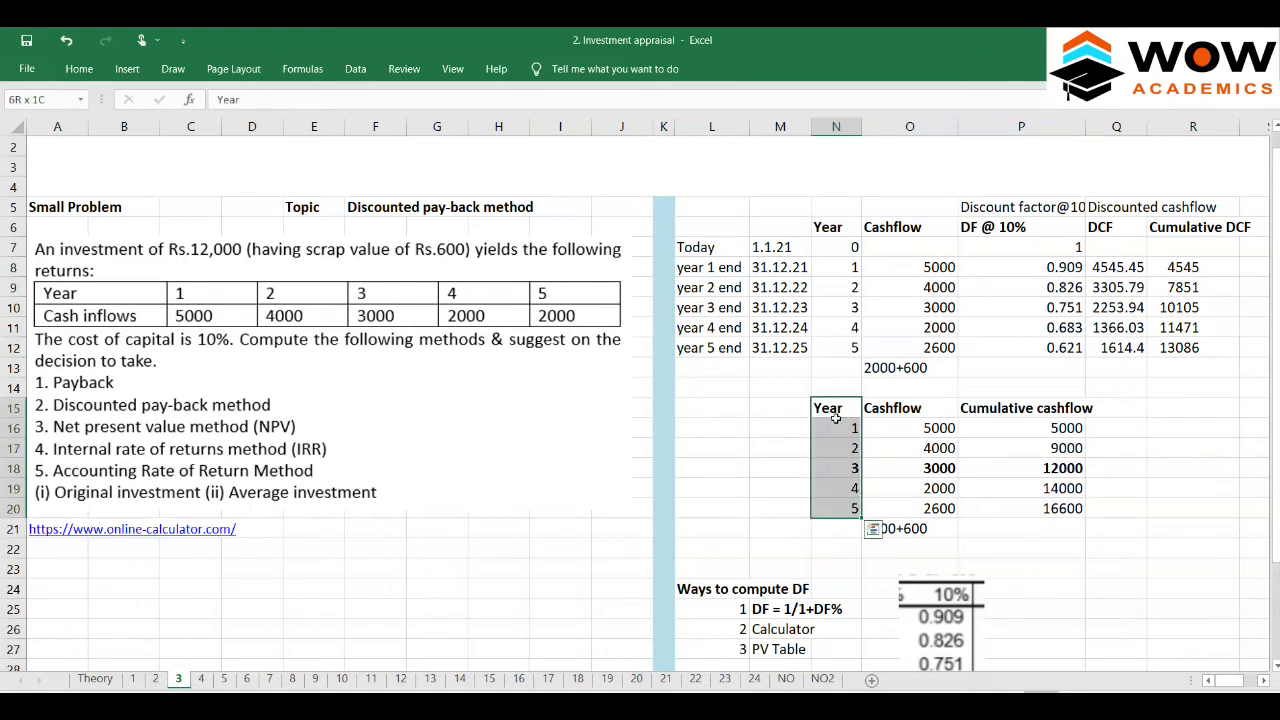
key(shift+Down)
key(shift+Right)
key(shift+Right)
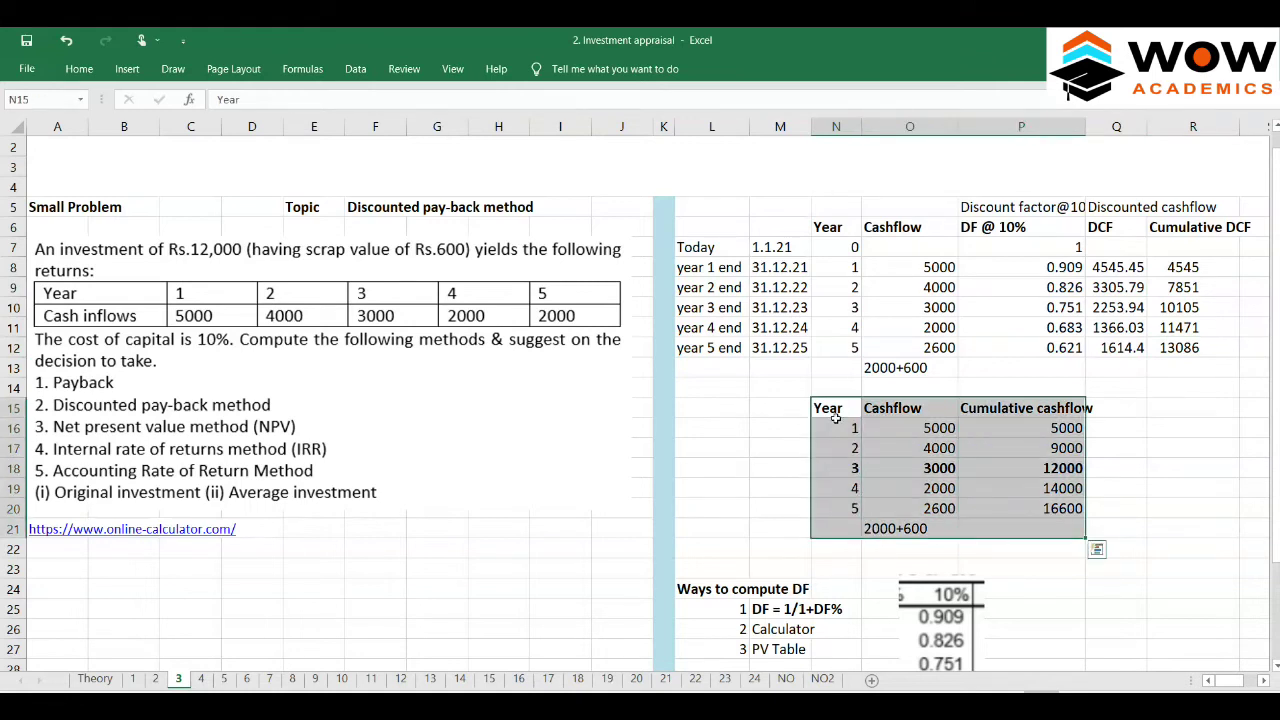
key(Delete)
- Enter the label "Discounted Payback =" in L15
key(Left)
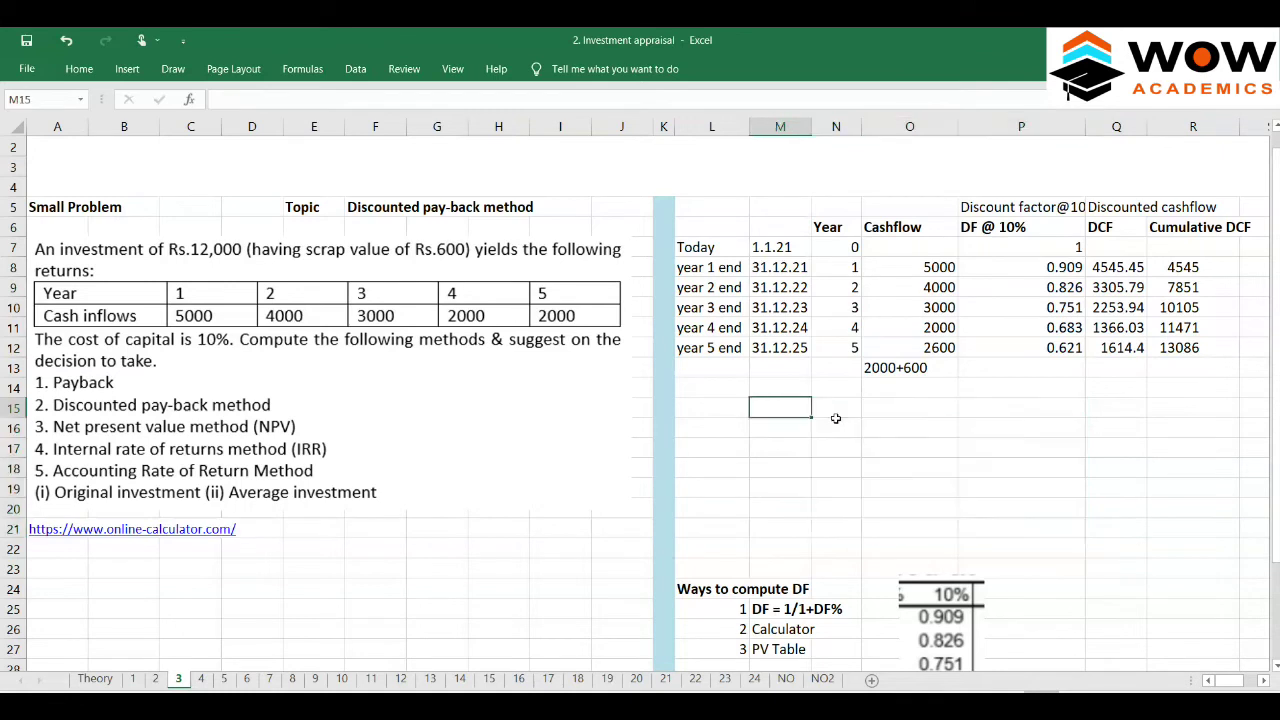
key(Left)
text(Disco)
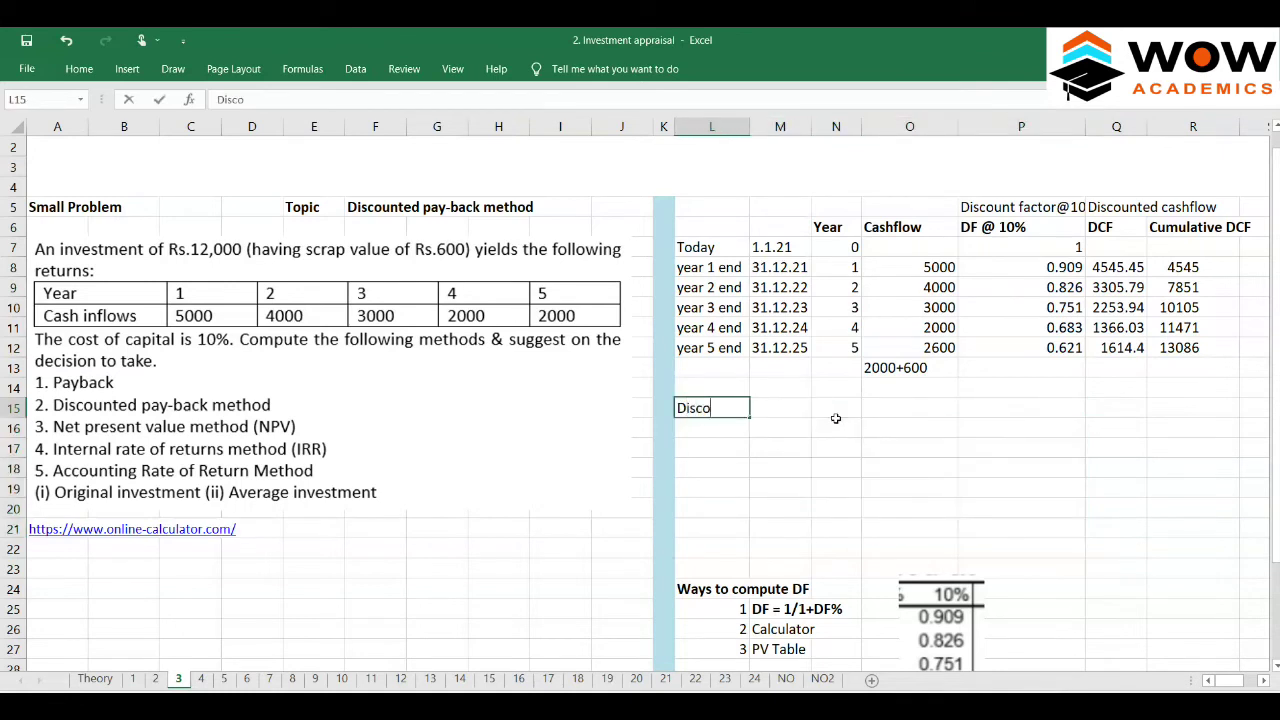
text(unted Payback =)
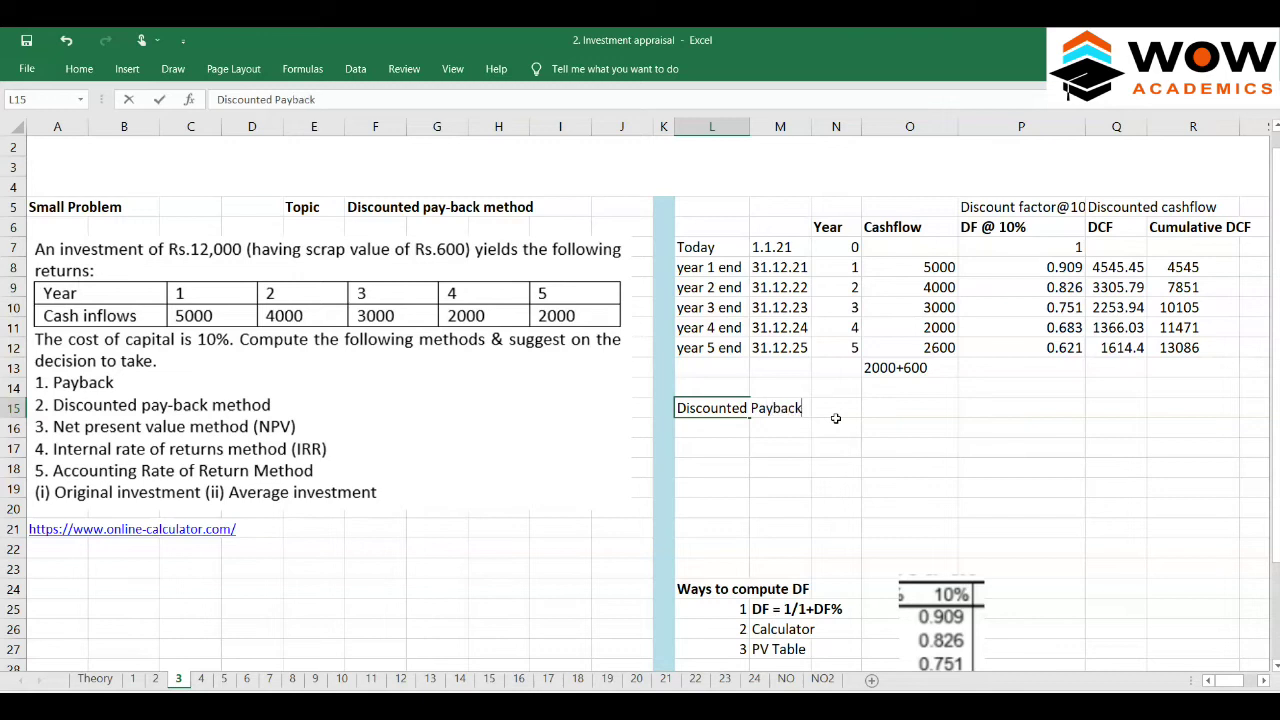
key(Return)
key(Up)
key(Right)
key(Right)
key(Right)
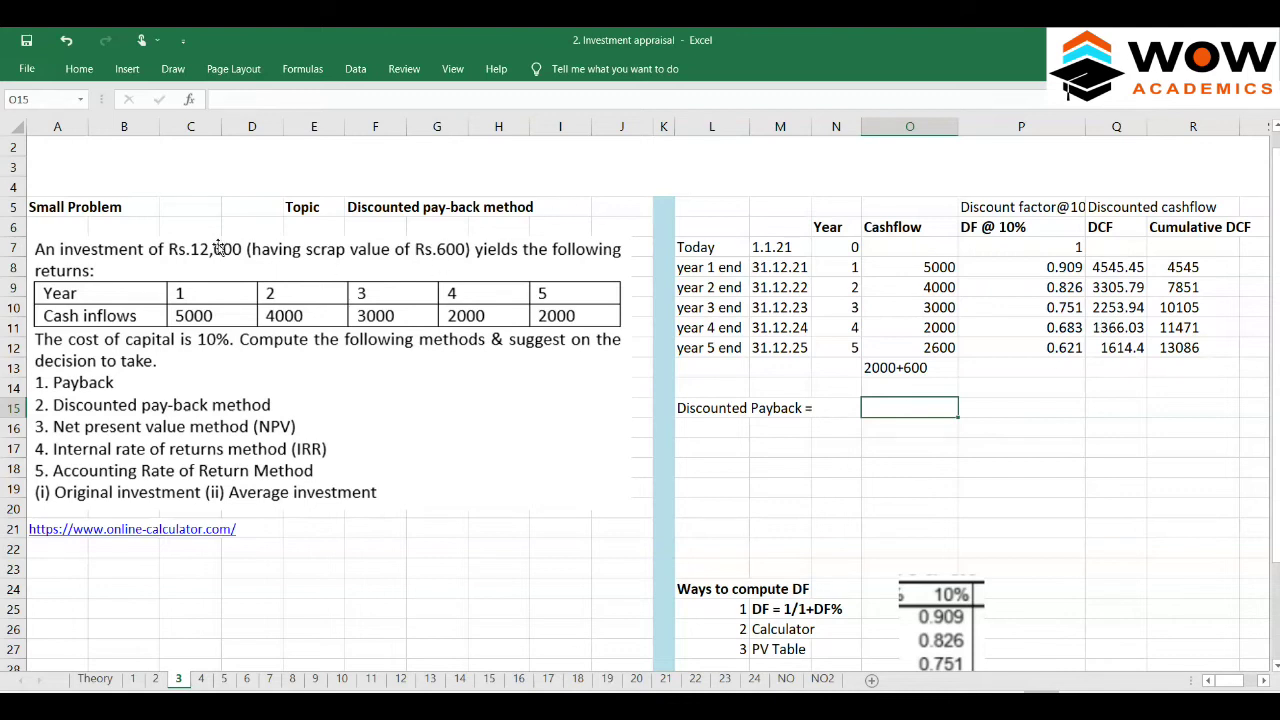
- Make the year 4 and year 5 figures in N11:R12 bold
click(1184, 312)
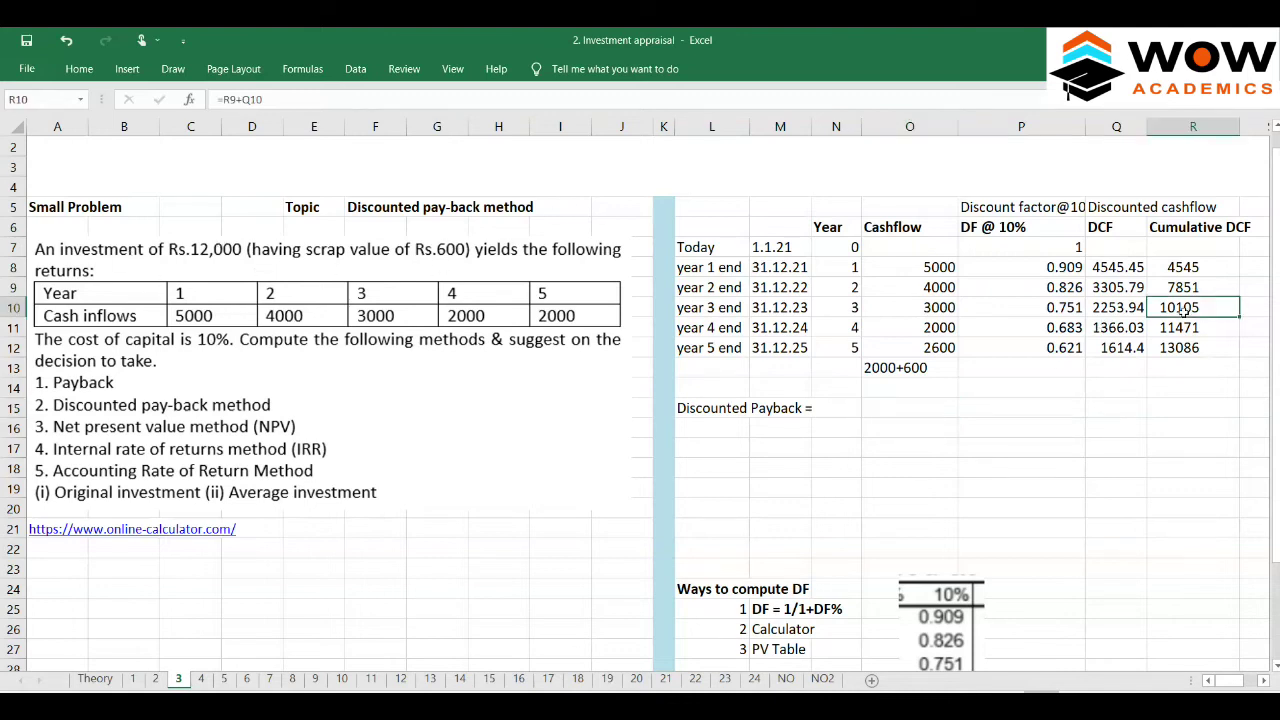
key(Down)
key(shift+Down)
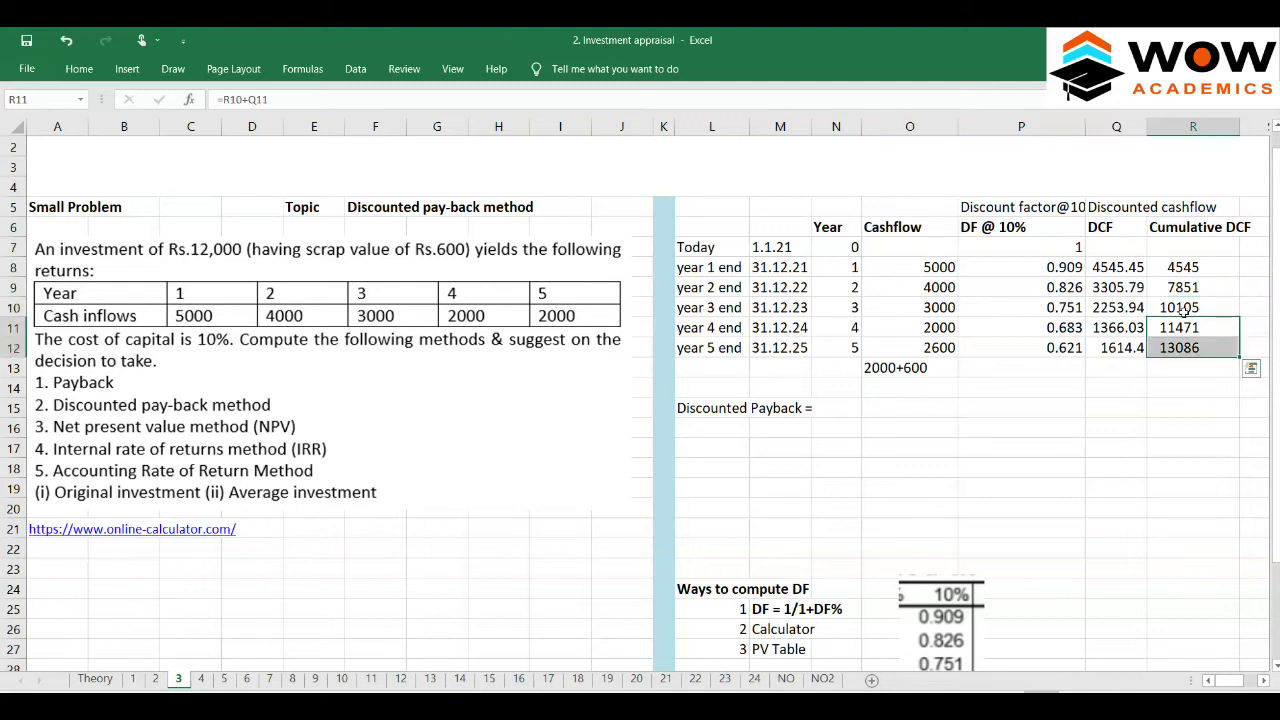
key(shift+Left)
key(shift+Left)
key(shift+Left)
key(shift+Left)
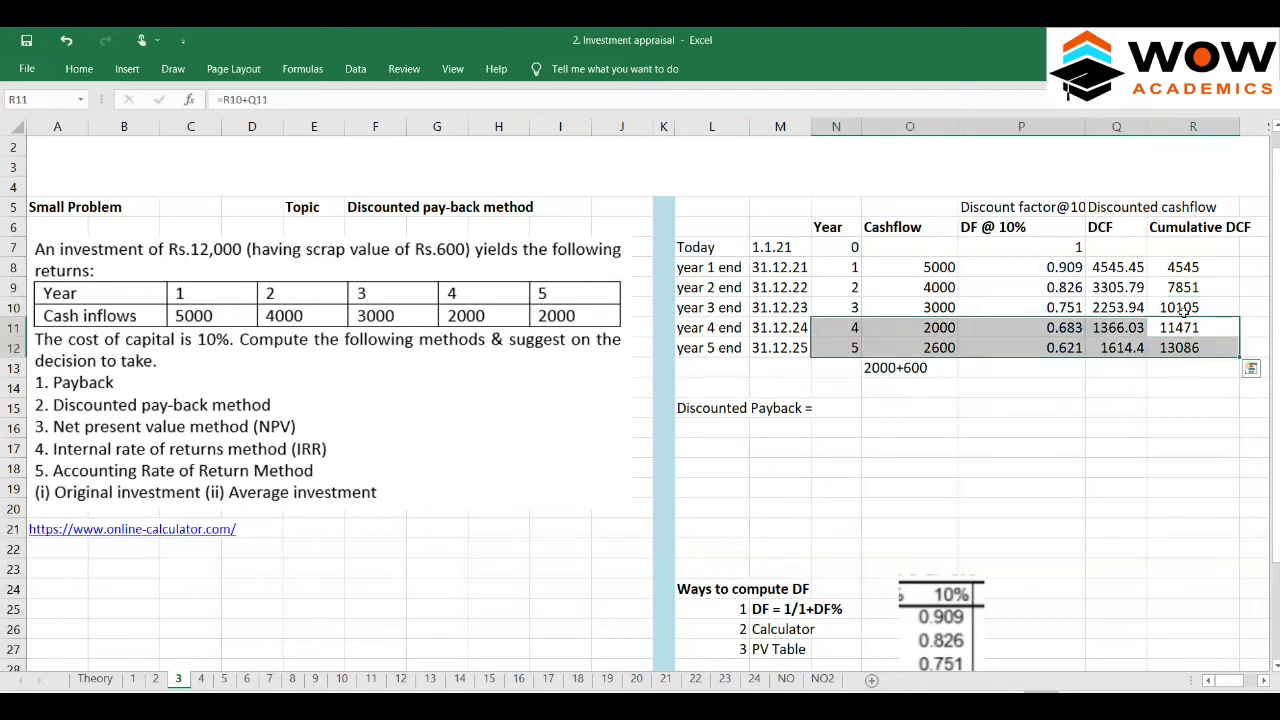
- Enter the discounted payback working "4 + (12000 - 11471) / 2600" as text in O15
key(Down)
key(Down)
key(Down)
key(Down)
key(Left)
key(Left)
key(Left)
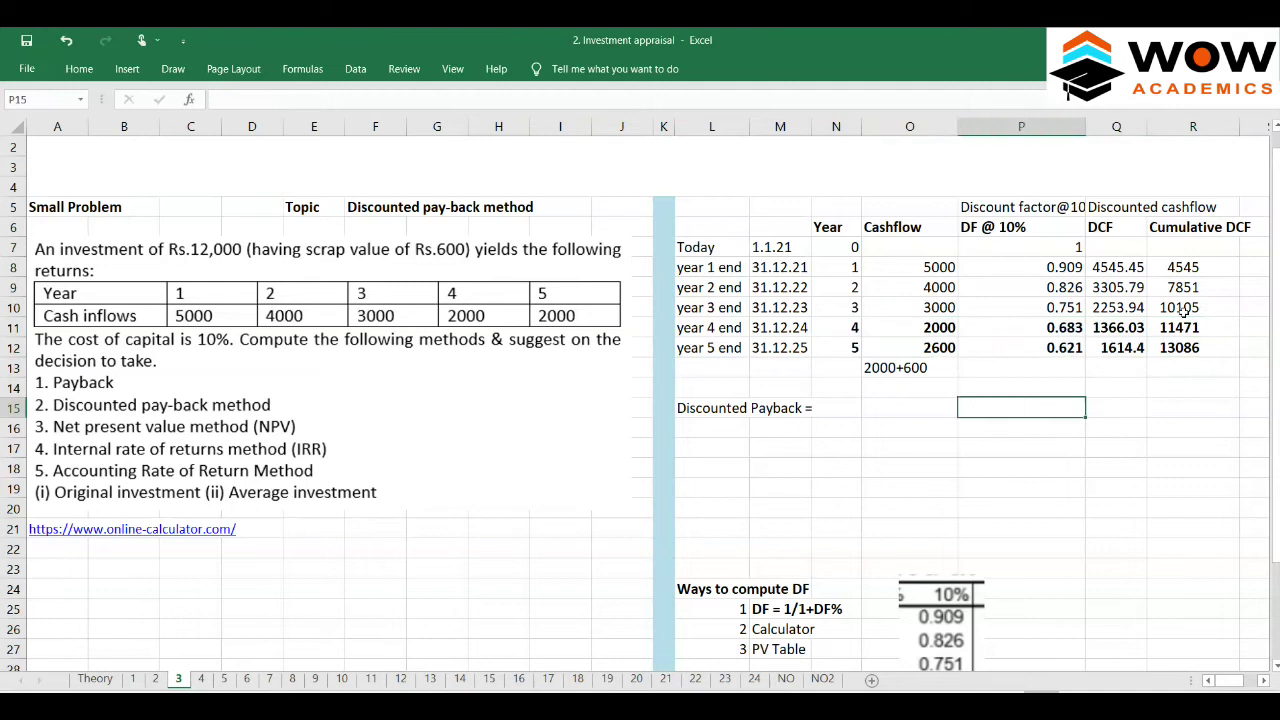
text(4)
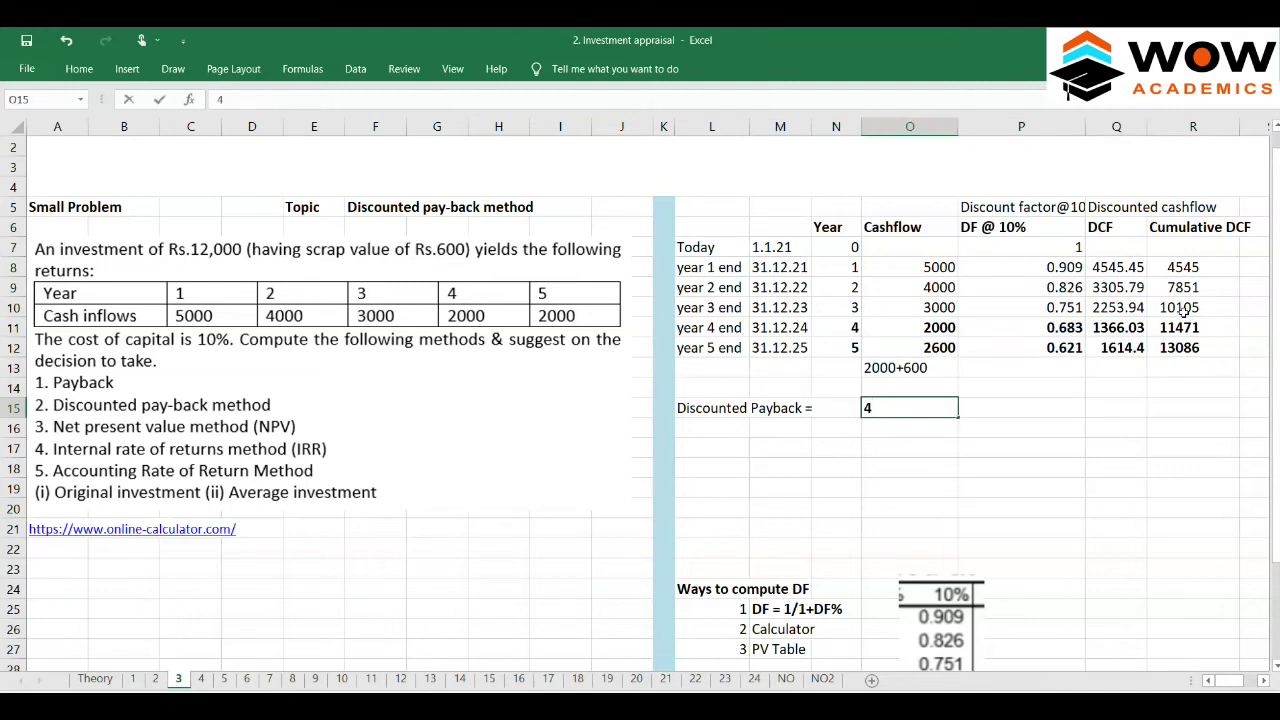
text( + (12000 - 11471) /)
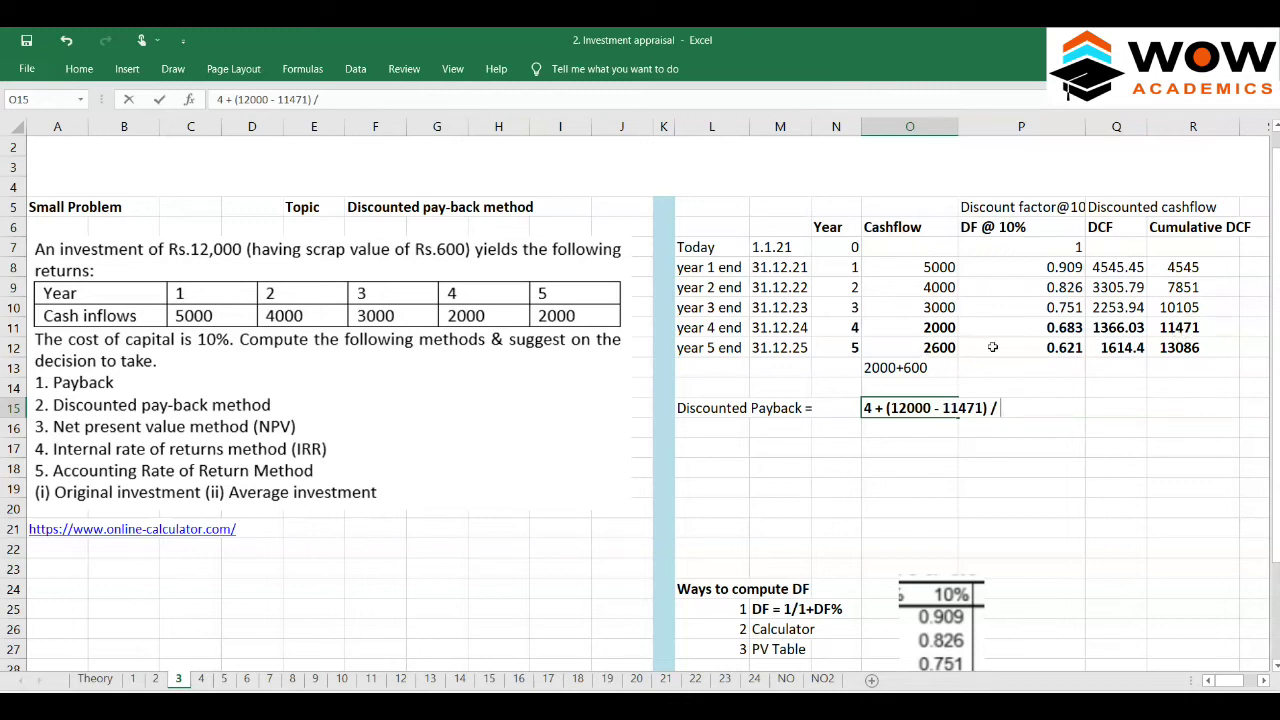
text(2600)
key(Return)
- Duplicate the O15 working into O16 and calculate its bracketed difference in O18 with =12000 - 11471
key(ctrl+d)
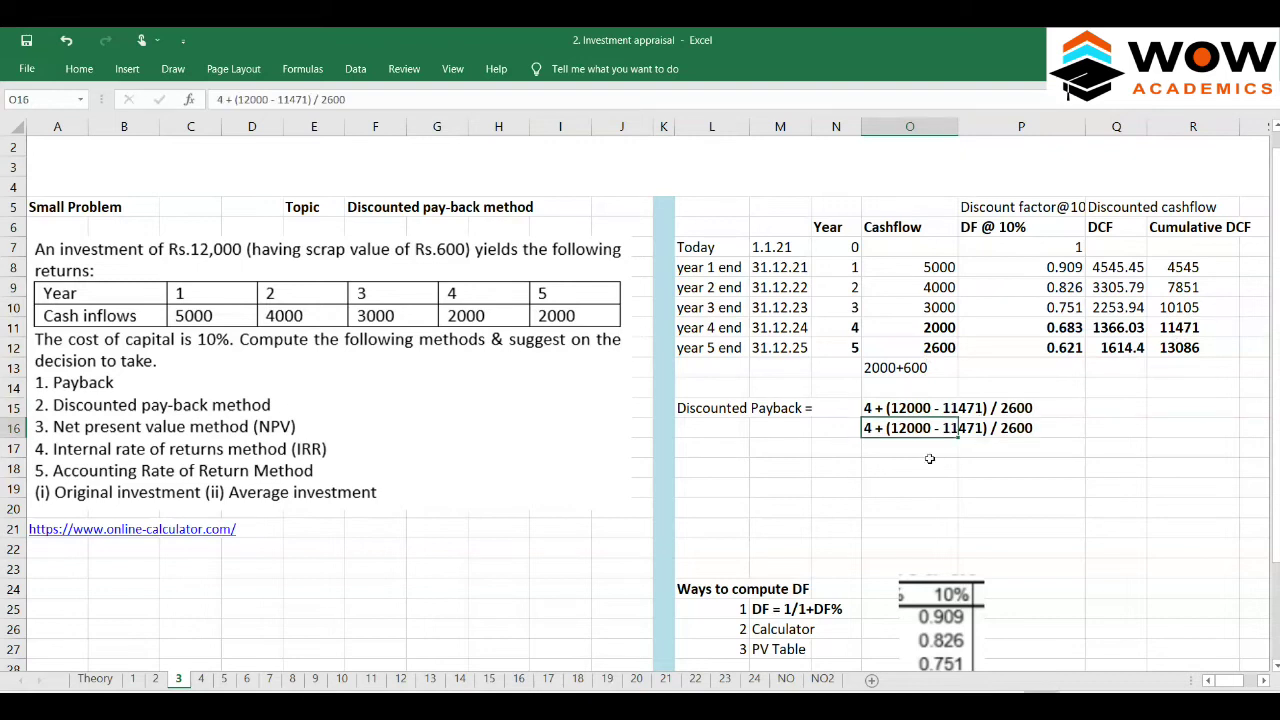
double_click(910, 427)
drag(887, 427, 988, 428)
key(shift+Left)
key(ctrl+c)
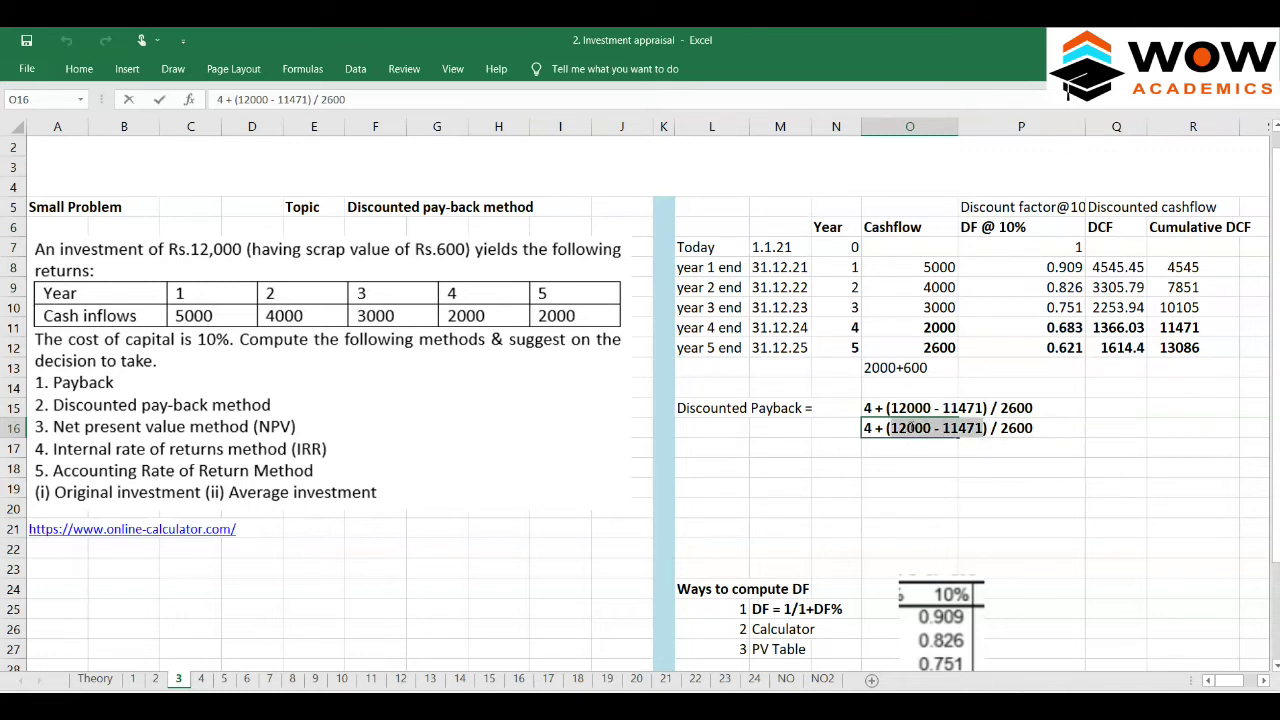
key(Return)
key(Return)
text(=)
key(ctrl+v)
key(Return)
- Simplify the working in O16 to "4 + (529 / 2600)"
double_click(912, 428)
key(shift+Right)
key(shift+Right)
key(shift+Right)
key(shift+Right)
key(shift+Right)
key(shift+Right)
key(shift+Right)
key(shift+Right)
key(shift+Right)
key(shift+Right)
key(shift+Right)
key(shift+Right)
key(shift+Right)
text(529)
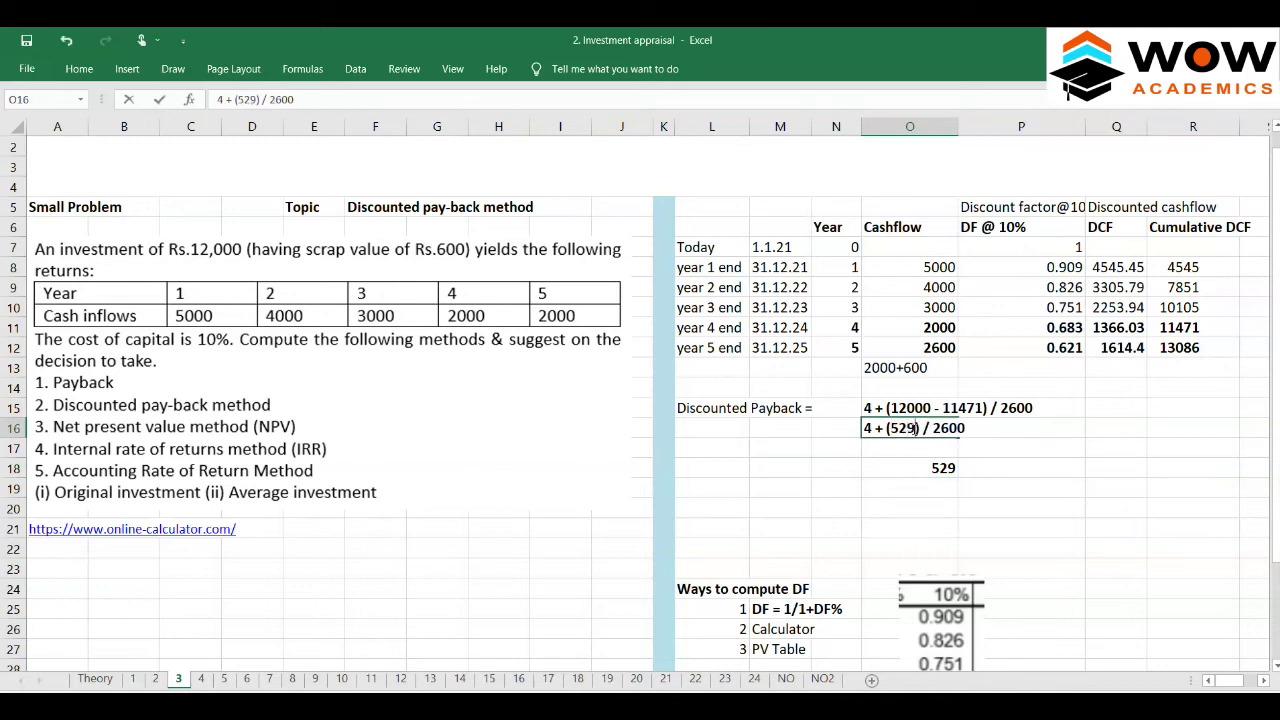
key(Delete)
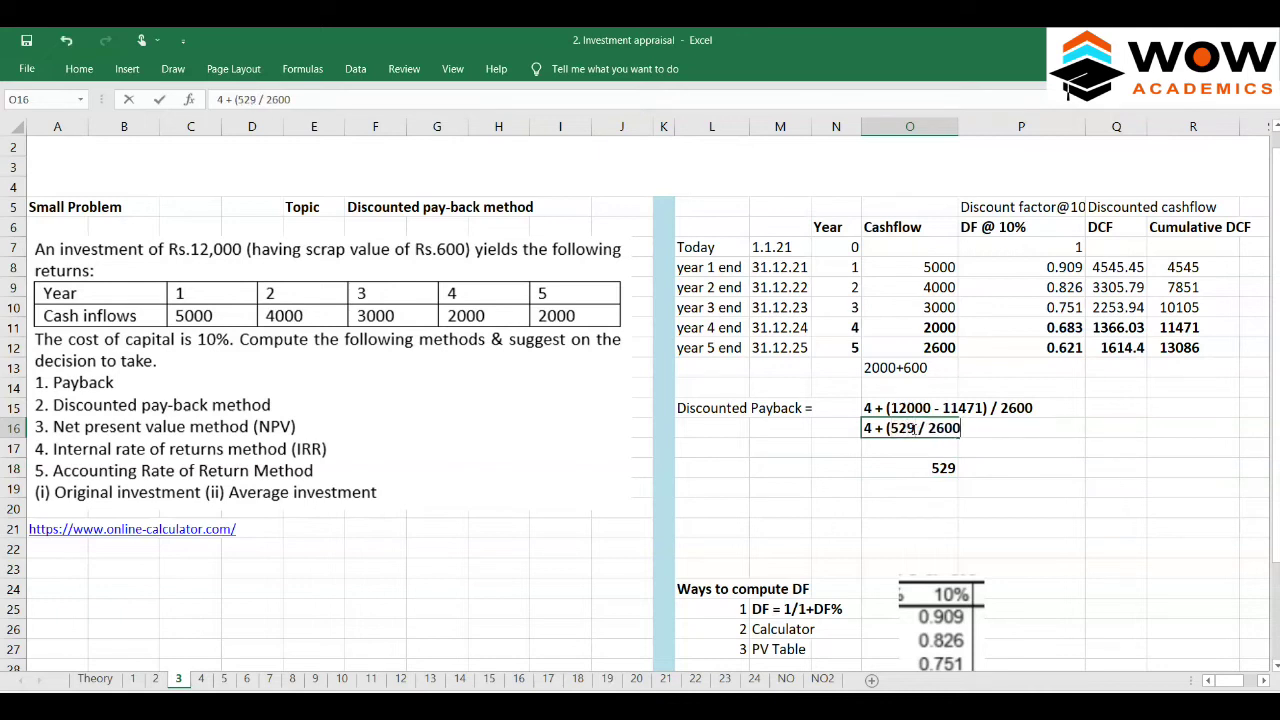
key(Return)
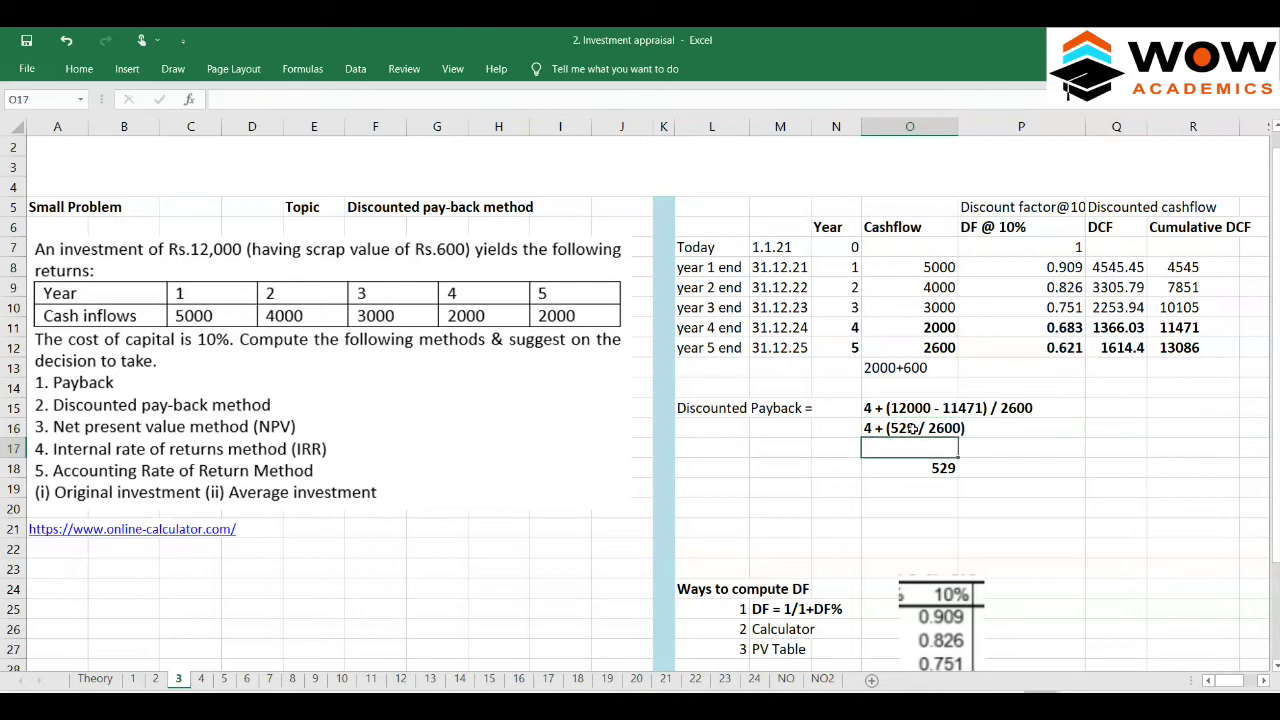
- Duplicate the O16 working into O17 and change the helper calculation in O18 to =529/2600
key(ctrl+d)
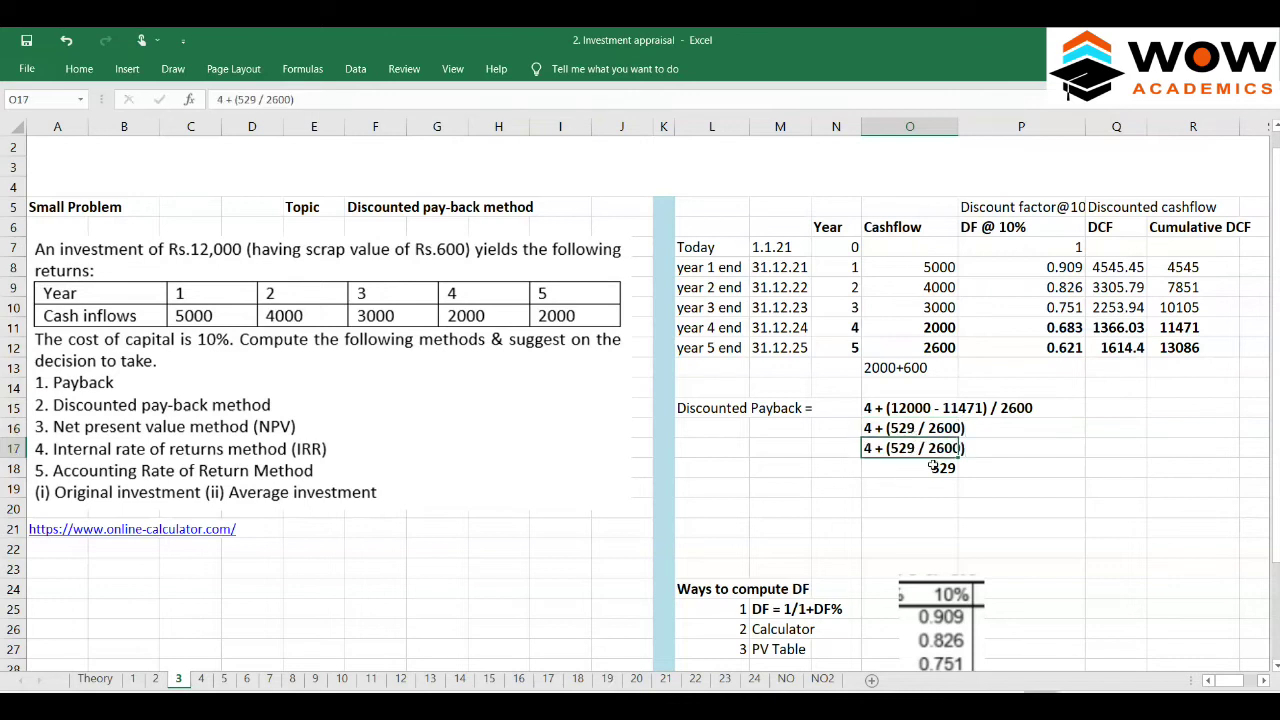
click(916, 468)
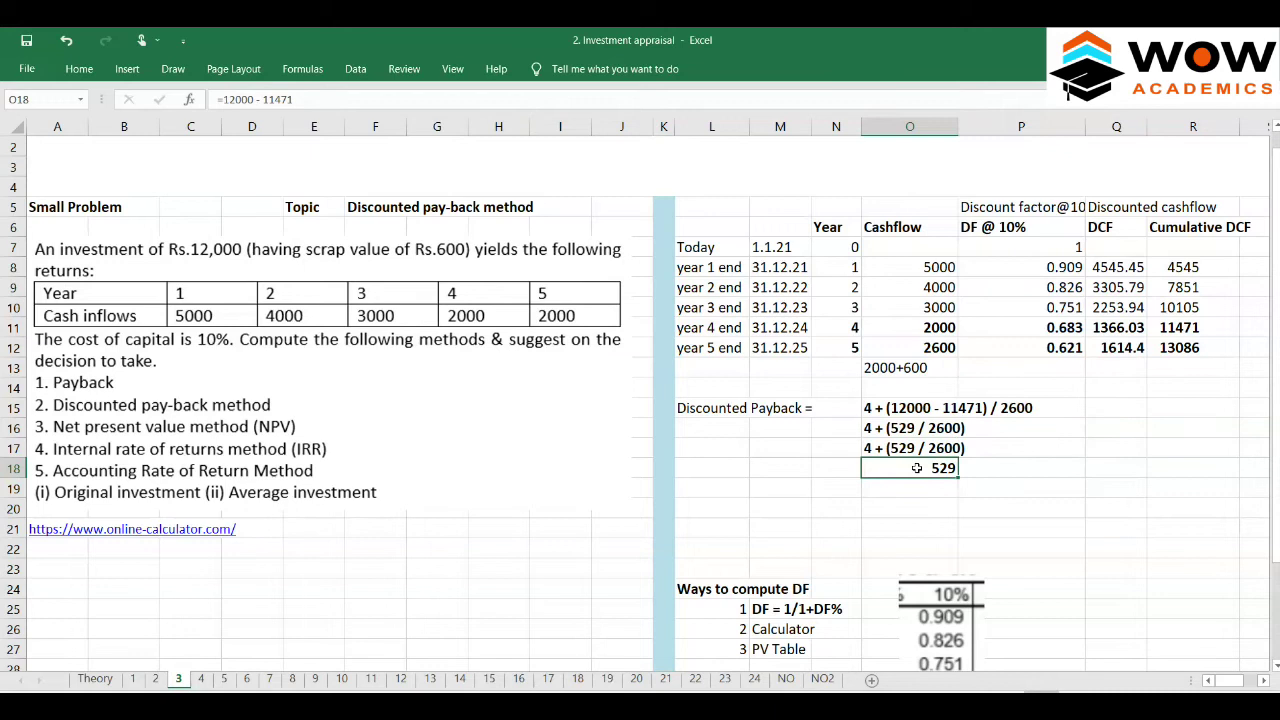
double_click(916, 468)
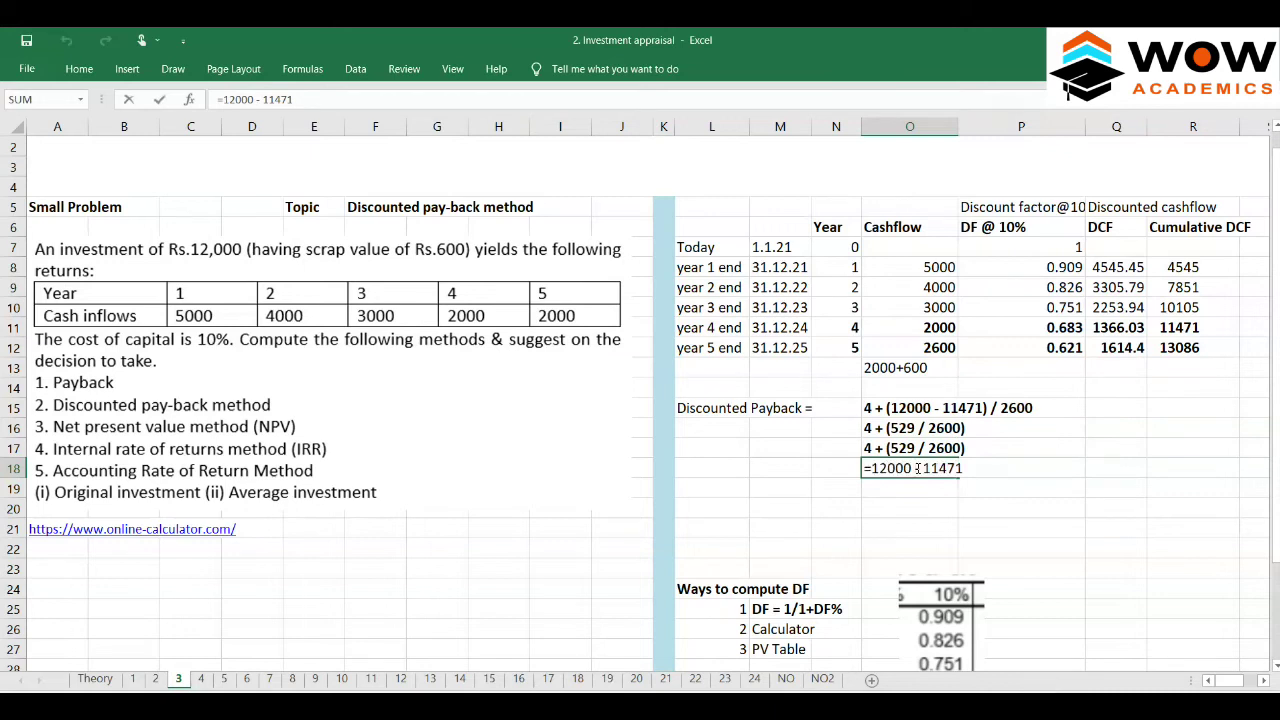
key(ctrl+shift+Right)
key(ctrl+shift+Right)
key(ctrl+shift+Right)
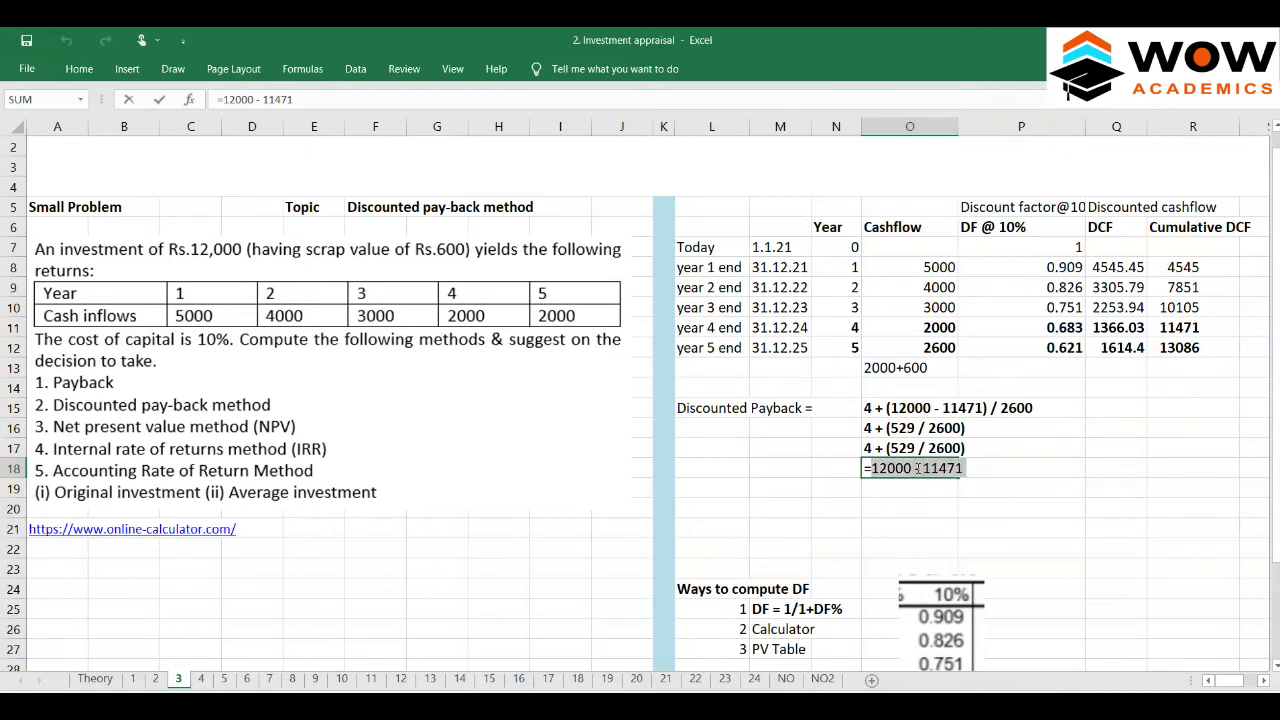
text(529/)
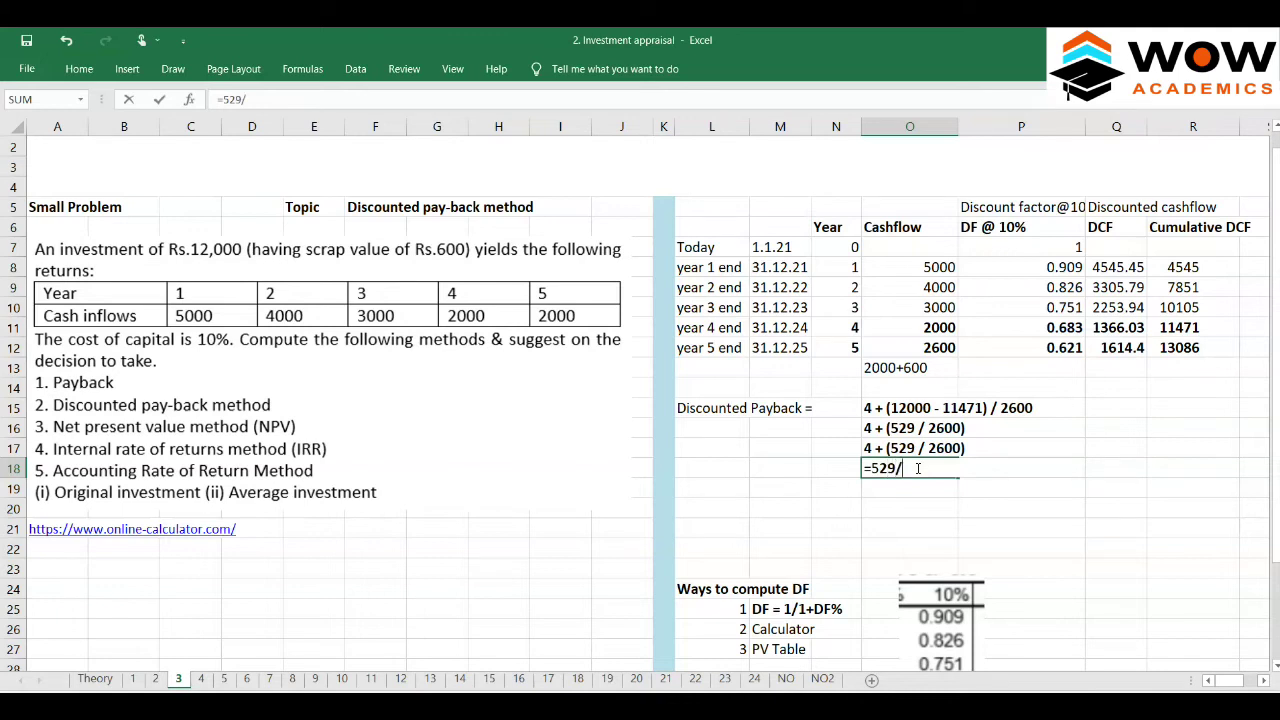
text(2600)
key(Return)
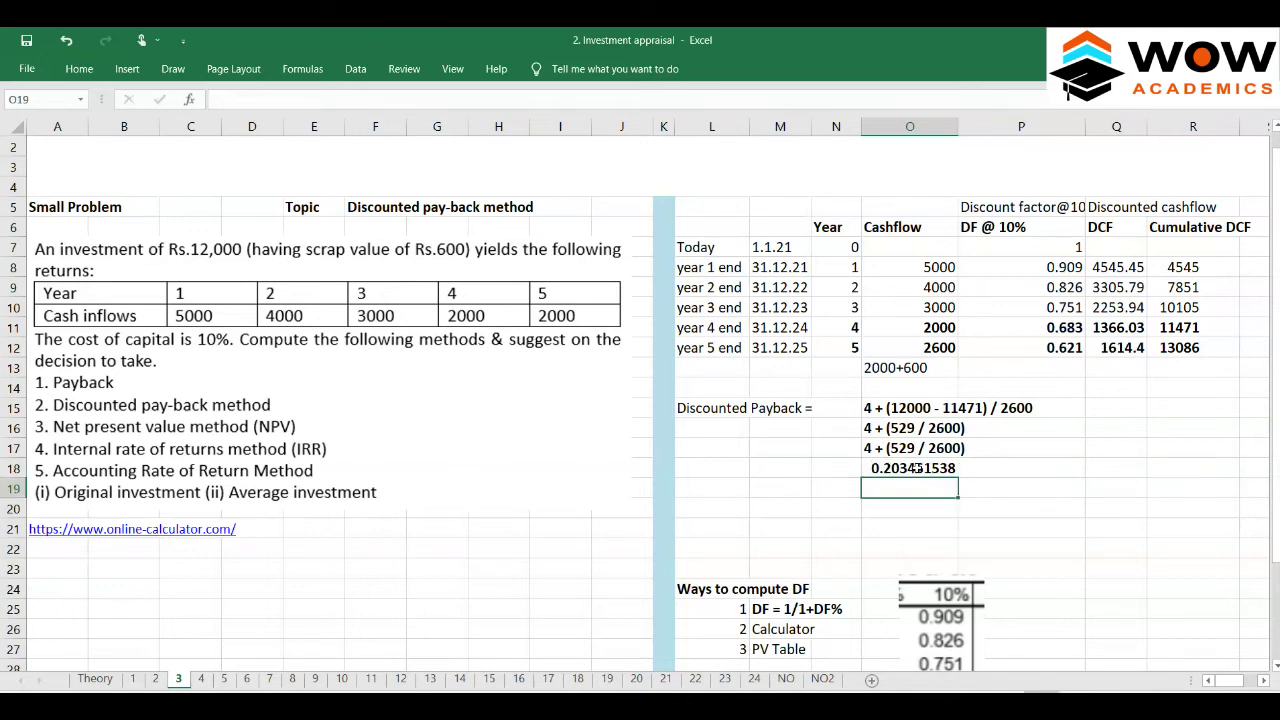
- Reduce the working in O17 to "4 + 0.2" and replace the helper calculation in O18 with "4.2 Years"
double_click(888, 448)
drag(887, 448, 966, 448)
text(0.2)
key(Return)
key(Delete)
text(4.2)
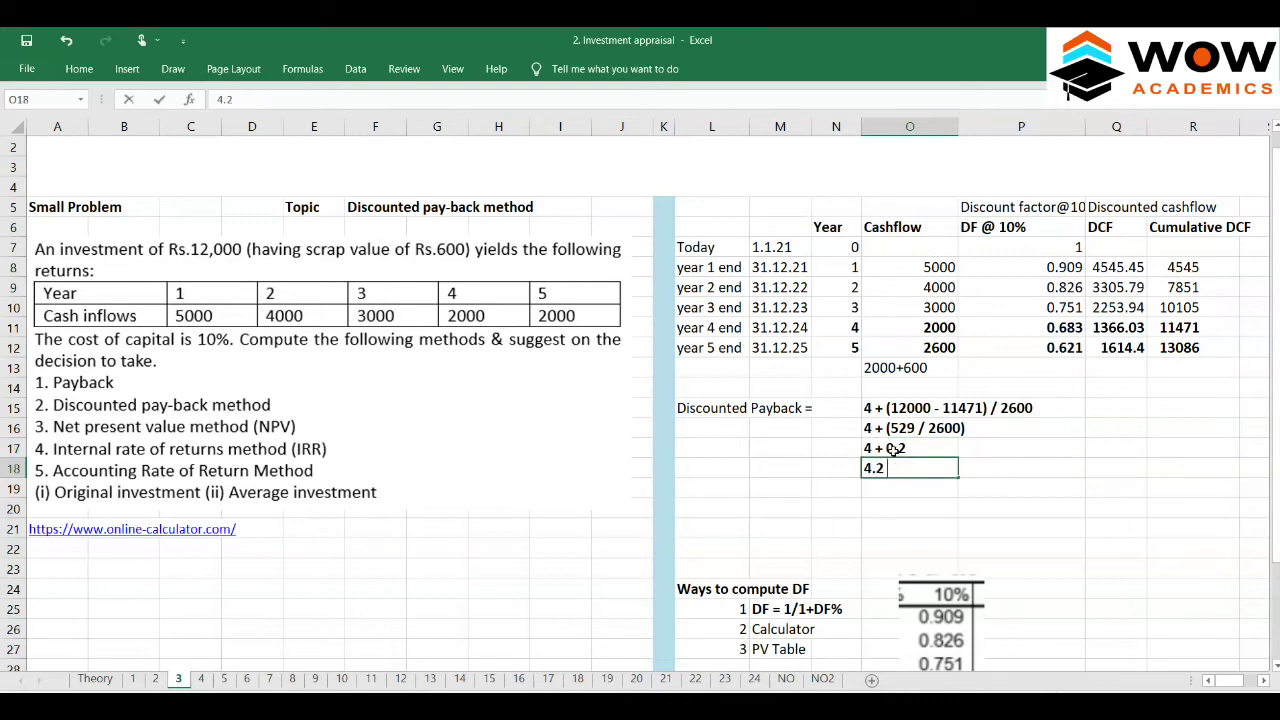
text( Years)
key(Return)
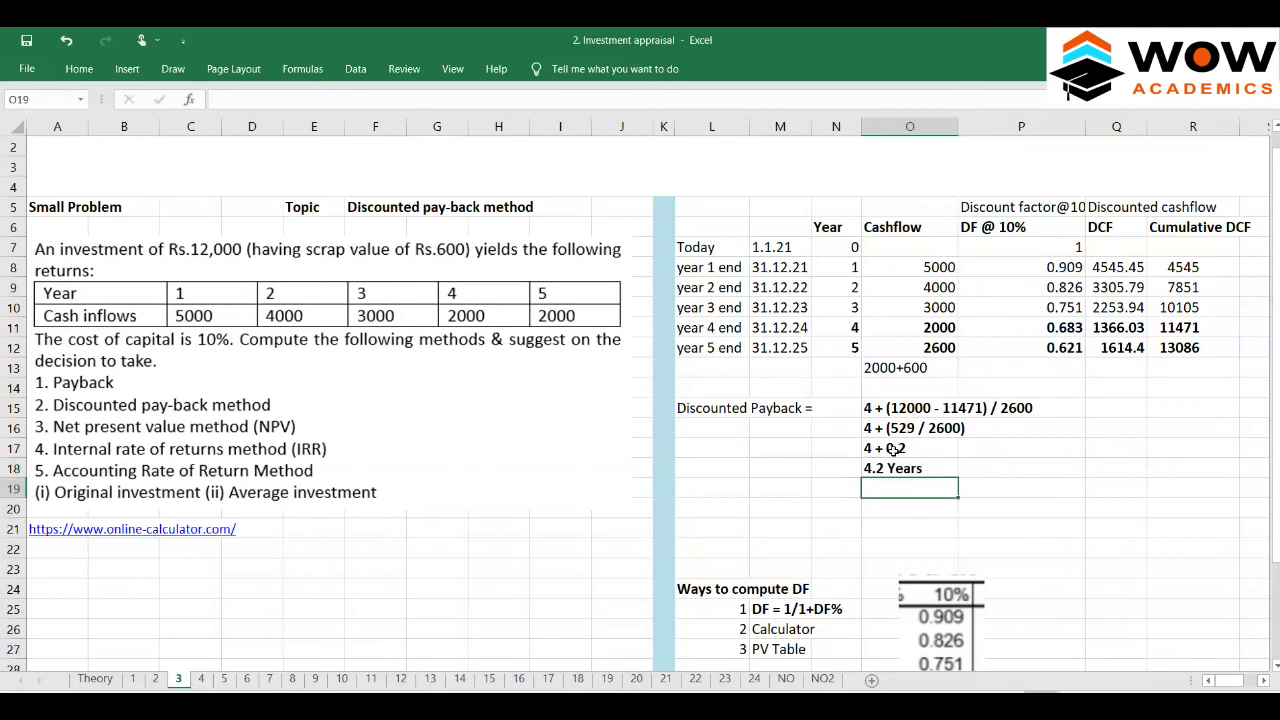
- Enter "4 years & (0.2*12)" in O20 to convert the fraction of a year into months
key(Return)
key(Up)
key(Up)
key(Down)
key(Down)
text(4 years &)
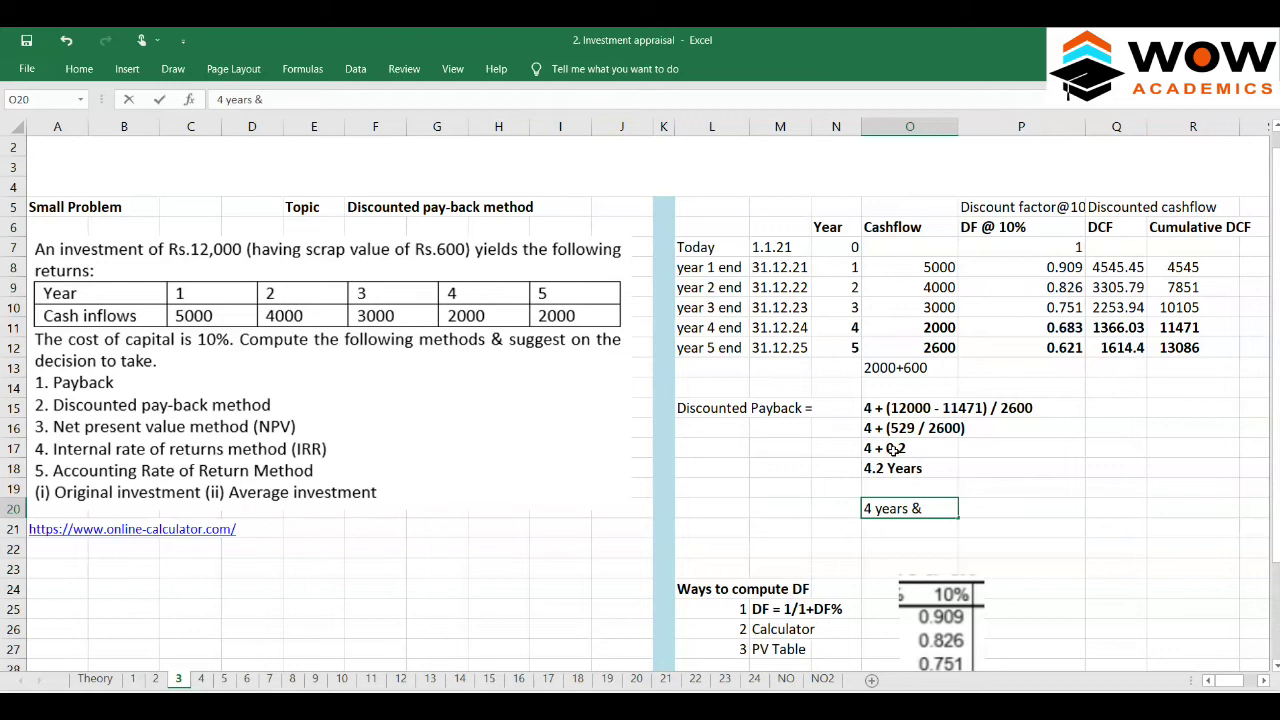
text( (0.2*12))
key(Return)
- Duplicate the O20 working into O21 and change the bracketed months calculation to "2.4 months"
key(ctrl+apostrophe)
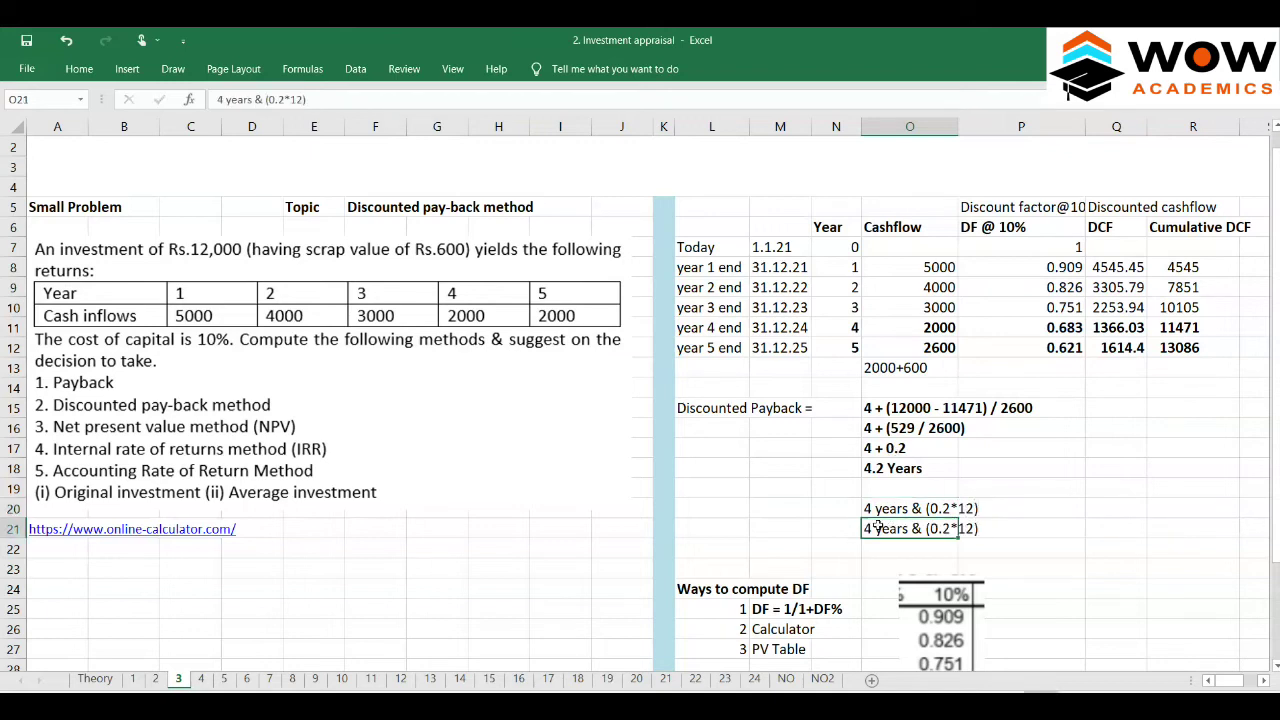
key(shift+Right)
key(shift+Right)
key(shift+Right)
key(shift+Right)
key(shift+Right)
key(shift+Right)
key(shift+Right)
key(shift+Right)
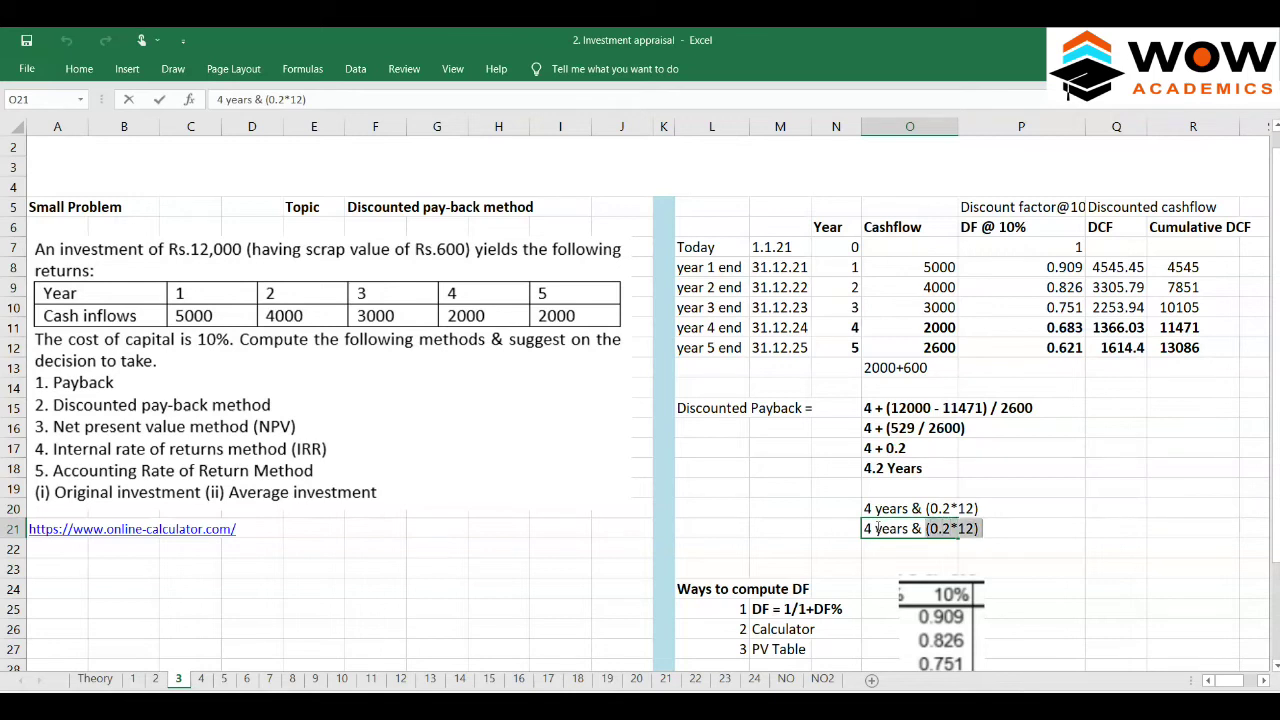
text(2.4 months)
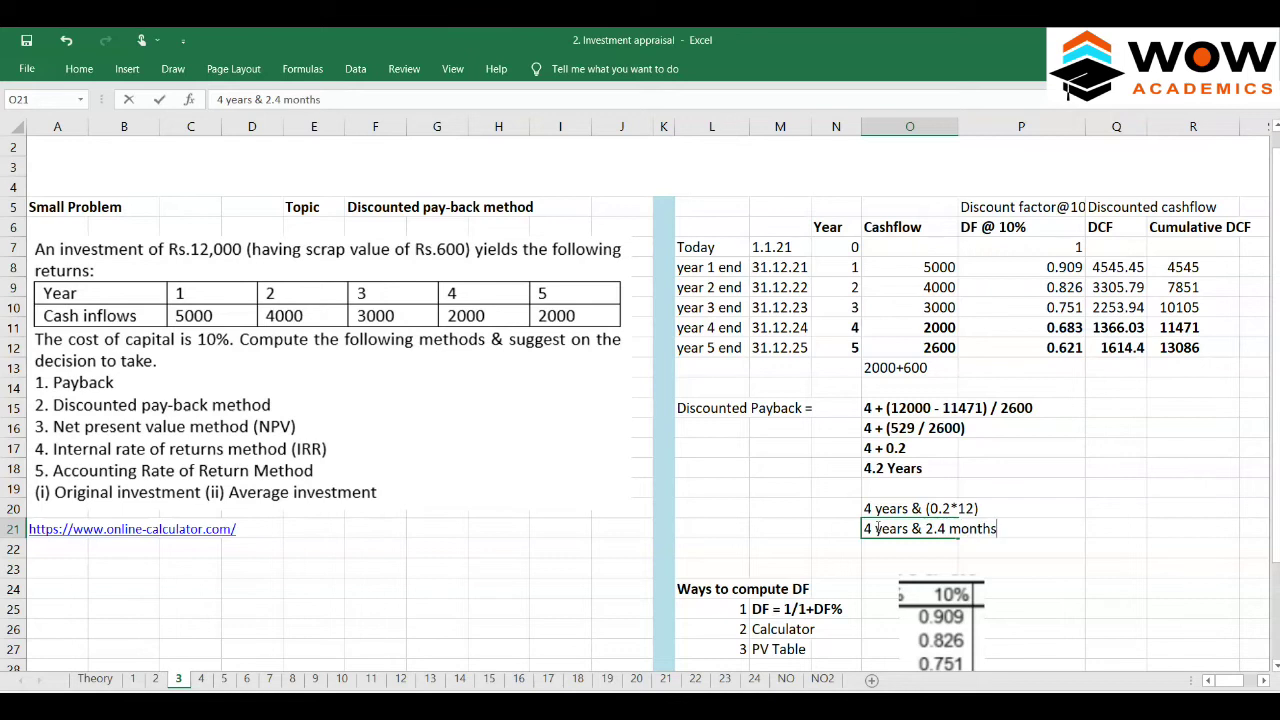
key(Return)
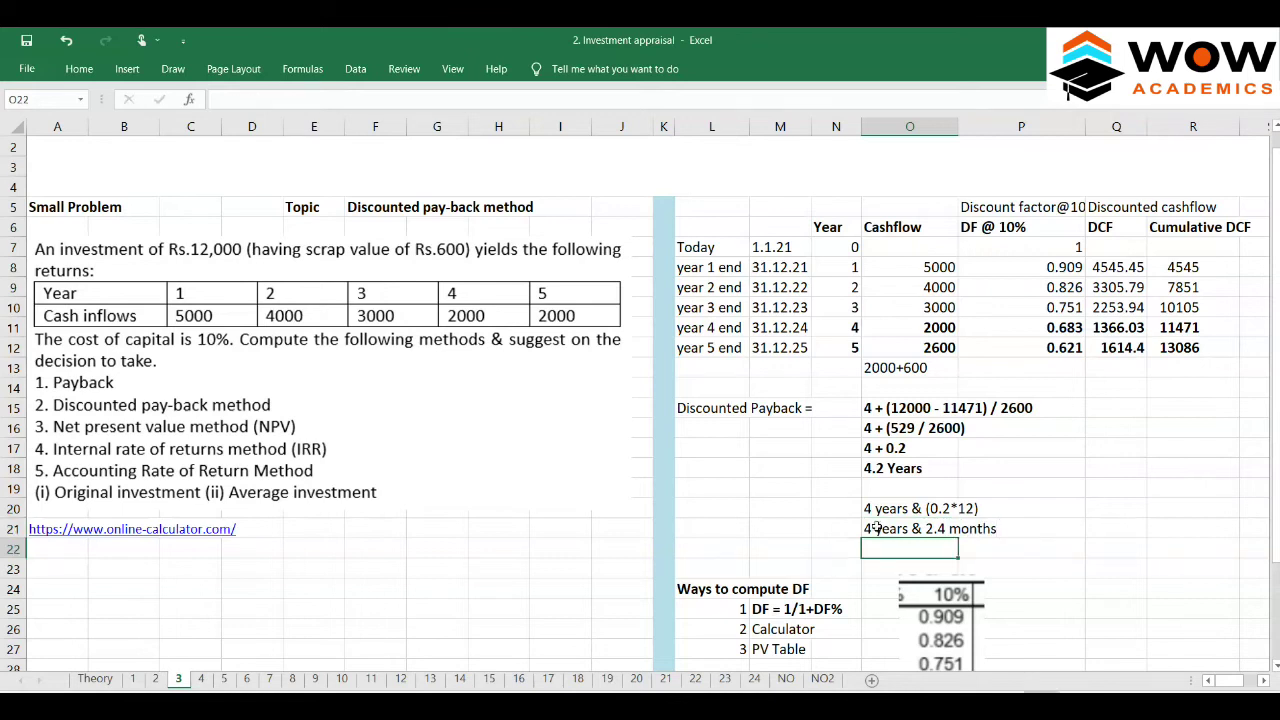
- Repeat the answer in O22 shortened to "4 years & 2 months", and insert a blank row beneath it
key(ctrl+apostrophe)
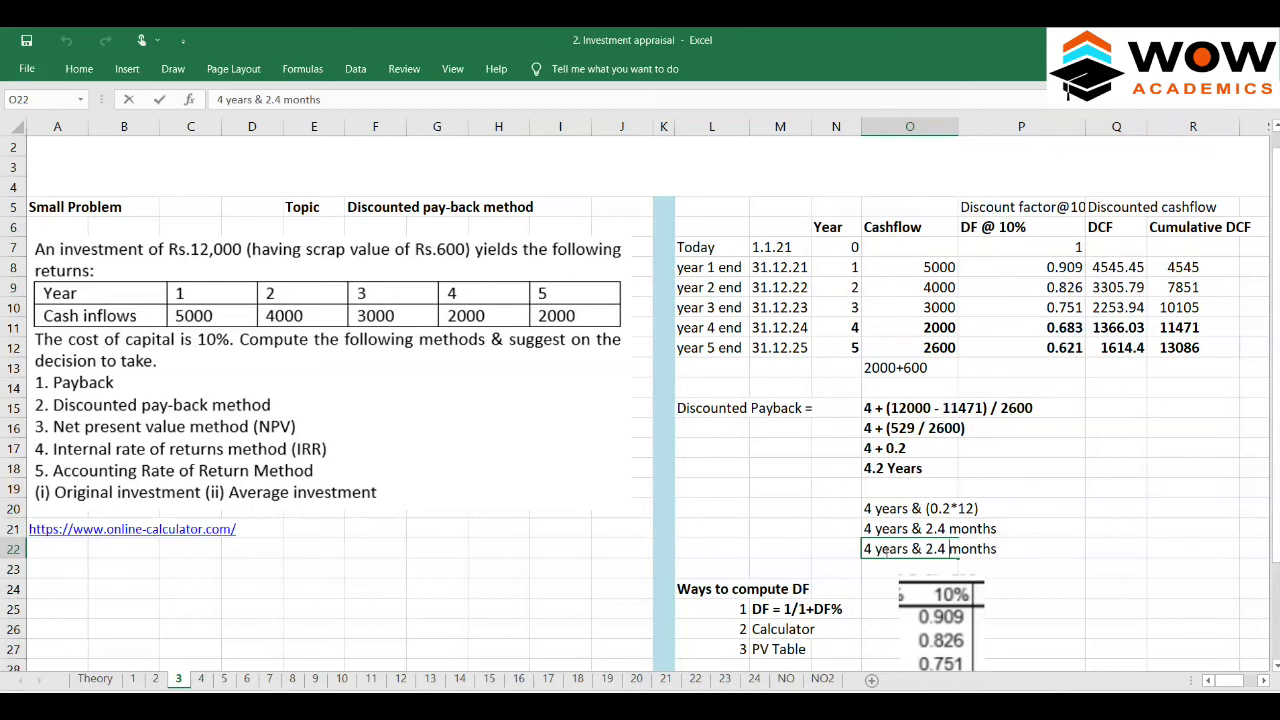
key(shift+Left)
key(shift+Left)
key(shift+Left)
key(shift+Left)
key(shift+Left)
key(shift+Left)
key(shift+Left)
key(shift+Left)
key(shift+Left)
key(shift+Left)
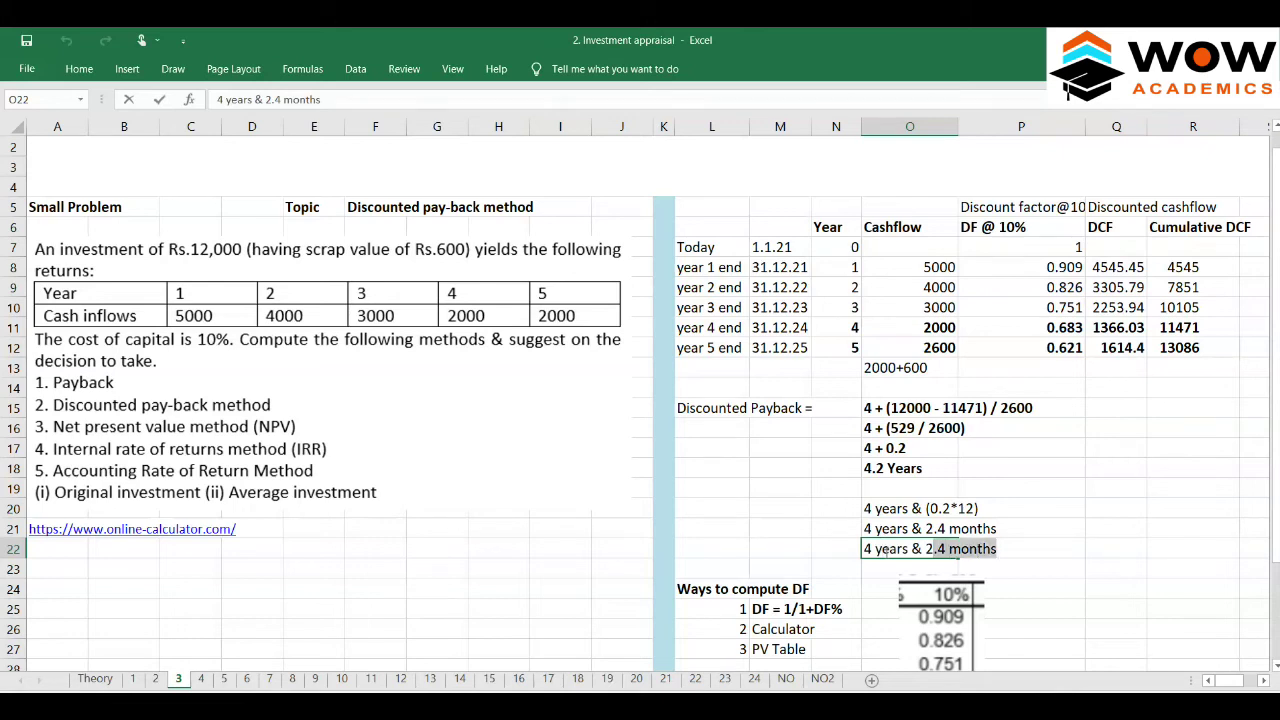
key(Left)
key(Delete)
key(Delete)
key(Delete)
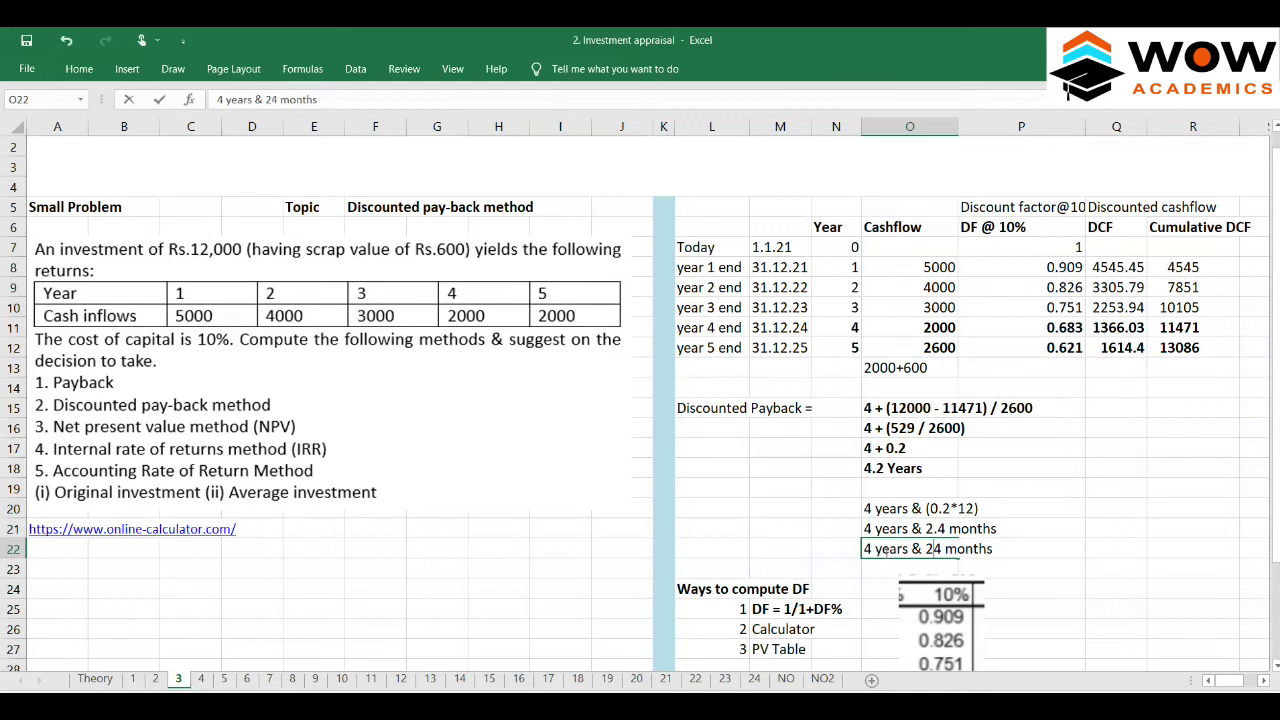
key(Return)
key(shift+space)
key(ctrl+shift+plus)
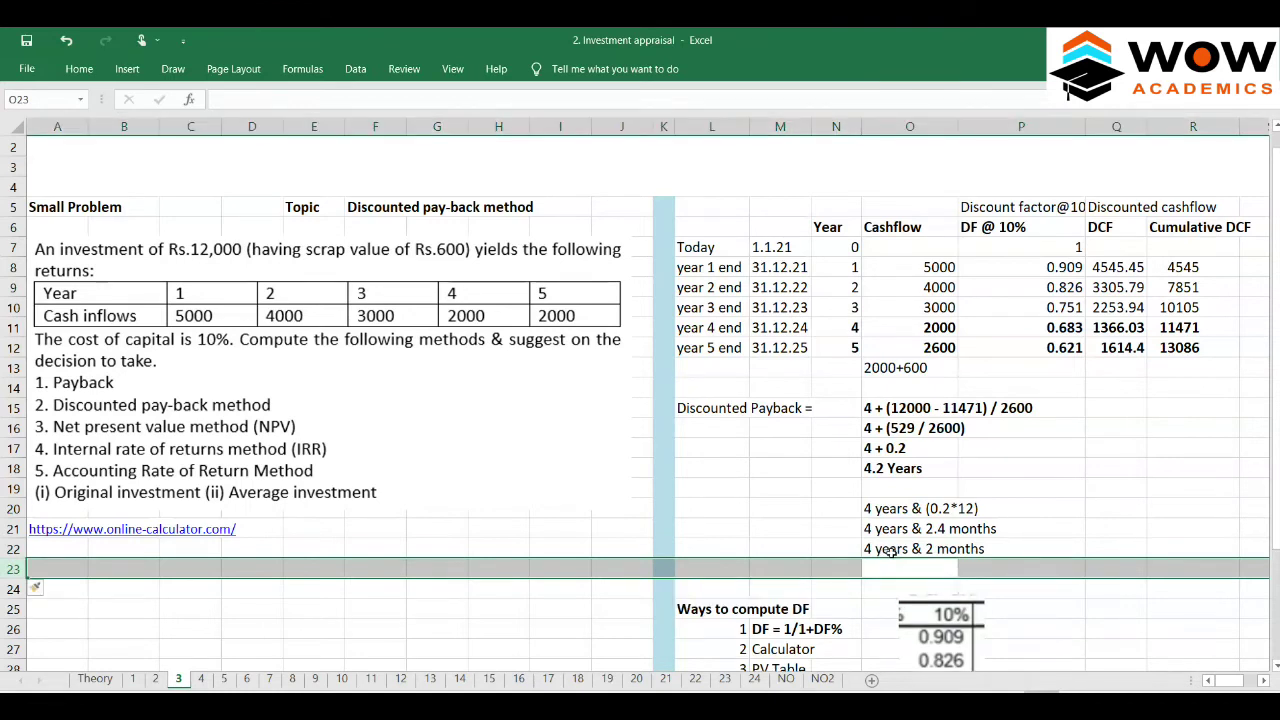
- Bold the final answer in O22 and the "Discounted Payback =" label in L15
click(898, 546)
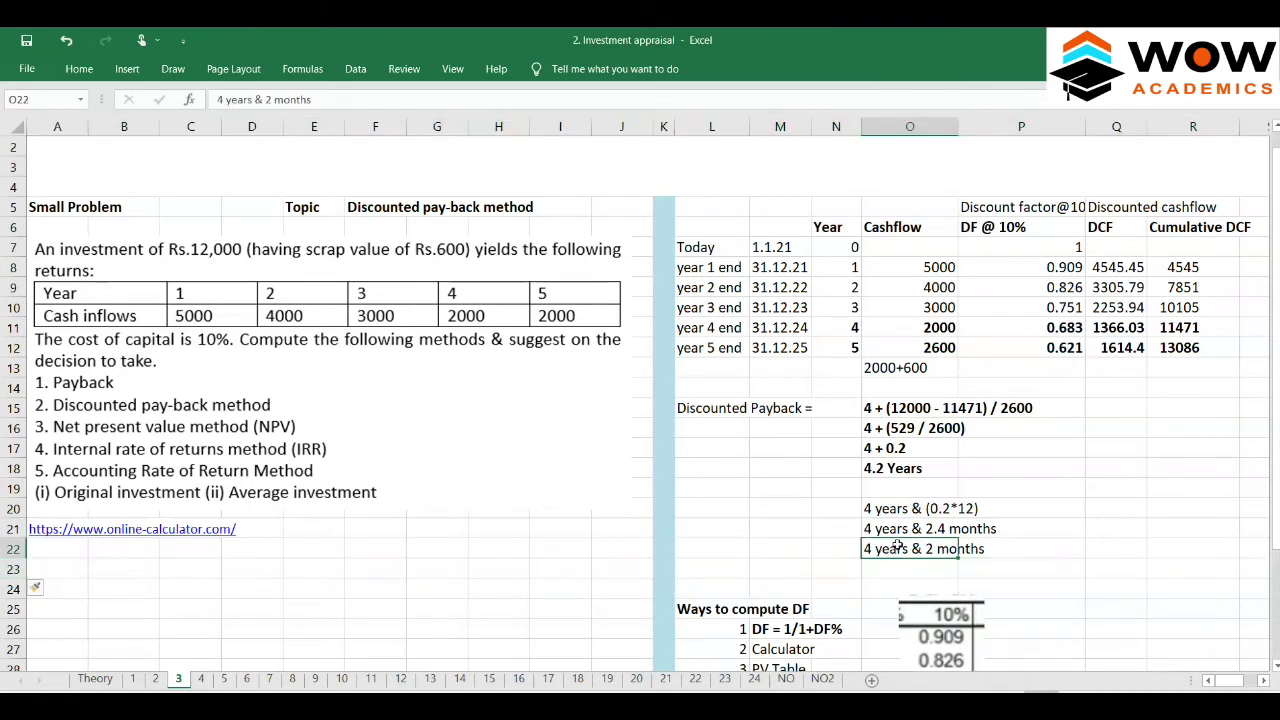
key(ctrl+b)
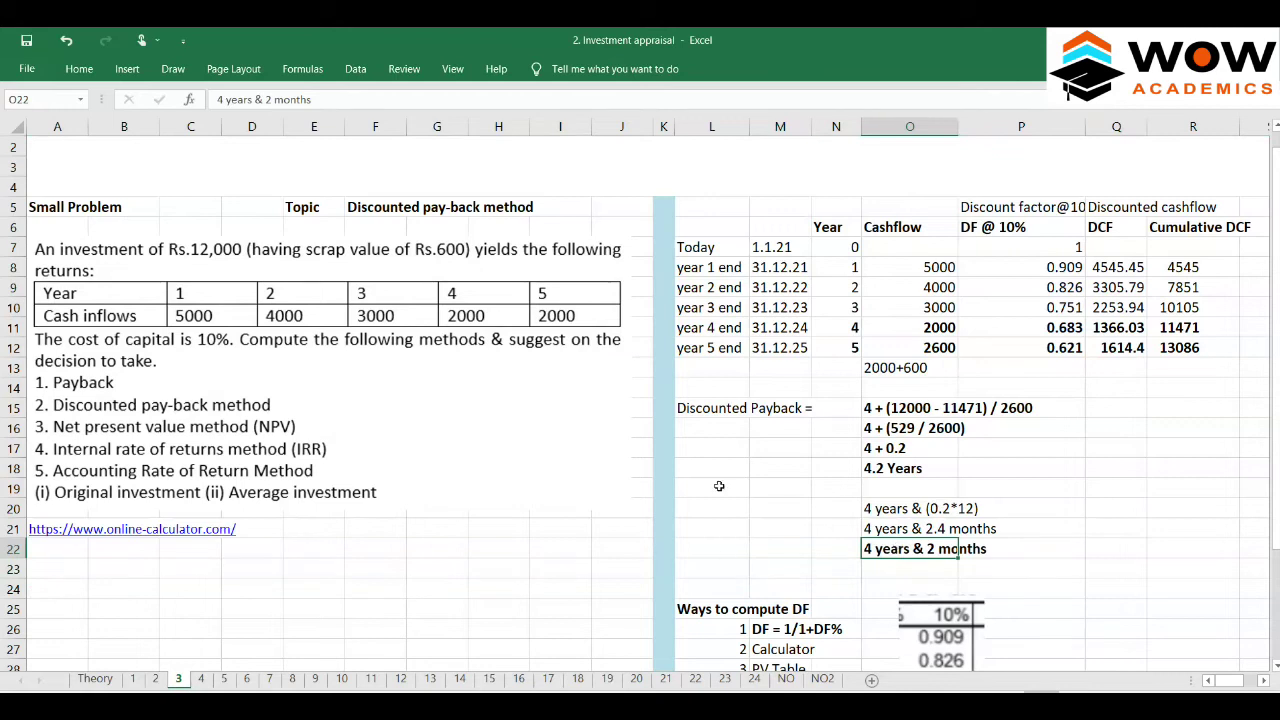
click(683, 404)
key(ctrl+b)
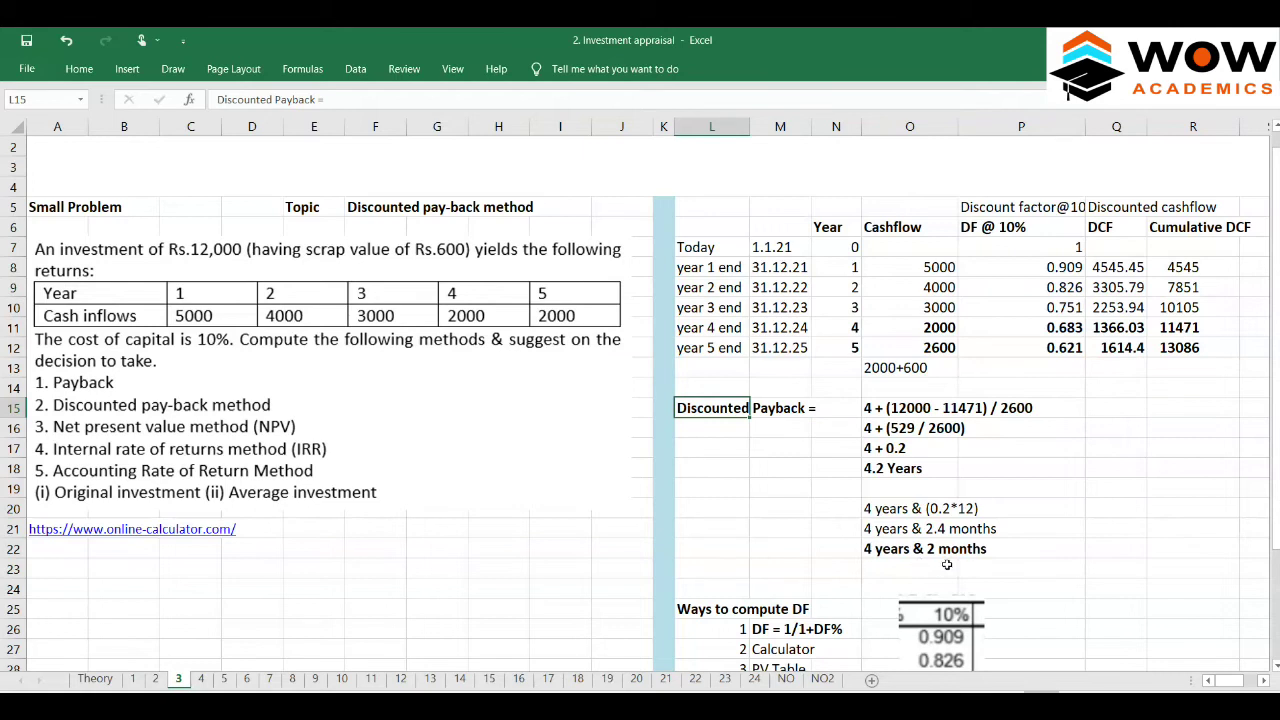
scroll(947, 565, down, 4)
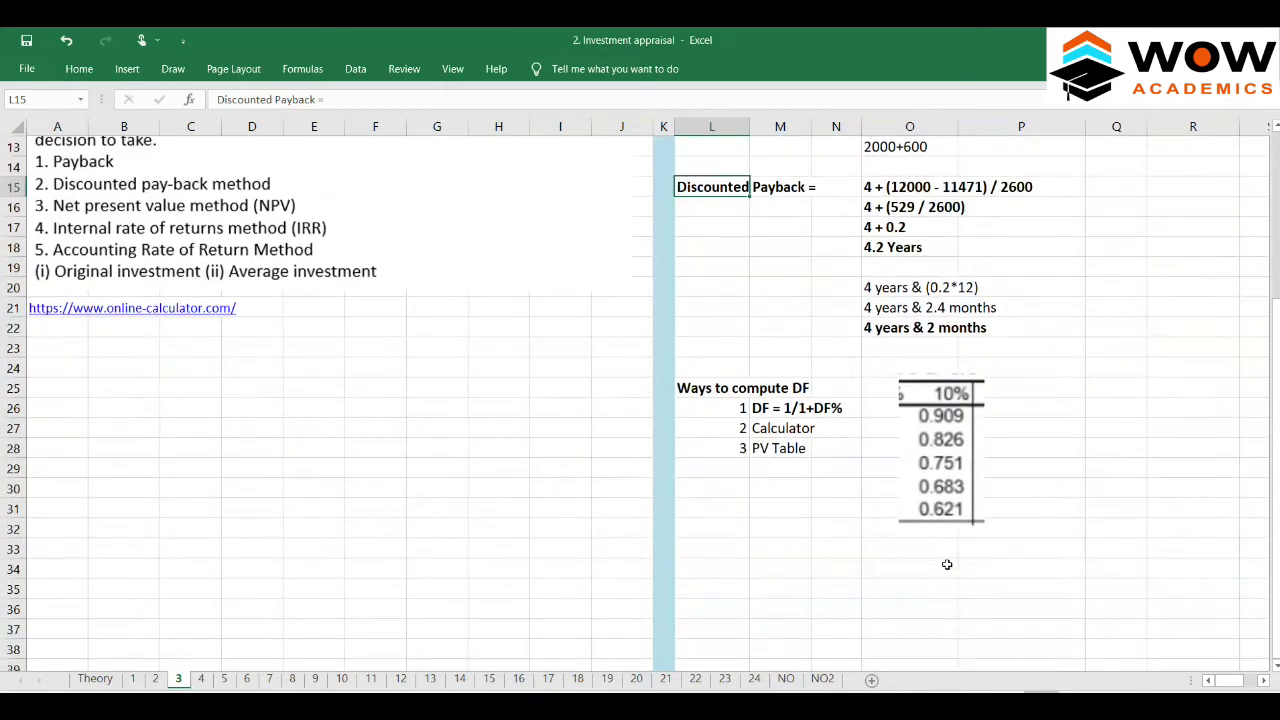
scroll(947, 565, up, 4)
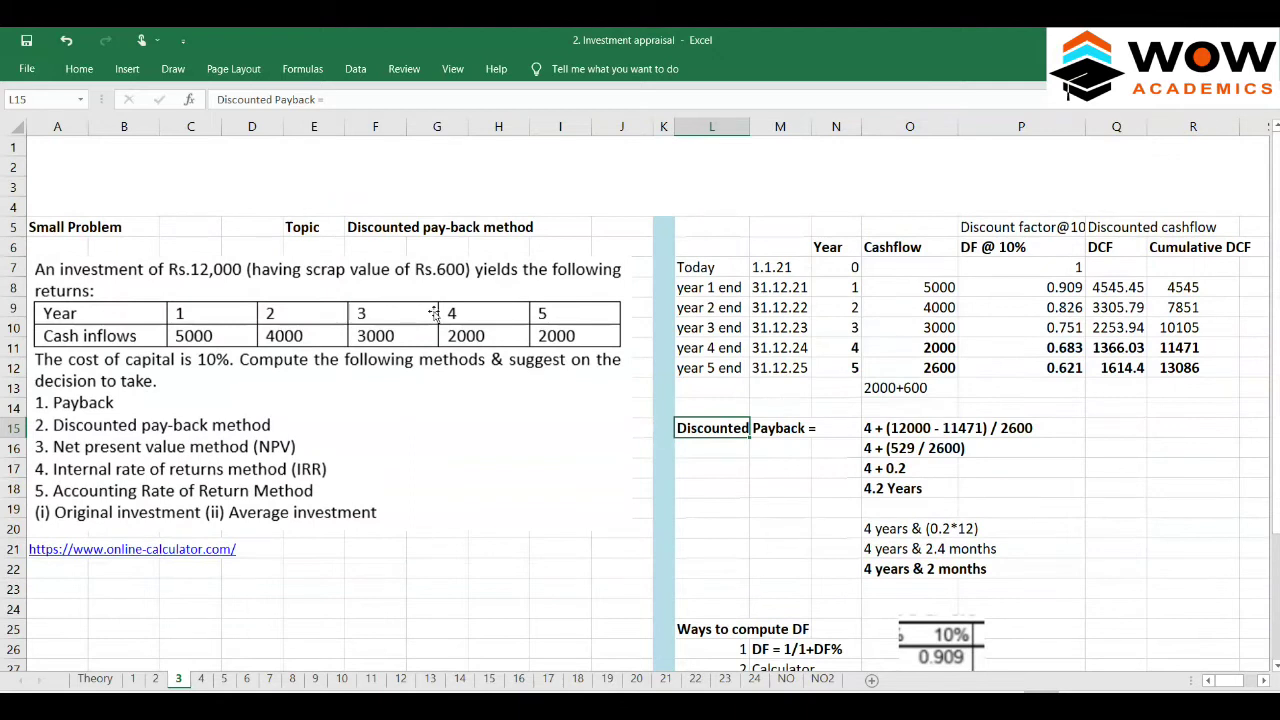
- Copy the year, cashflow and cumulative cashflow table in L9:N15 of sheet 2
click(201, 678)
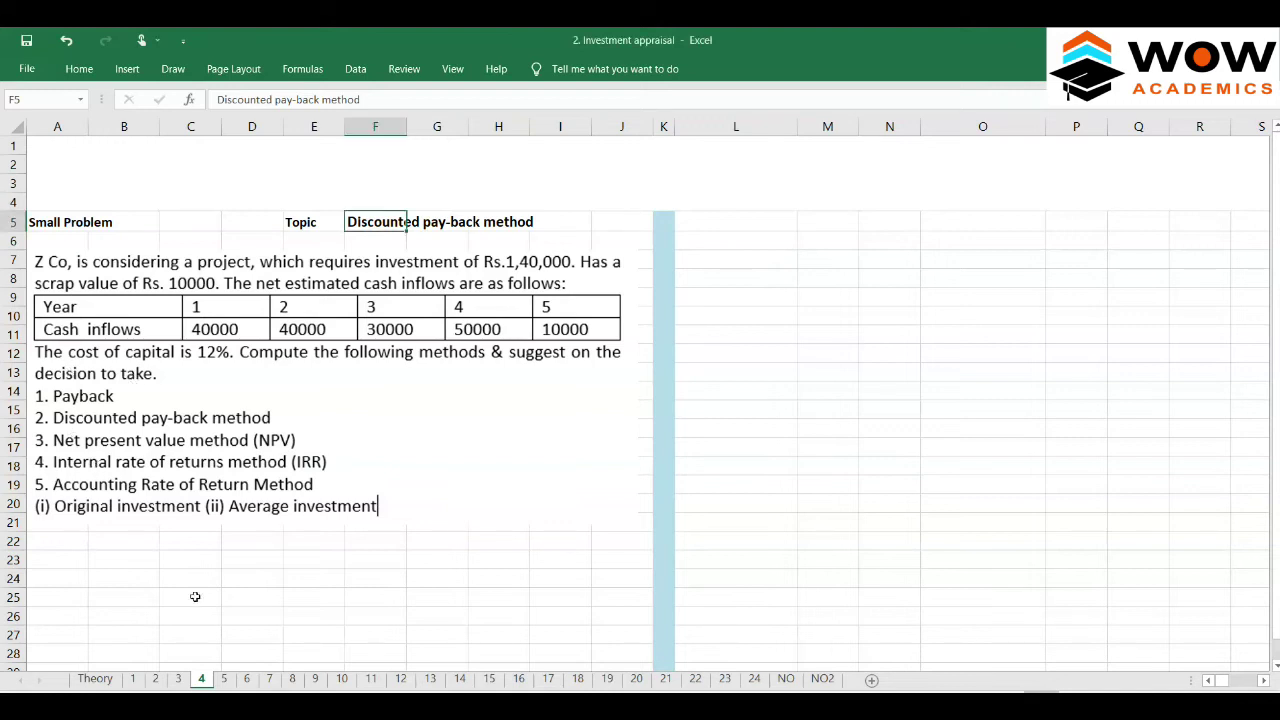
click(156, 678)
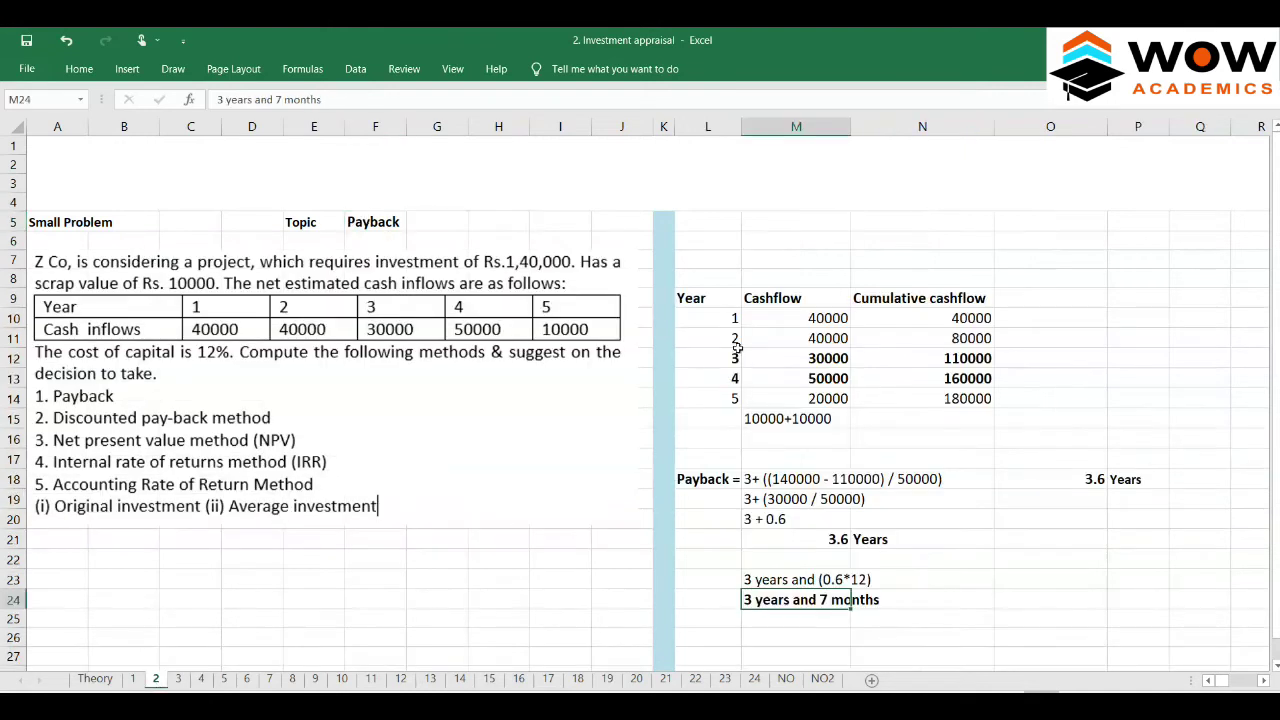
click(704, 304)
key(shift+Down)
key(shift+Down)
key(shift+Down)
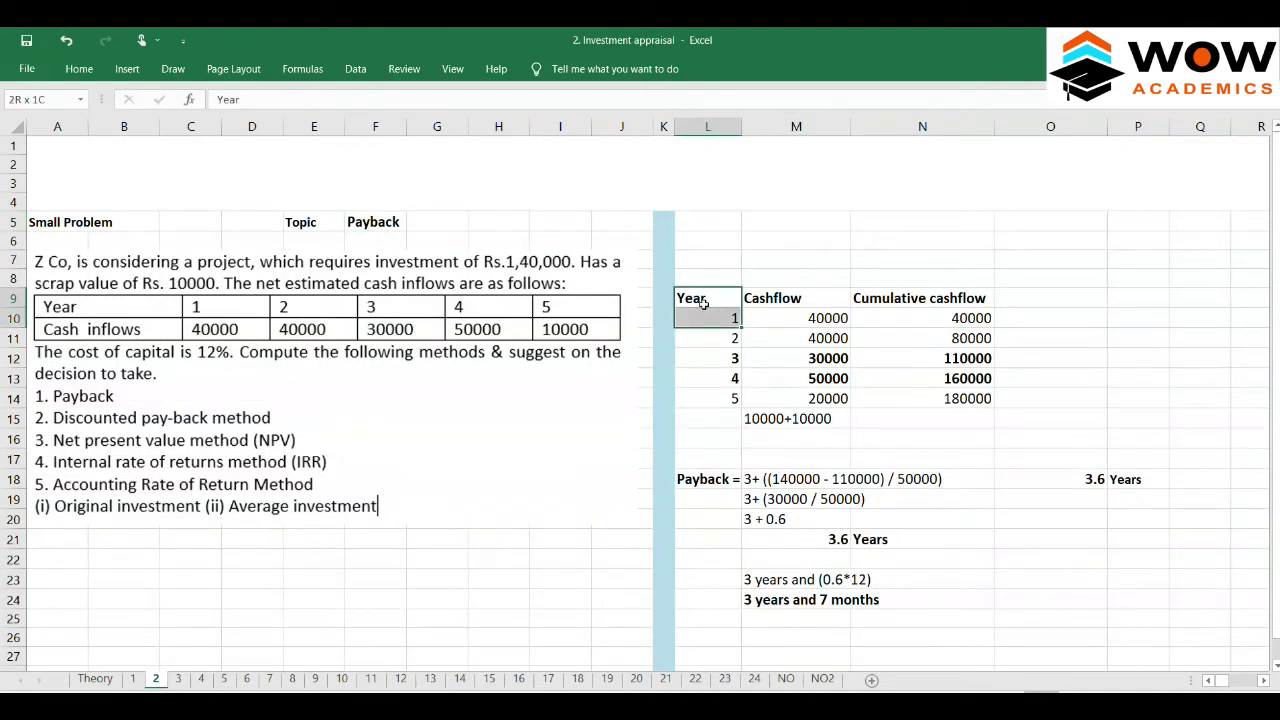
key(shift+Down)
key(shift+Down)
key(shift+Down)
key(shift+Down)
key(shift+Up)
key(shift+Right)
key(shift+Right)
key(shift+Right)
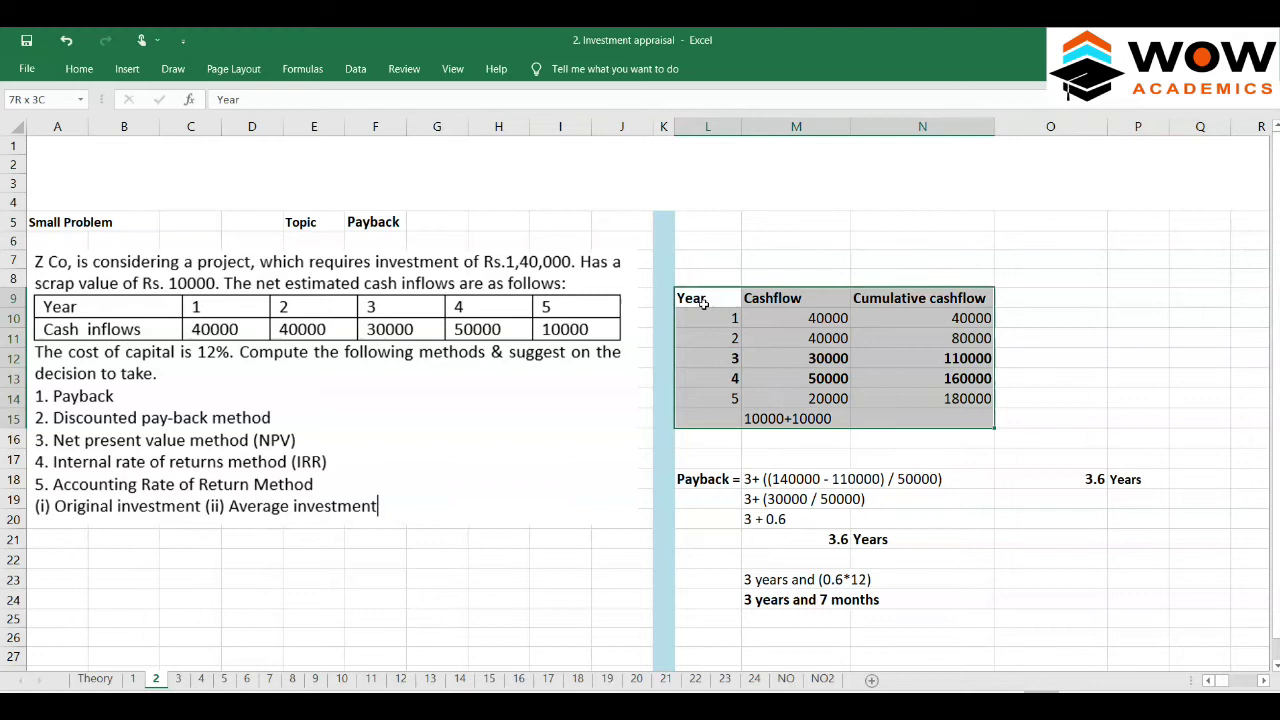
key(shift+Left)
key(ctrl+c)
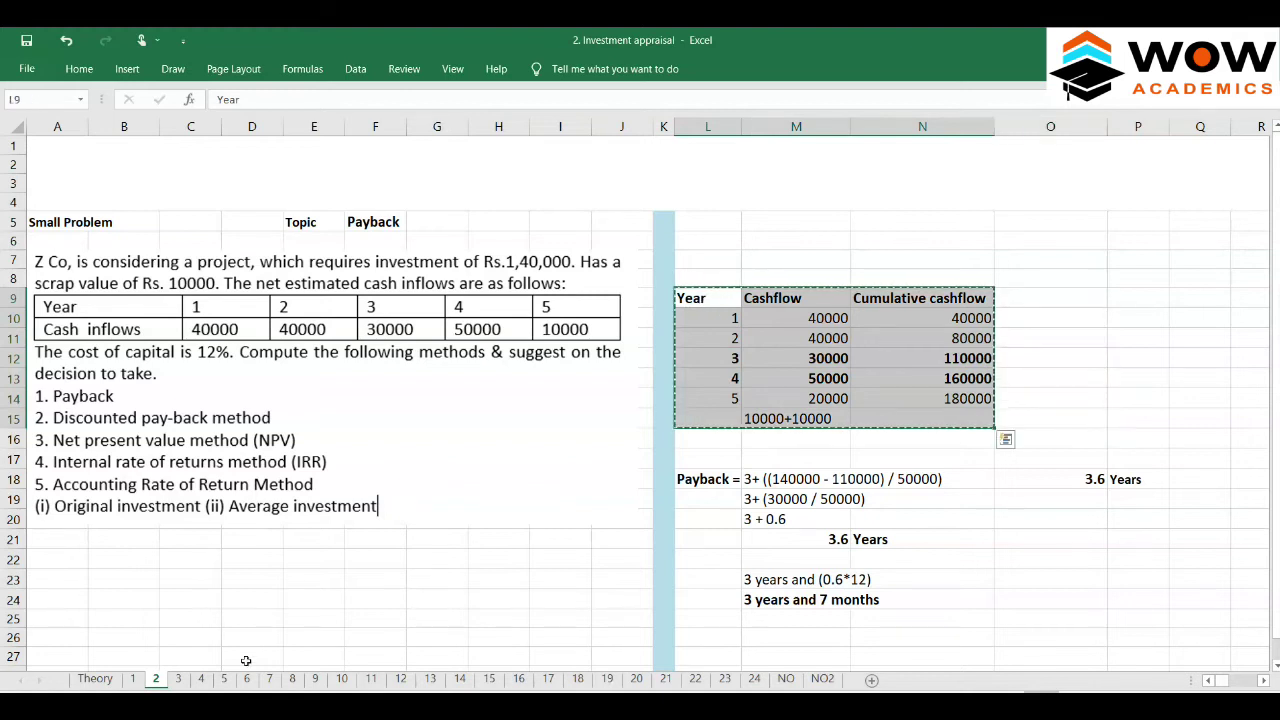
- Paste the copied table at L7 on sheet 4 and narrow column L to fit the years
click(201, 680)
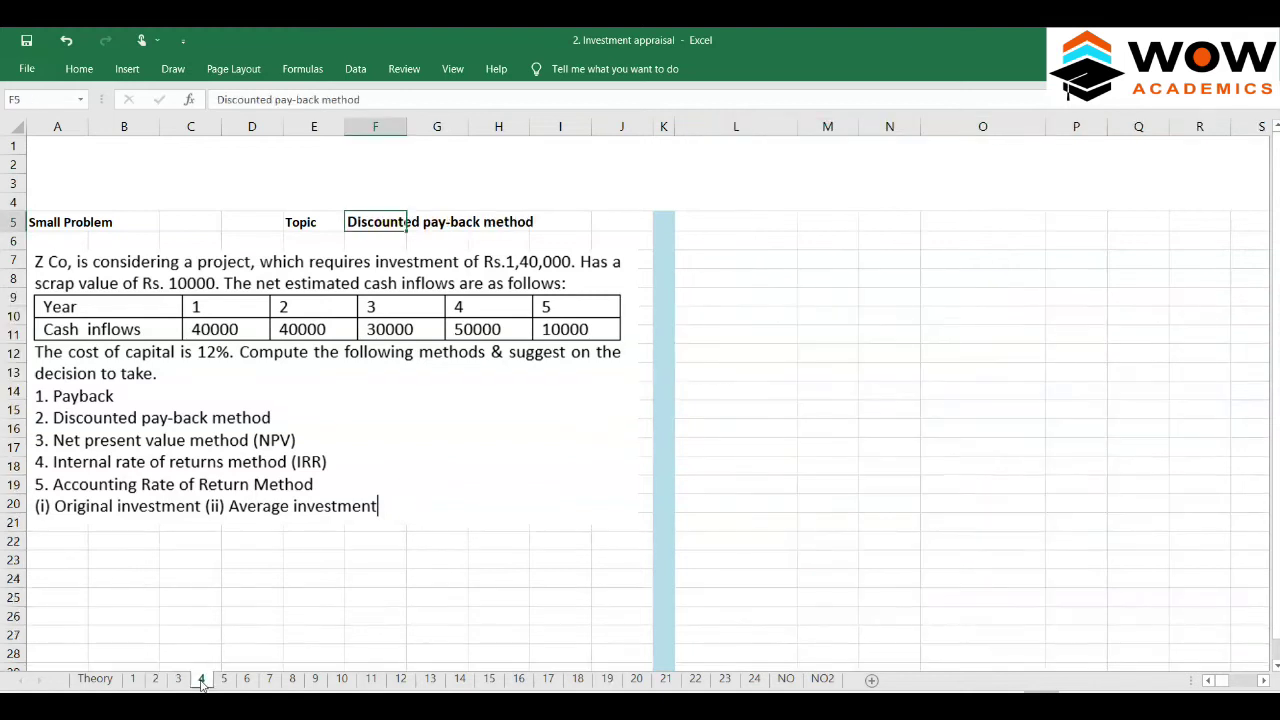
click(691, 252)
key(ctrl+v)
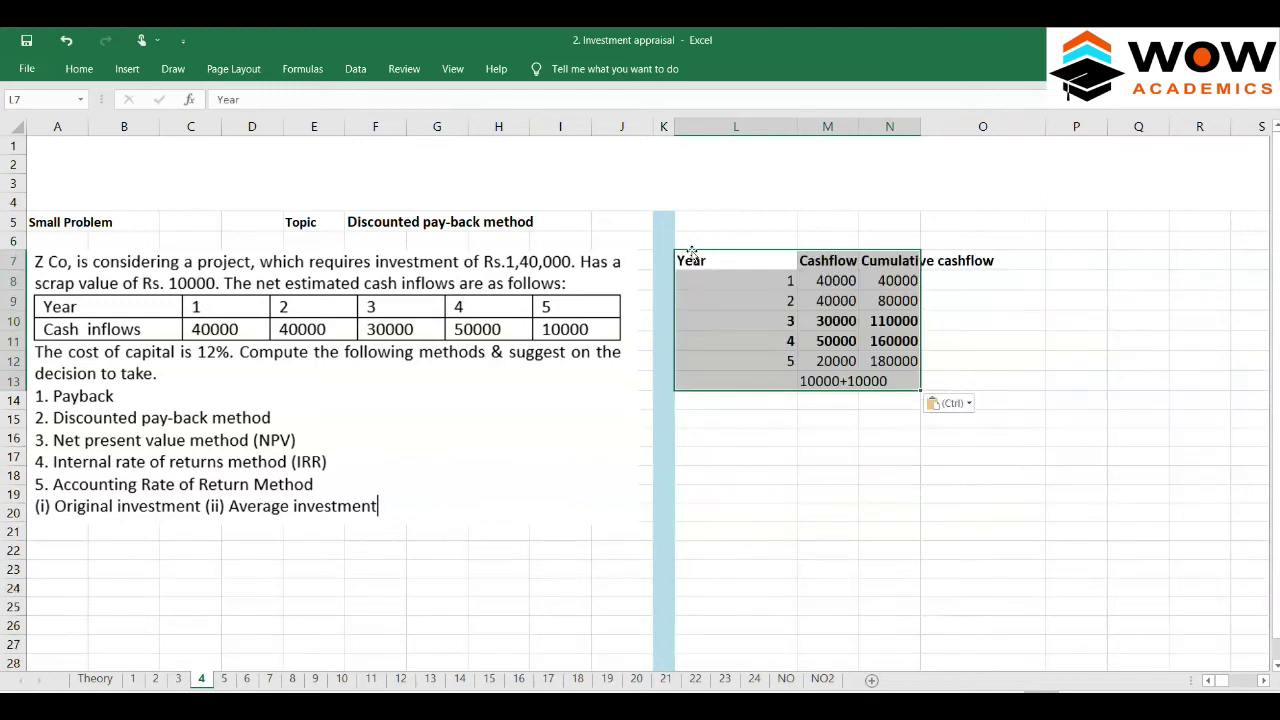
key(Down)
drag(797, 127, 726, 140)
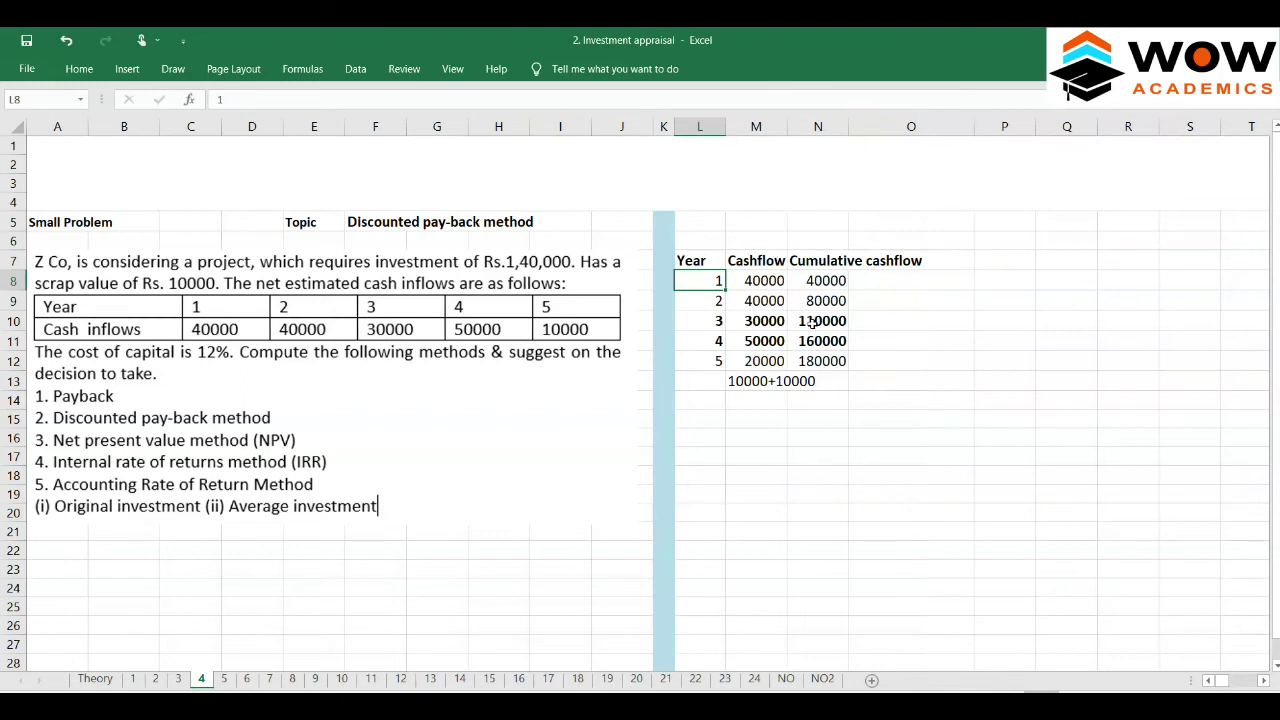
- Clear the cumulative cashflow values in N8:N12, keeping the column heading
click(807, 255)
key(Down)
key(shift+Down)
key(shift+Down)
key(shift+Down)
key(shift+Down)
key(Delete)
key(Up)
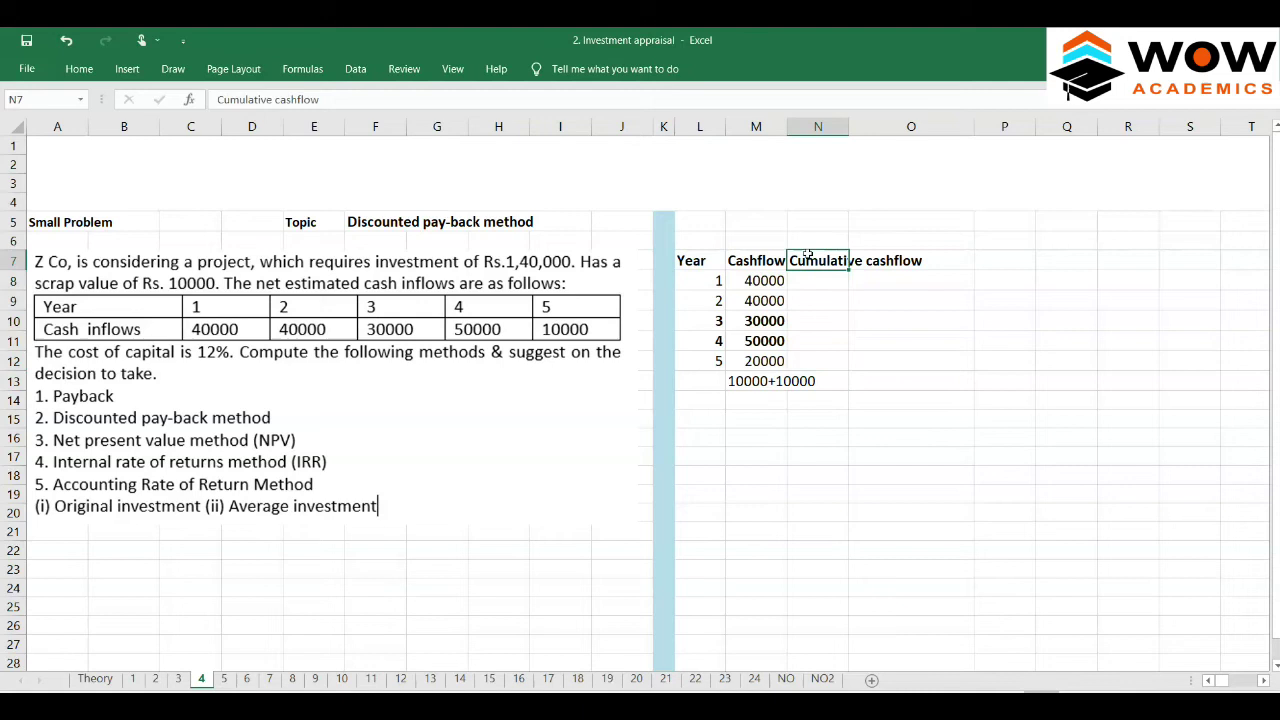
- Move the "Cumulative cashflow" heading from N7 to P7
key(ctrl+c)
key(Right)
key(Right)
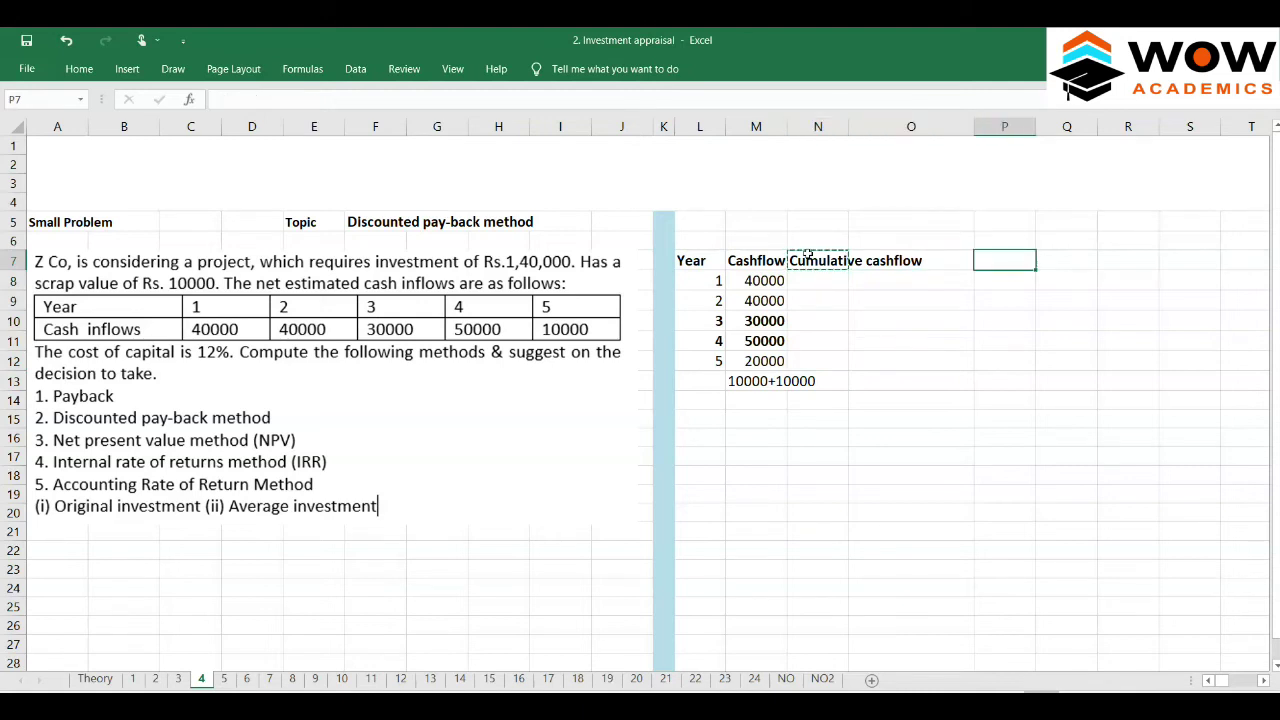
key(ctrl+v)
- Enter the headings "DF @ 12%" in N7 and "DCF" in O7 and make both bold
click(829, 258)
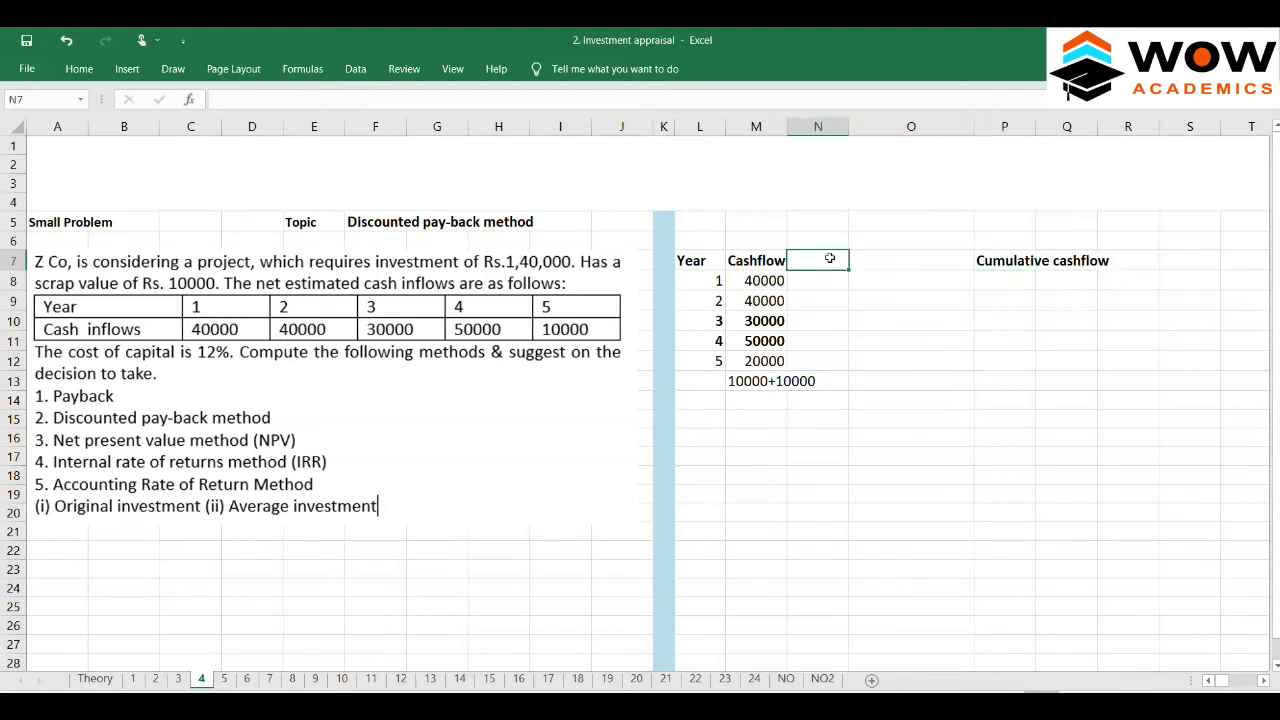
text(DF @)
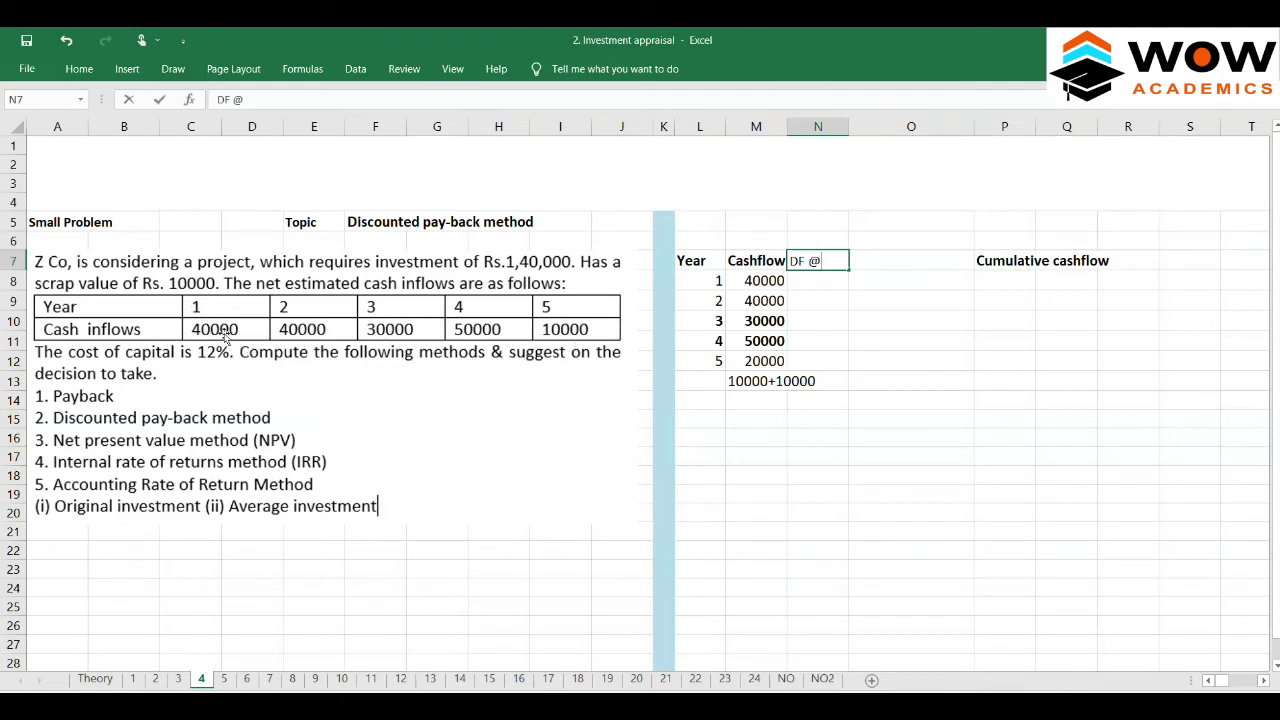
text( 12%)
key(Return)
key(Up)
key(Right)
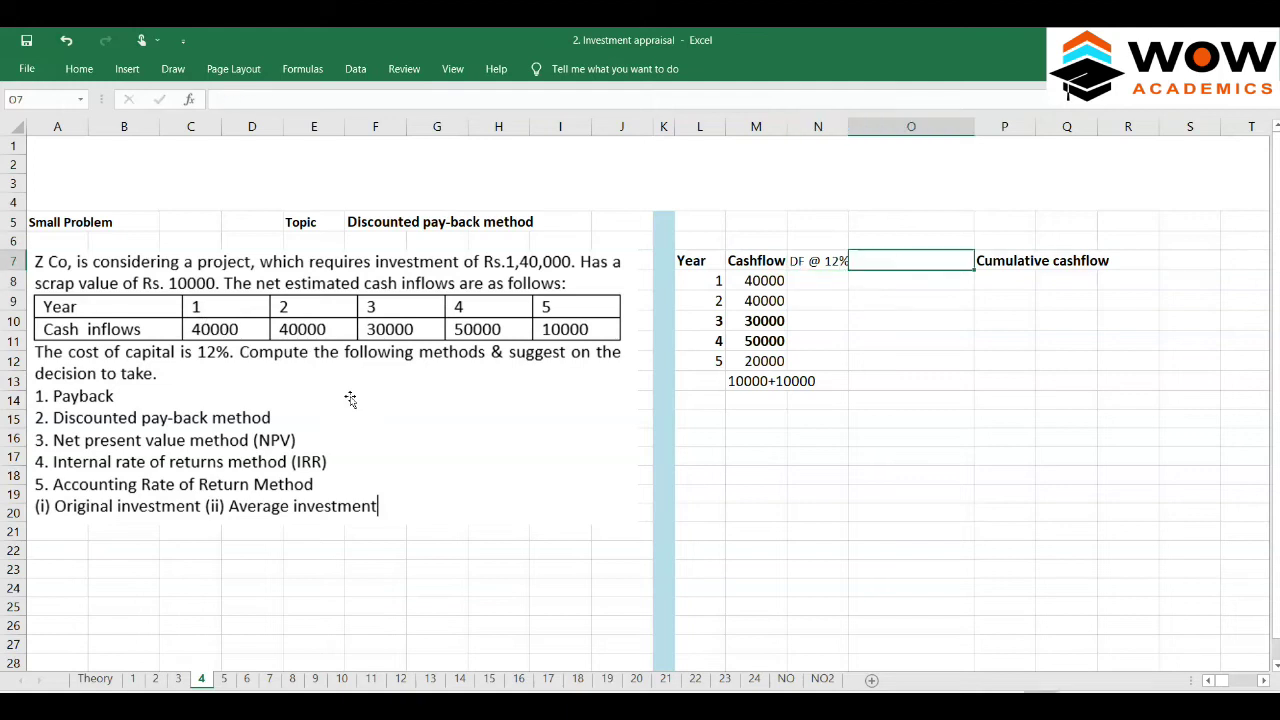
text(DCF)
key(Return)
key(Up)
key(shift+Left)
key(ctrl+b)
key(Down)
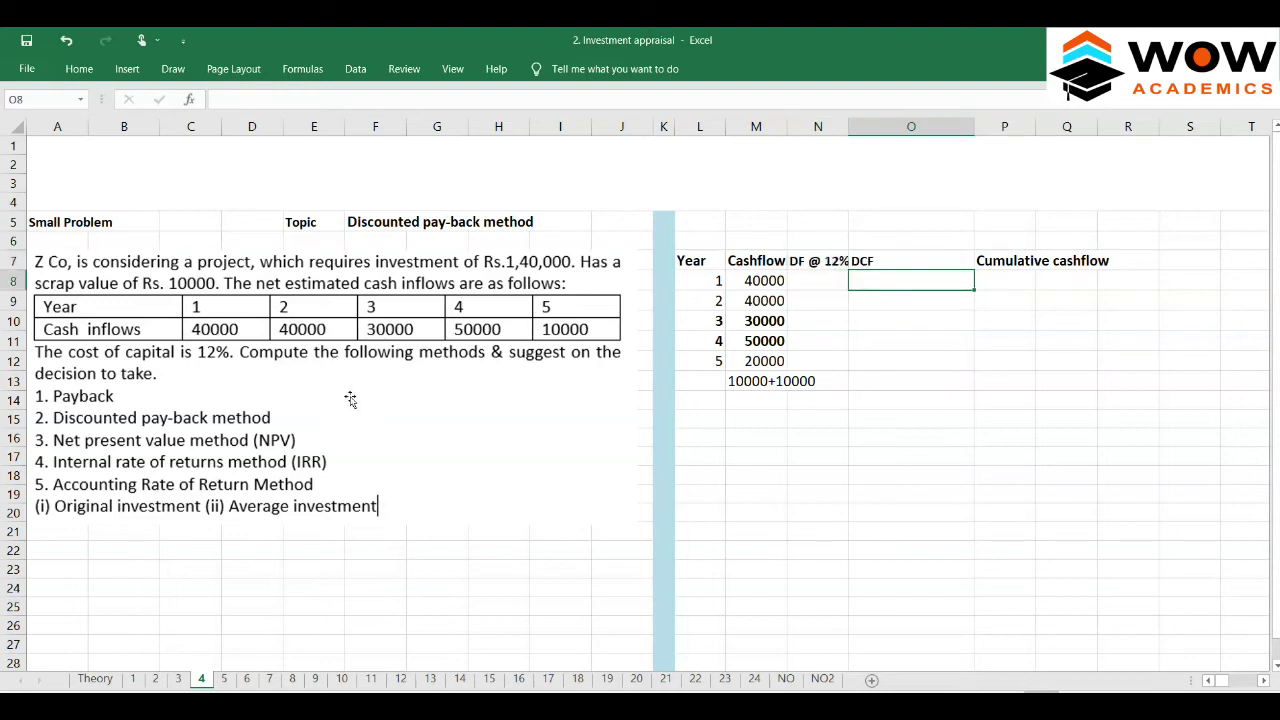
- Shift the Year and Cashflow entries down one row from row 8 and enter year 0 in L8
key(Left)
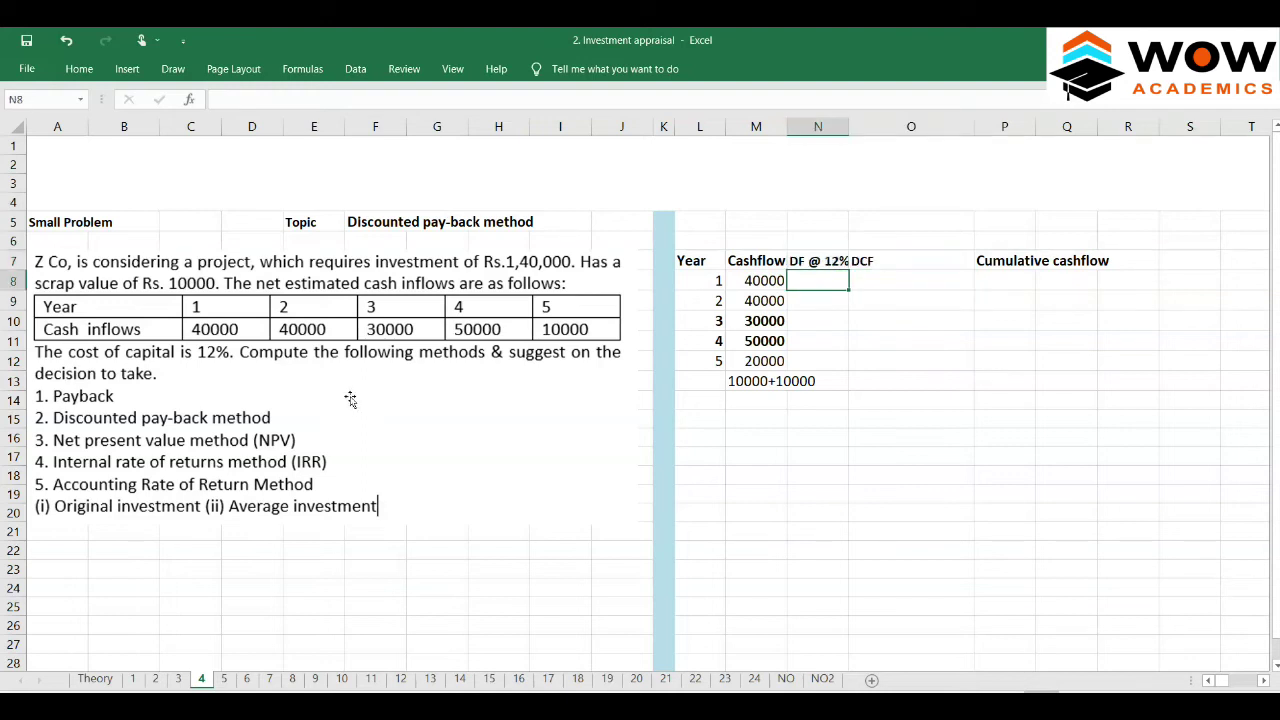
click(699, 279)
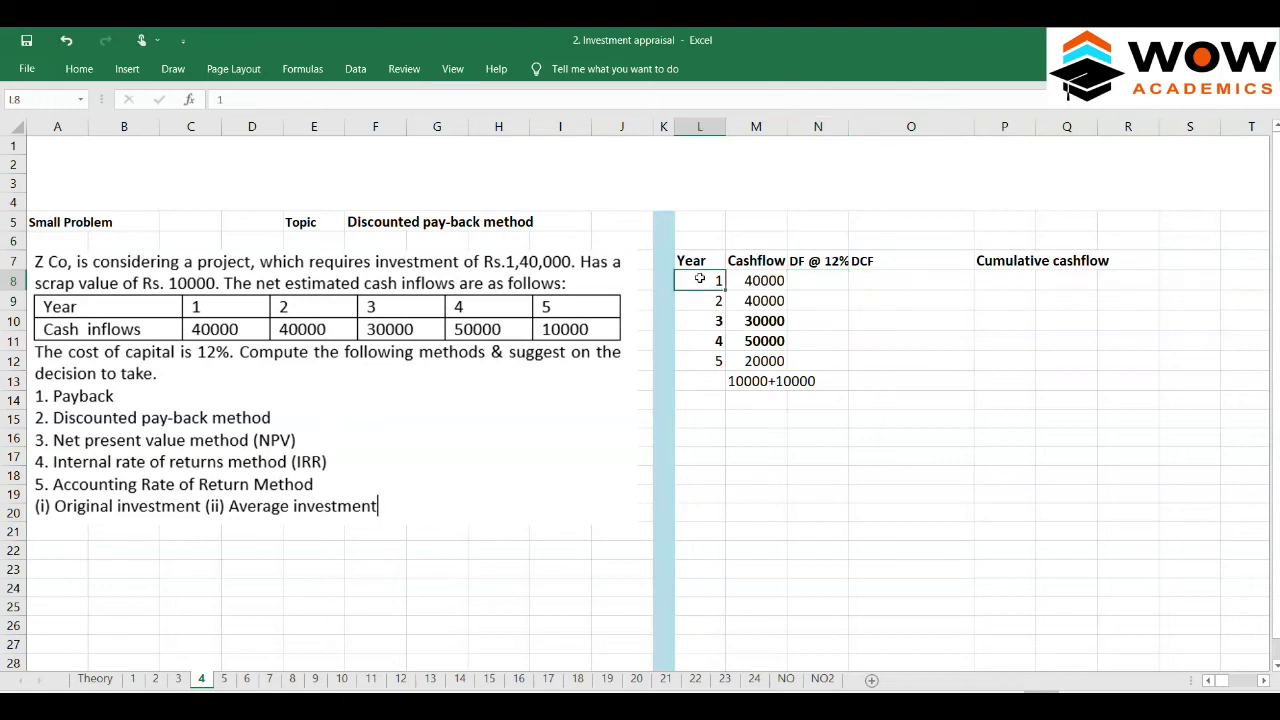
key(shift+Right)
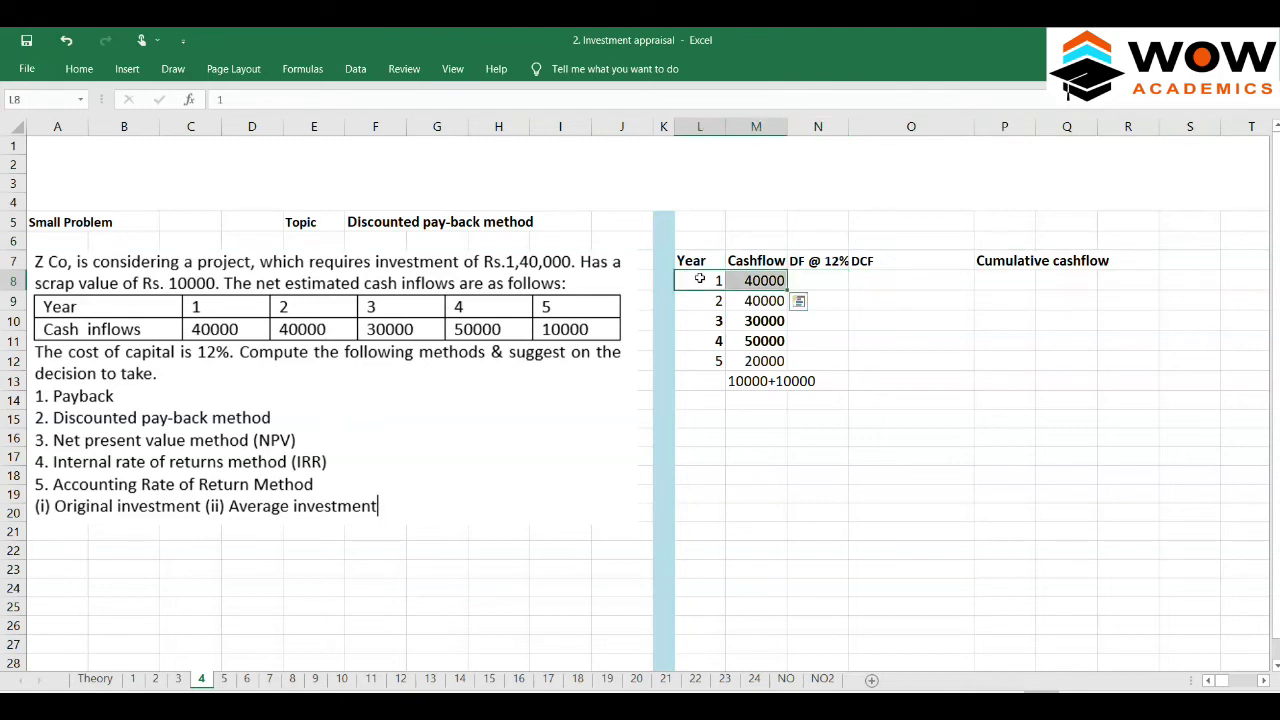
key(ctrl+shift+plus)
key(Down)
key(Return)
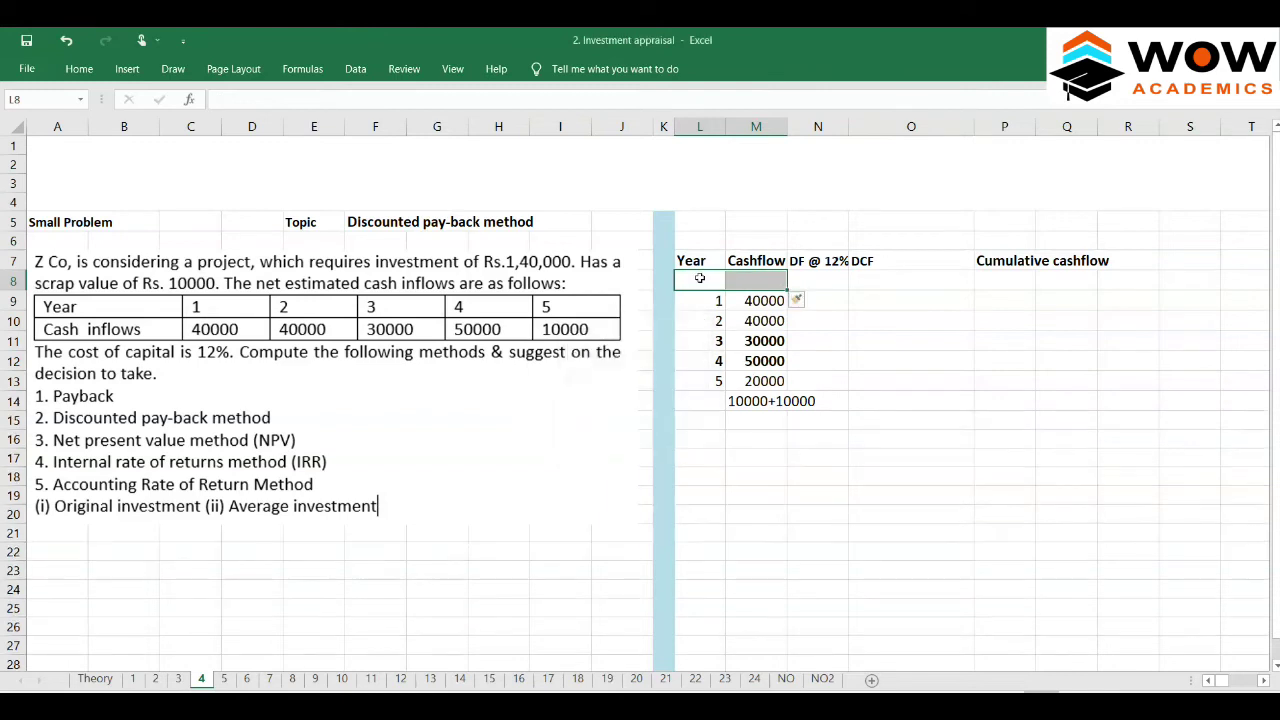
click(700, 278)
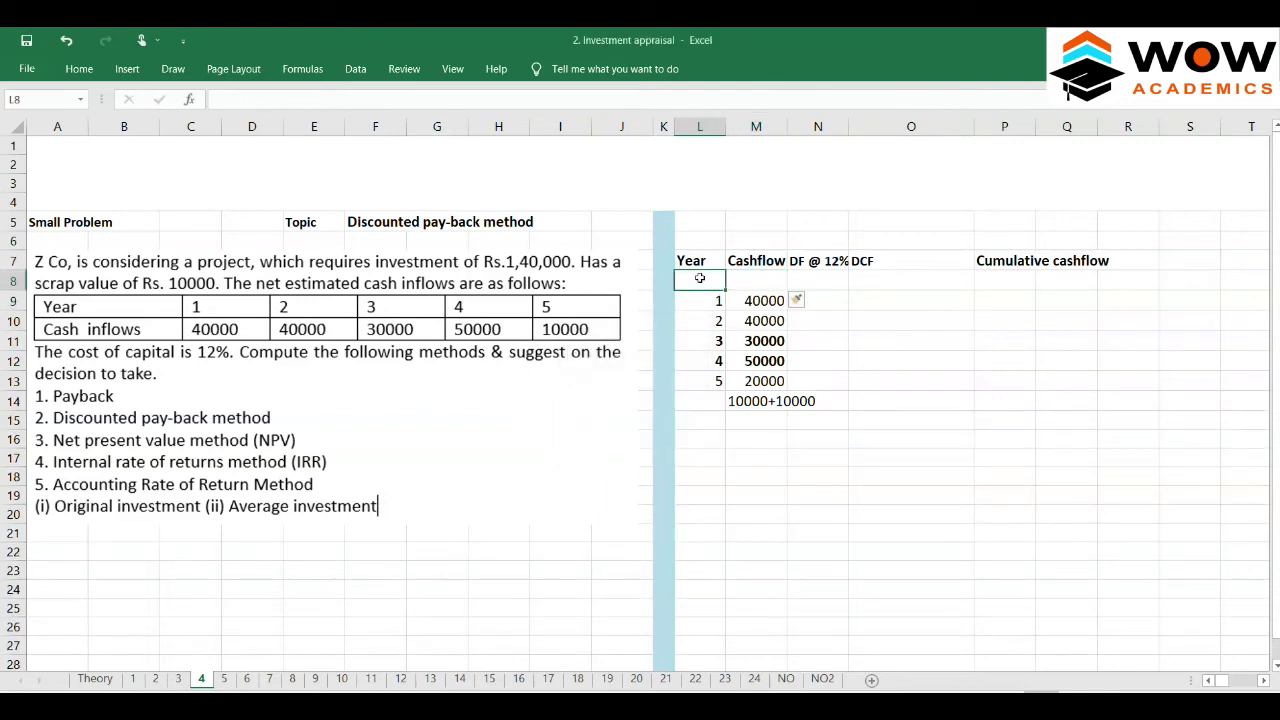
text(0)
key(Tab)
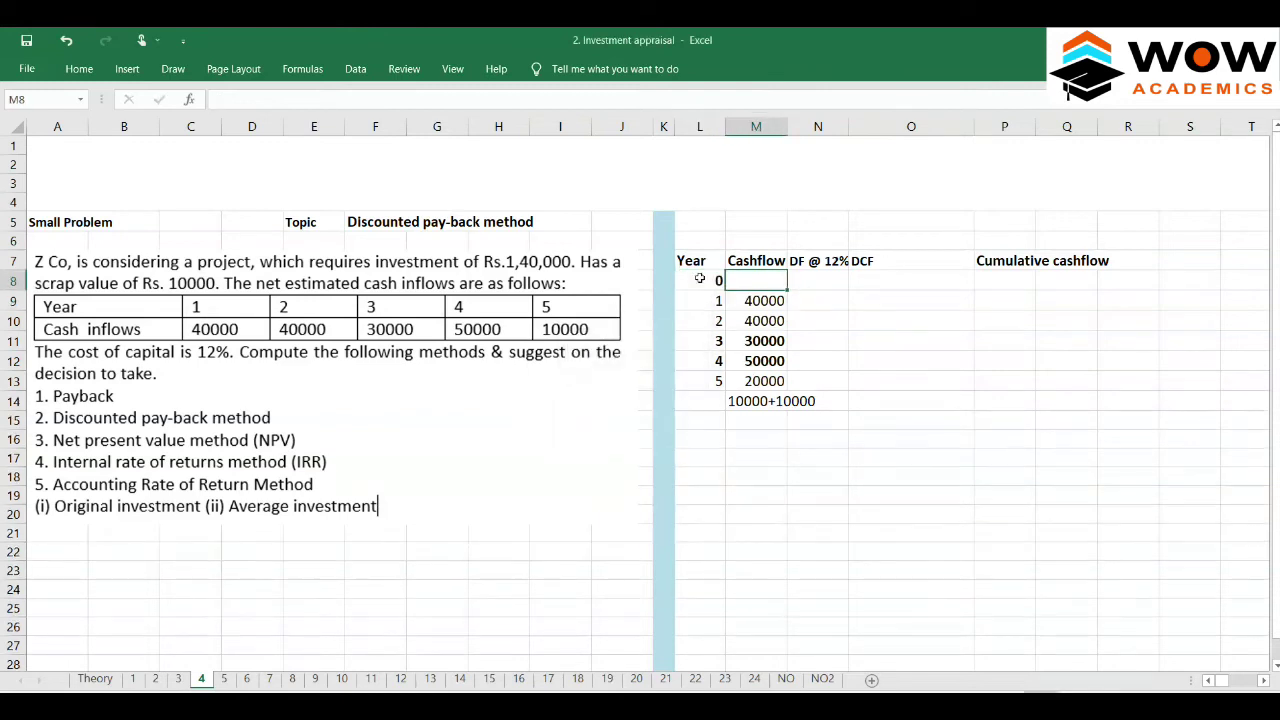
- Enter a discount factor of 1 for year 0 in N8
key(Tab)
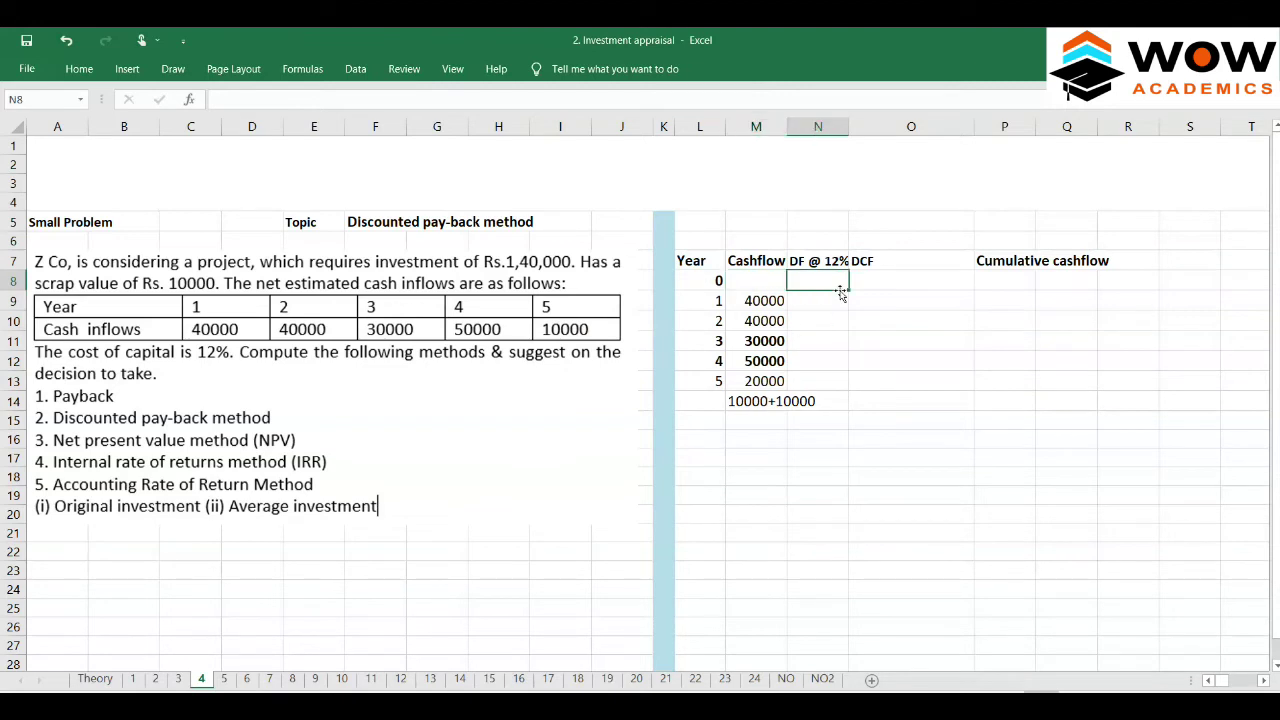
text(1)
key(Return)
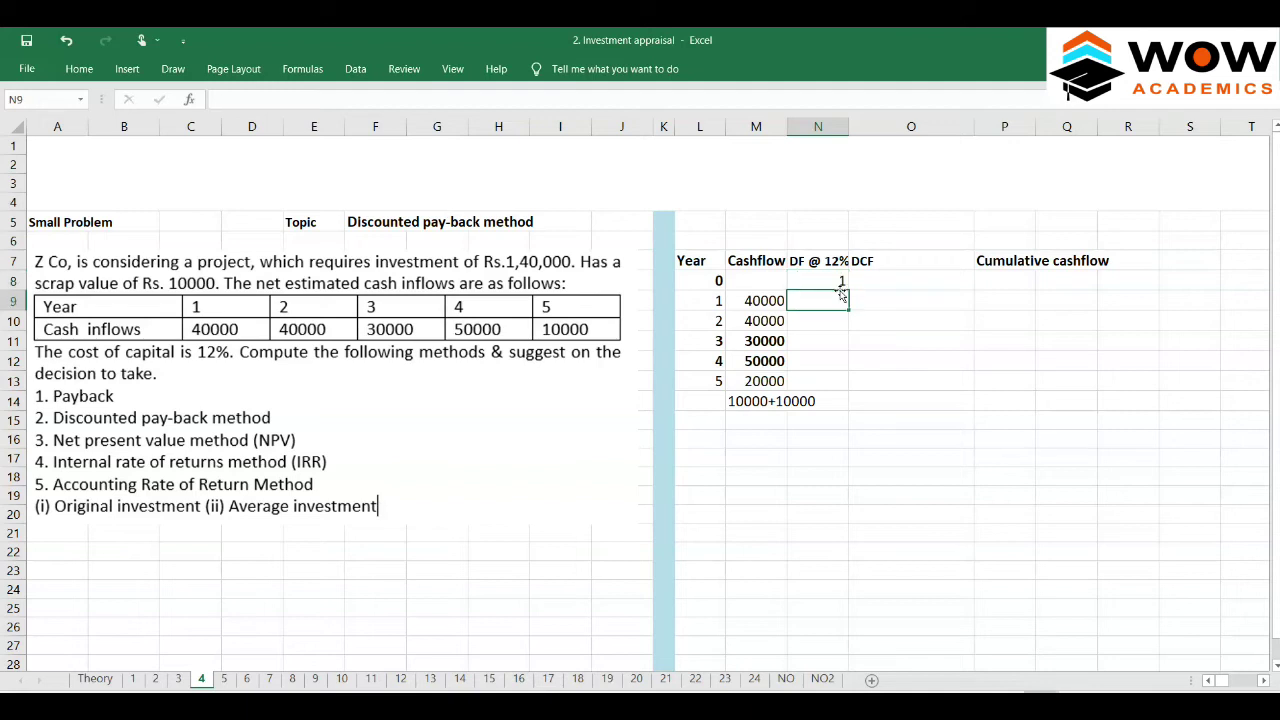
- Enter the year 1 discount factor in N9 as =N8/1.12
text(=)
click(842, 284)
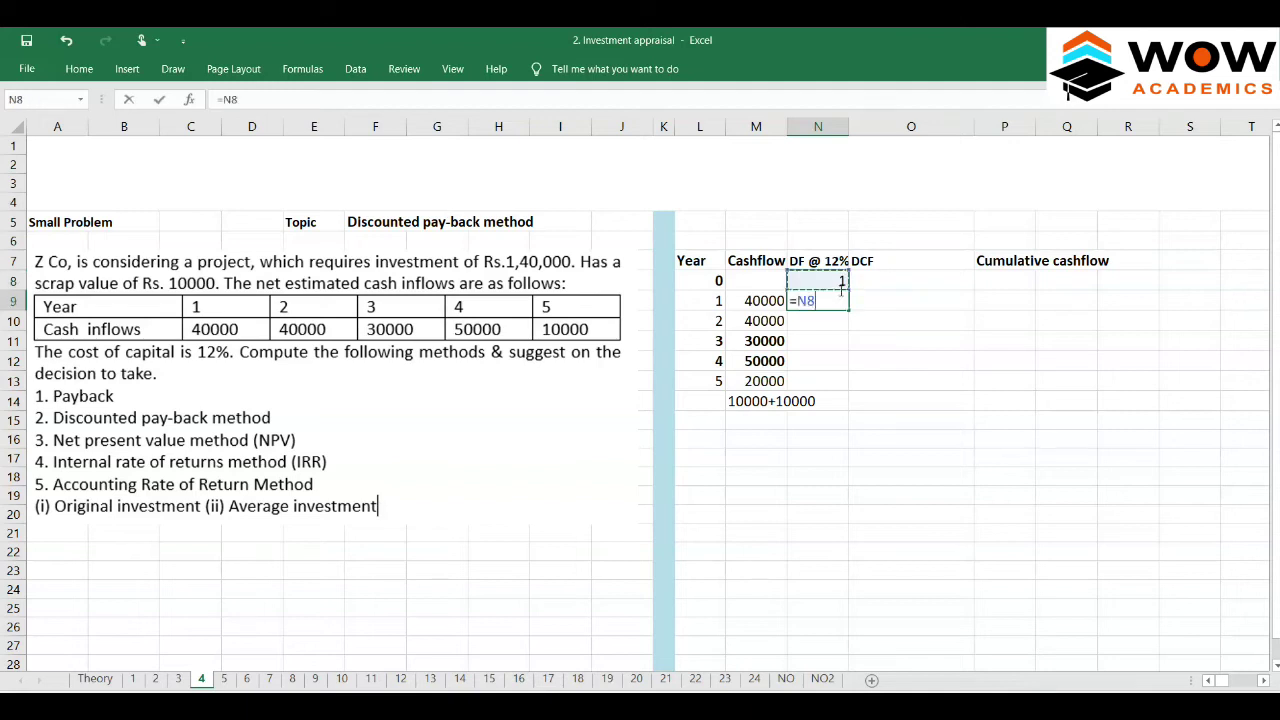
text(/1.)
text(12)
key(Return)
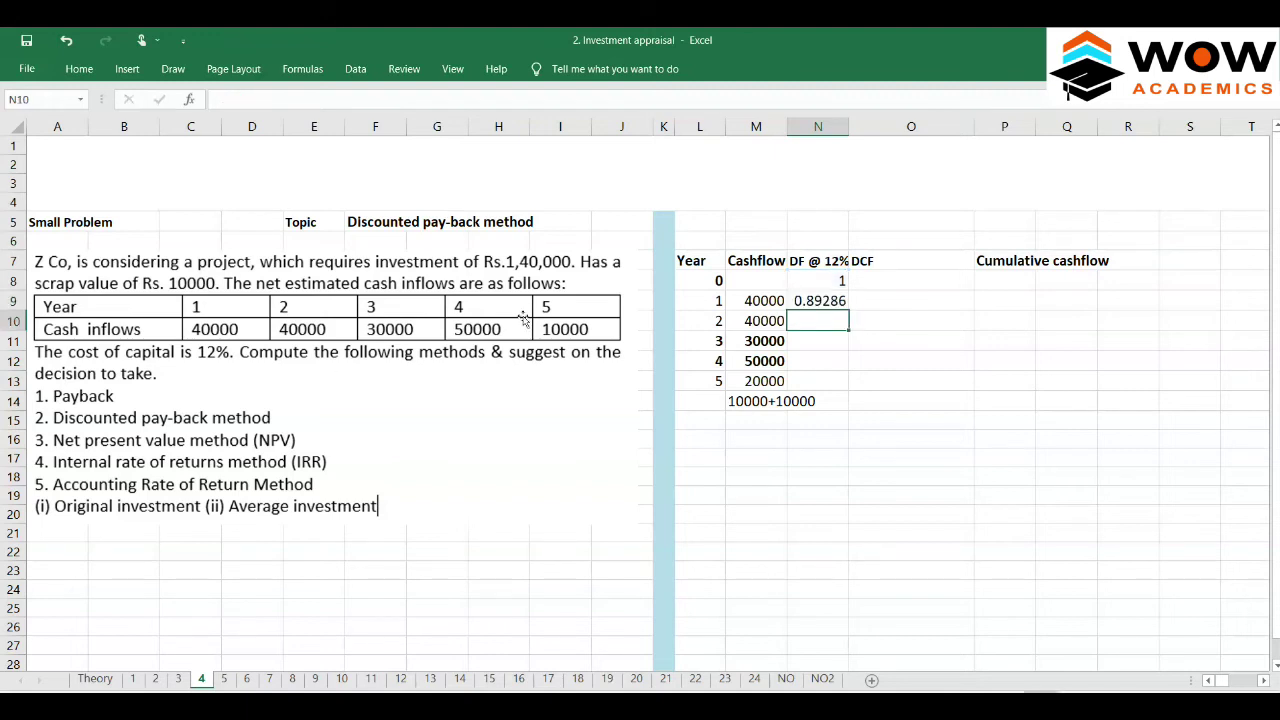
- Copy the year 1 discount factor formula from N9 into N10:N13 for years 2 to 5
click(806, 300)
key(ctrl+c)
key(Down)
key(shift+Down)
key(shift+Down)
key(shift+Down)
key(ctrl+v)
key(Escape)
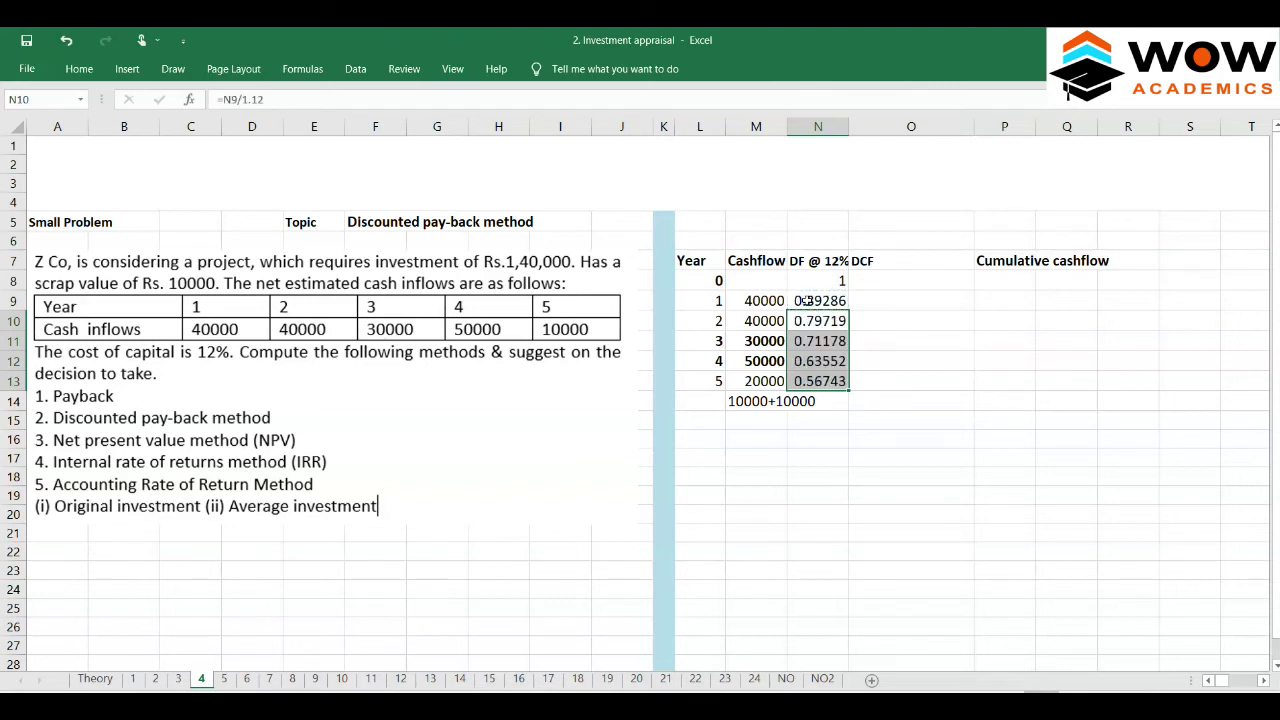
click(806, 300)
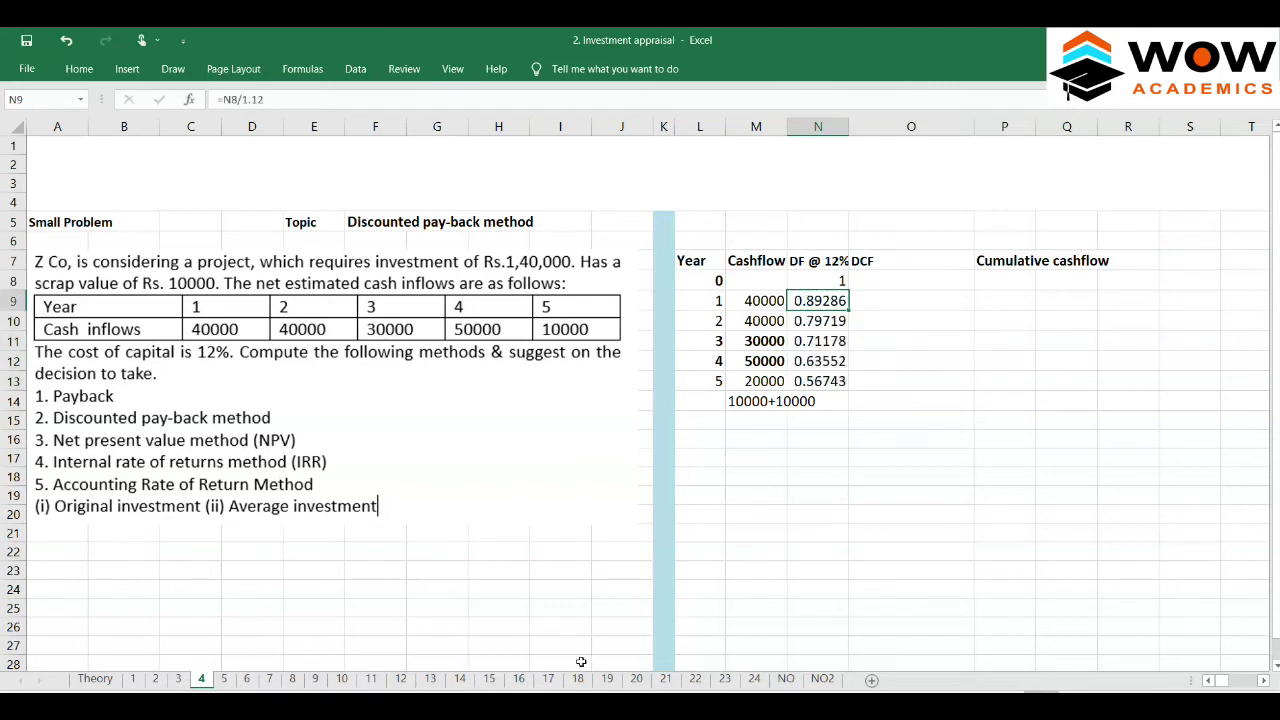
- Switch to the online calculator in Chrome and shrink its window so the worksheet's discount factors stay visible beside it
mouse_move(808, 708)
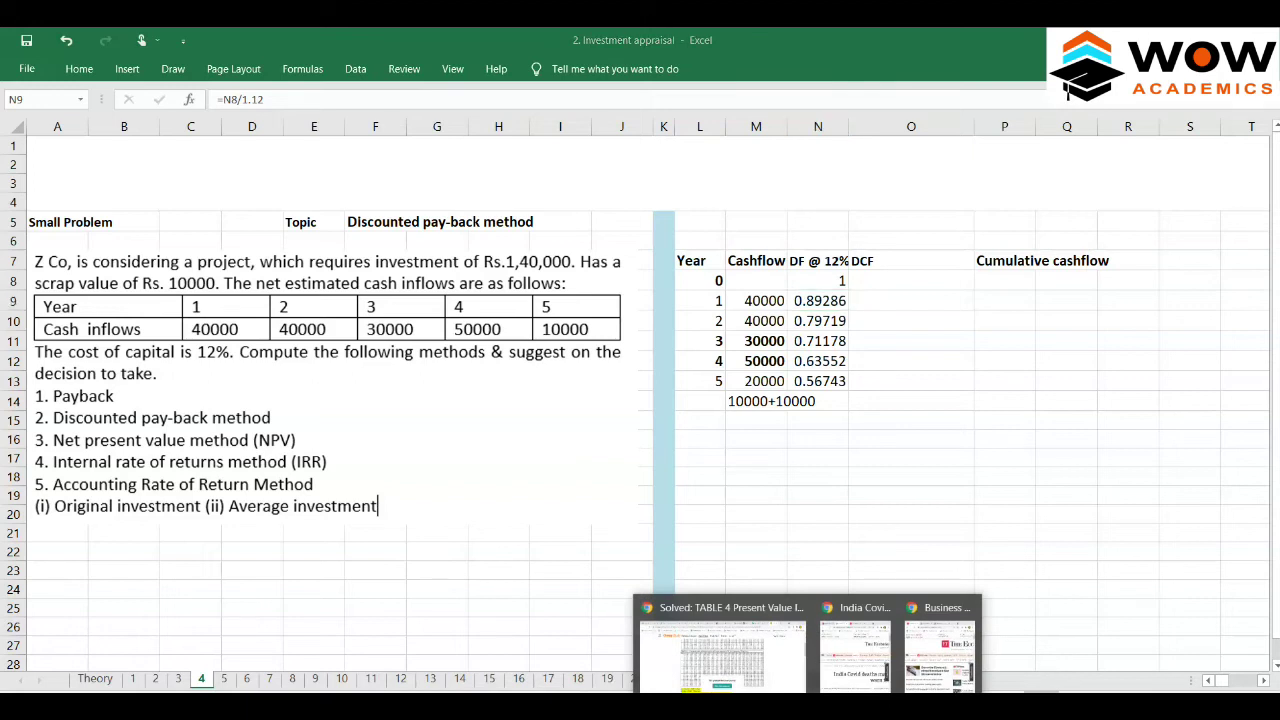
click(742, 645)
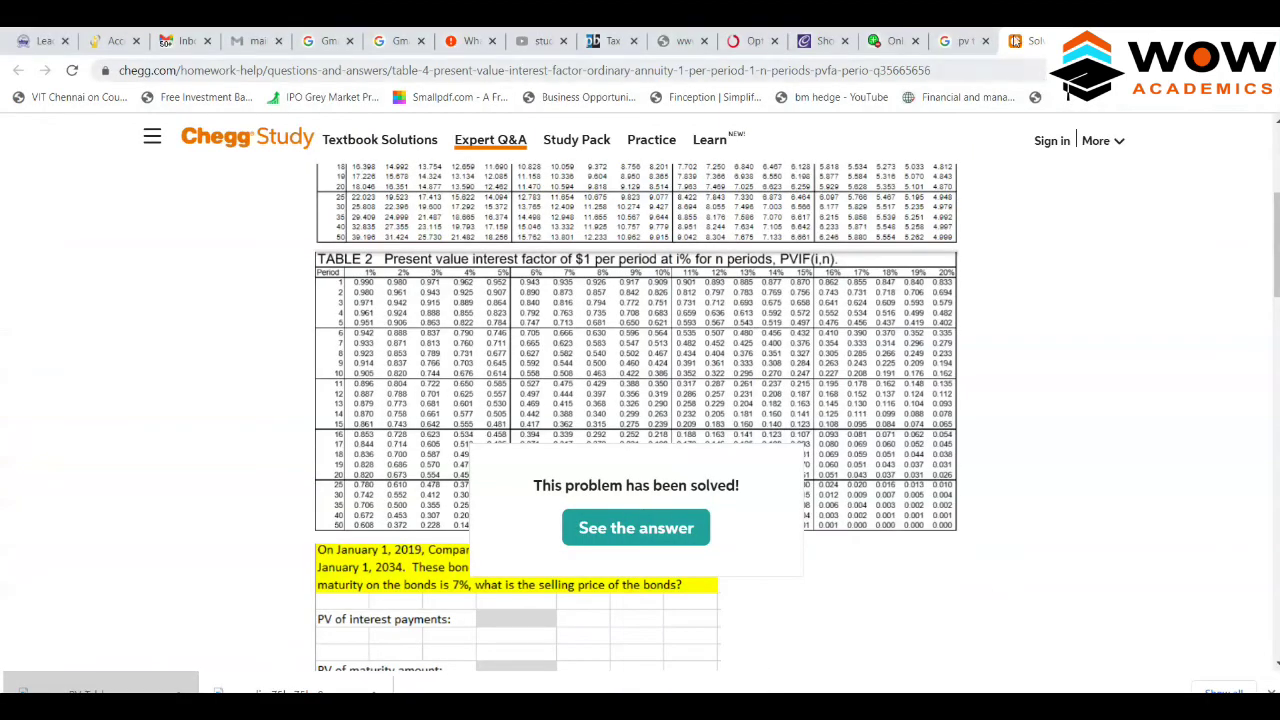
click(888, 41)
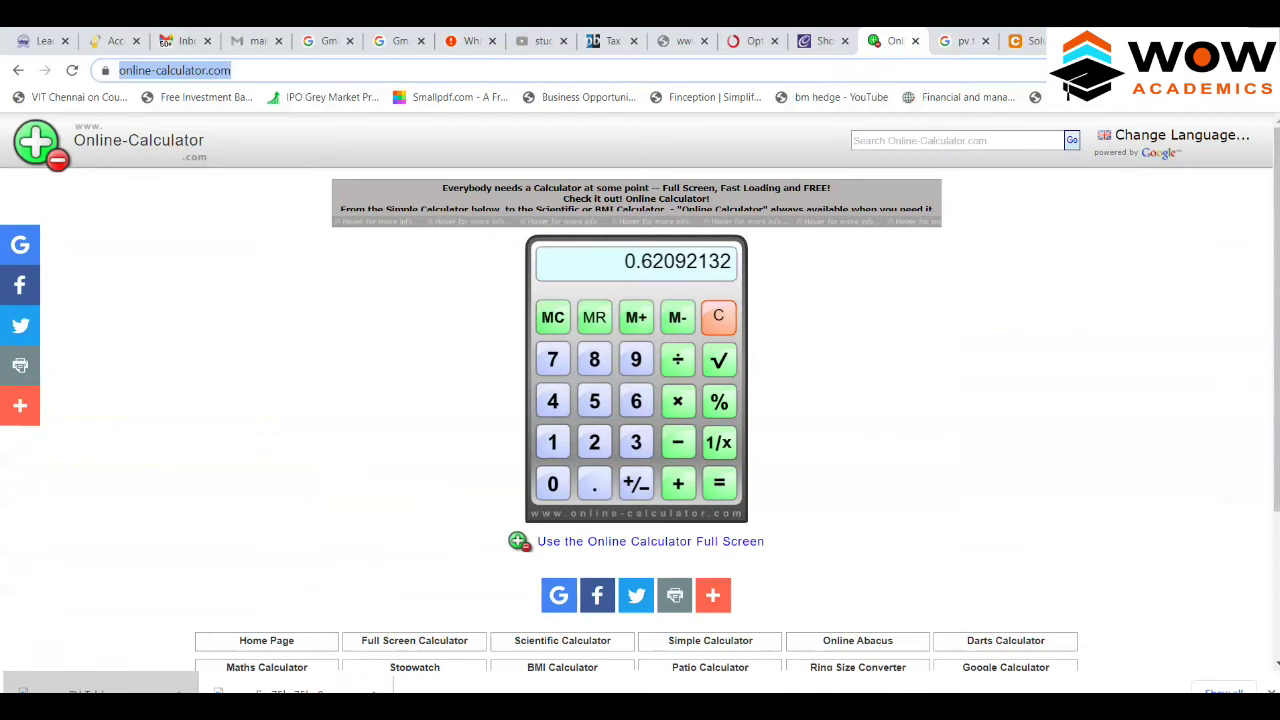
key(super+Down)
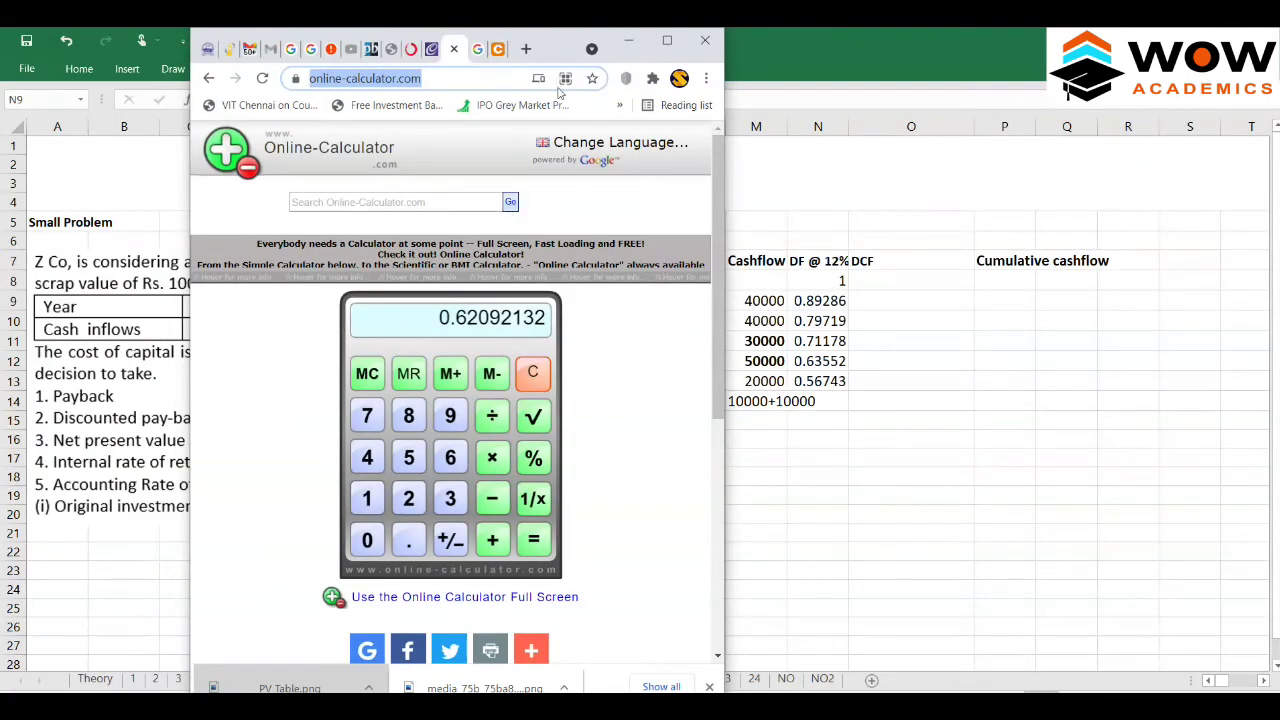
drag(555, 48, 445, 67)
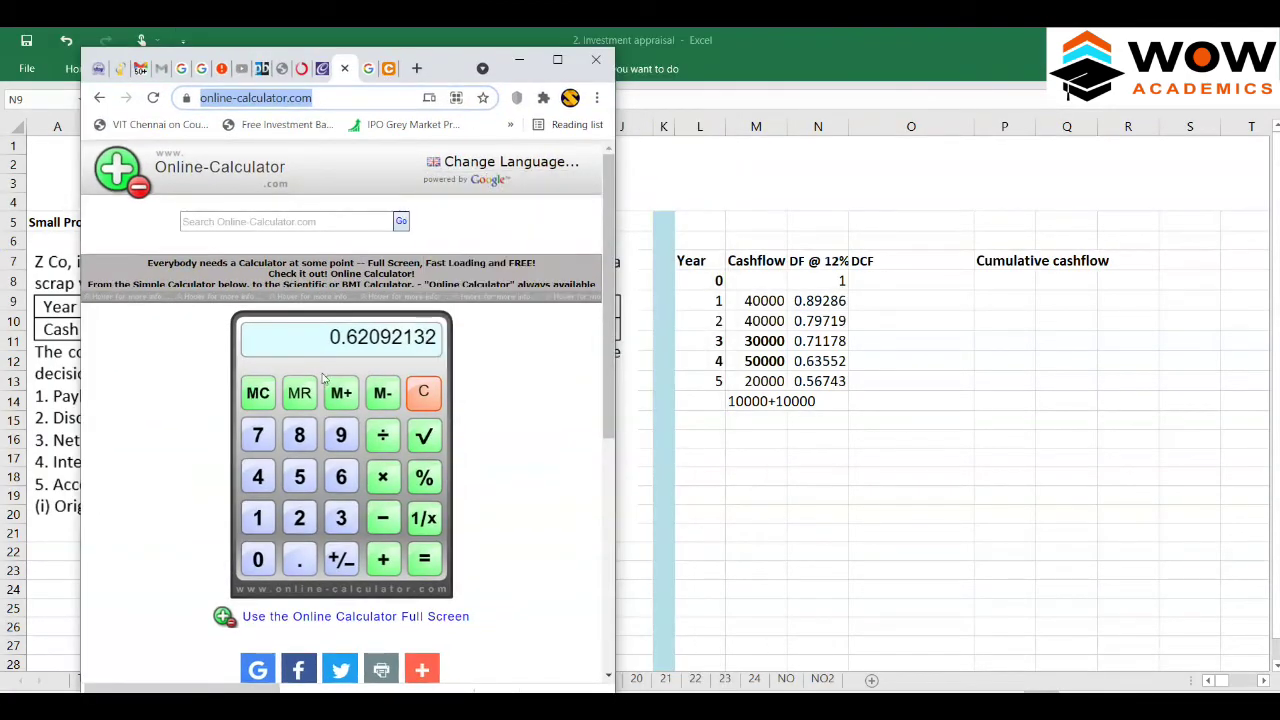
- Calculate 1 ÷ 1.12 on the online calculator, repeat the division for all five years, and return to the worksheet
click(424, 401)
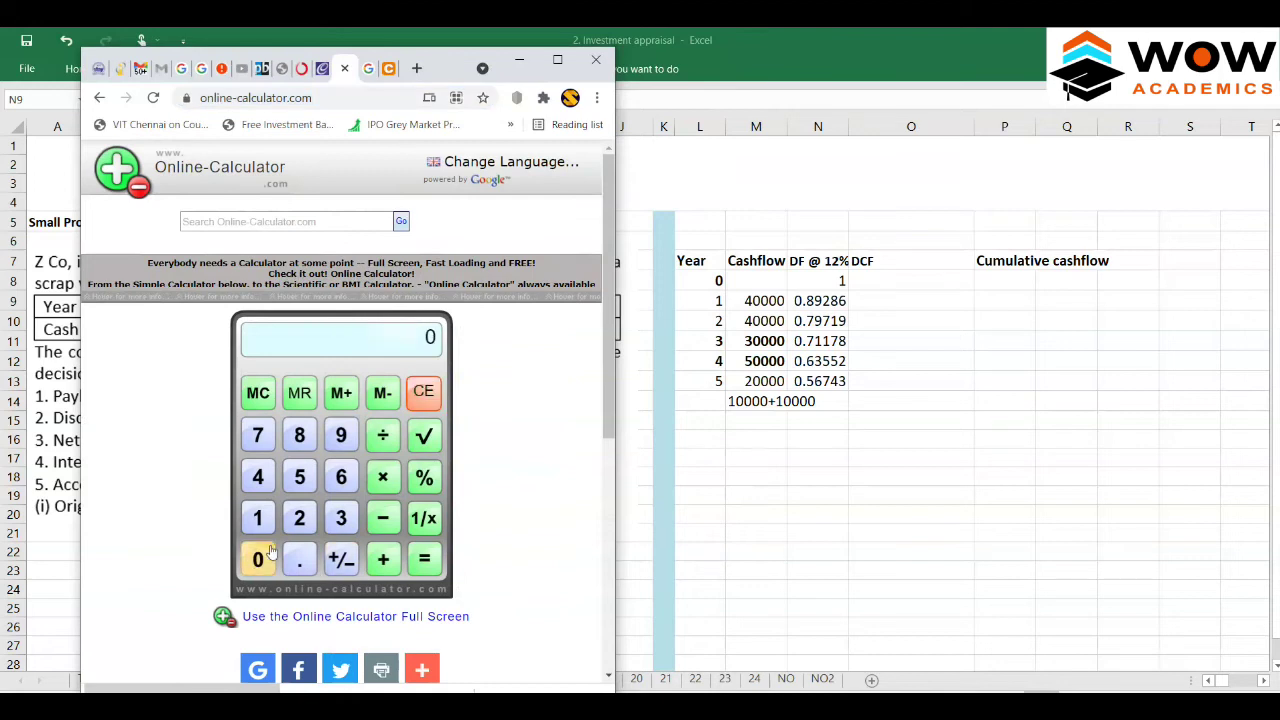
click(259, 519)
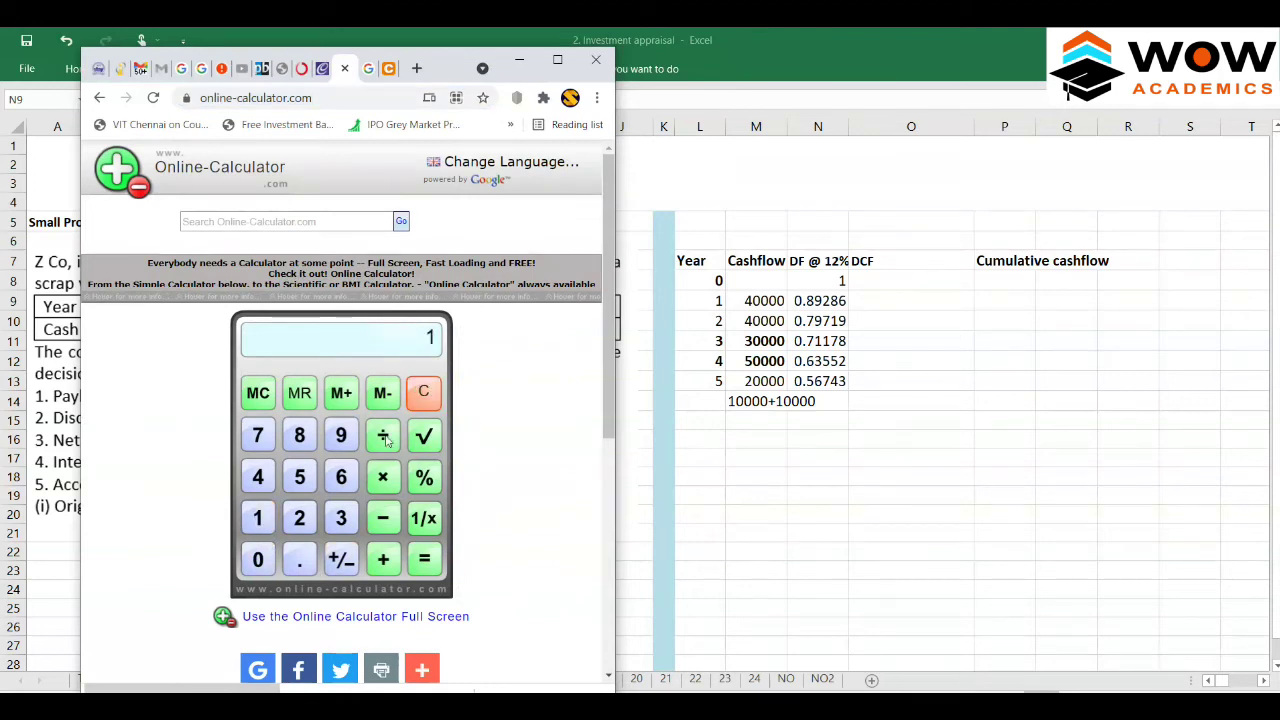
click(384, 437)
click(259, 519)
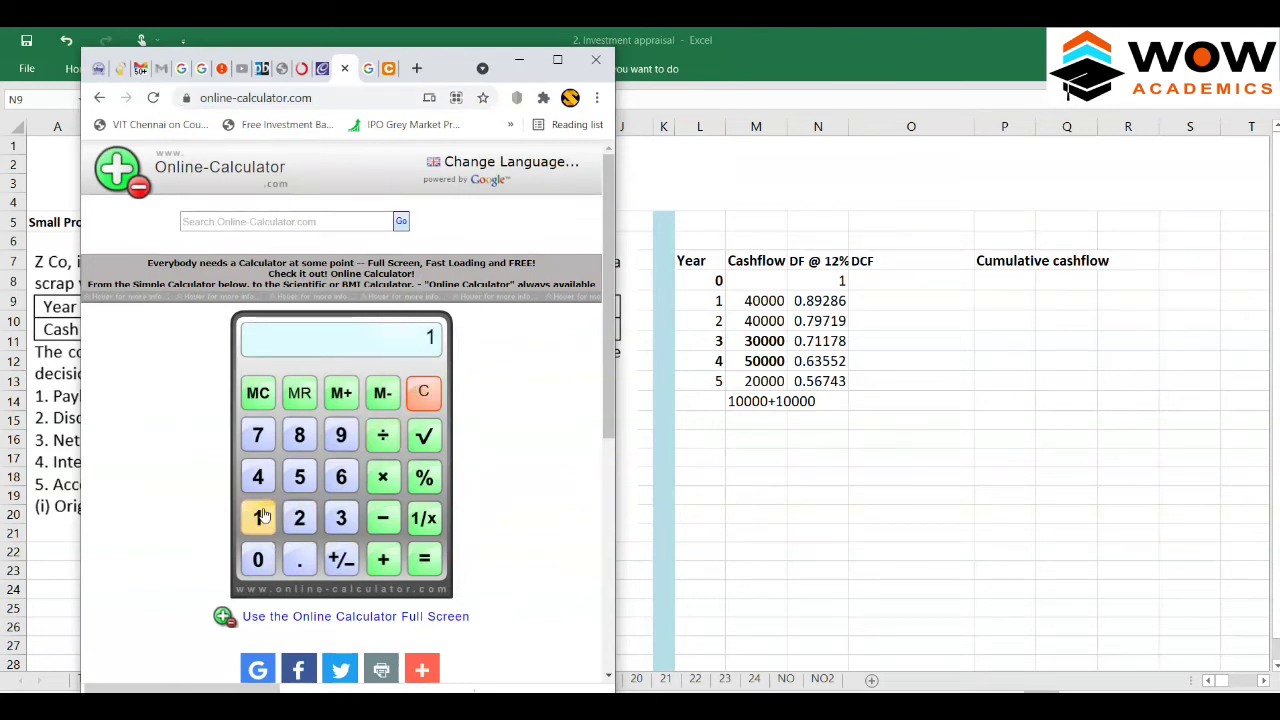
click(301, 563)
click(259, 519)
click(300, 518)
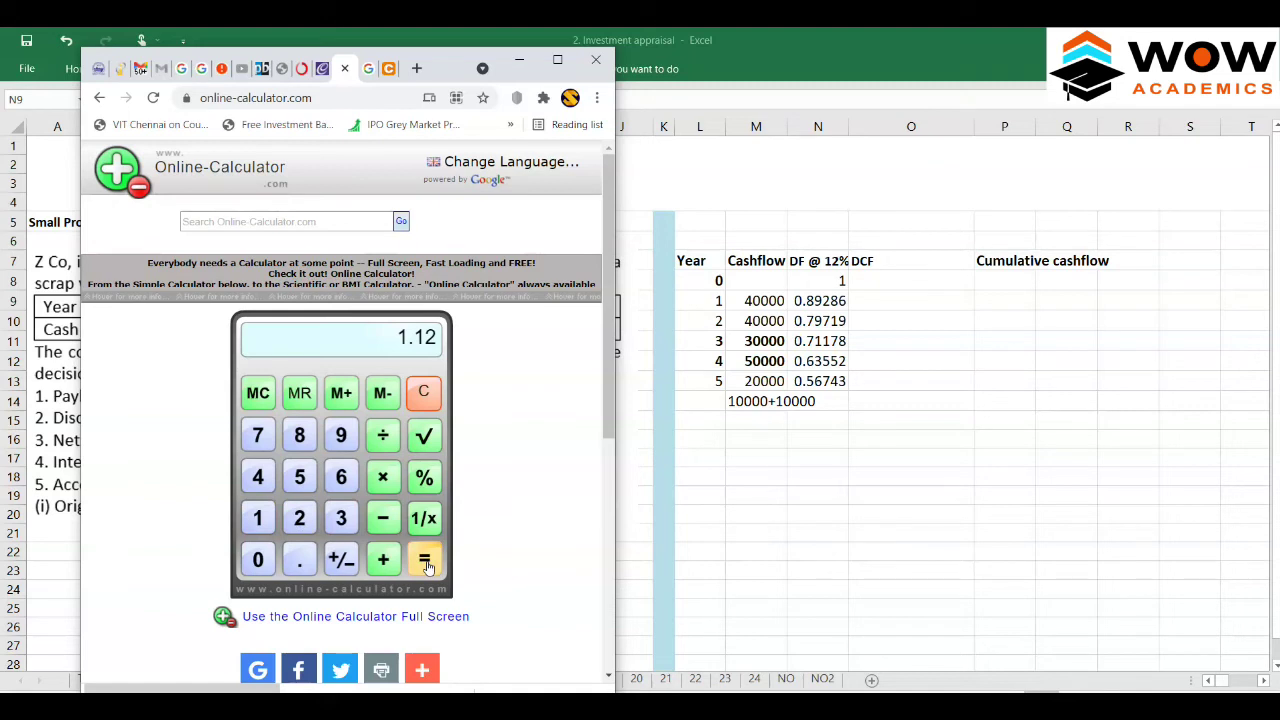
click(425, 563)
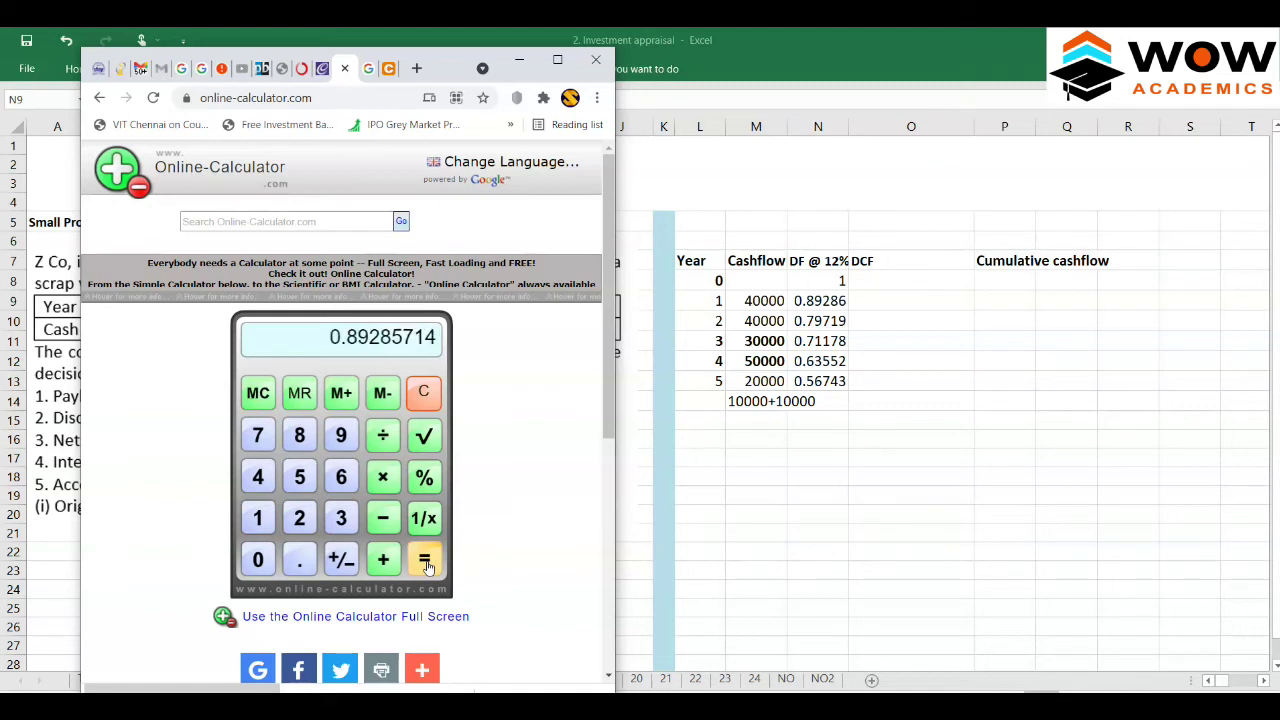
click(425, 563)
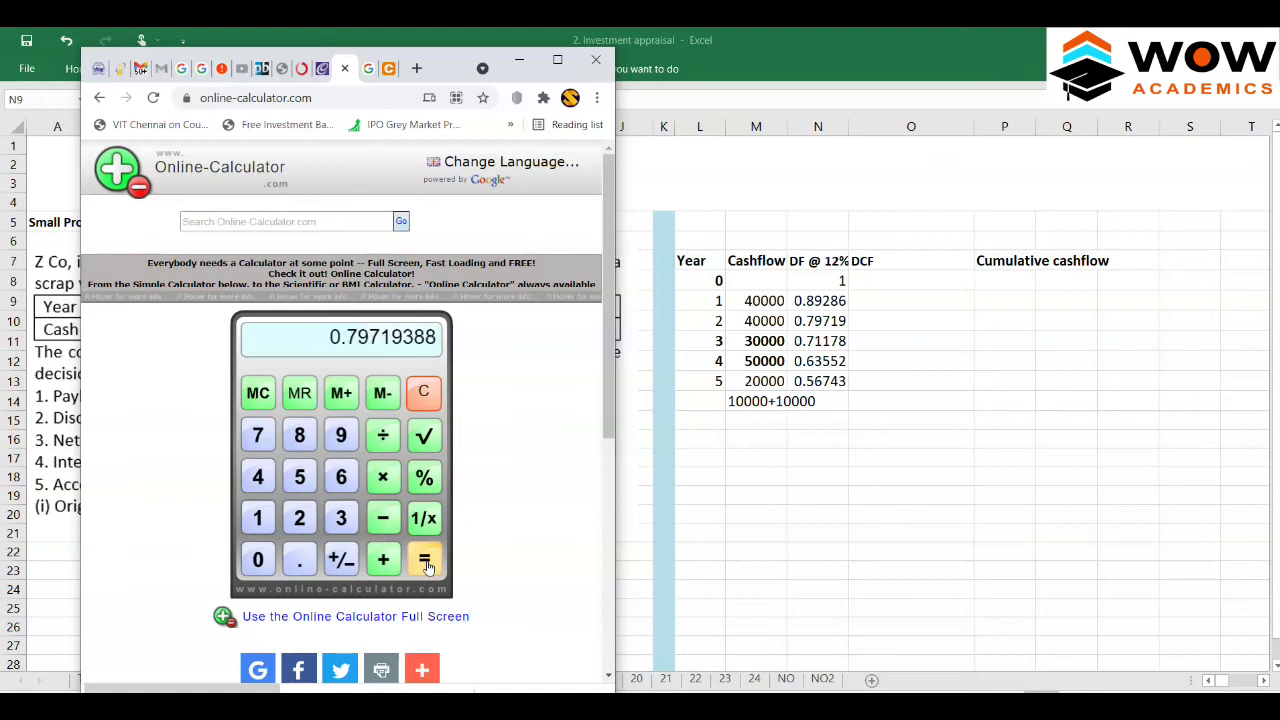
click(425, 563)
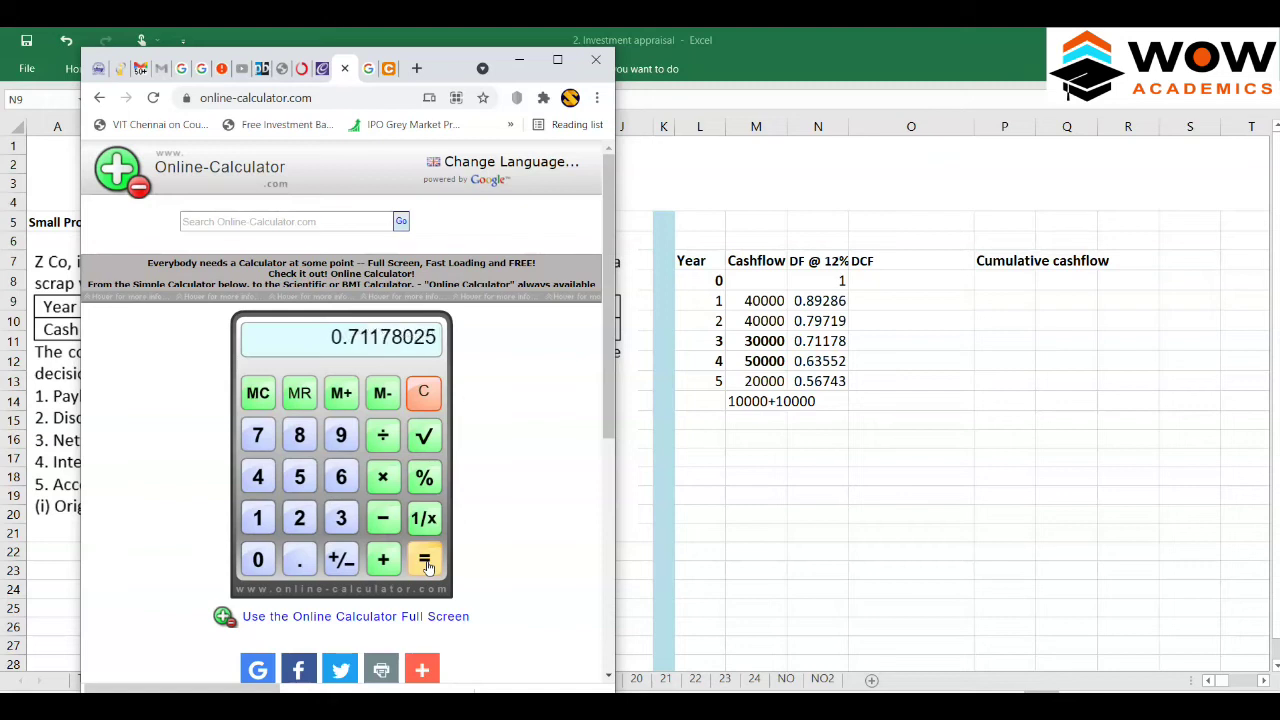
click(425, 563)
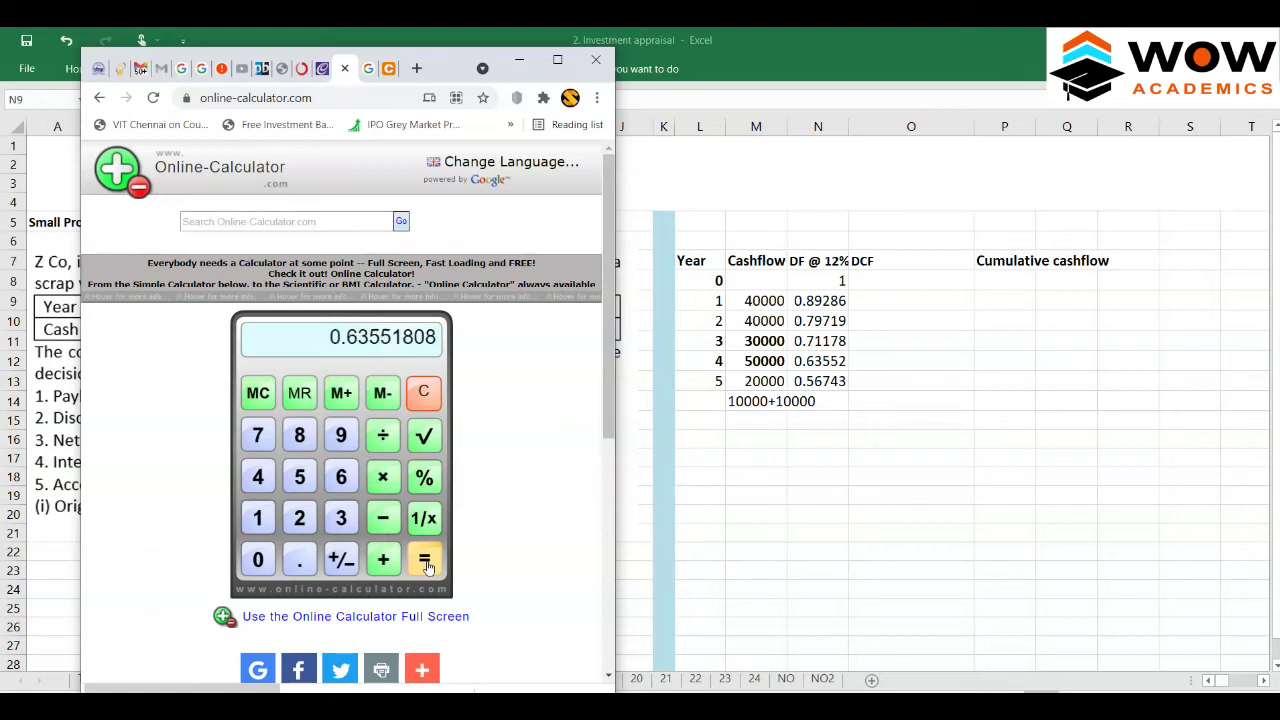
click(425, 563)
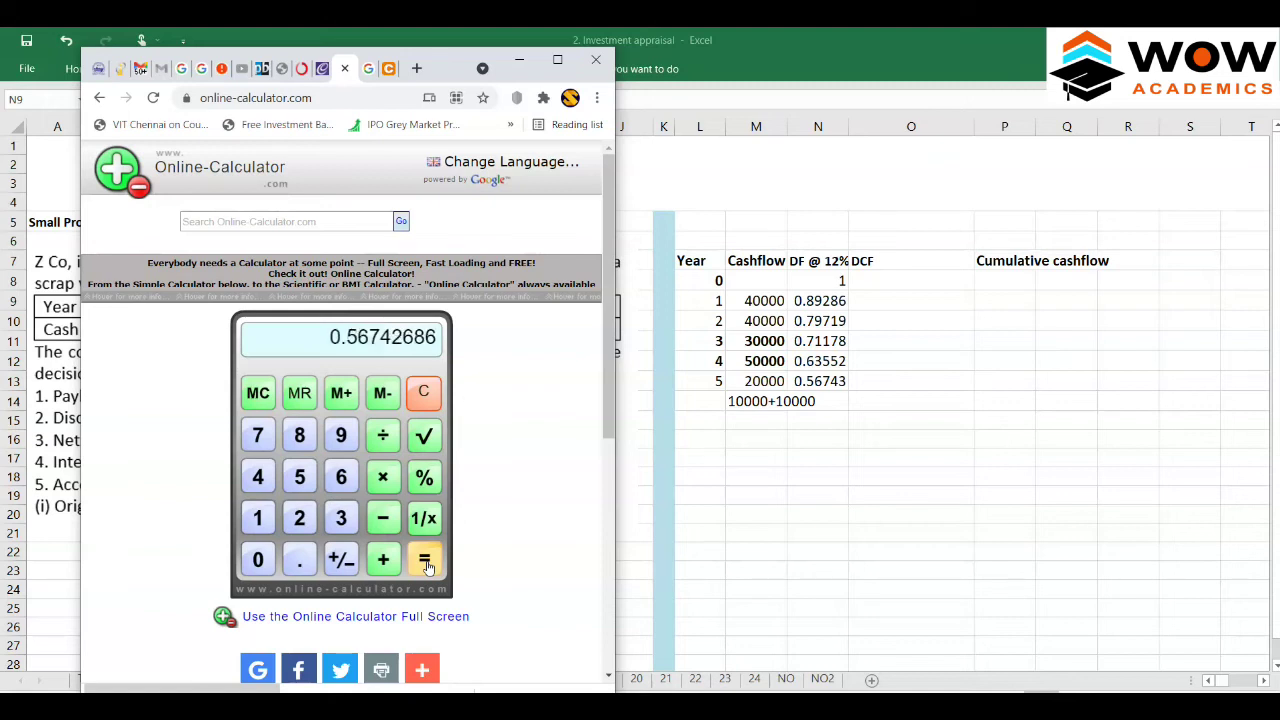
click(520, 61)
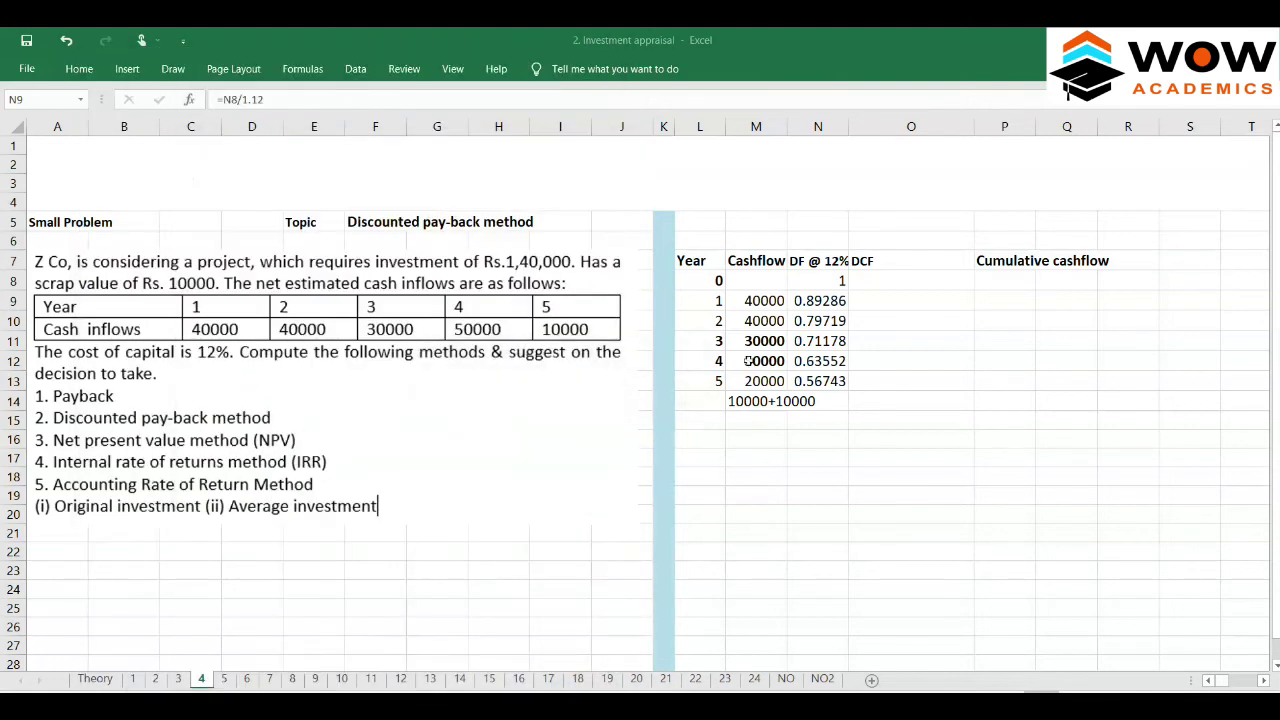
- Switch to PV Table.png, snip the 12% column for periods 1 to 5, and return to the workbook
key(alt+Tab)
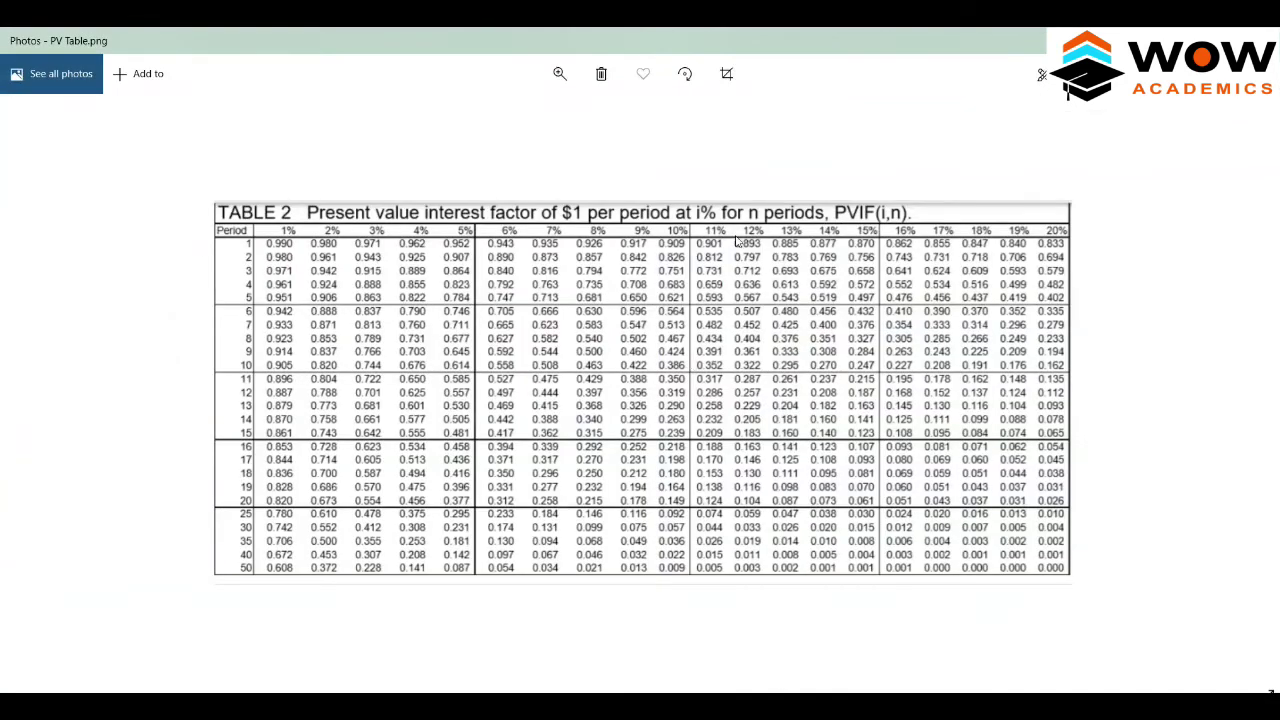
scroll(737, 241, up, 5)
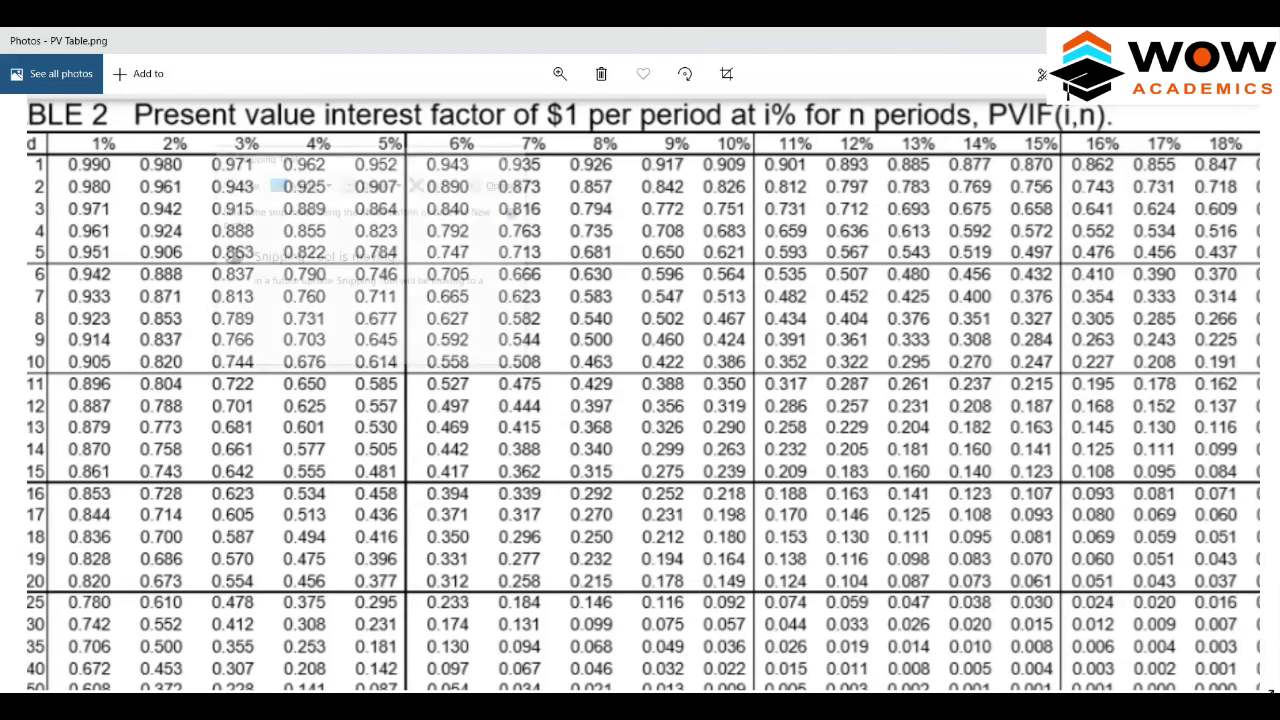
click(238, 184)
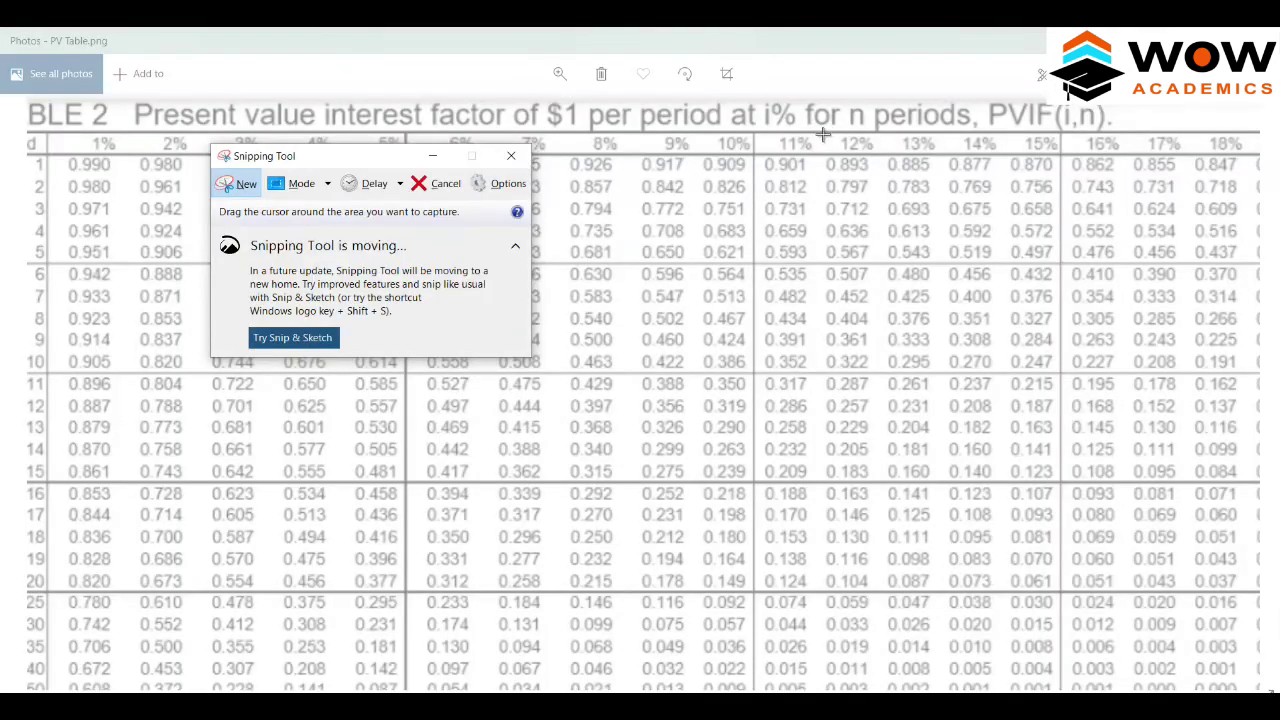
drag(820, 132, 885, 263)
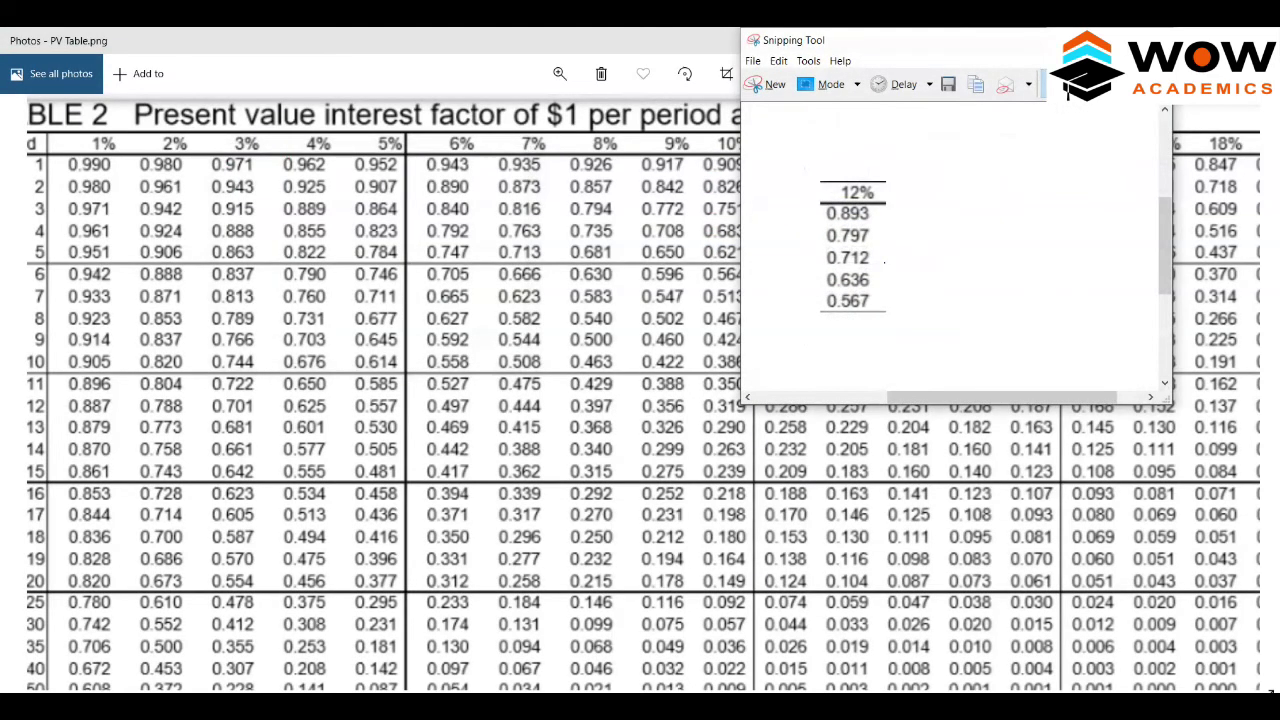
click(1045, 42)
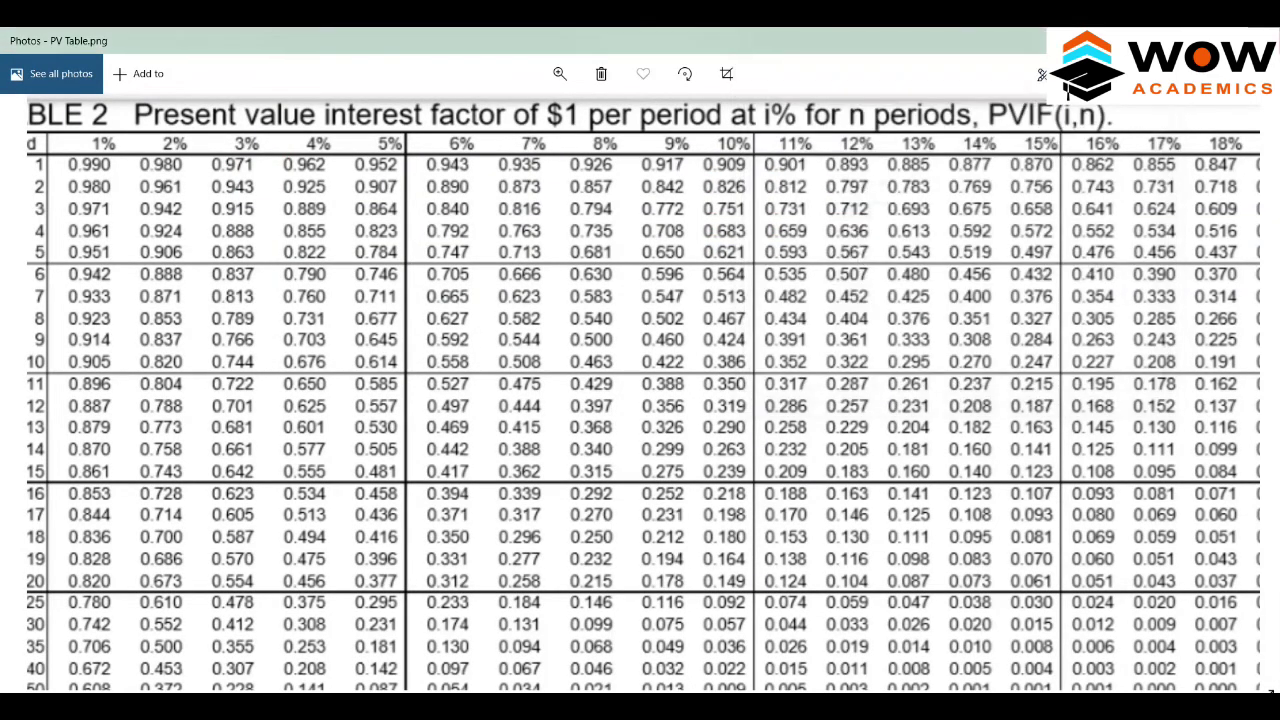
key(alt+Tab)
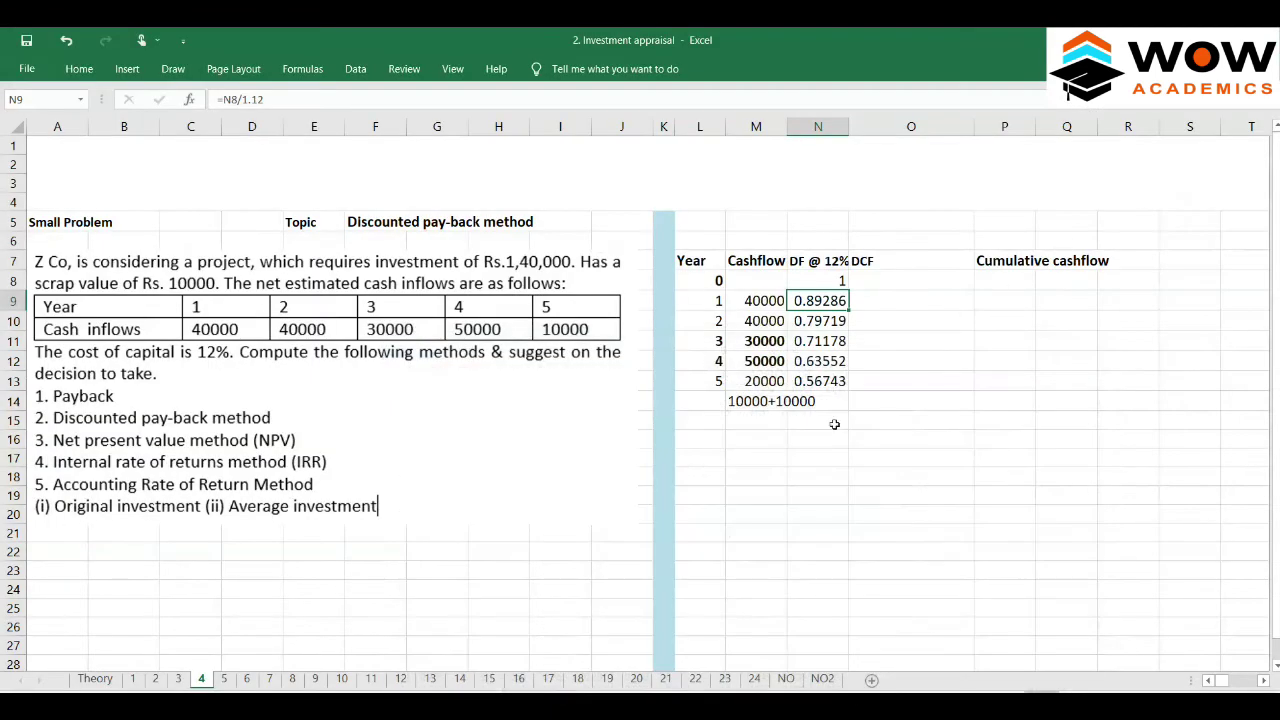
- Paste the snipped 12% factors at O8 and resize the picture to line up with rows 8 to 13
click(895, 280)
key(ctrl+v)
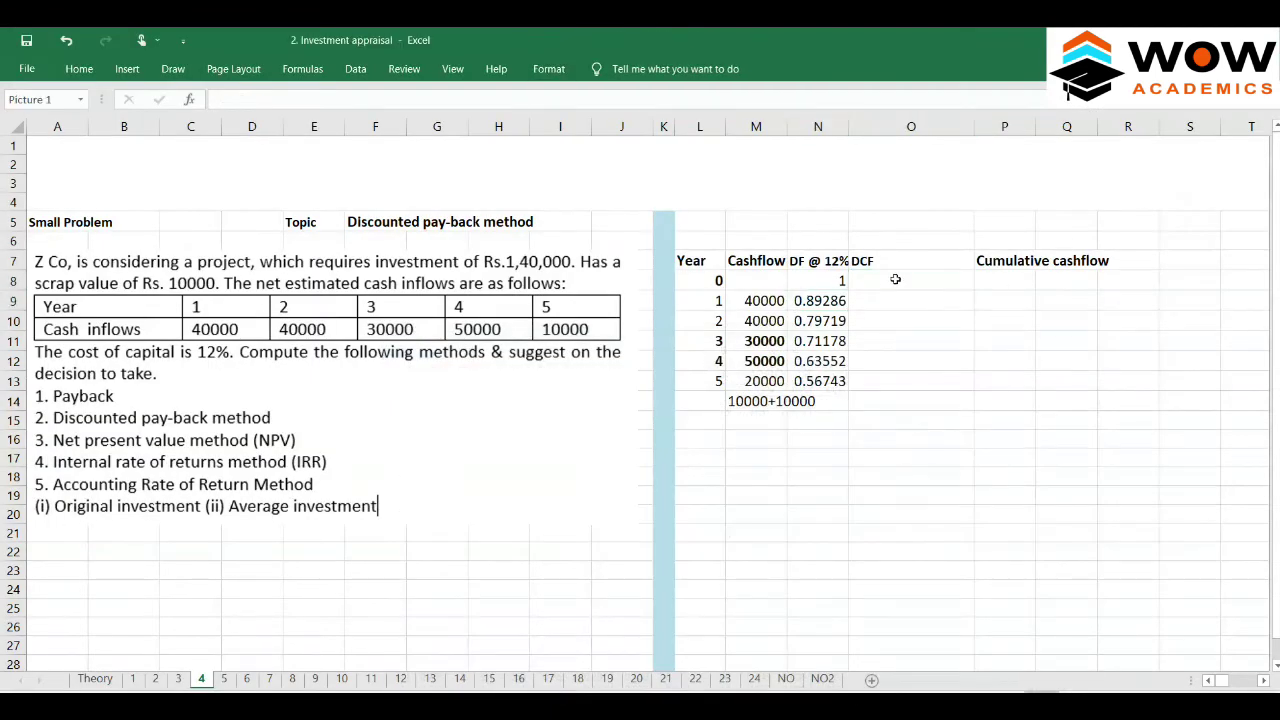
drag(943, 458, 910, 394)
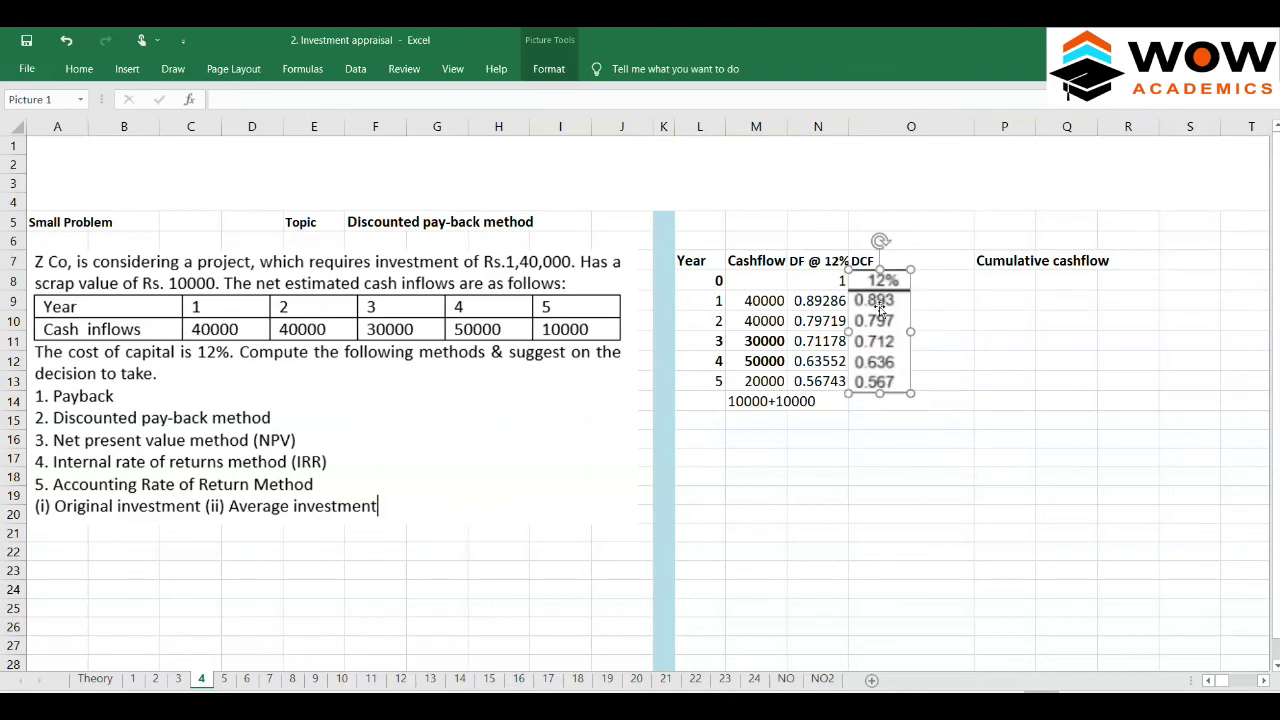
- Format the discount factors in N9:N13 to three decimal places
click(810, 301)
key(ctrl+shift+Down)
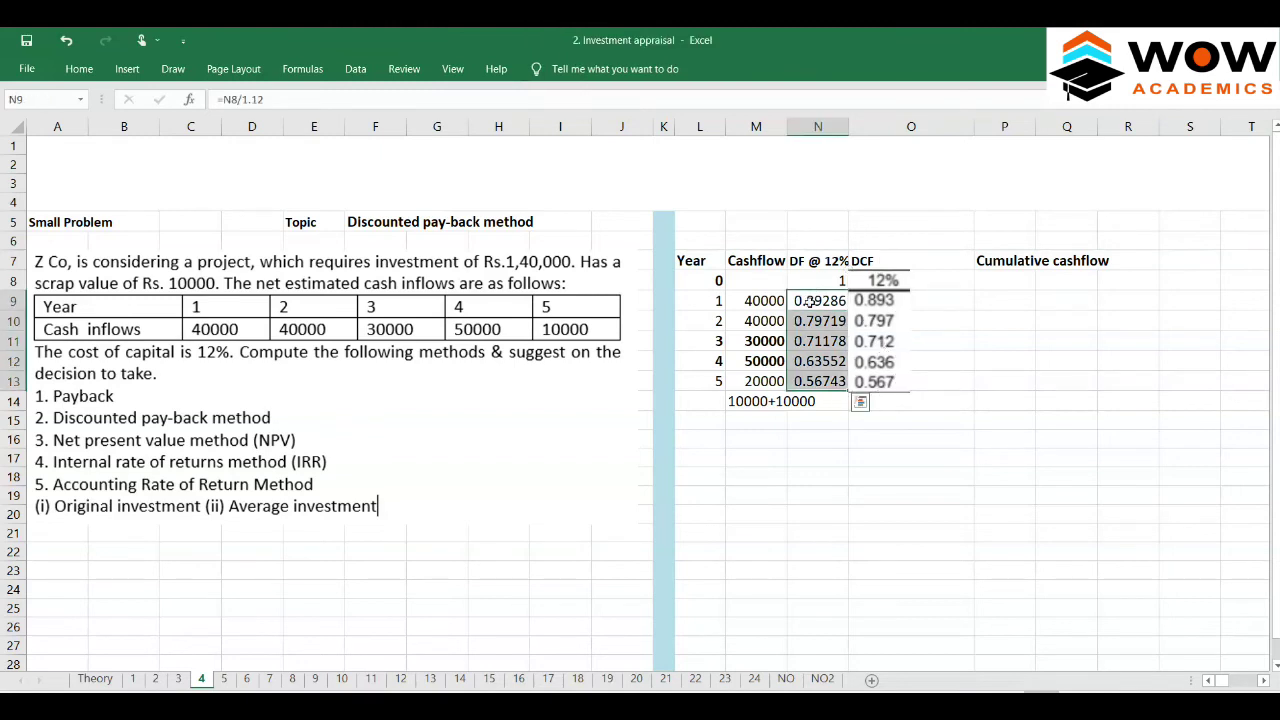
click(79, 68)
click(678, 127)
click(678, 127)
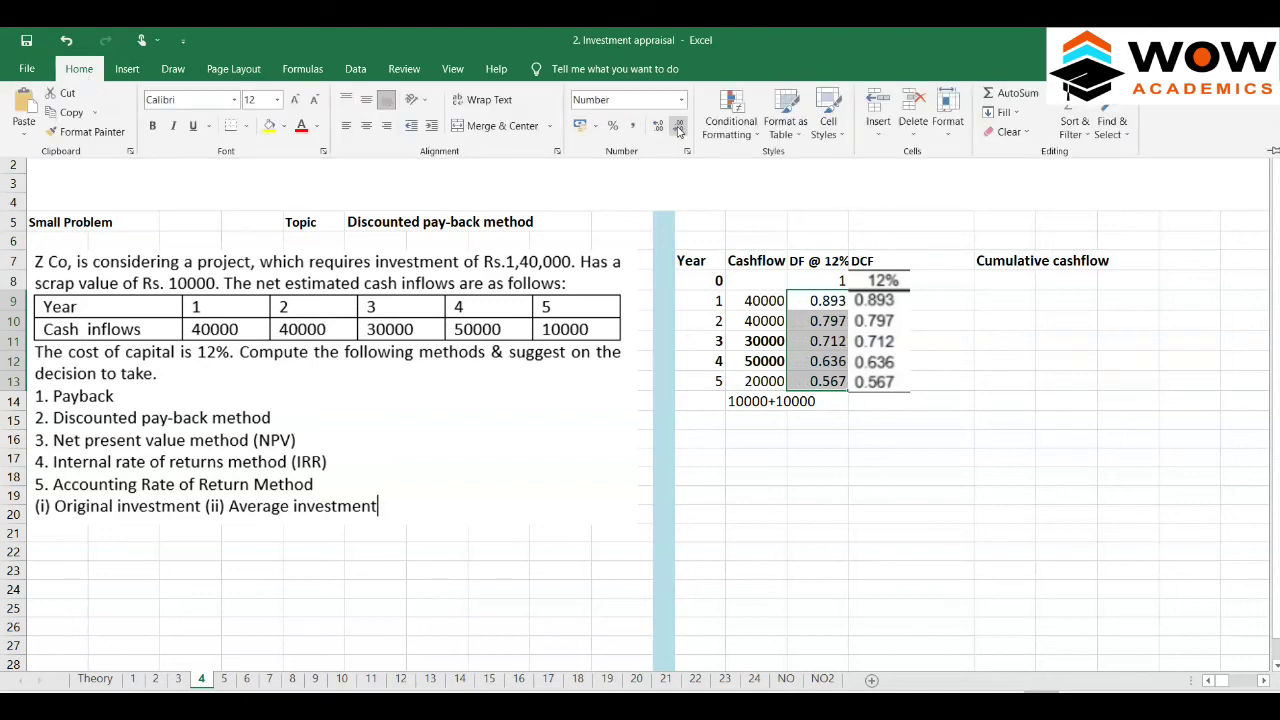
- Move the 12% factor picture out of the DCF column to around J18:J24, beside the problem text
click(870, 294)
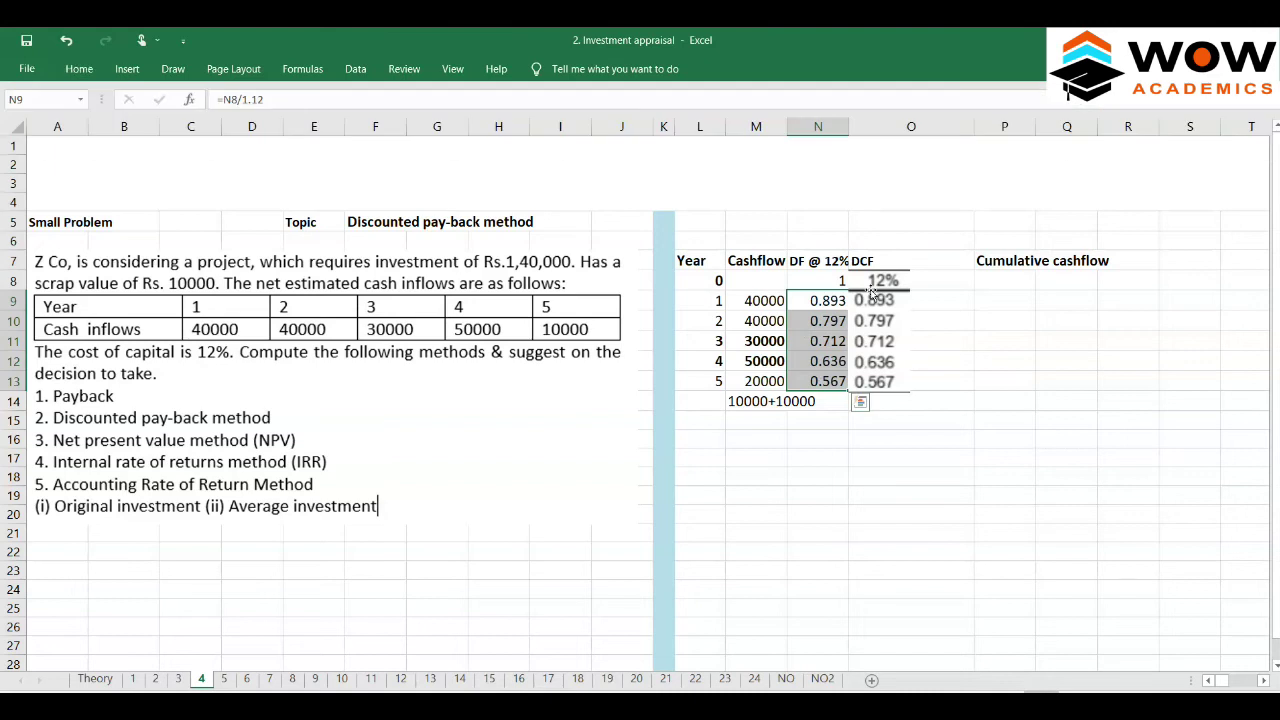
click(880, 316)
drag(880, 316, 612, 521)
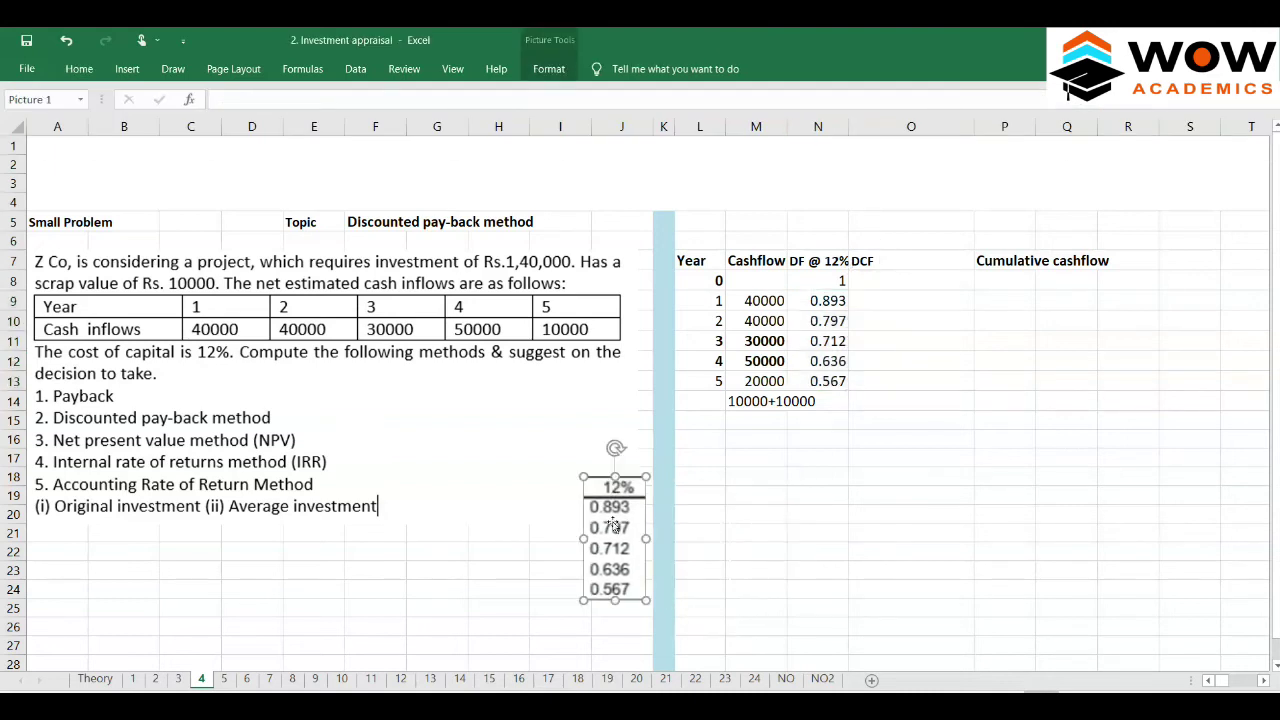
- Enter the year 1 discounted cash flow in O9 as =M9*N9
click(910, 297)
text(=)
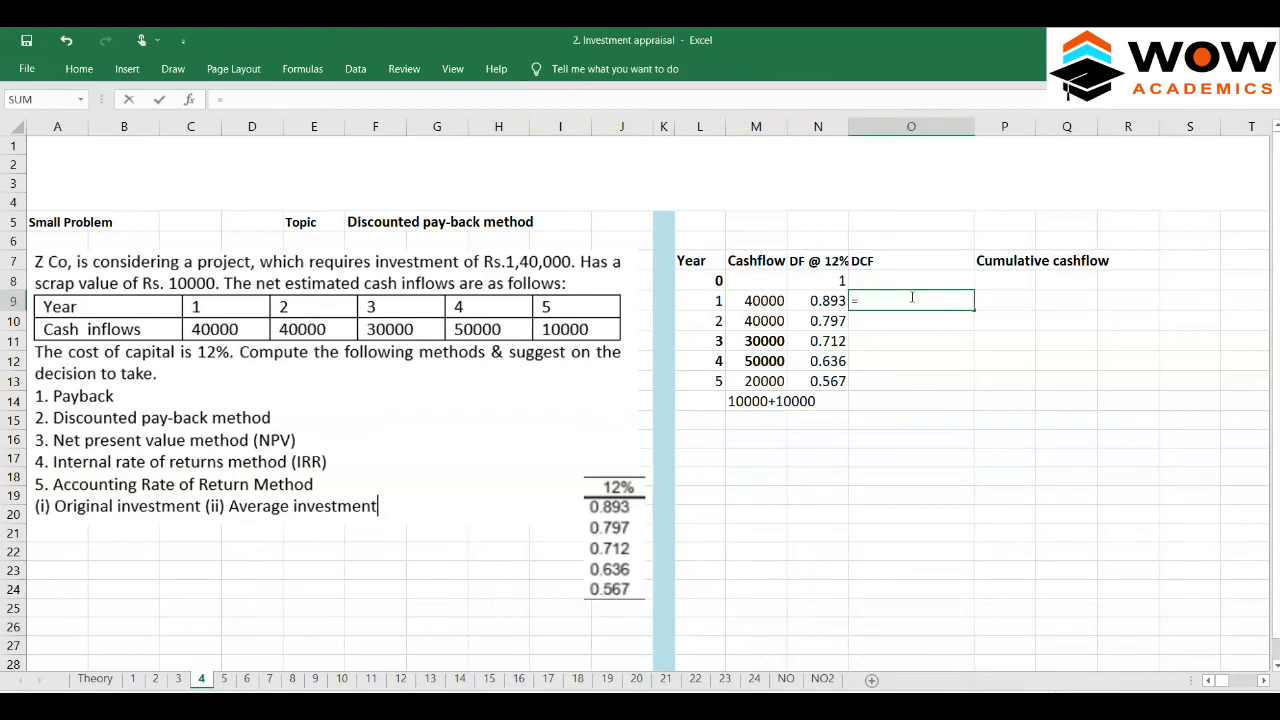
key(Left)
key(Left)
text(*)
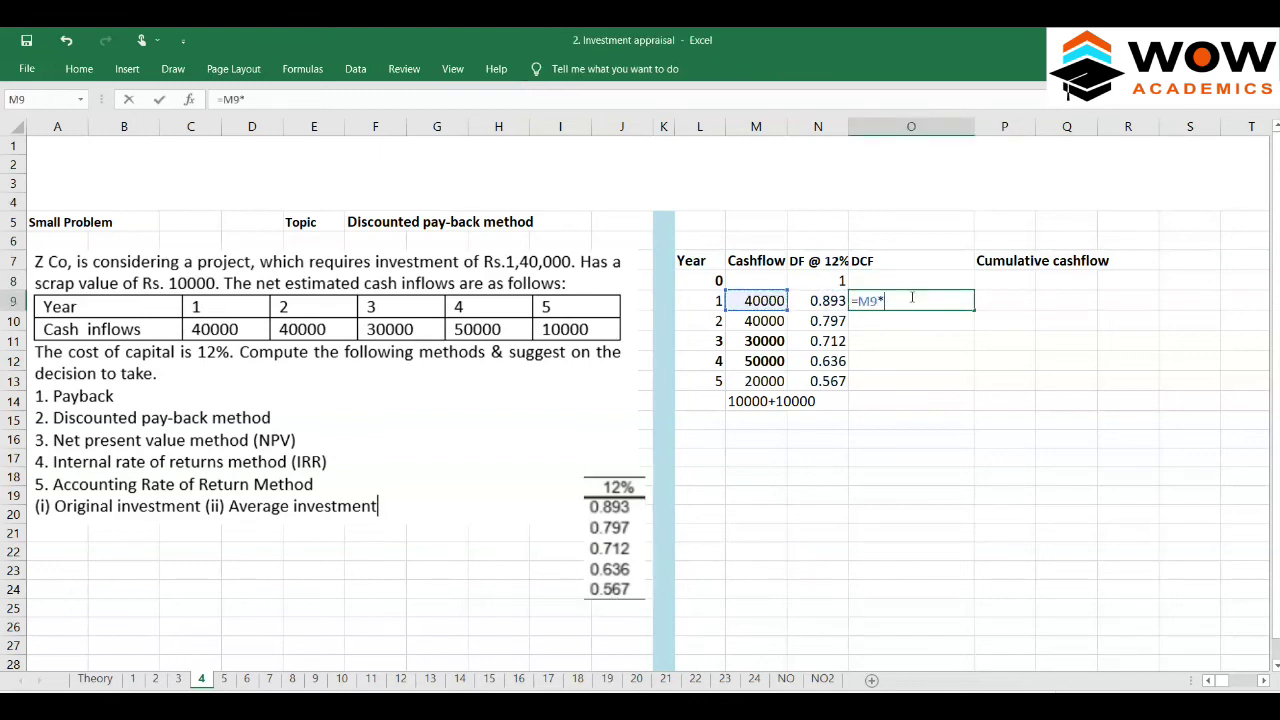
key(Left)
key(Return)
- Copy the discounted cash flow formula from O9 into O10:O13 for years 2 to 5
click(911, 297)
key(ctrl+c)
key(Down)
key(shift+Down)
key(shift+Down)
key(shift+Down)
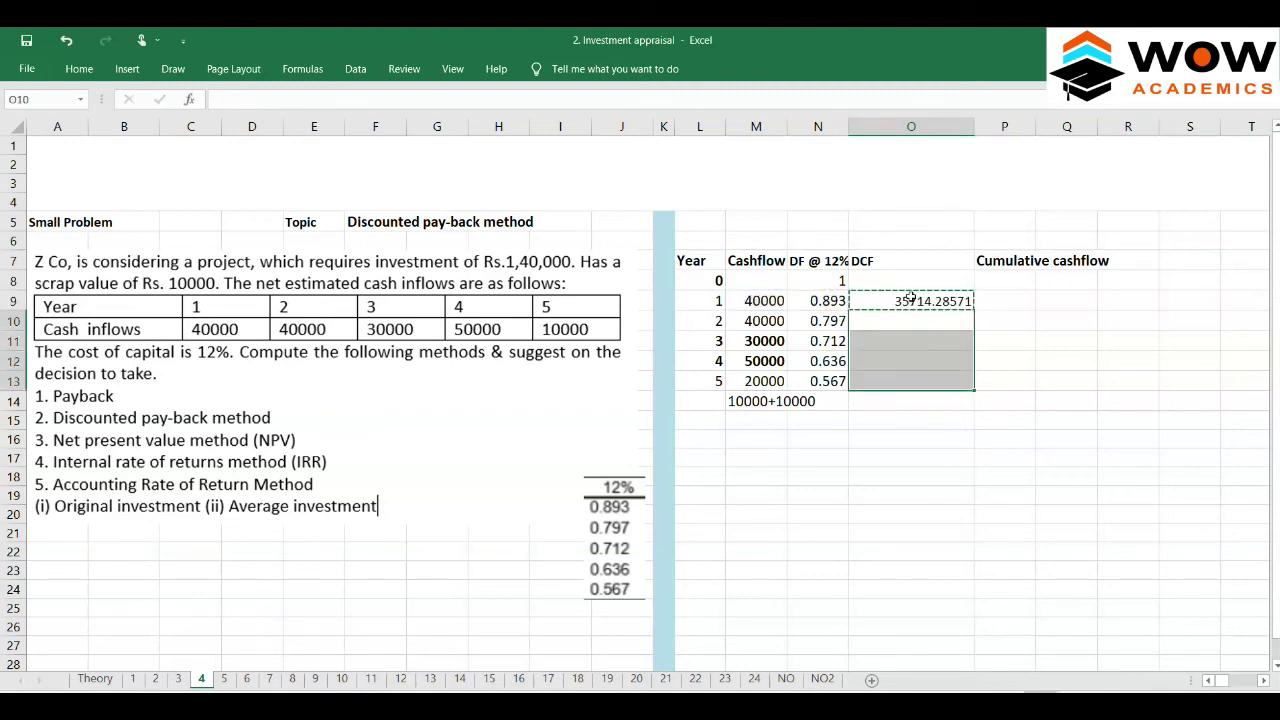
key(ctrl+v)
key(Escape)
- Format the discounted cash flows in O9:O13 as whole numbers without decimal places
click(911, 297)
key(shift+Down)
key(shift+Down)
key(shift+Down)
key(shift+Down)
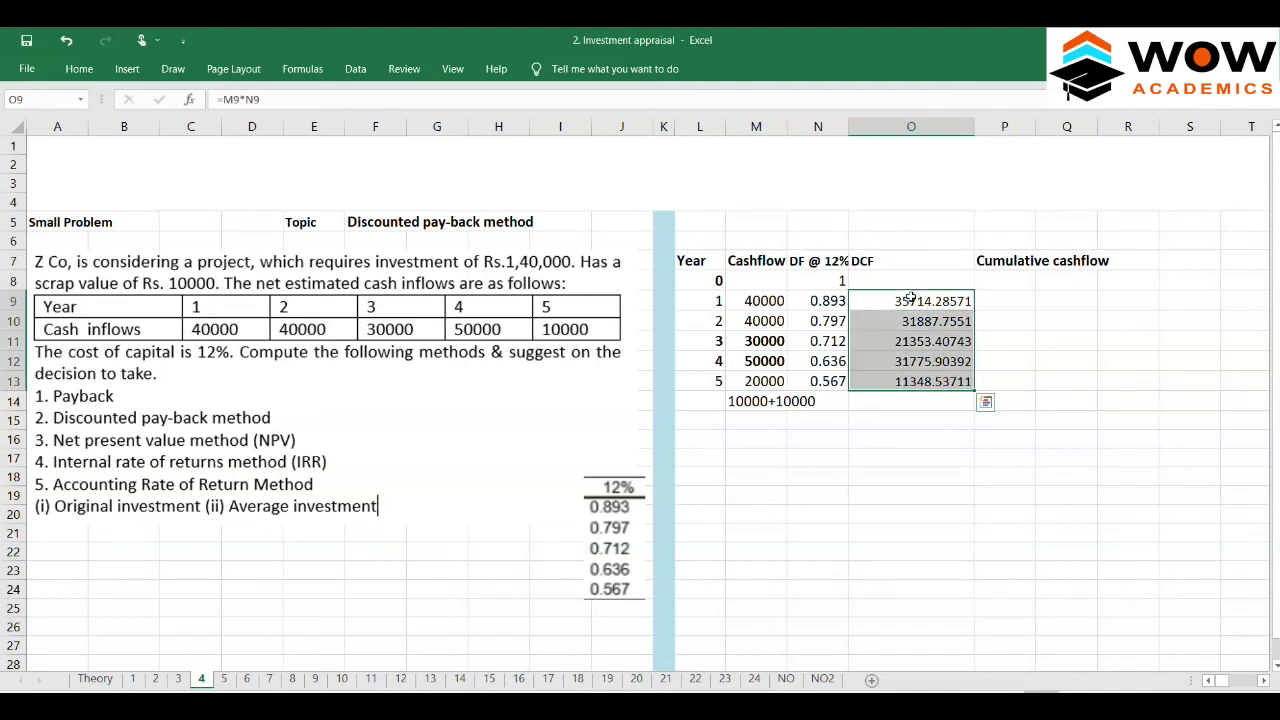
click(82, 70)
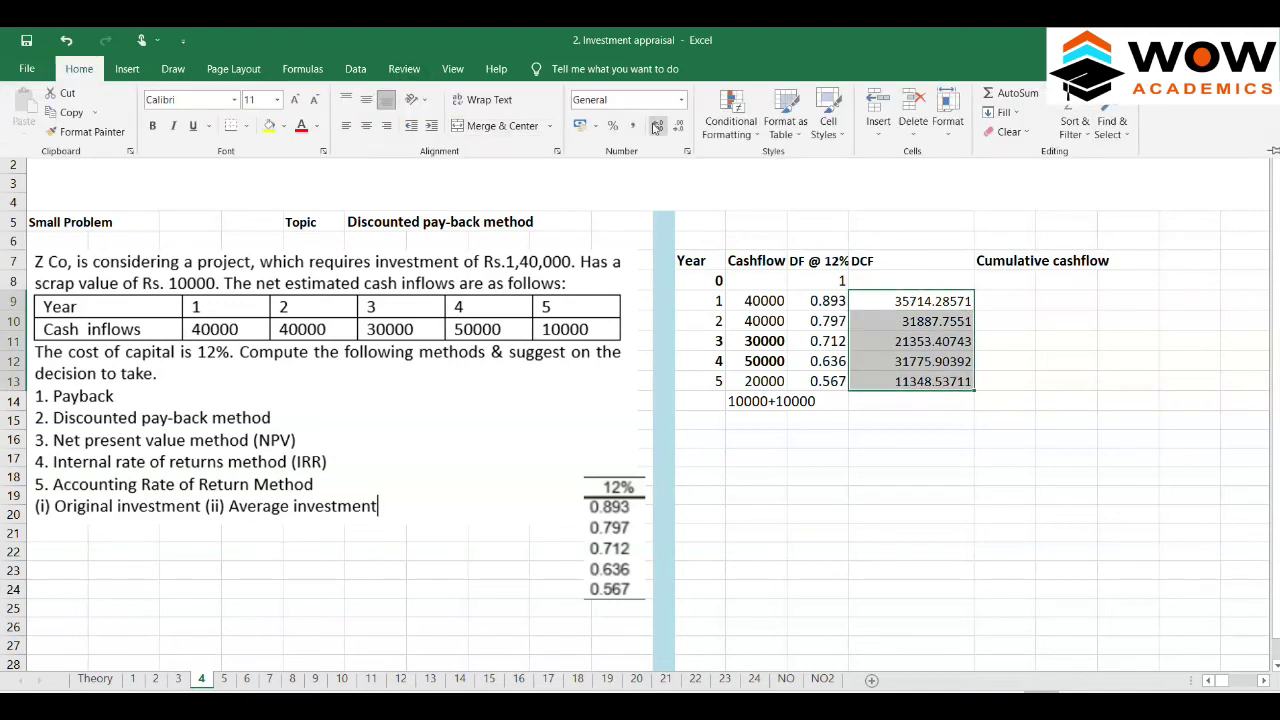
click(678, 127)
click(678, 127)
click(678, 127)
click(678, 127)
click(678, 127)
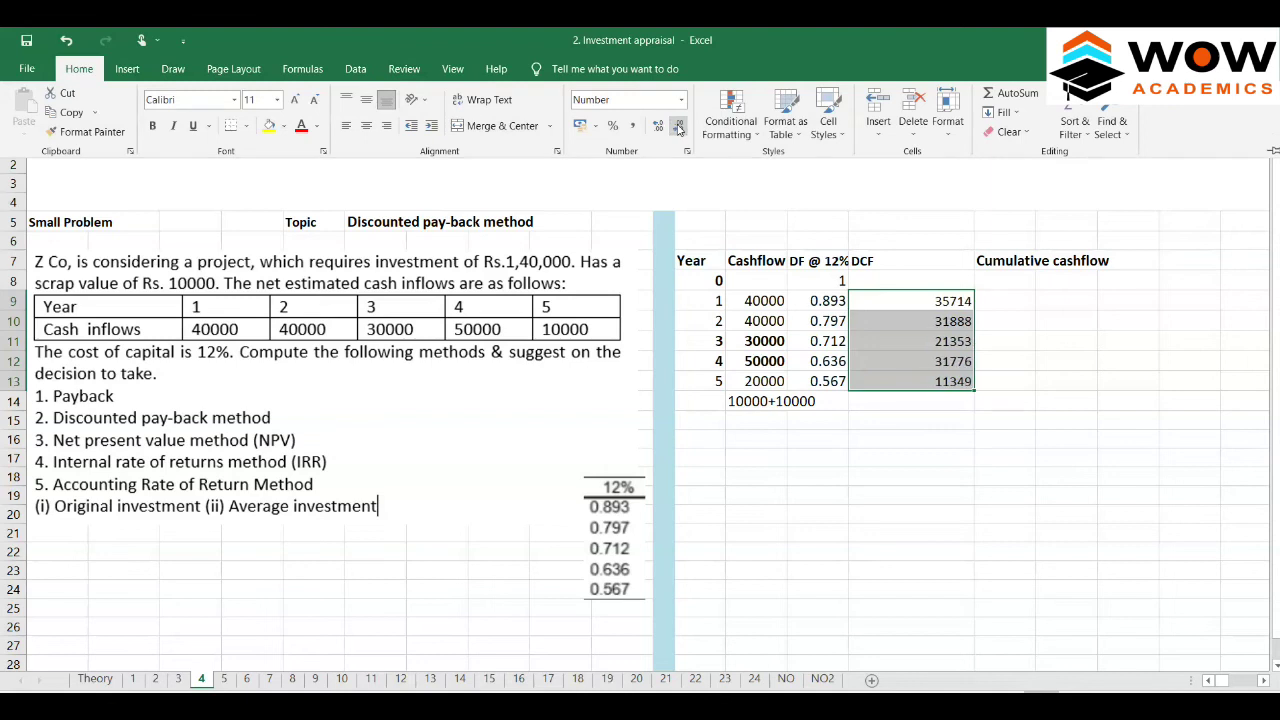
click(926, 293)
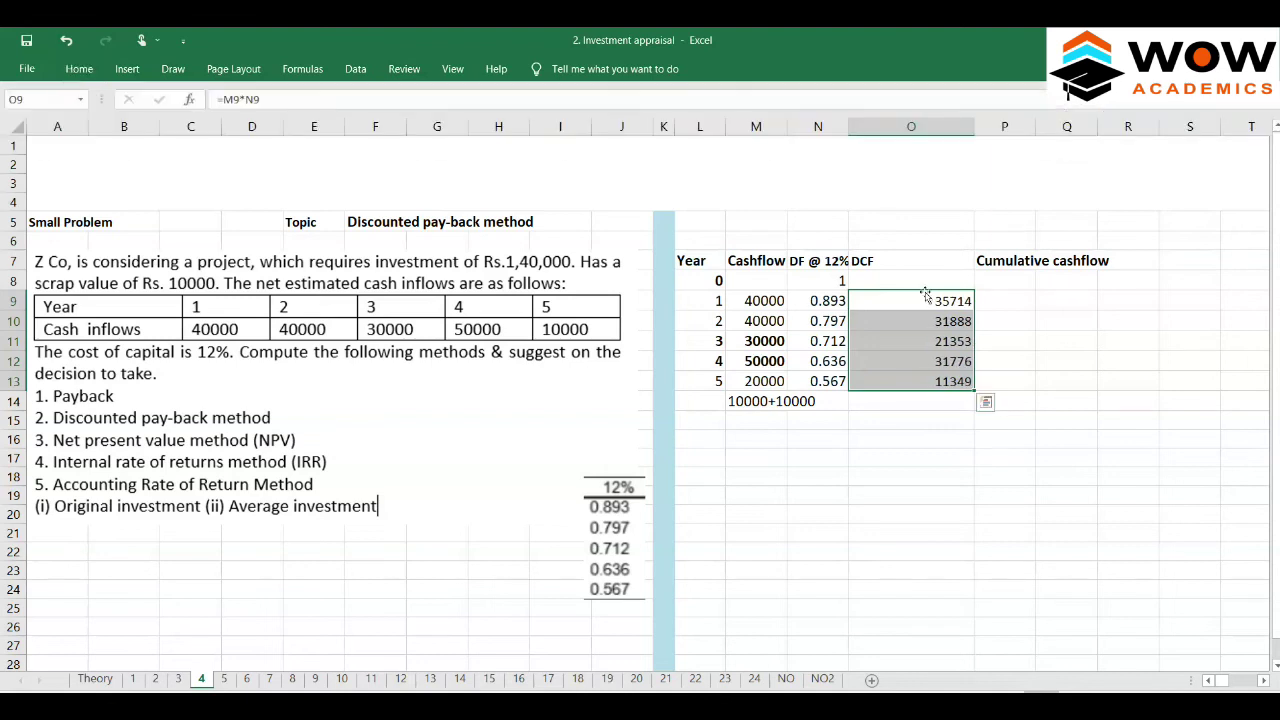
- Set the font size of the entire sheet to 12
click(1022, 295)
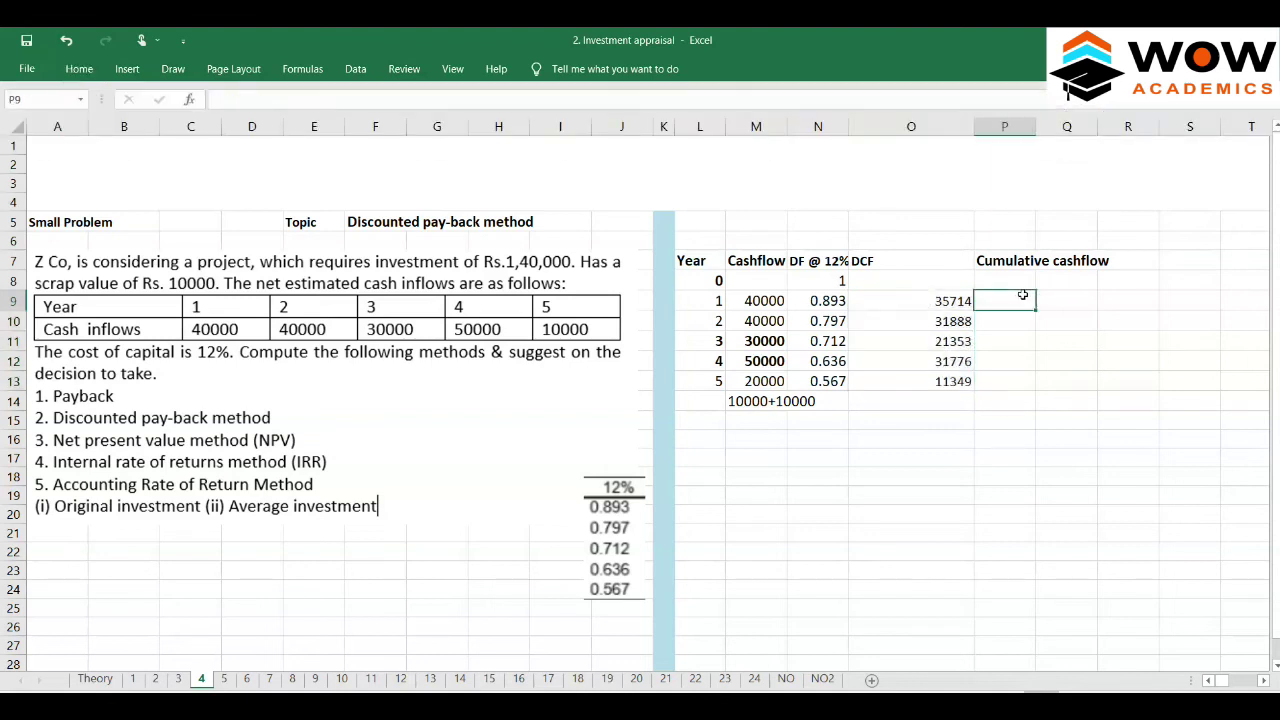
key(ctrl+a)
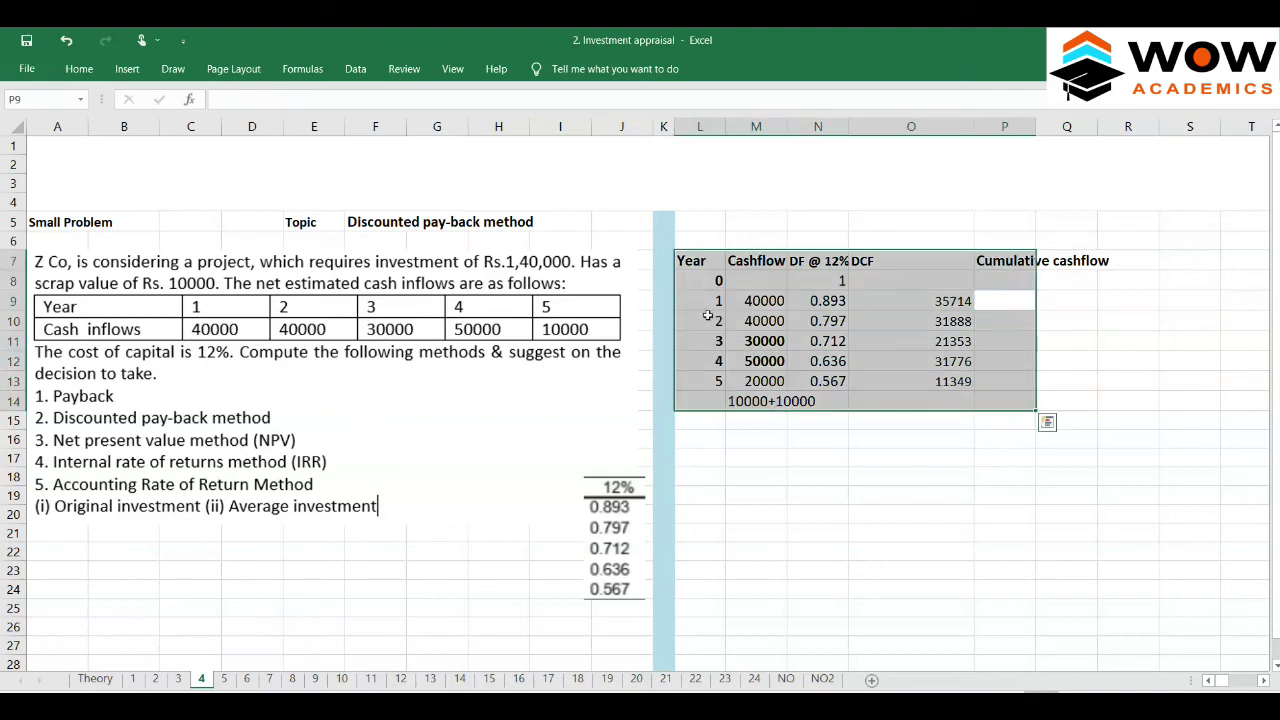
click(834, 641)
key(ctrl+a)
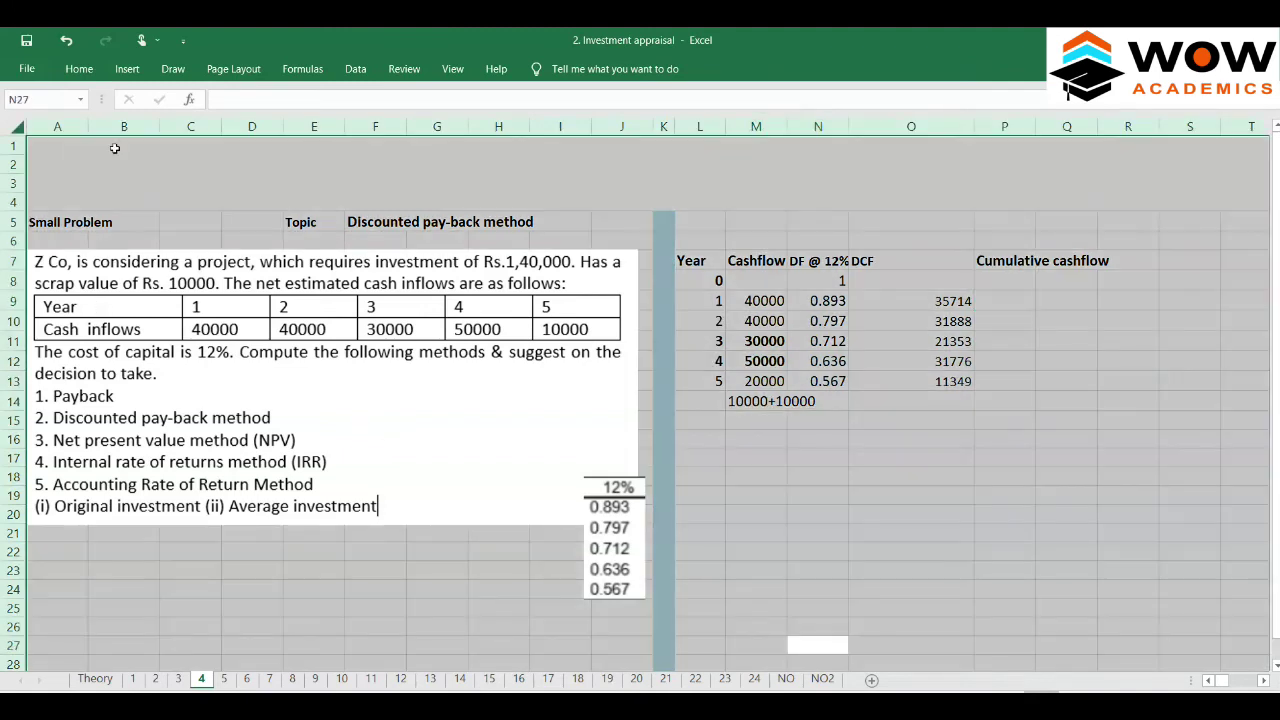
click(80, 66)
click(264, 100)
text(12)
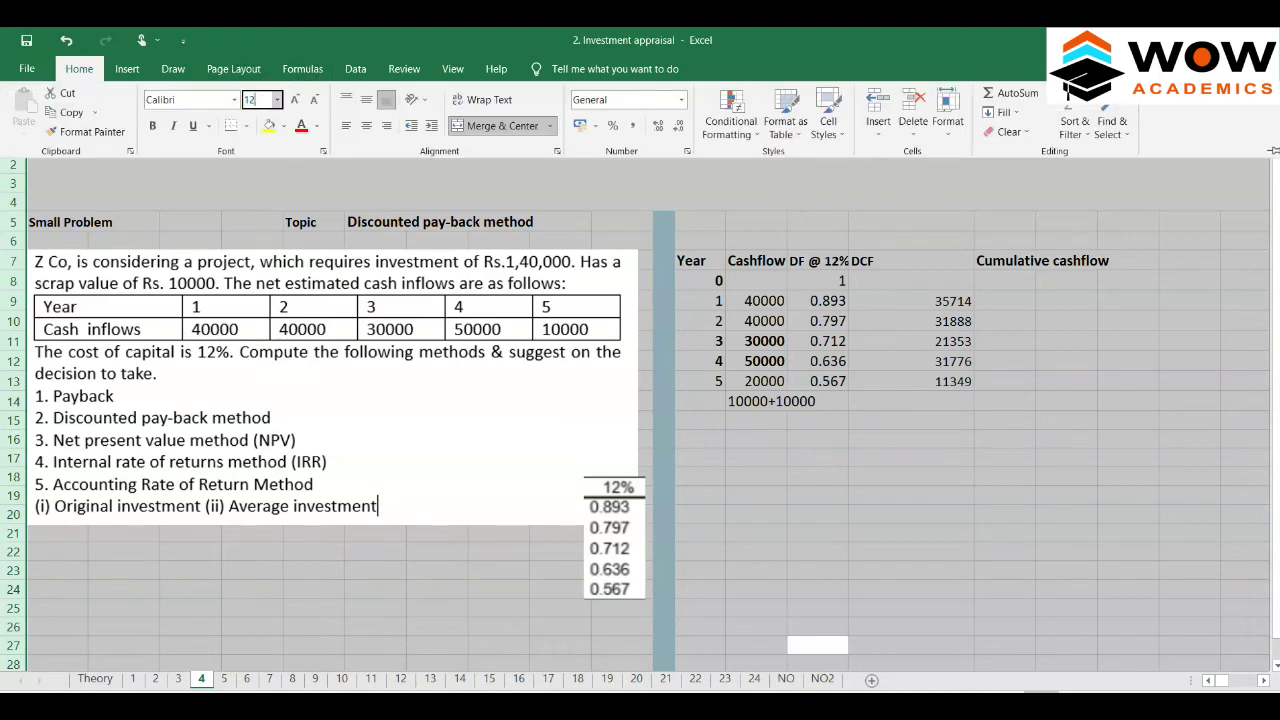
key(Return)
- Enter the year 1 cumulative cash flow in P9 as =P8+O9
click(1004, 302)
click(1000, 305)
text(=)
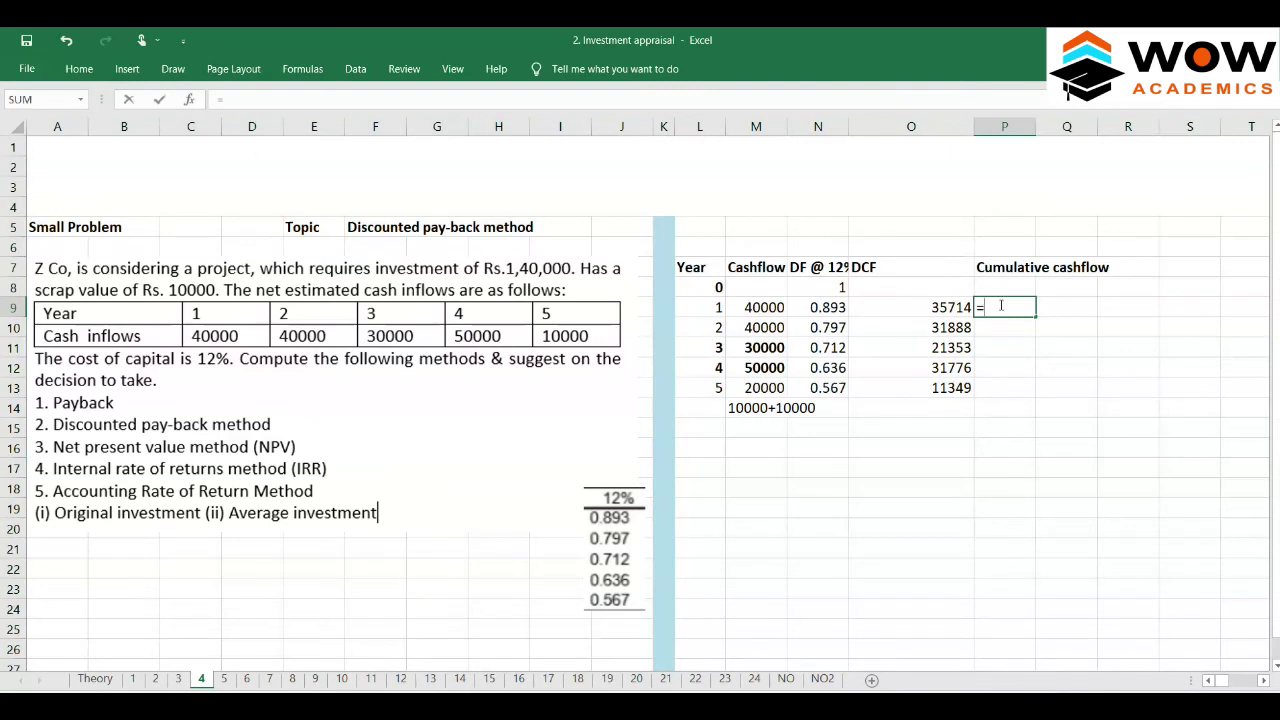
key(Up)
text(+)
key(Left)
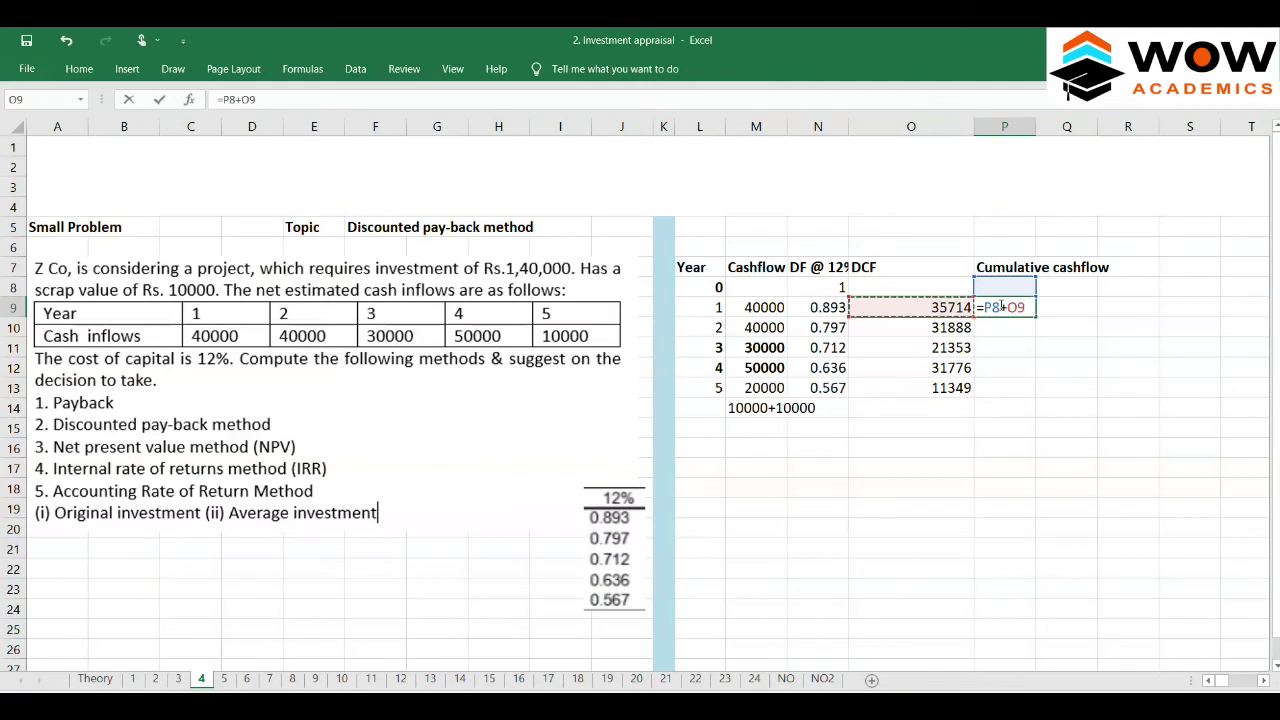
key(Return)
- Copy the cumulative cash flow formula from P9 into P10 for year 2 and check its cell references
click(1000, 307)
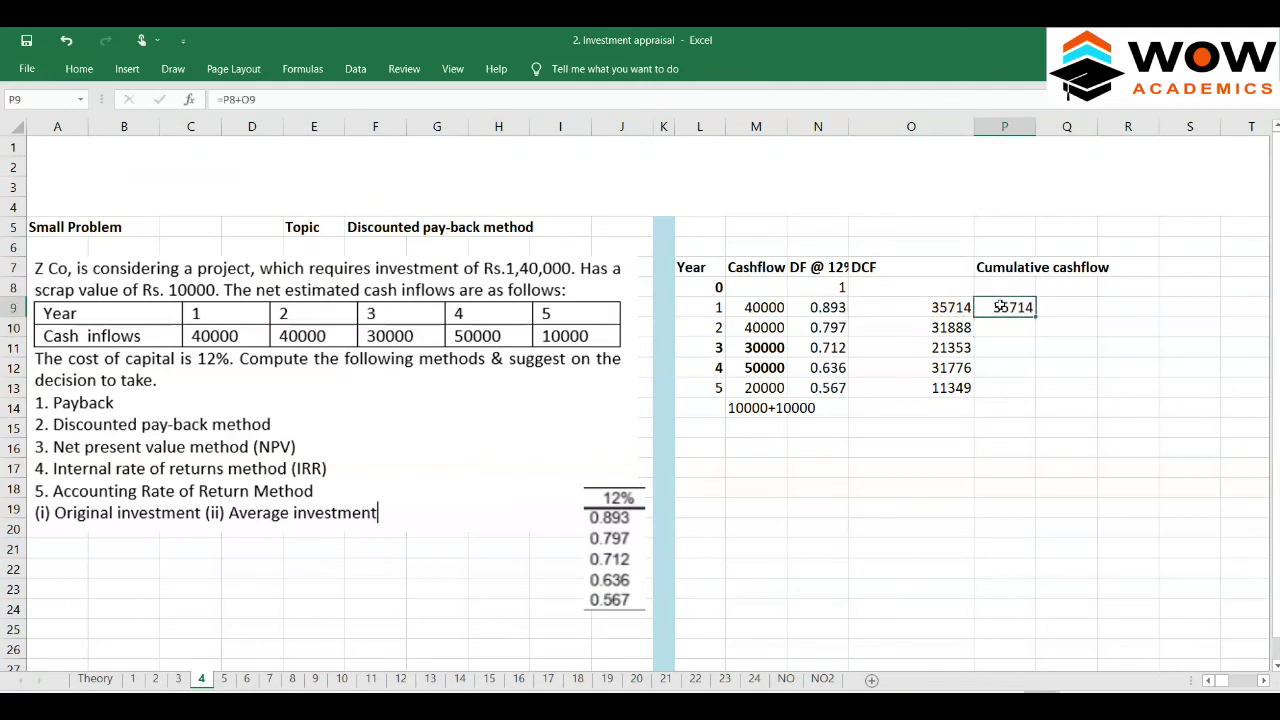
drag(1036, 316, 1037, 338)
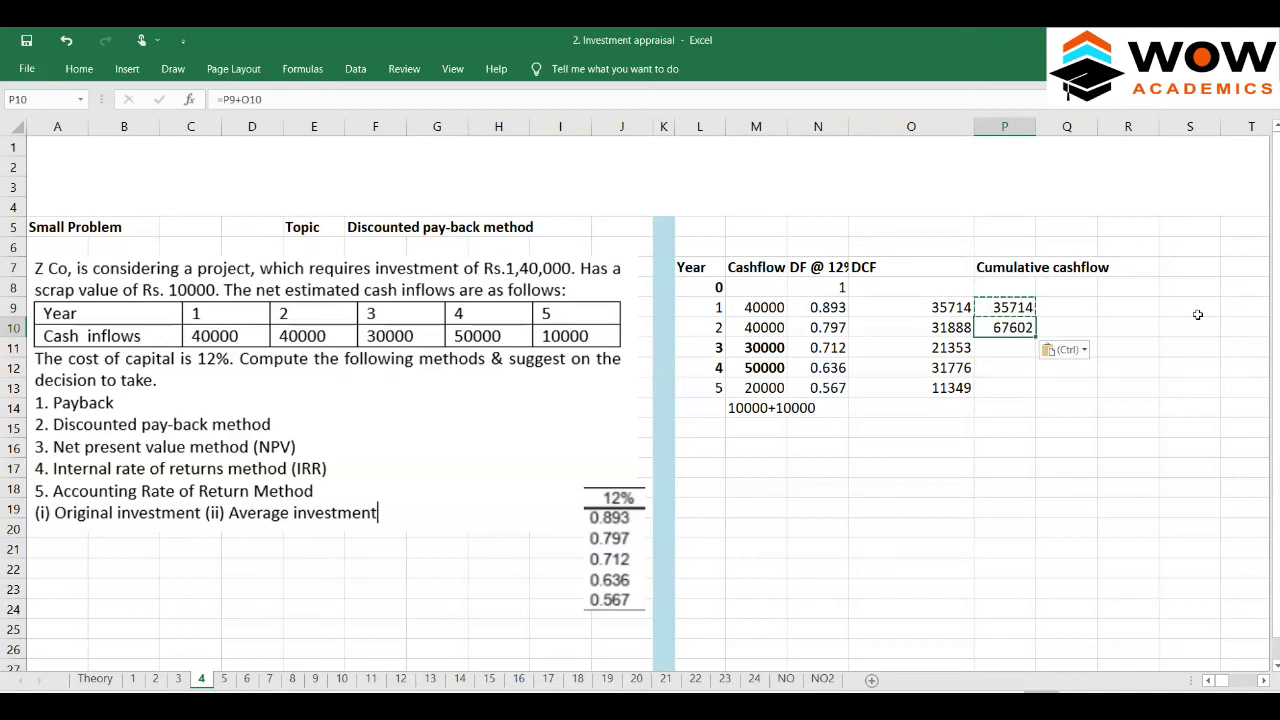
click(1037, 336)
double_click(1020, 326)
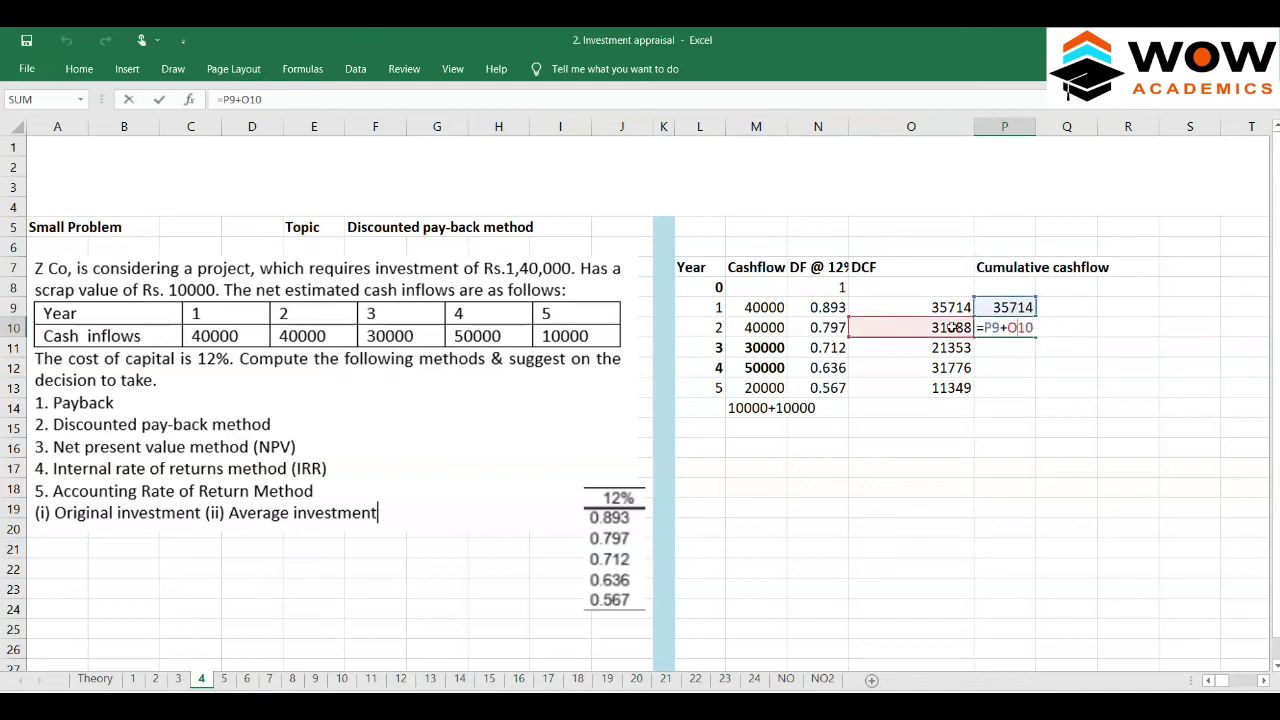
key(Return)
- Copy the cumulative cash flow formula from P10 into P11:P13 for years 3 to 5
key(Up)
key(ctrl+c)
key(Down)
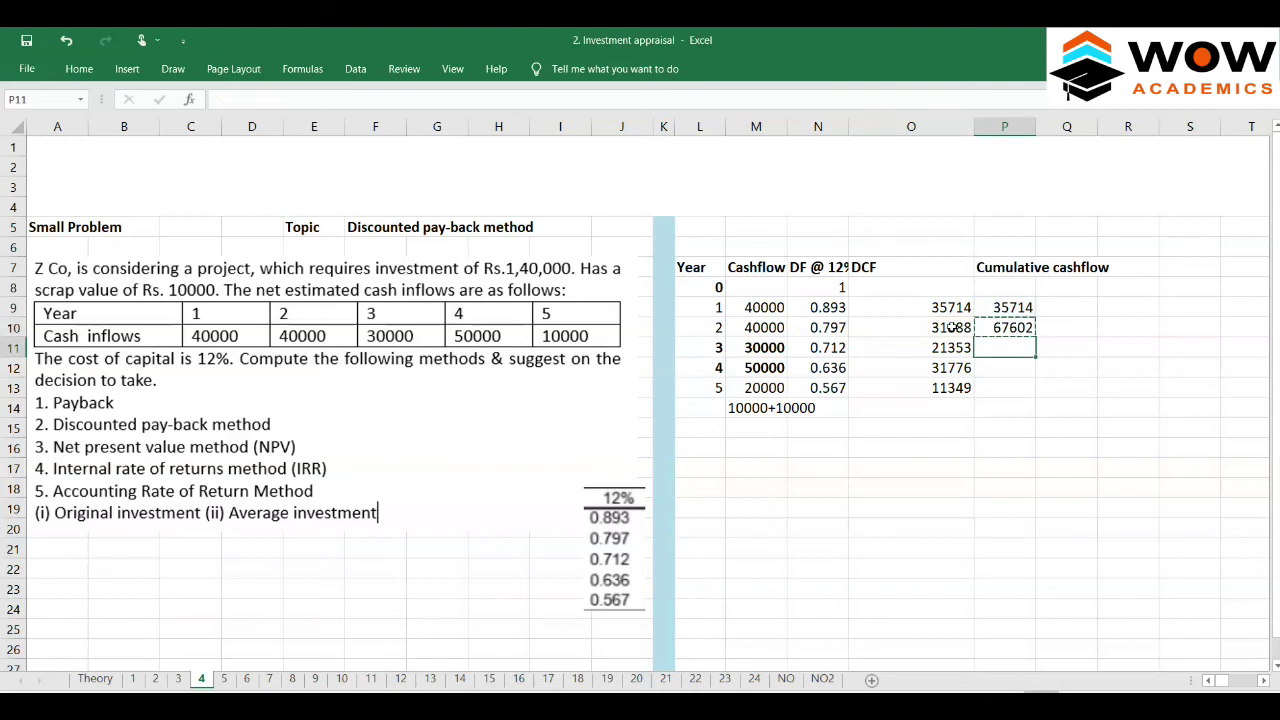
key(shift+Down)
key(shift+Down)
key(ctrl+v)
key(Escape)
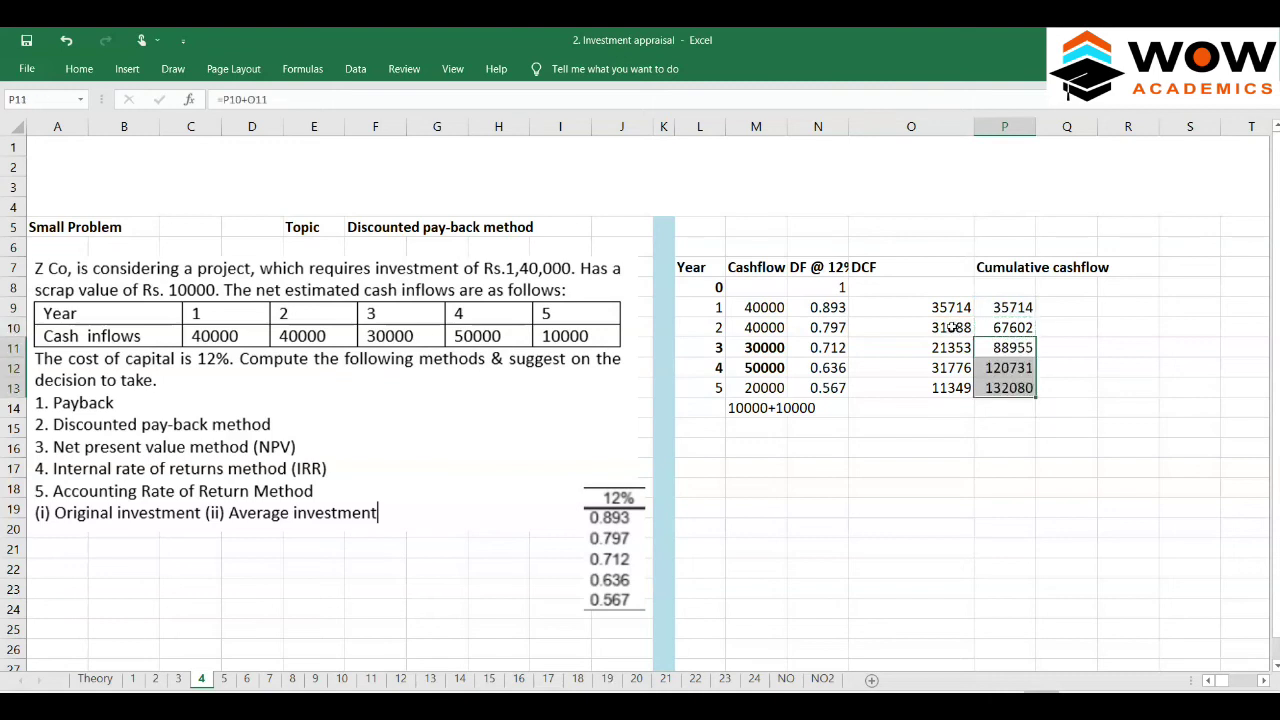
- Total the discounted cash flows of years 1 to 5 in O14 with =SUM(O9:O13)
key(Down)
key(Down)
key(Up)
key(Down)
key(Left)
key(Up)
key(Up)
key(Up)
key(Up)
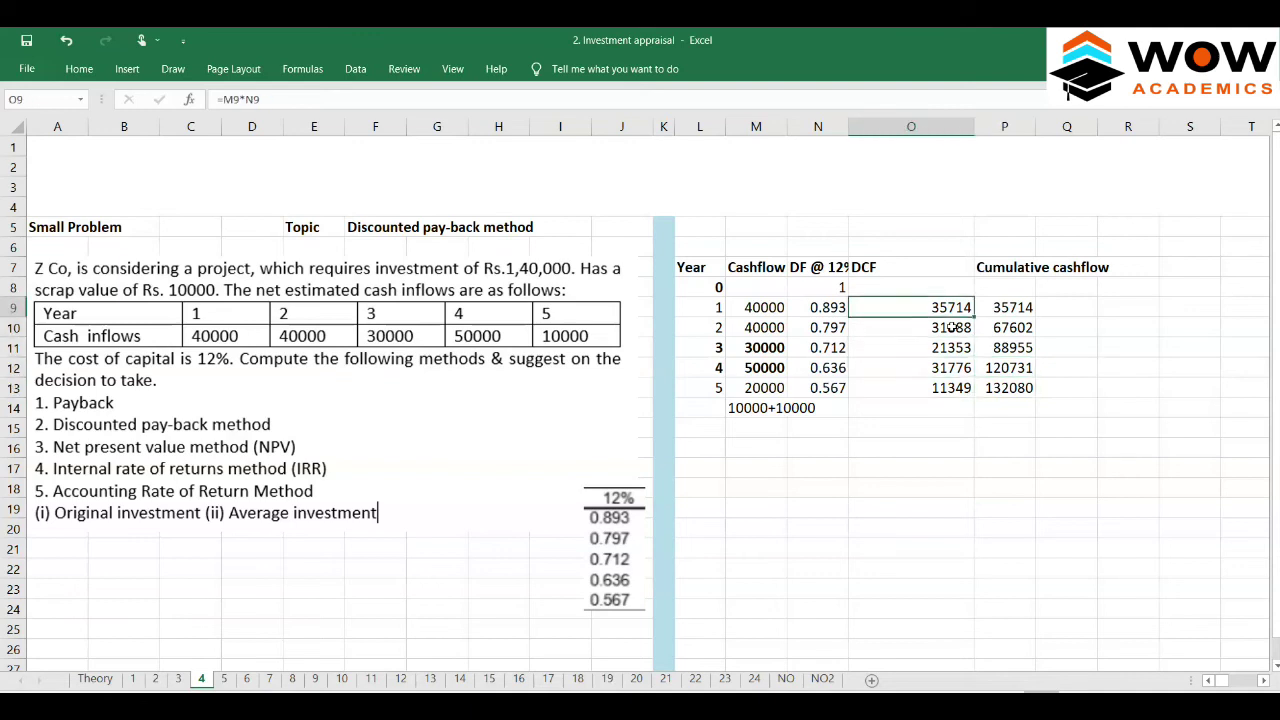
key(shift+Down)
key(shift+Down)
key(shift+Down)
key(shift+Down)
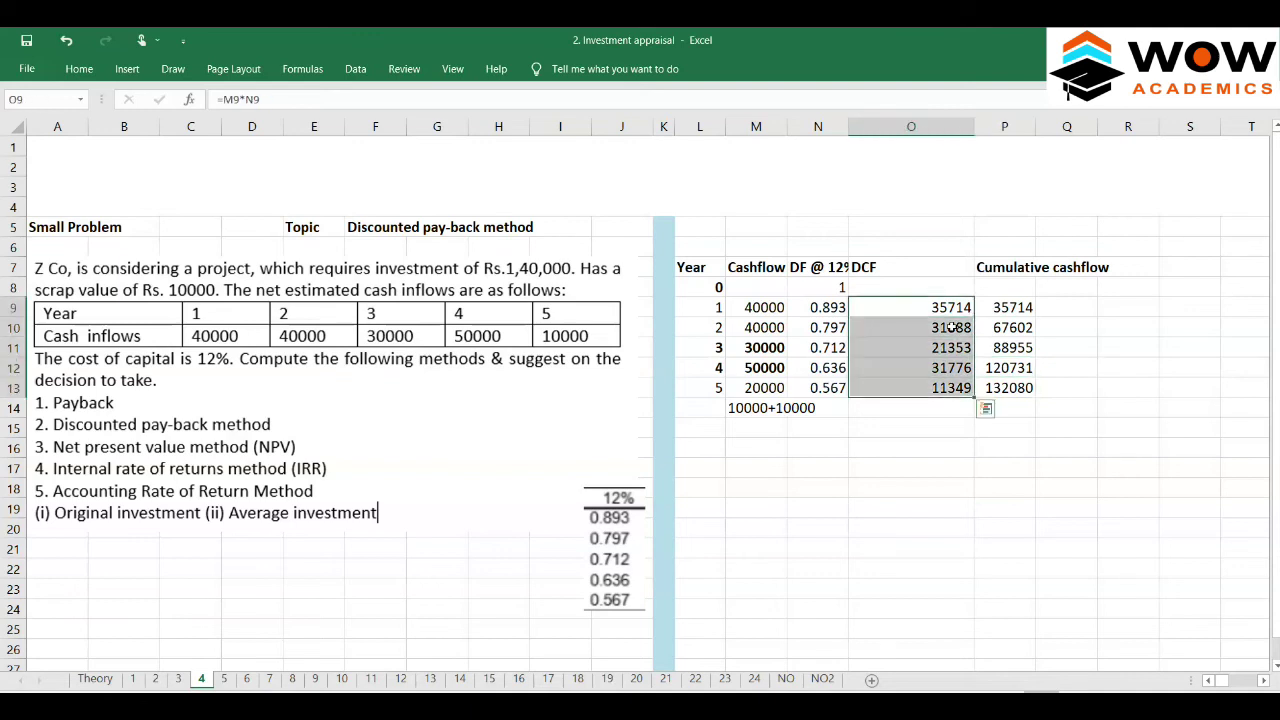
click(937, 411)
text(=)
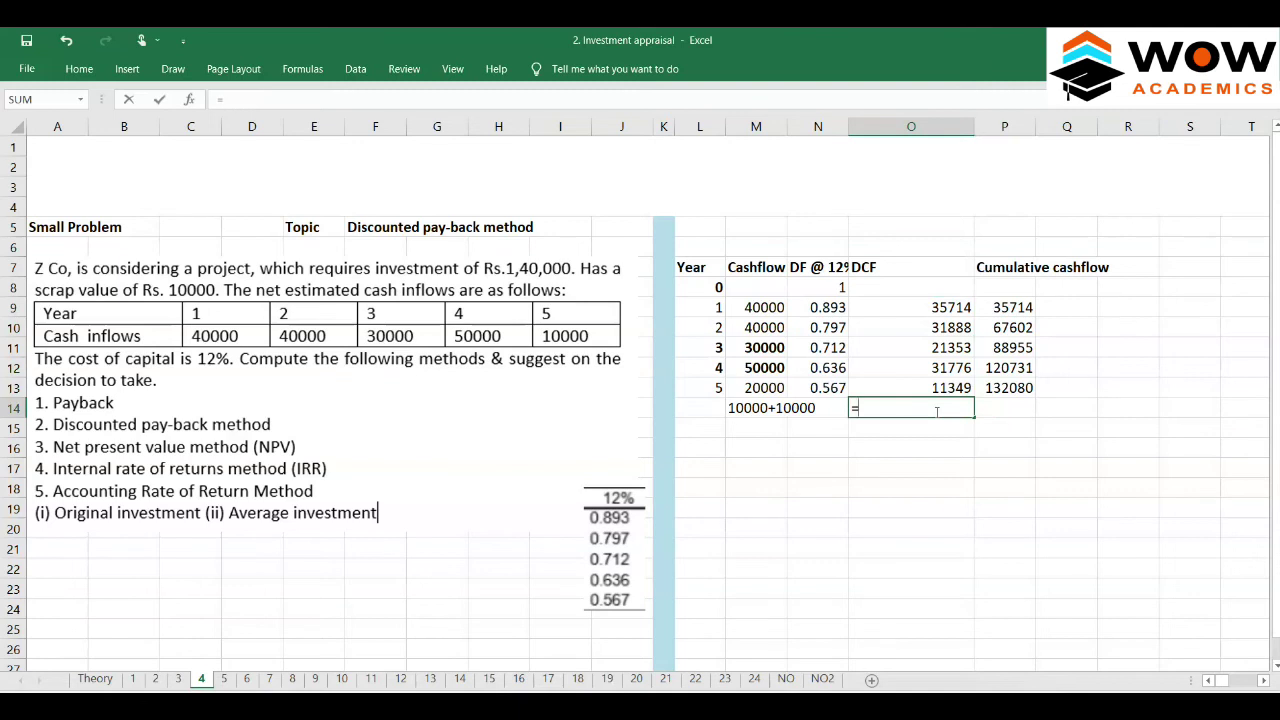
text(sum)
key(Up)
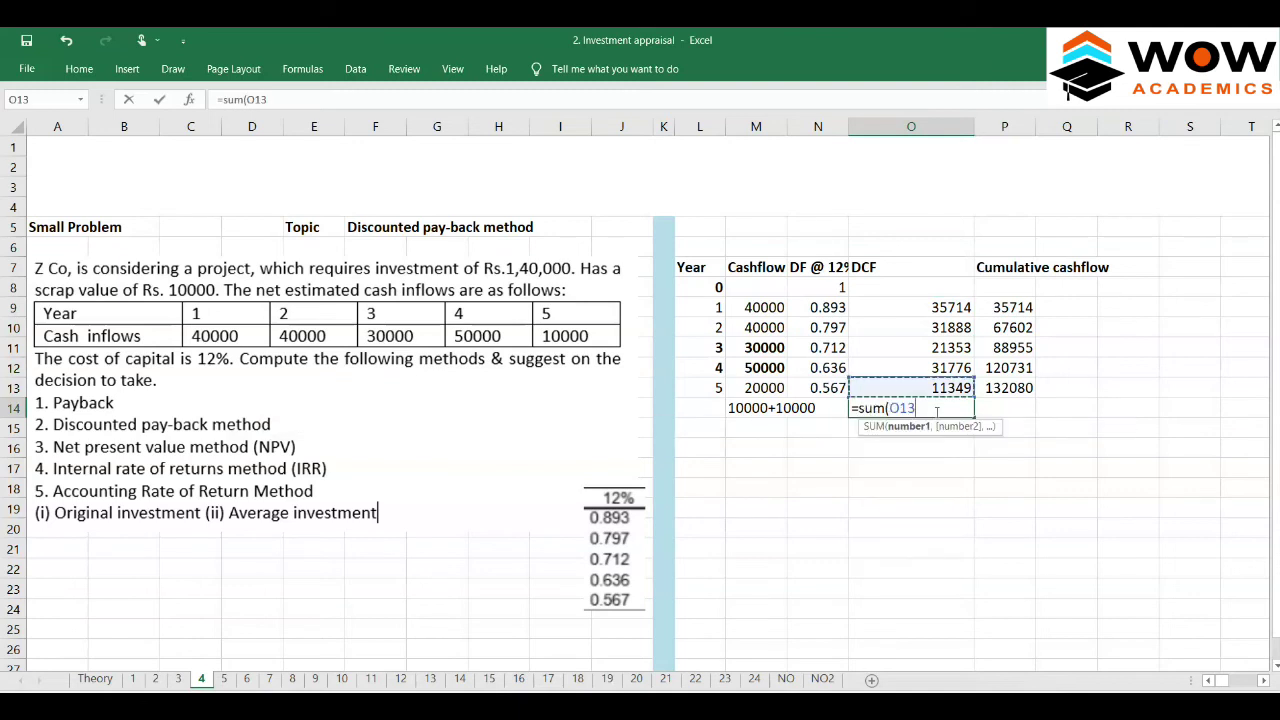
key(shift+Up)
key(shift+Up)
key(shift+Up)
key(shift+Up)
text())
key(Return)
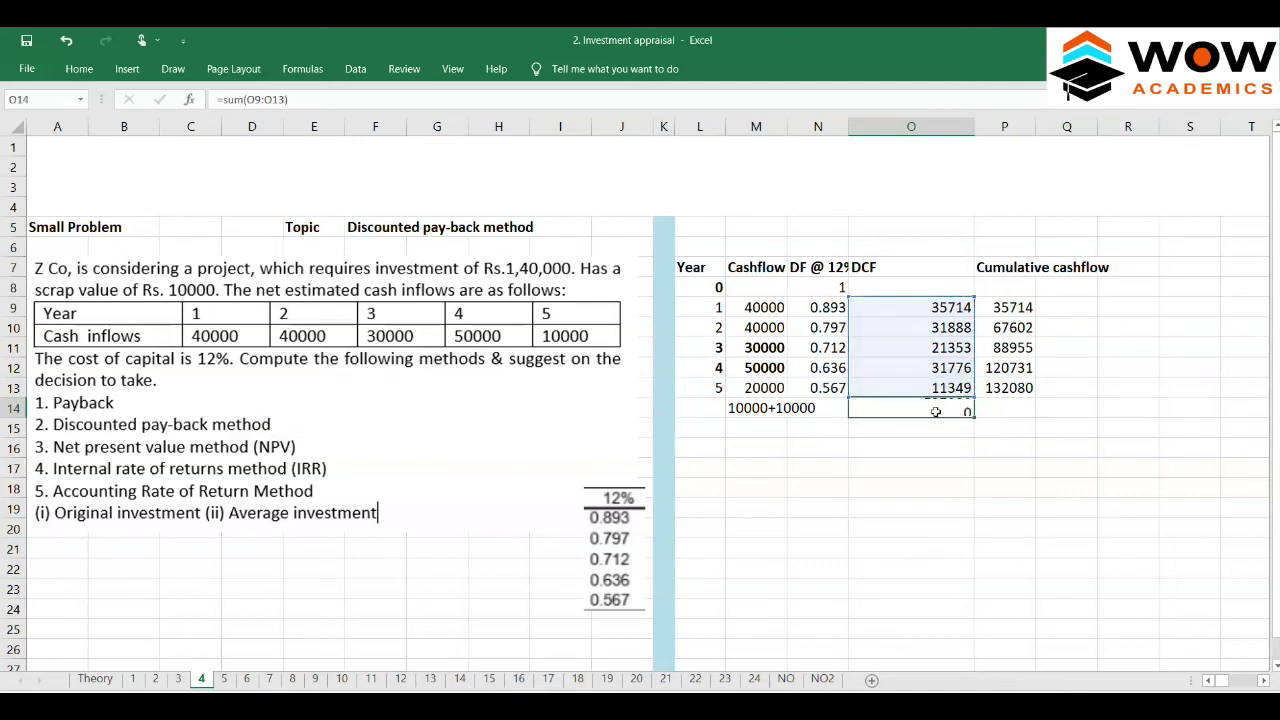
click(936, 410)
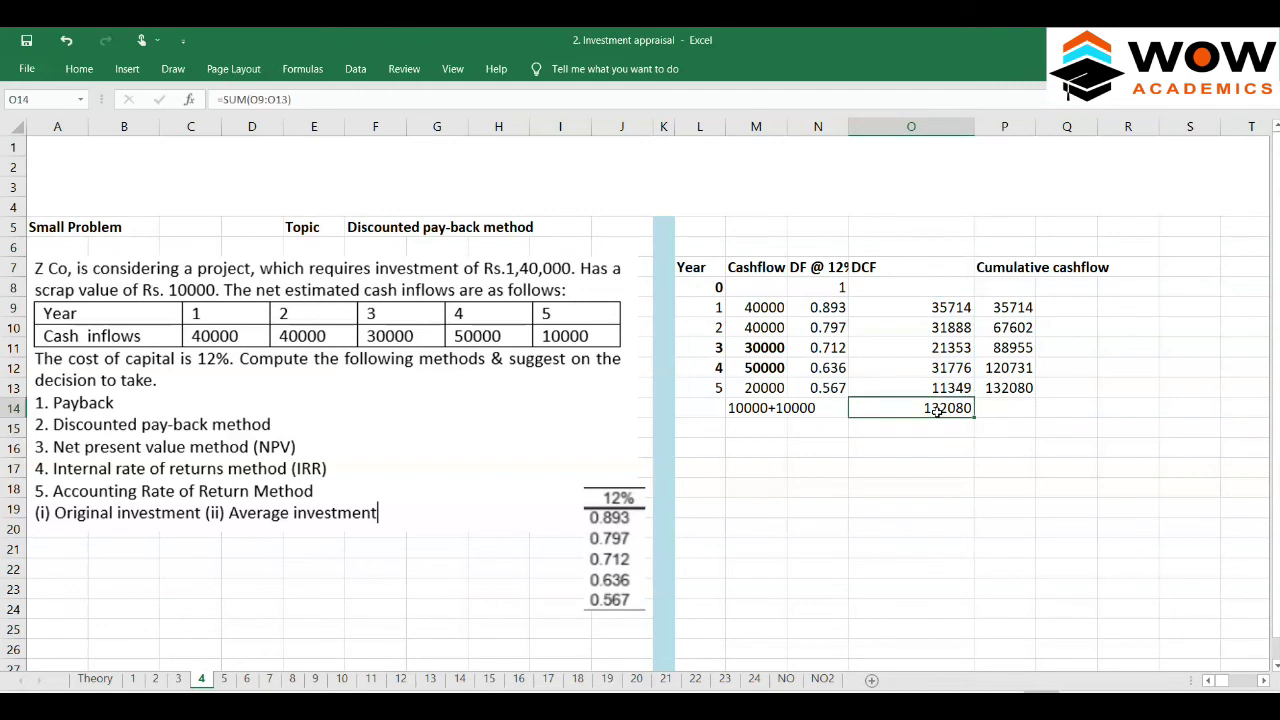
- Compare the discounted cash flow total in O14 with the year 5 cumulative cash flow in P13, and clear O14
click(1022, 388)
double_click(942, 408)
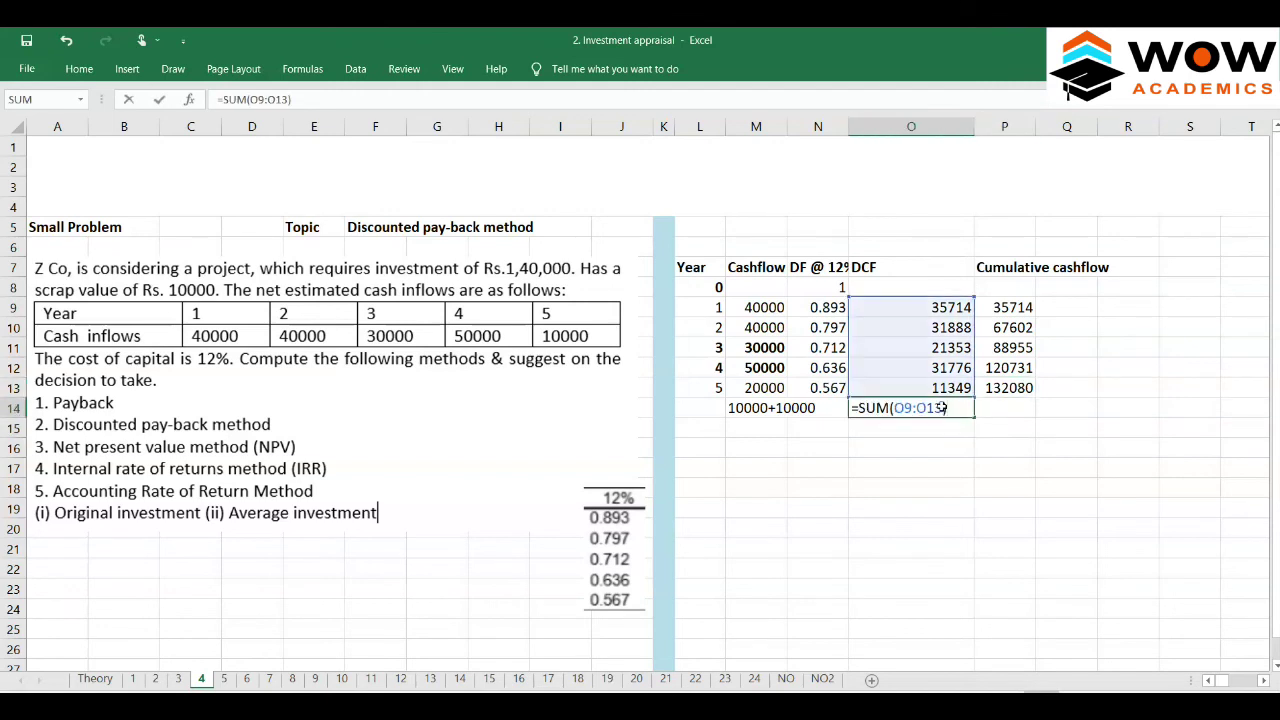
click(968, 463)
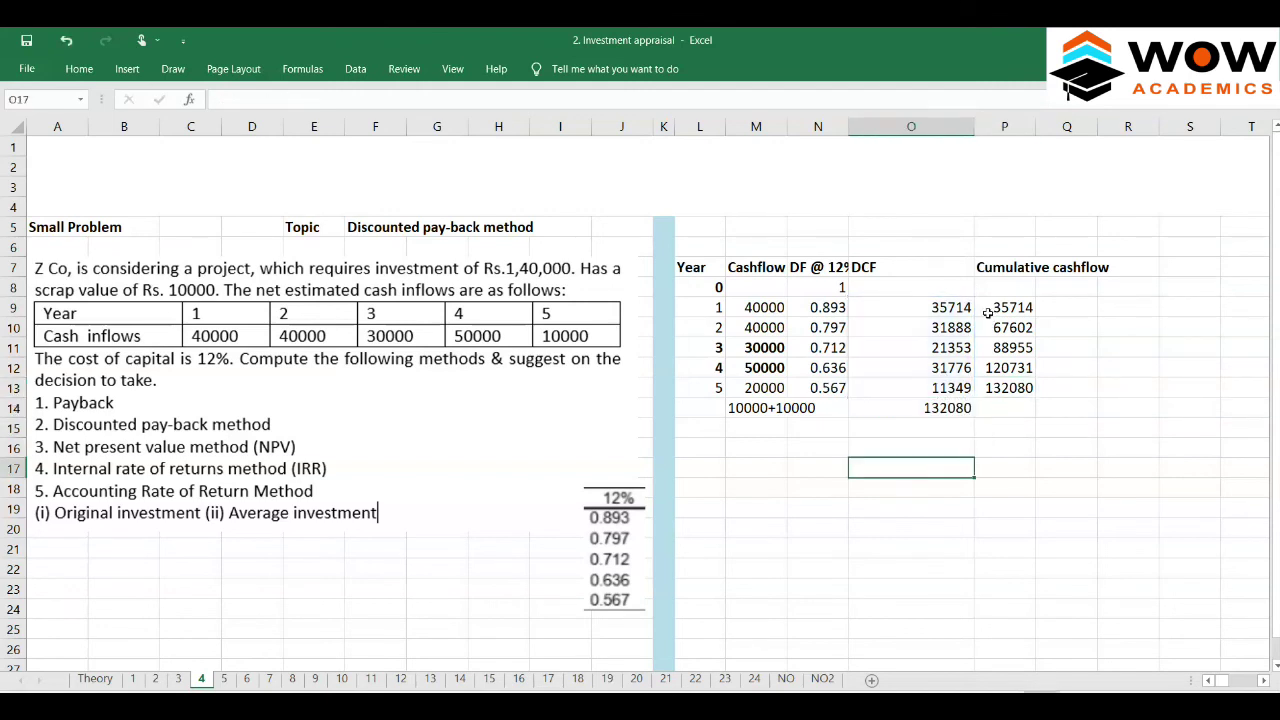
click(1005, 385)
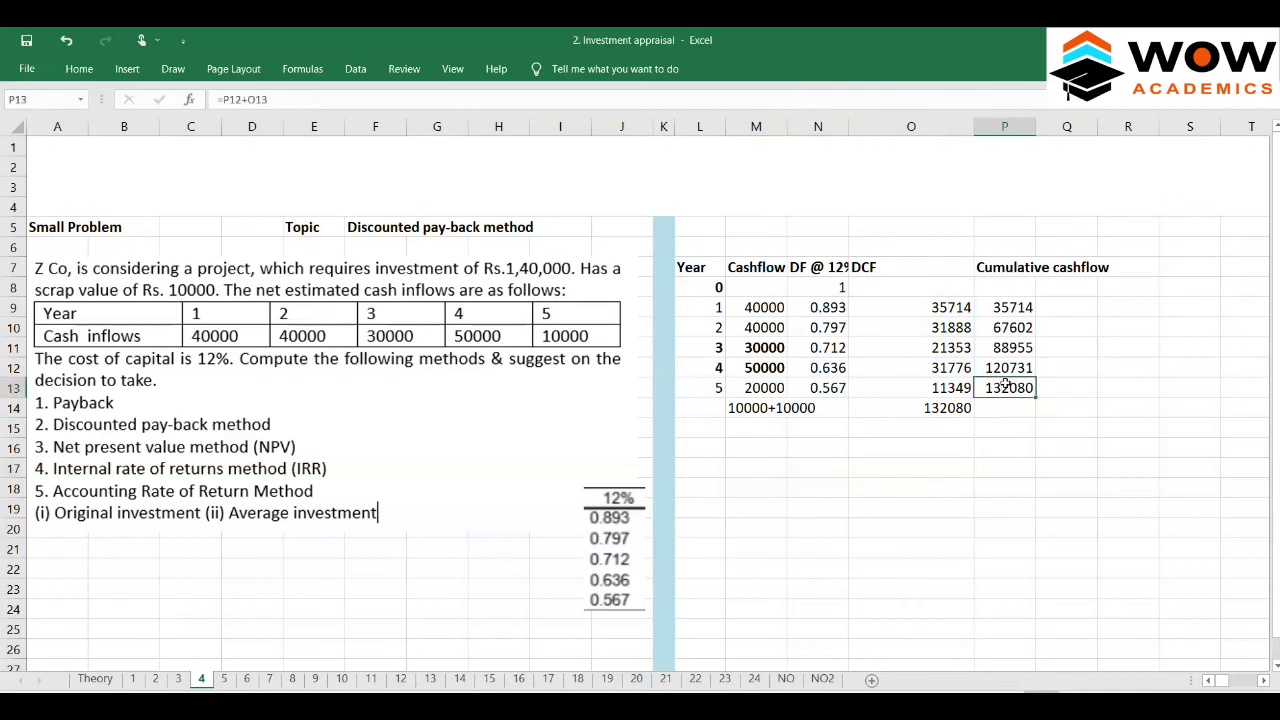
click(932, 408)
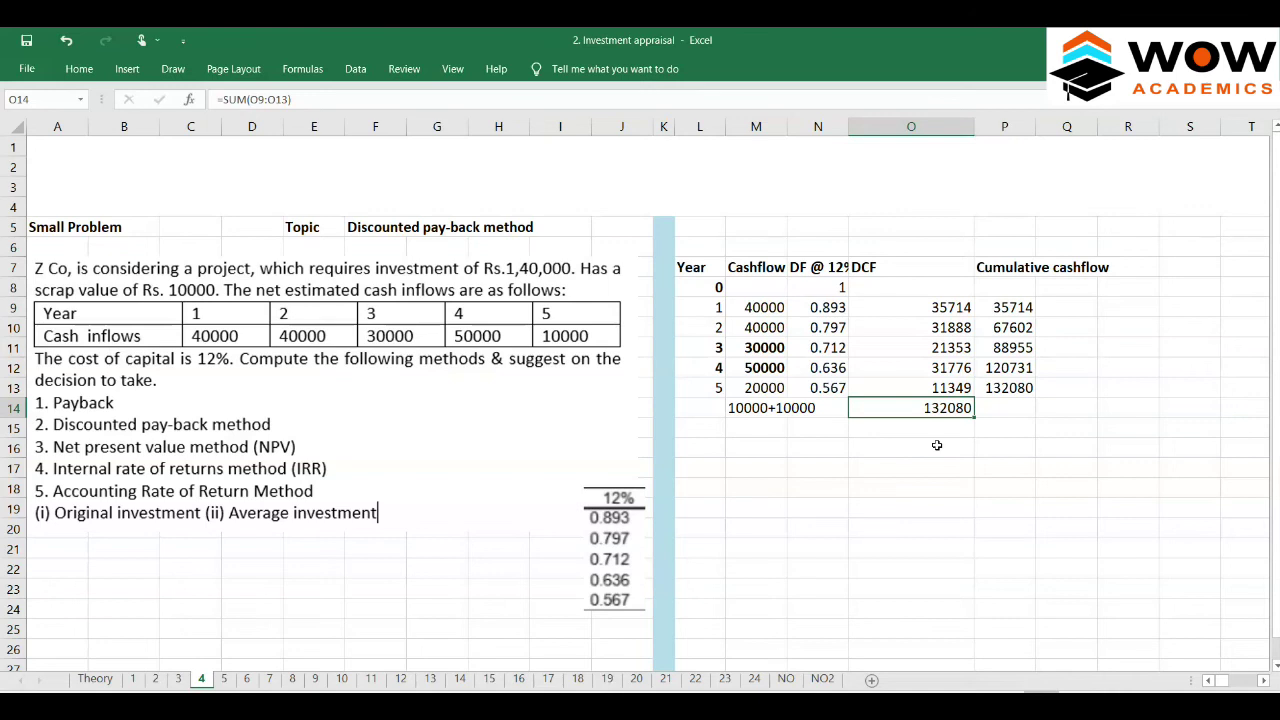
key(Delete)
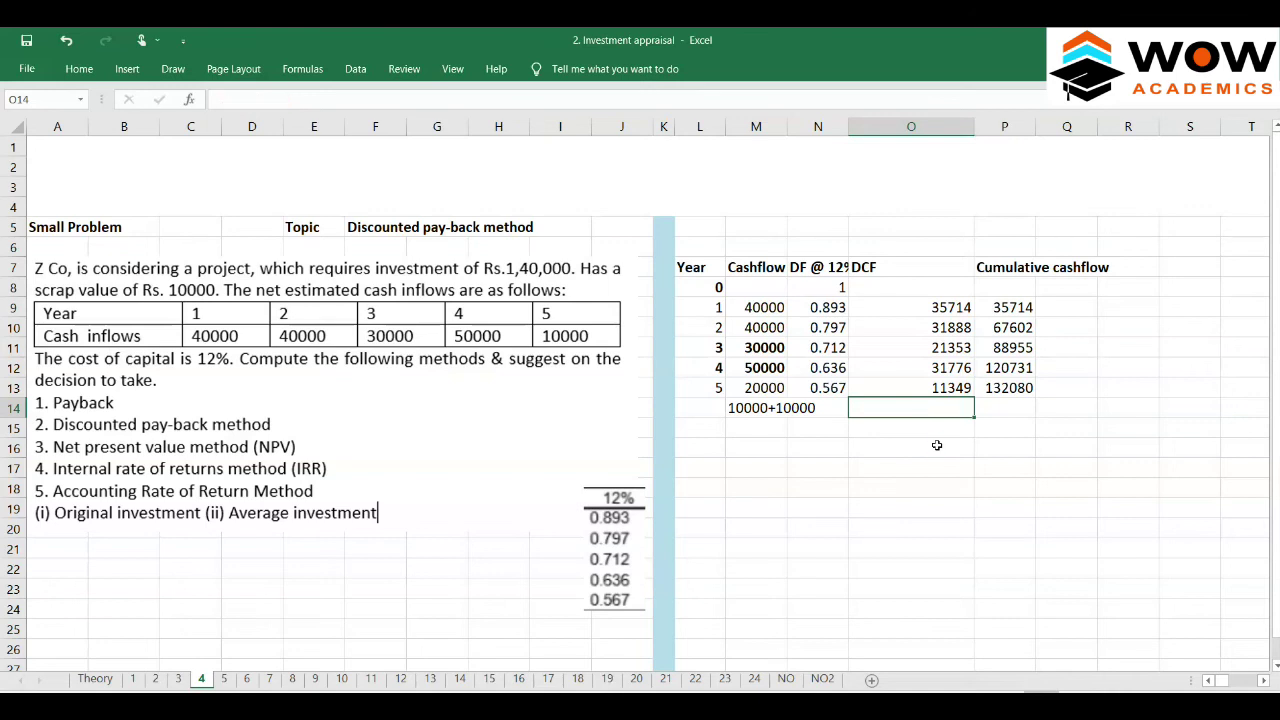
- Widen columns P and N so that the Cumulative cashflow and DF @ 12% headings fit
key(Up)
key(Up)
key(Up)
key(Up)
key(Up)
key(Up)
key(Up)
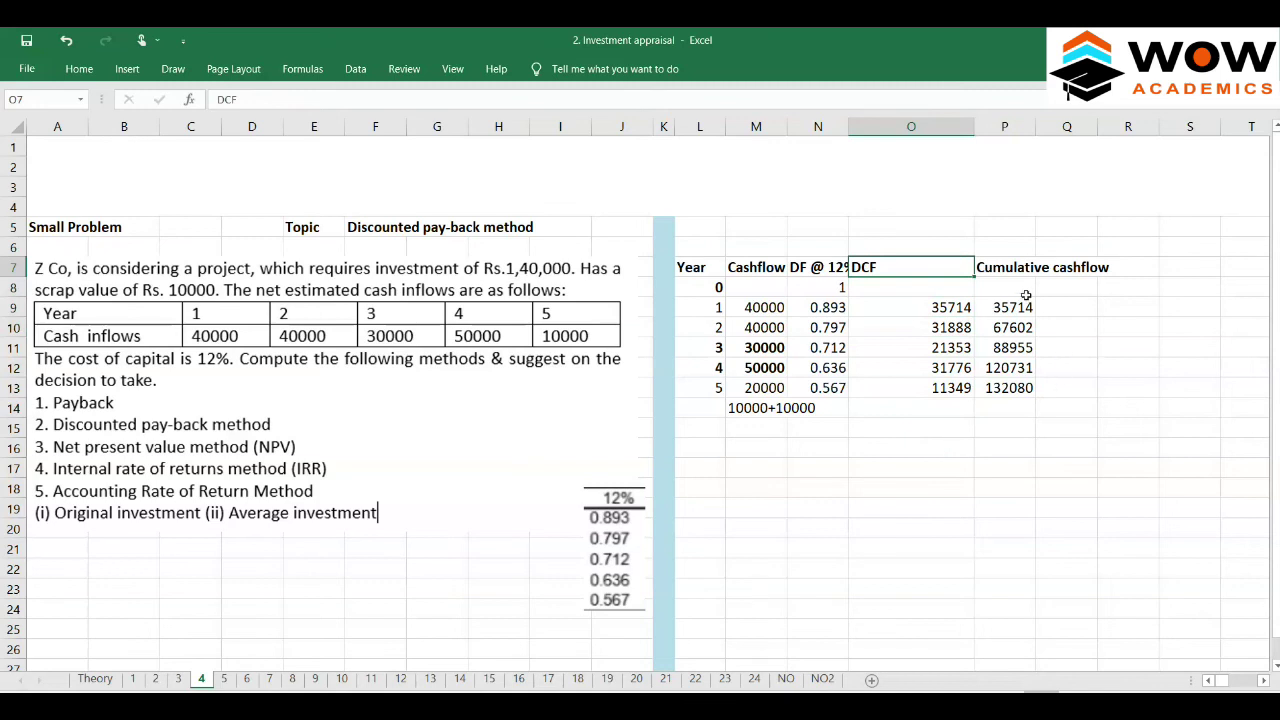
drag(1038, 126, 1116, 126)
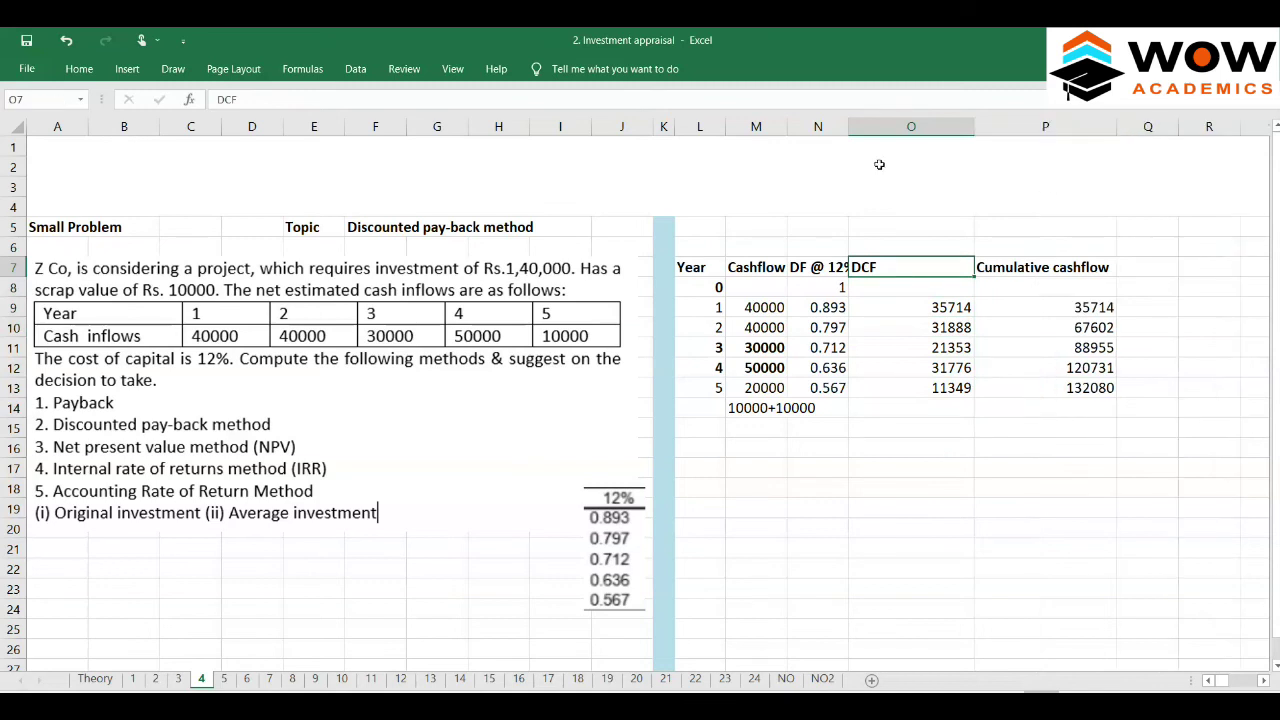
drag(848, 126, 858, 126)
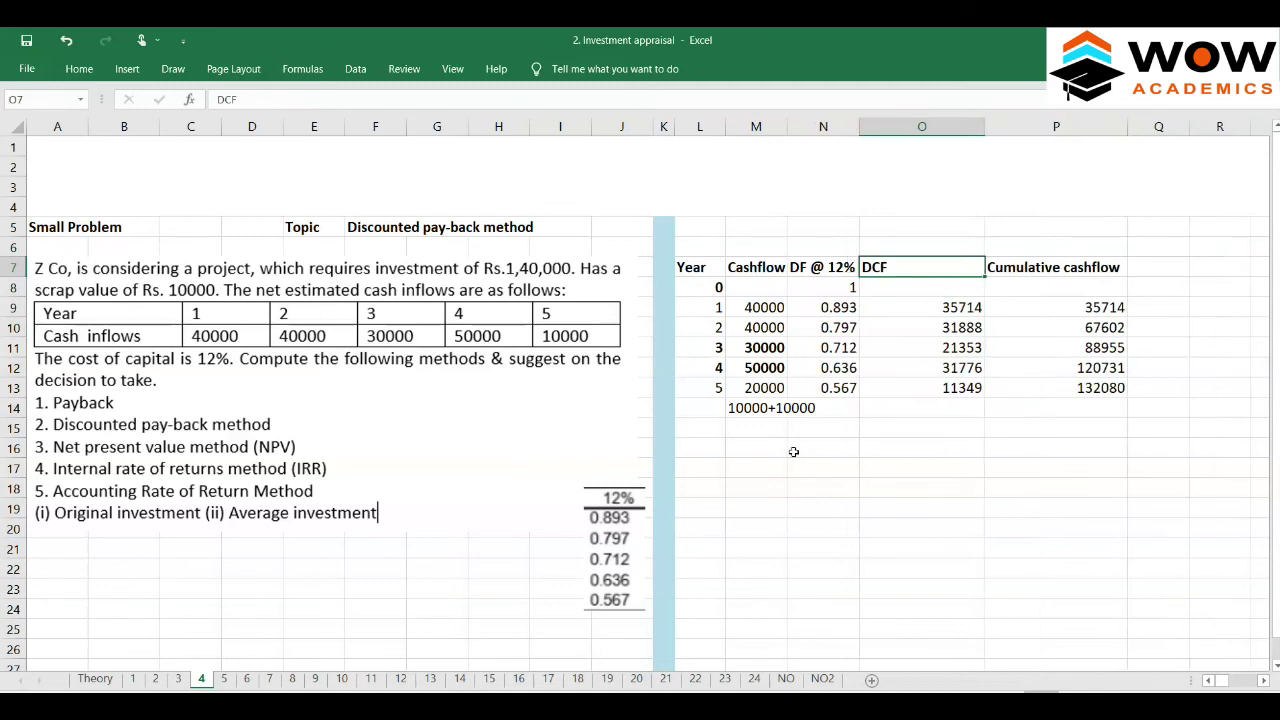
- Remove the bold formatting from years 3 and 4 and their cash flows in L11:M12
click(716, 350)
key(shift+Down)
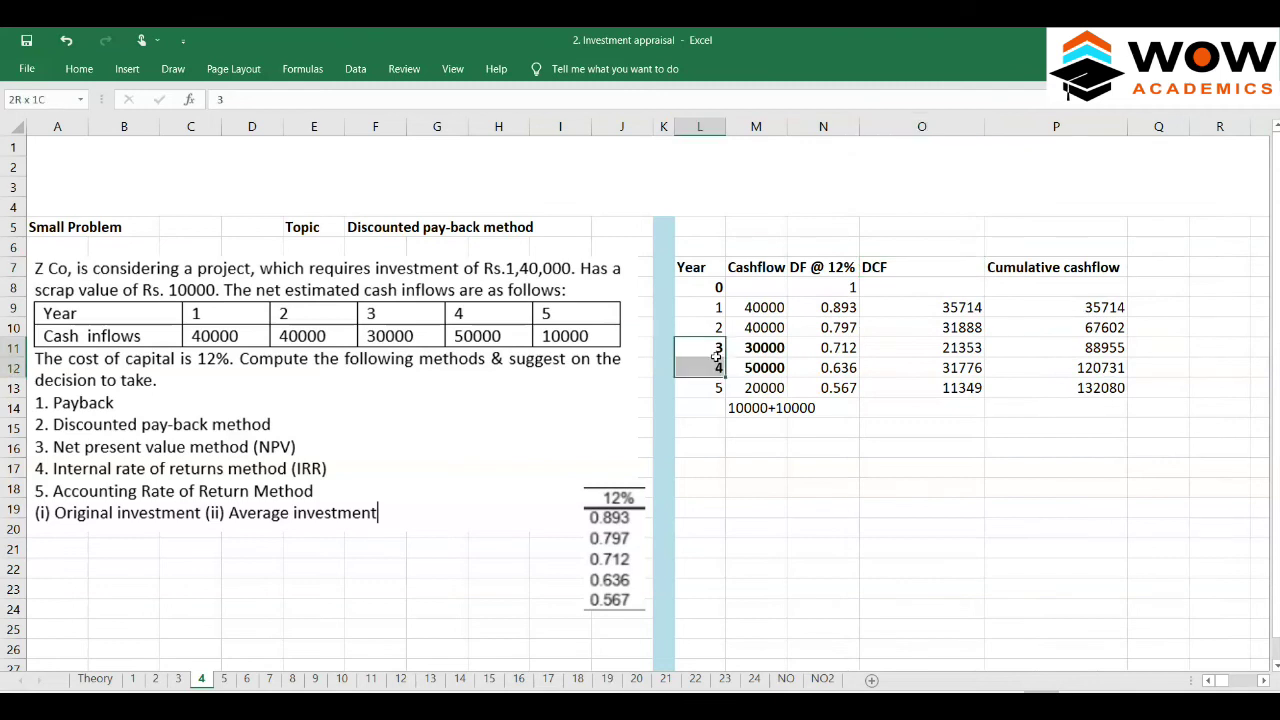
key(shift+Right)
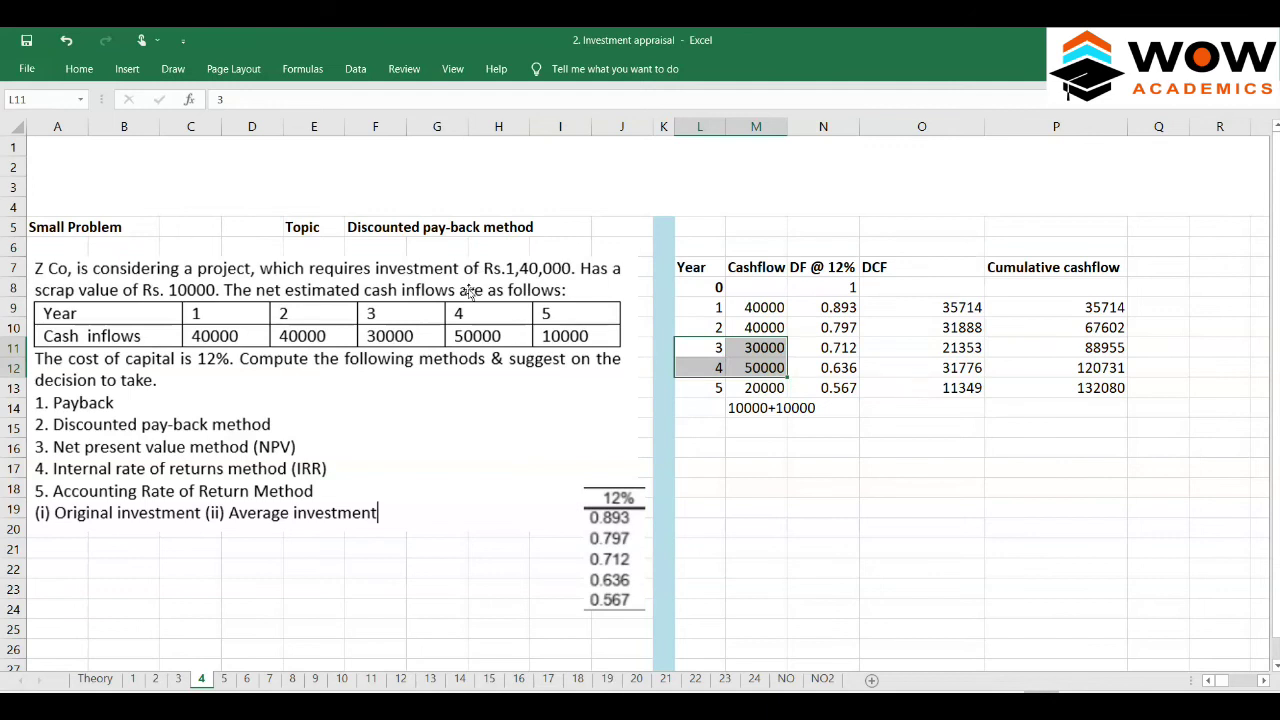
click(752, 387)
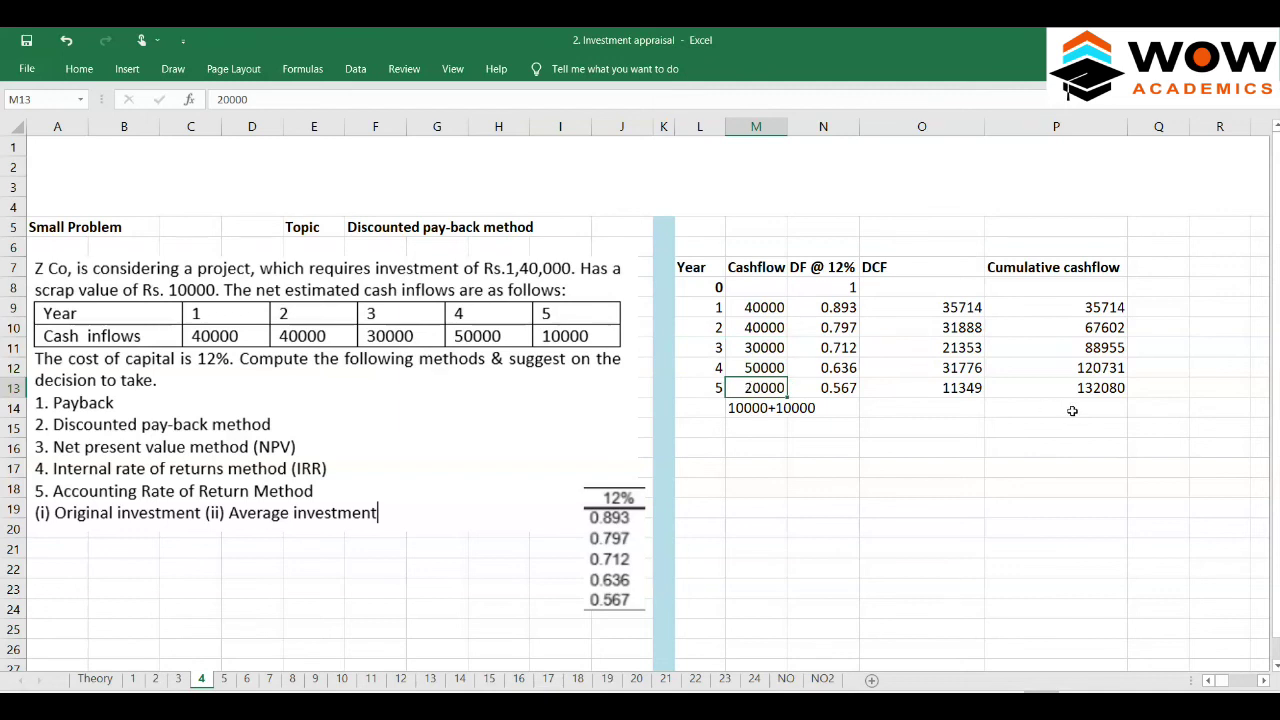
click(1083, 381)
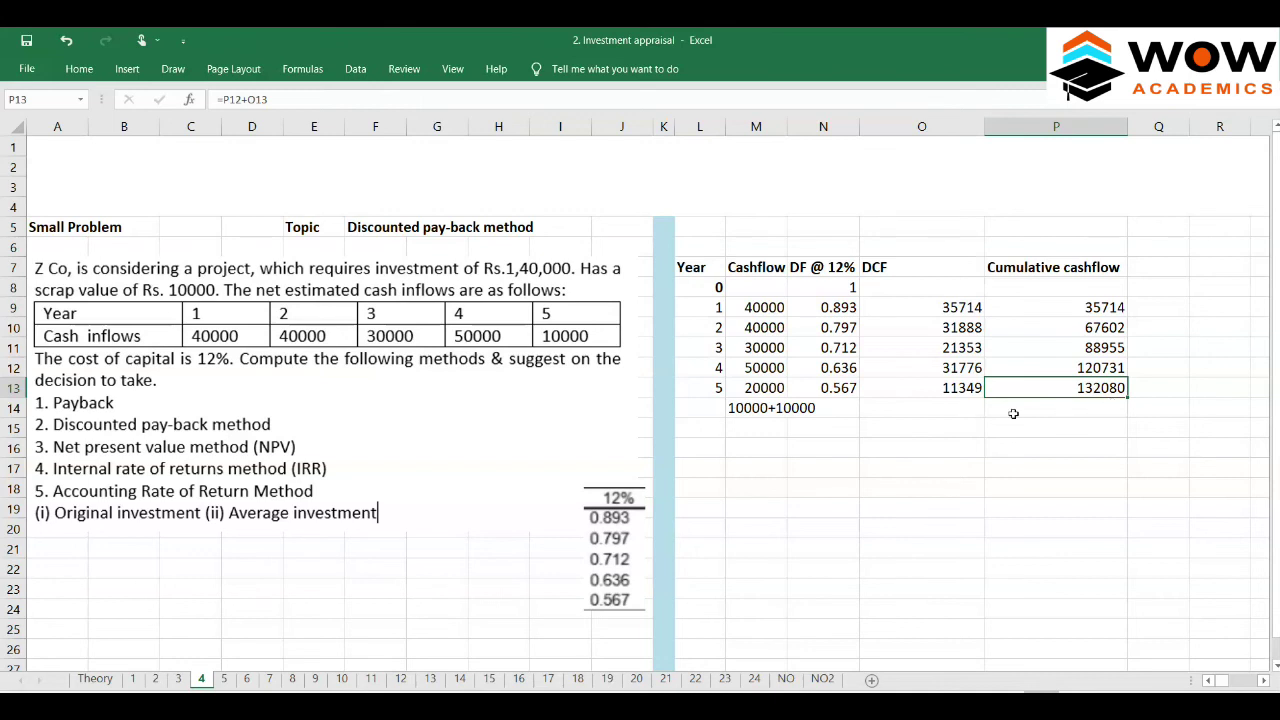
- Enter the bold heading Suggestion: in L17 below the pay-back table
click(677, 456)
click(676, 460)
text(Suggestion:)
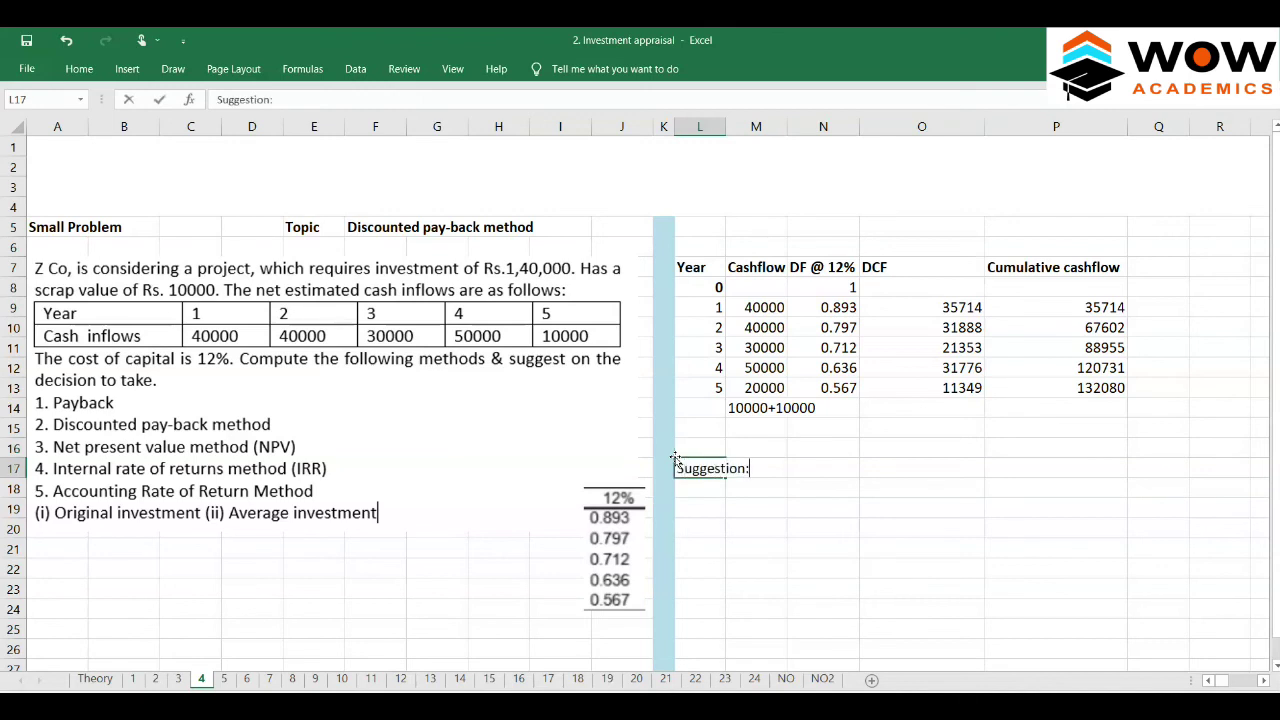
key(Return)
click(676, 462)
key(ctrl+b)
key(Return)
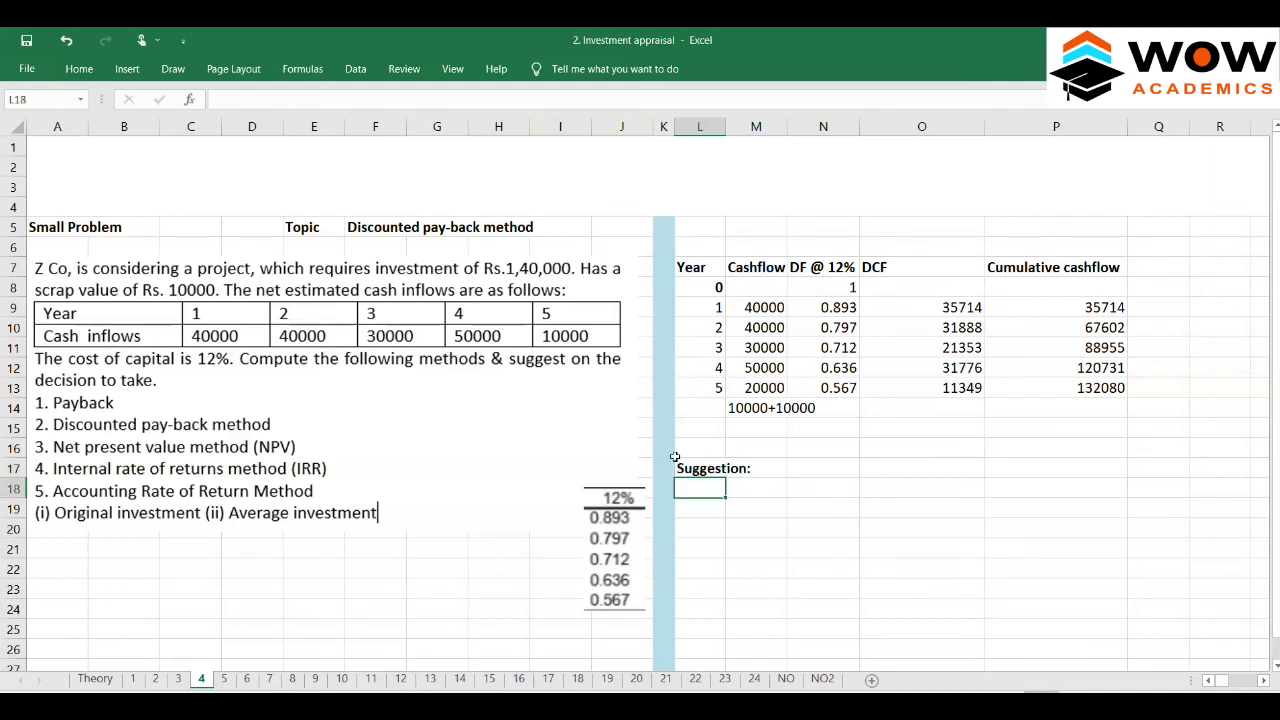
- Write the reason in L18 under the suggestion heading: As the cumlative Discounted cashflow is lower than the investment
text(As the cum)
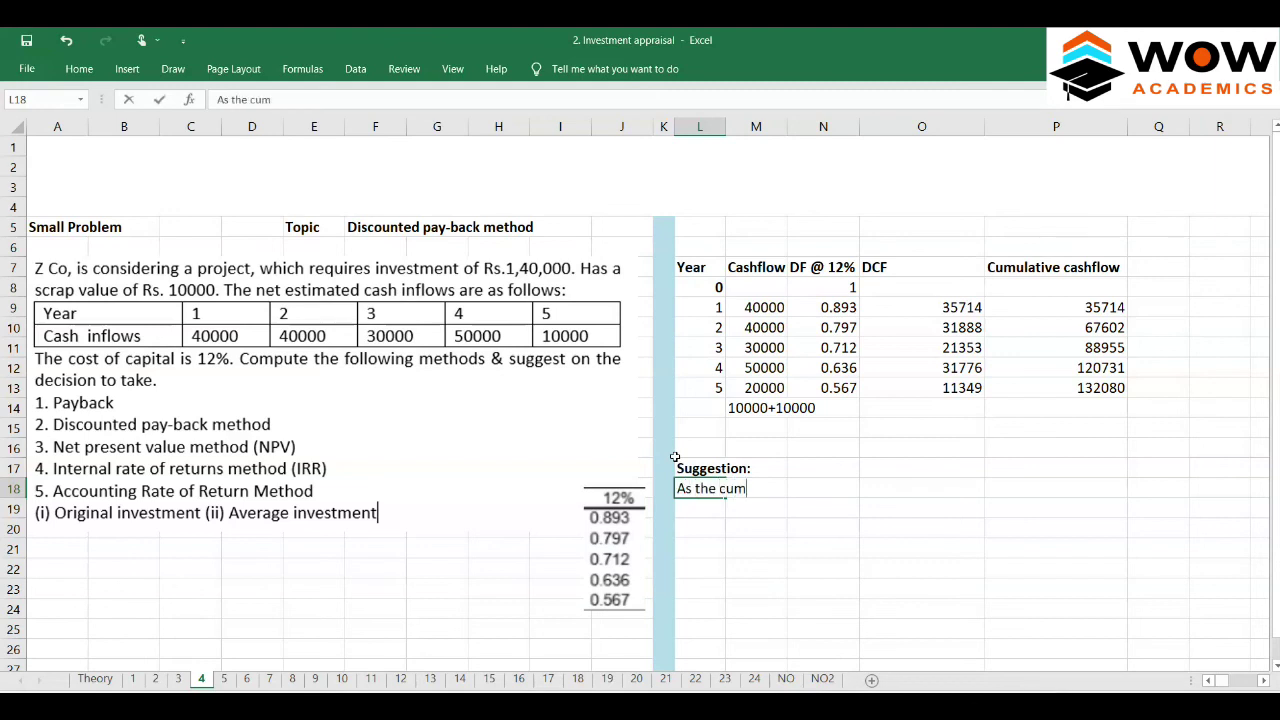
text(lative Discounted)
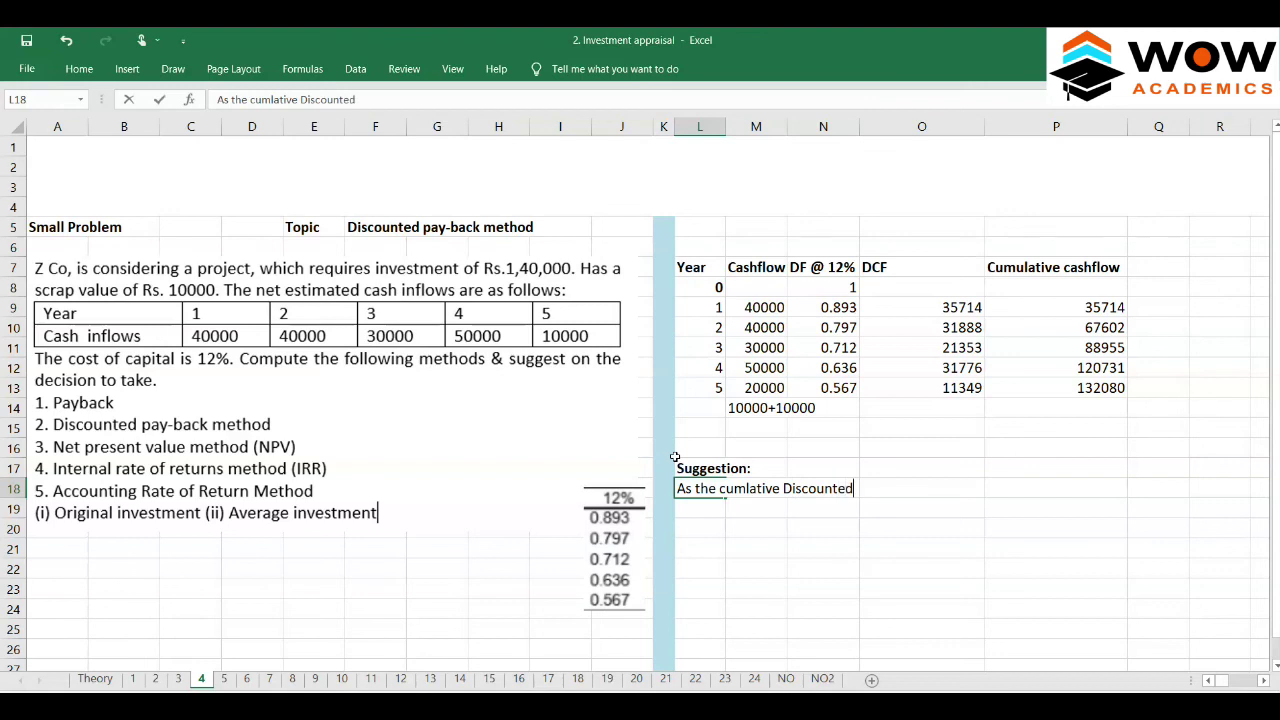
text( cashflow)
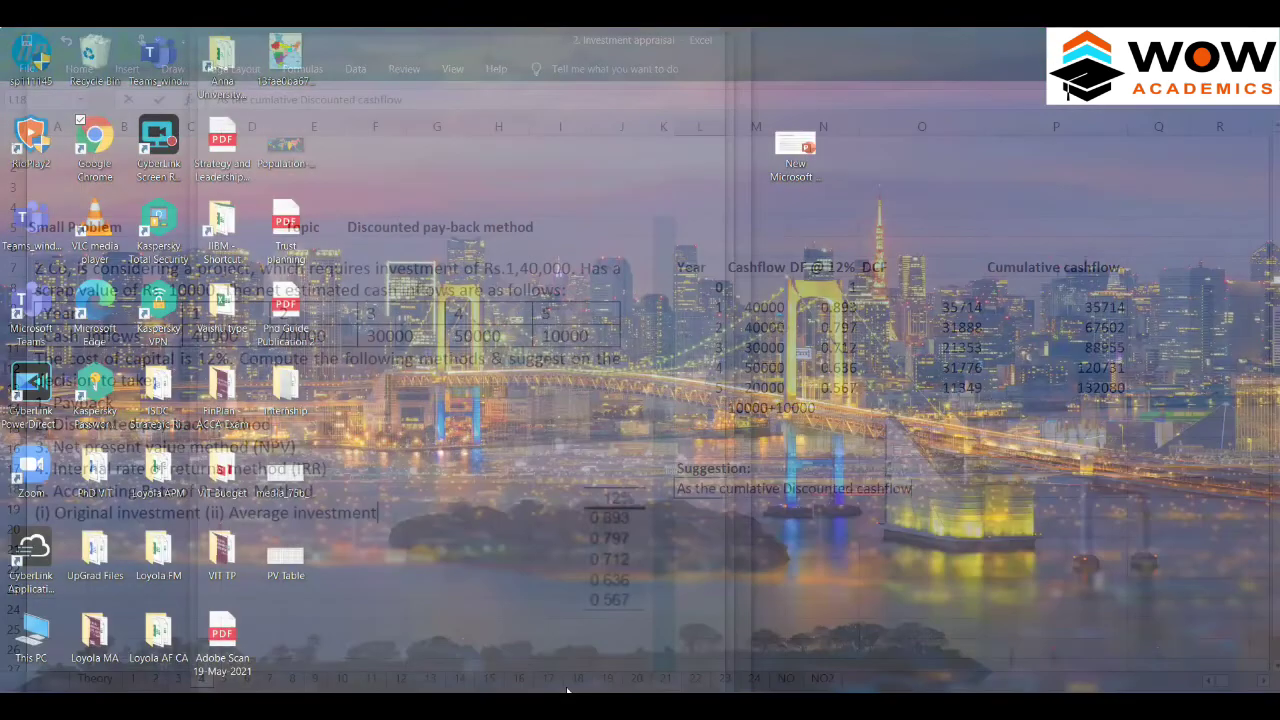
click(566, 690)
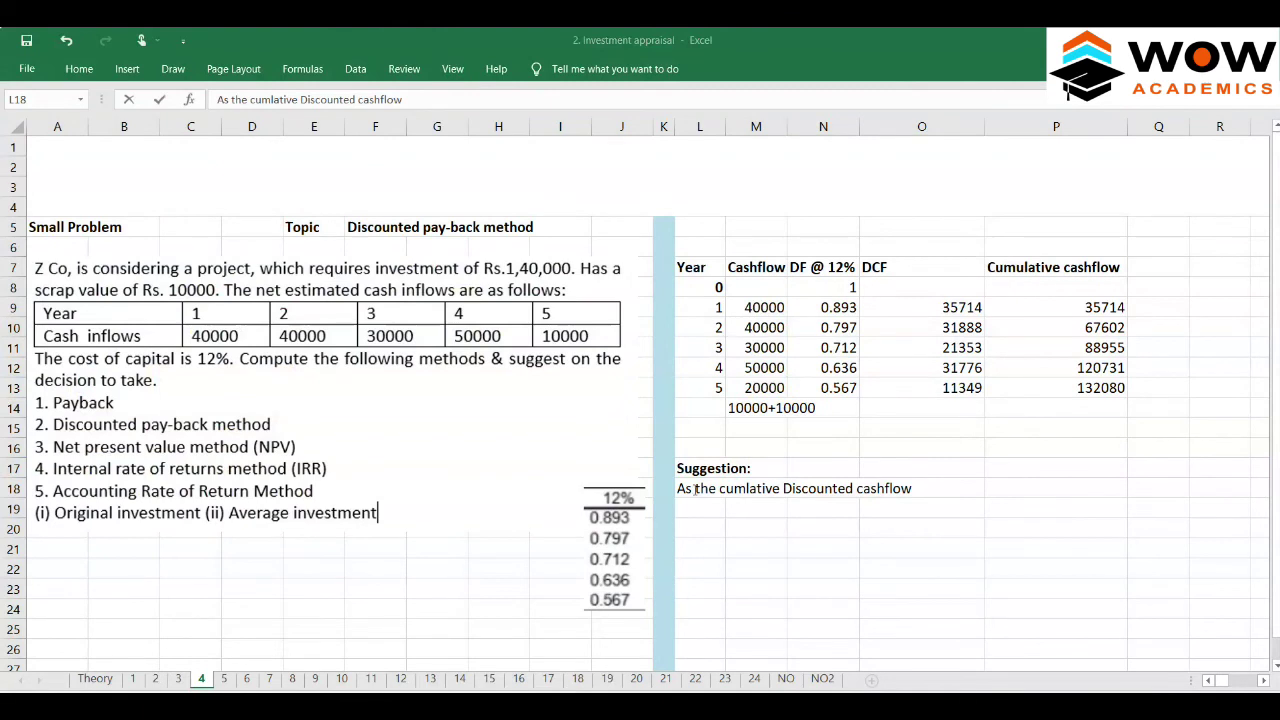
click(689, 488)
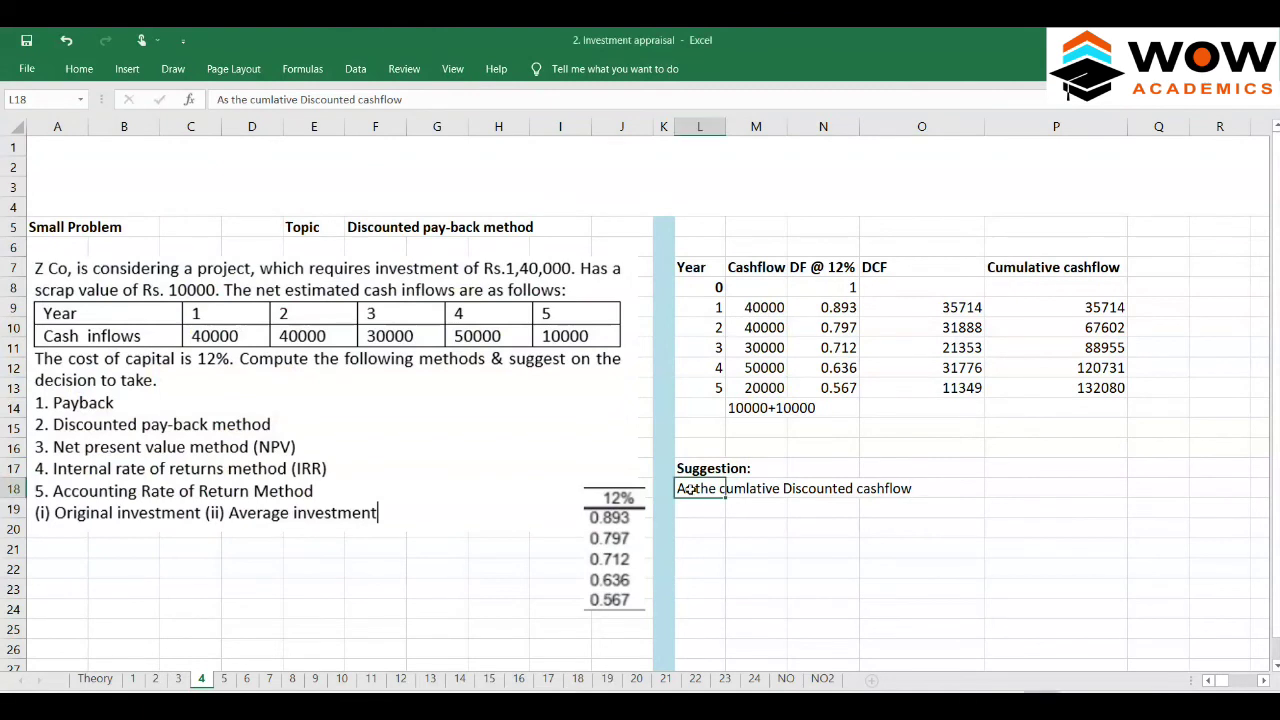
text(is lower than)
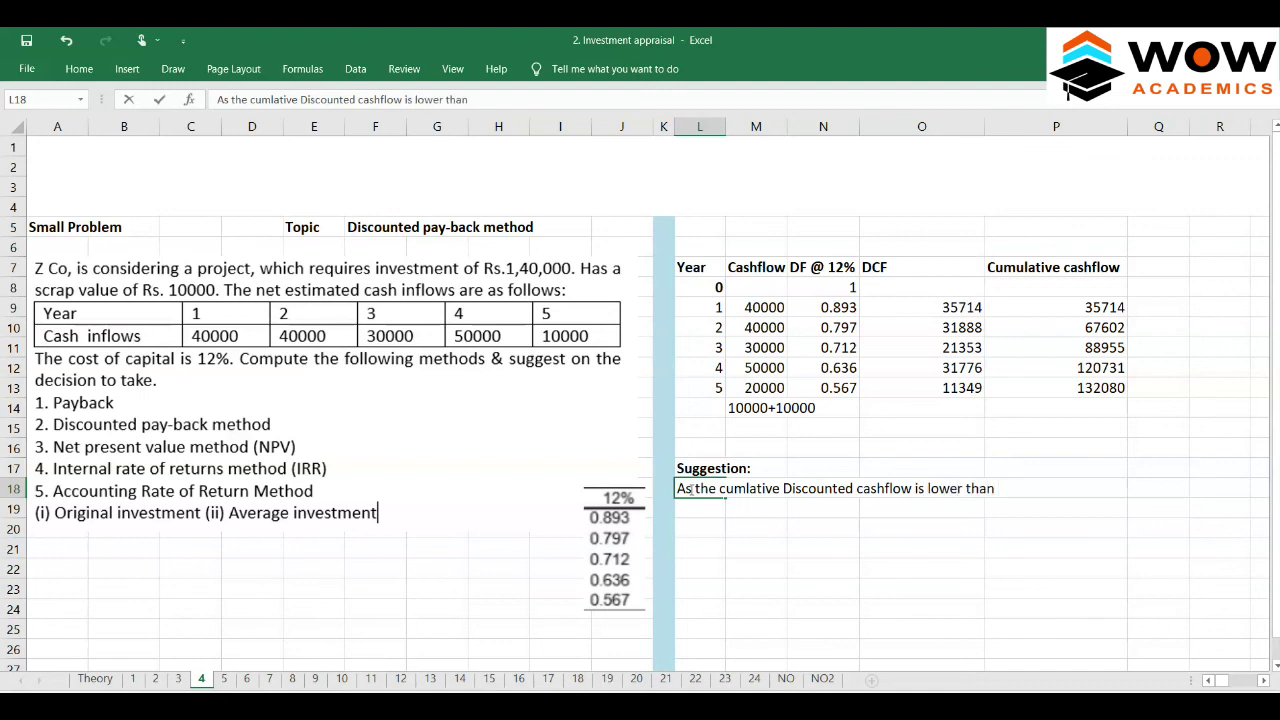
text( the investment)
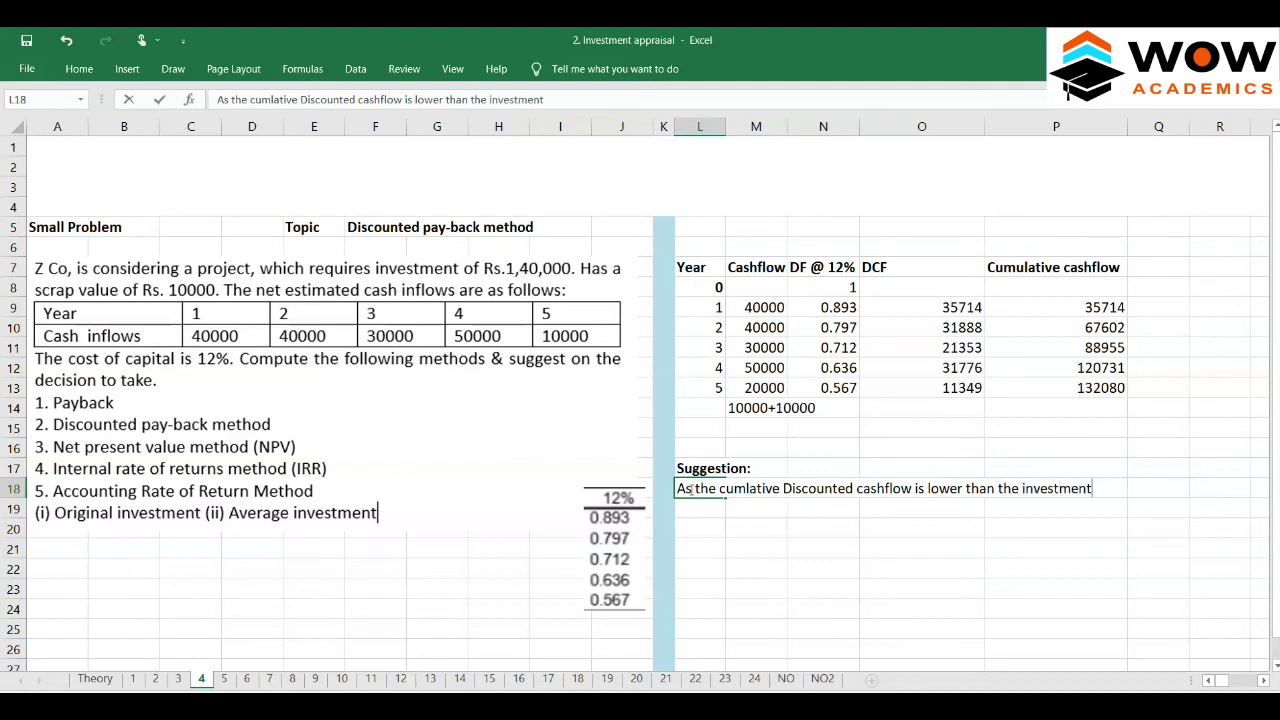
- Complete the suggestion in L18 with ". It is better to nt invest in" and put "the project" in L19
text(. It is better to n)
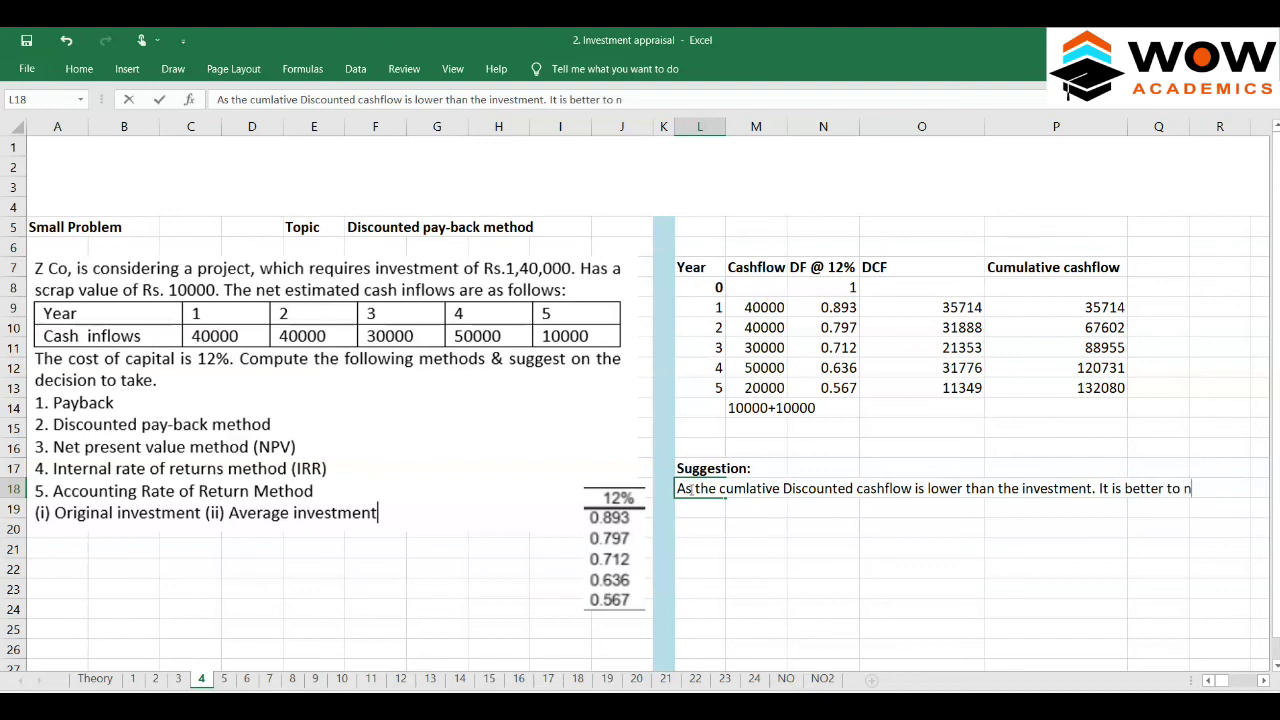
text(t invest in the pro)
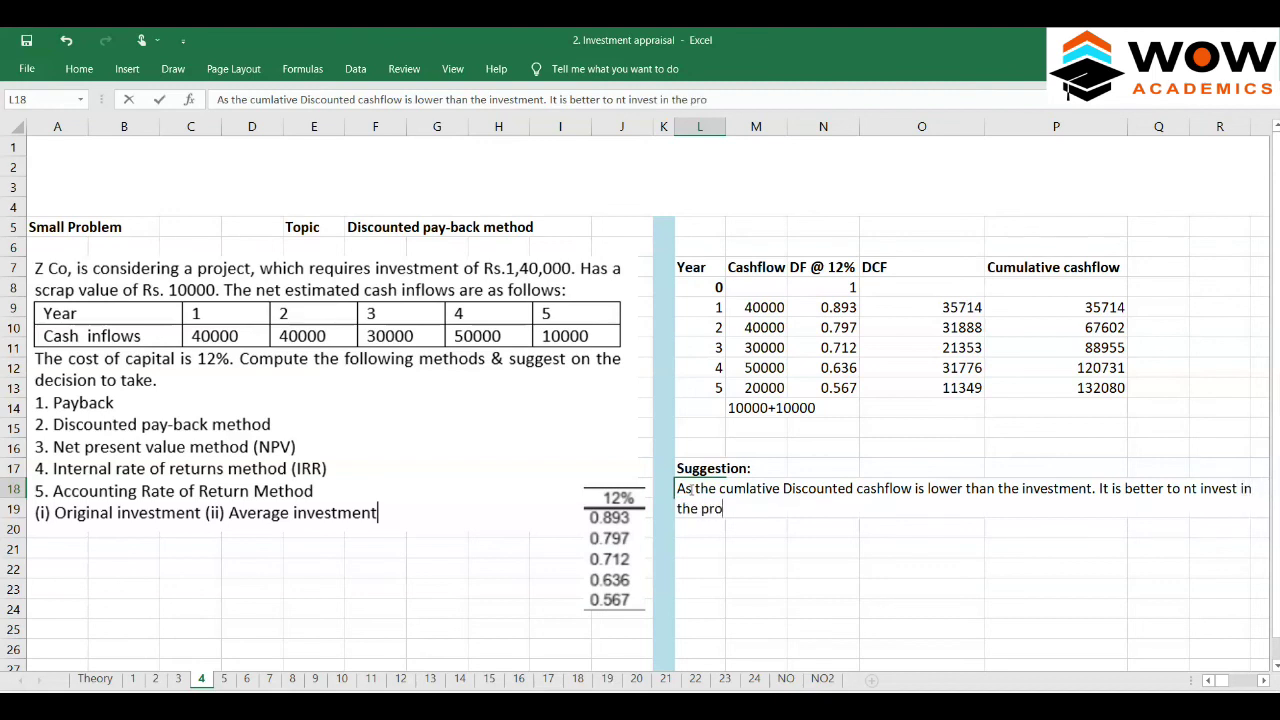
text(ject)
key(Return)
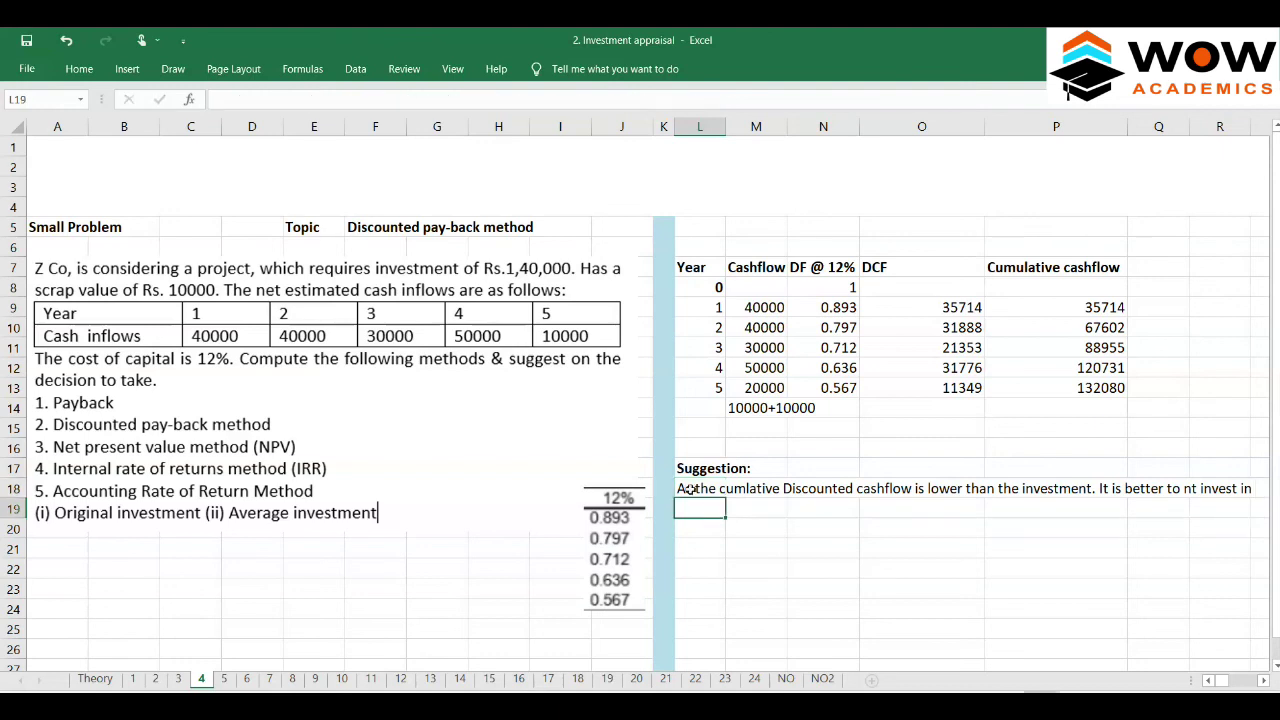
text(the project)
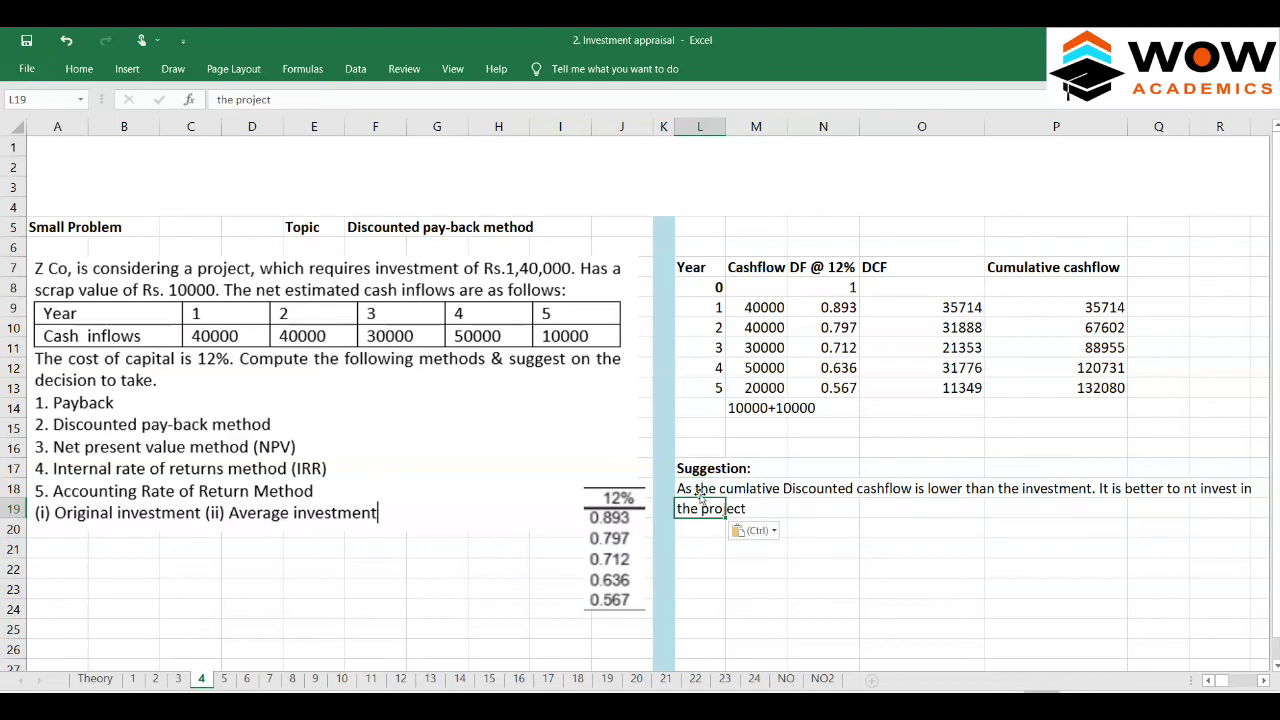
- Correct the misspelled word "nt" in the L18 suggestion to NOT
double_click(697, 489)
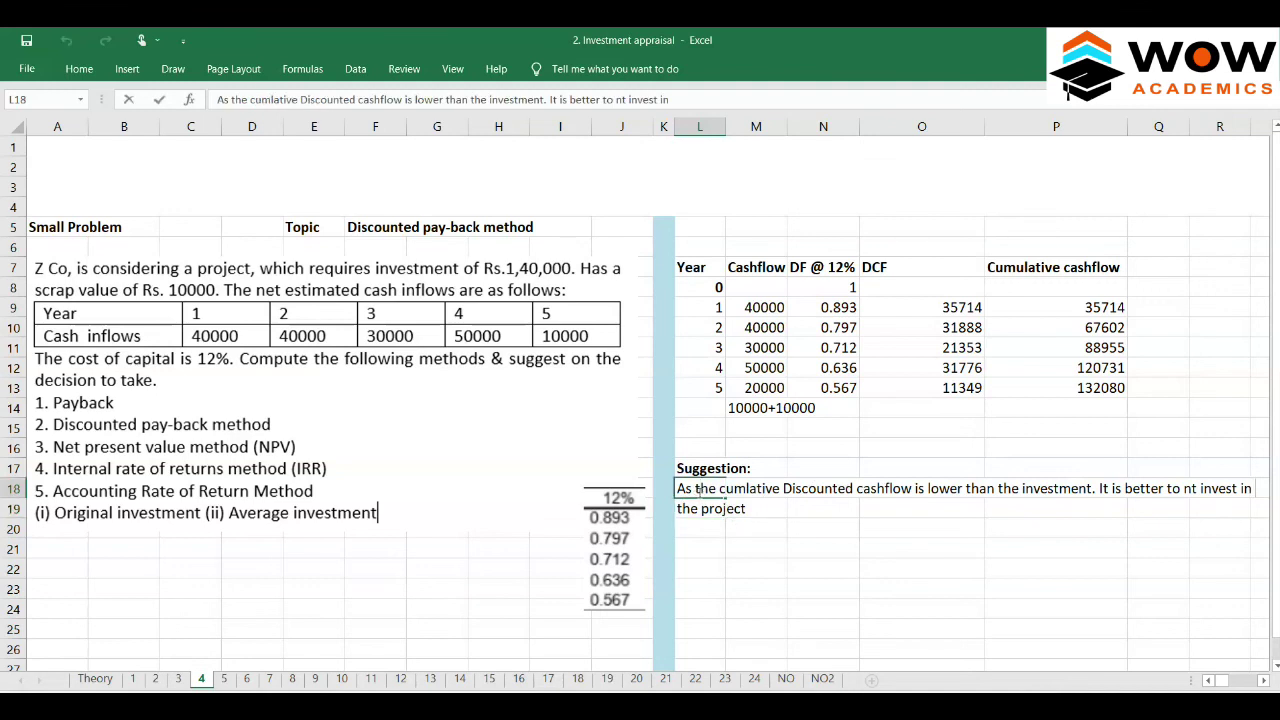
key(Right)
key(Right)
key(BackSpace)
key(BackSpace)
text(NOY)
key(BackSpace)
text(T)
key(Return)
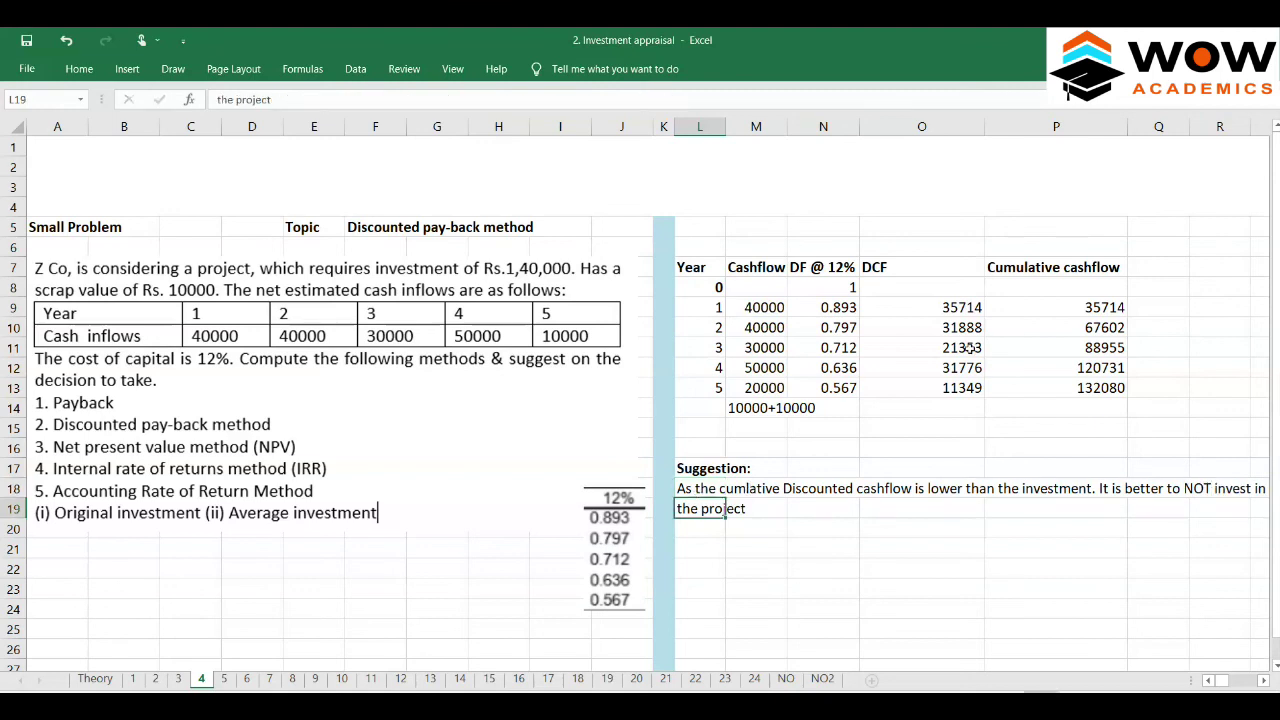
- Review the year 5 cumulative cash flow in P13 and compare the solution with the discounted pay-back problem on sheet 3
click(1100, 384)
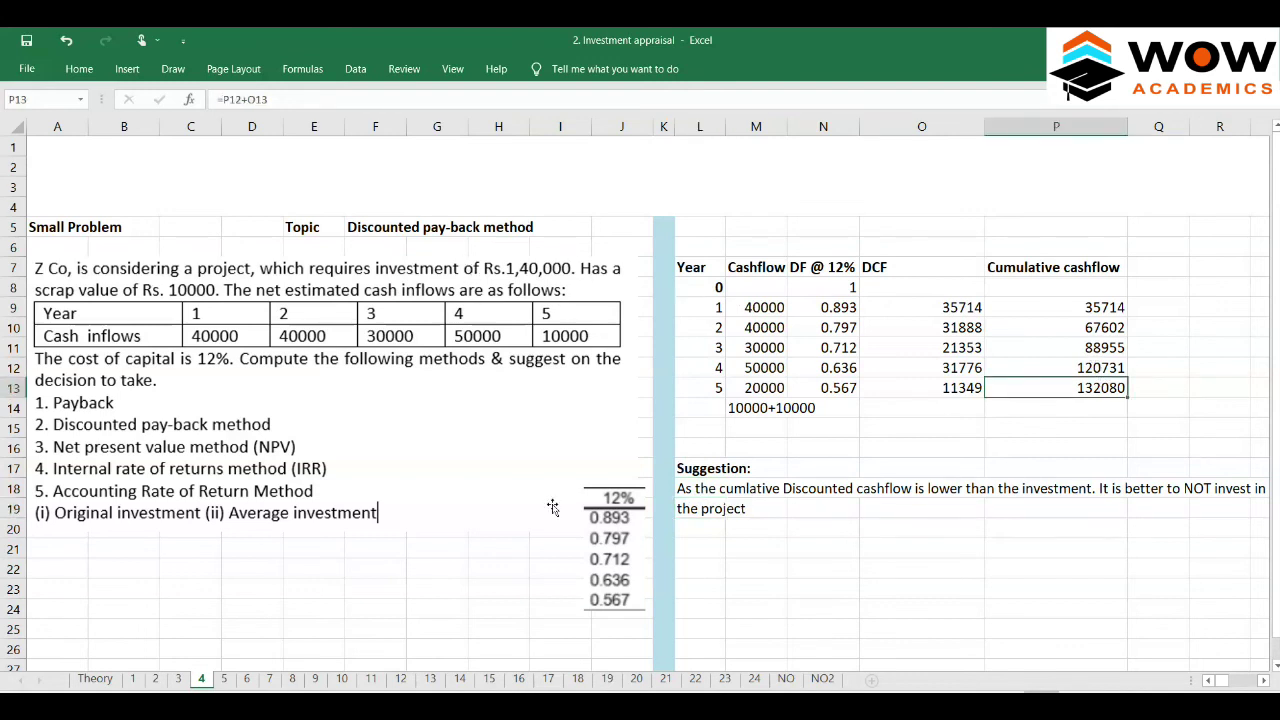
click(179, 679)
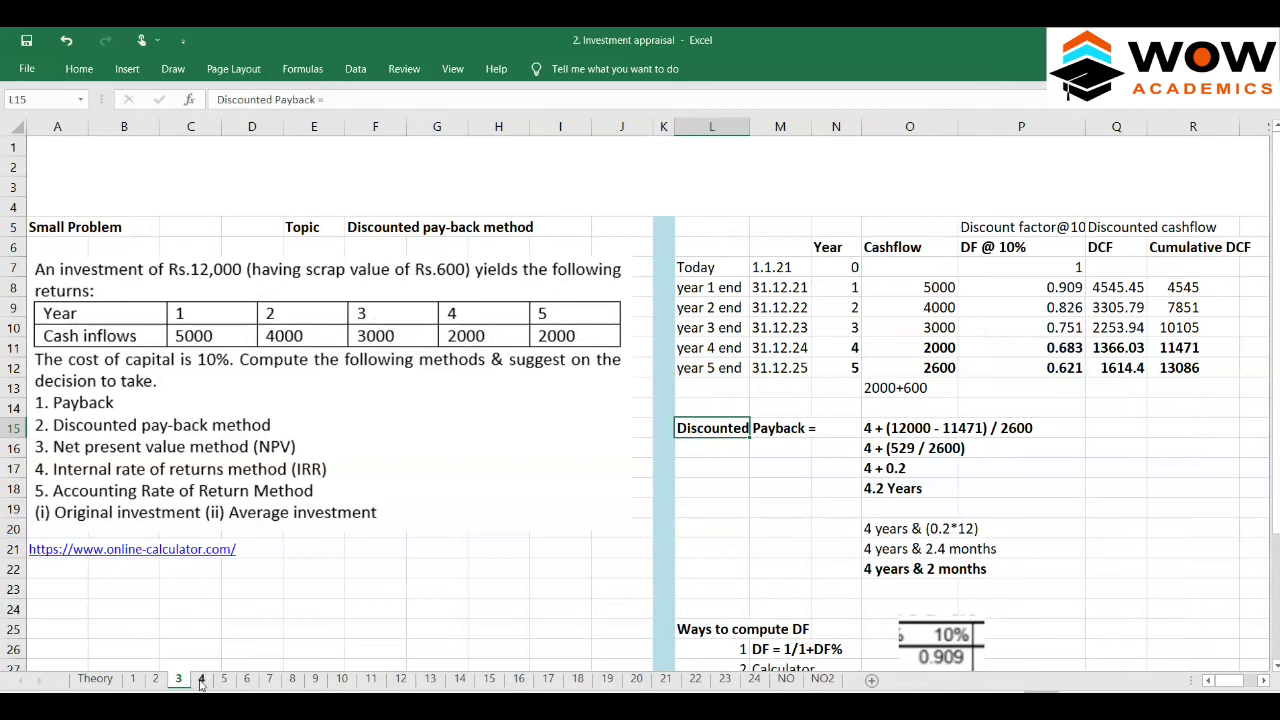
click(201, 679)
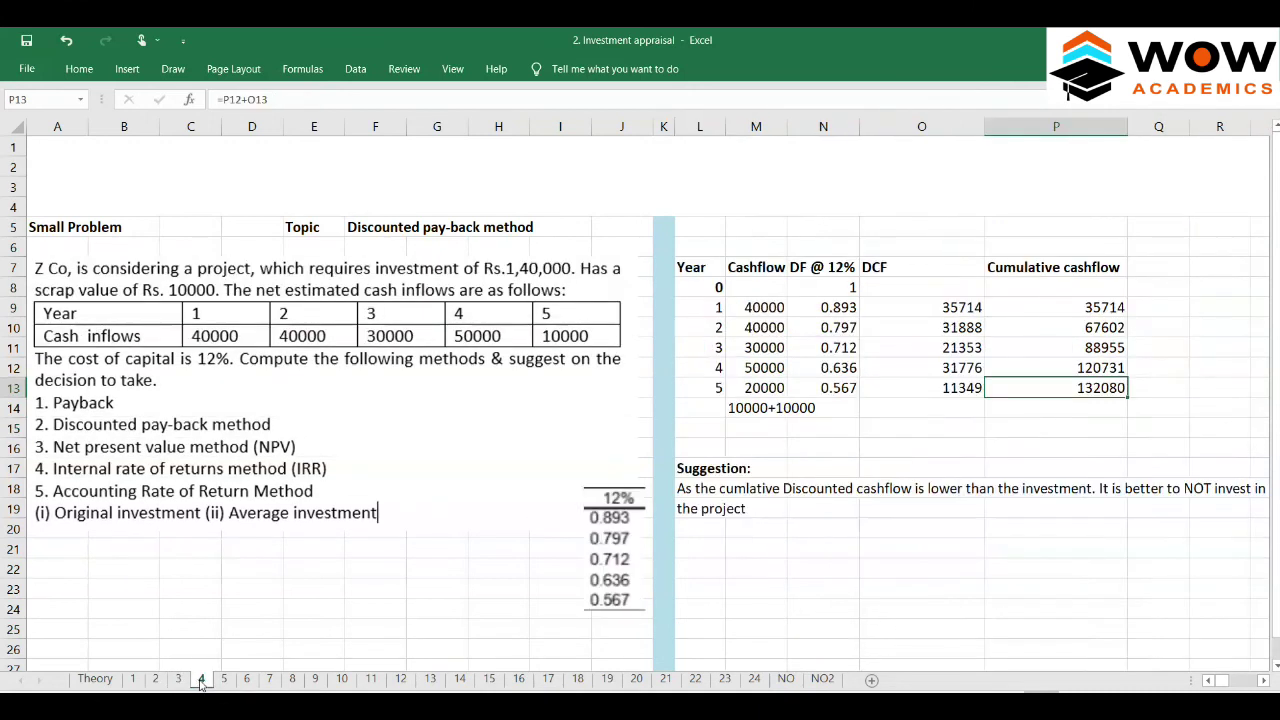